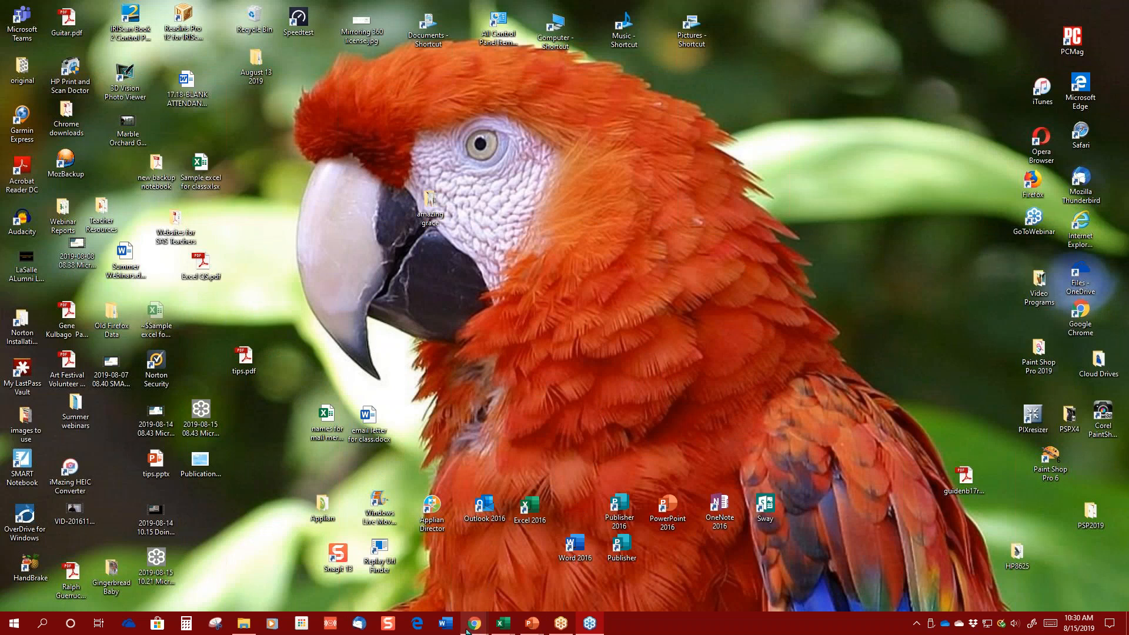
Switch to Chrome and create a new blank Excel Online workbook from the Office 365 home page.
{"action": "mouse_move", "coordinate": [467, 626]}
{"action": "left_click", "coordinate": [448, 595]}
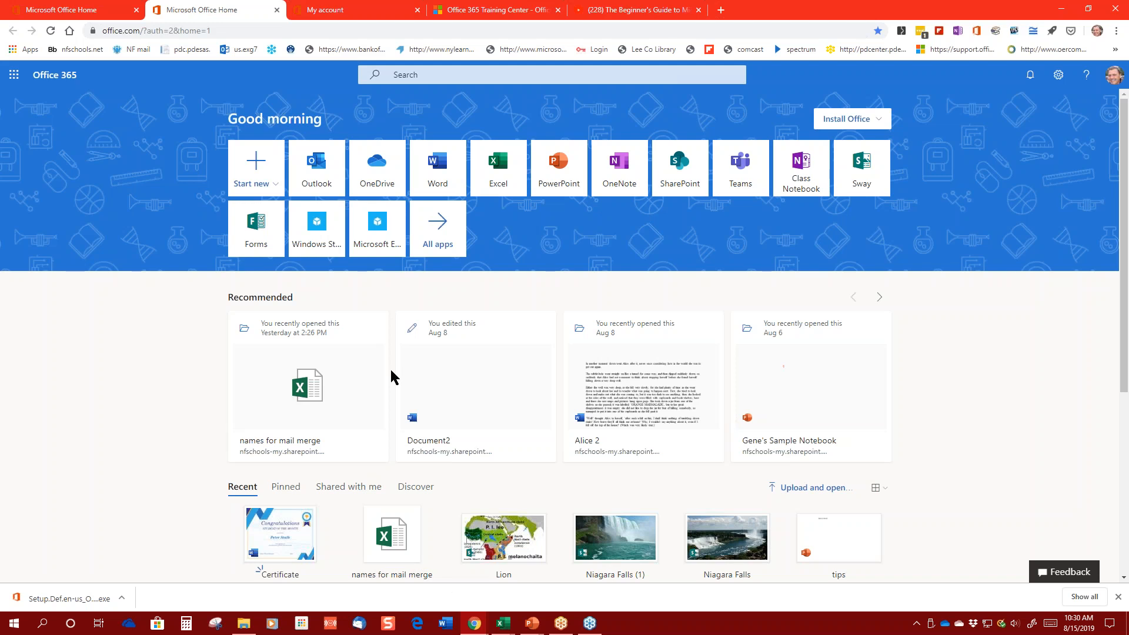
{"action": "left_click", "coordinate": [509, 174]}
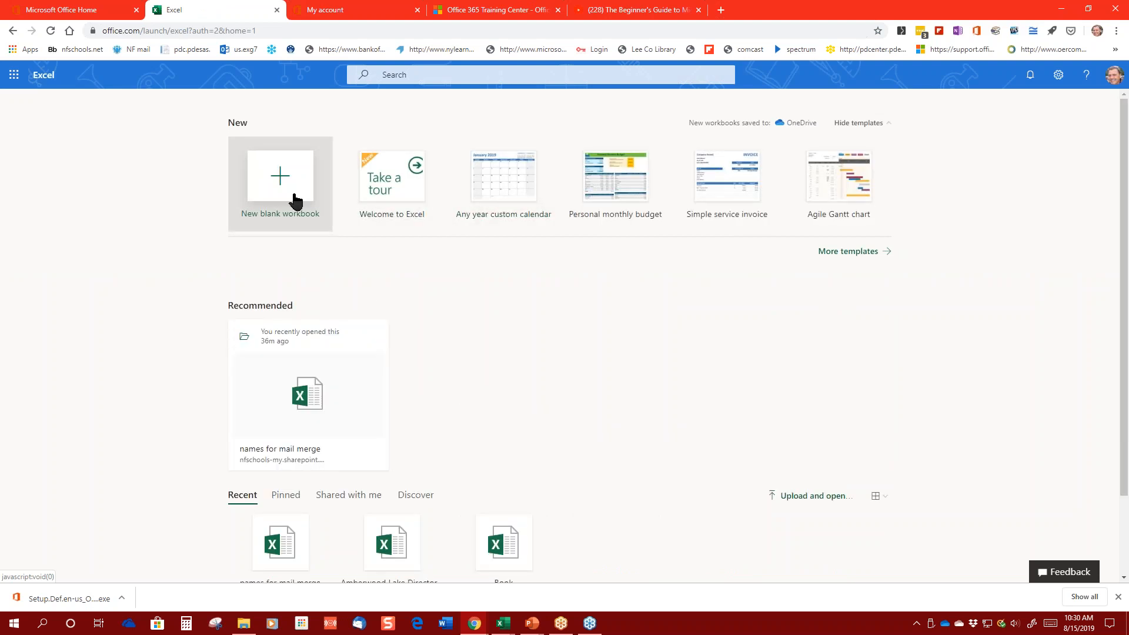
{"action": "left_click", "coordinate": [286, 194]}
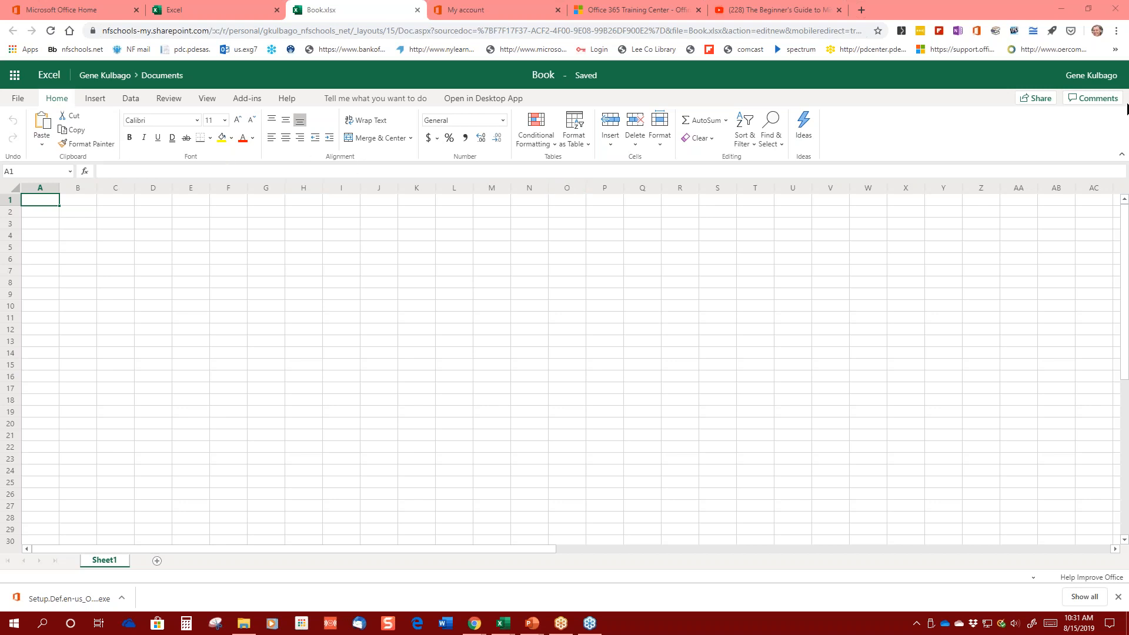
Minimize the browser and line up the Excel 2016, Word 2016 and Publisher 2016 desktop shortcuts in one row.
{"action": "left_click", "coordinate": [1063, 12]}
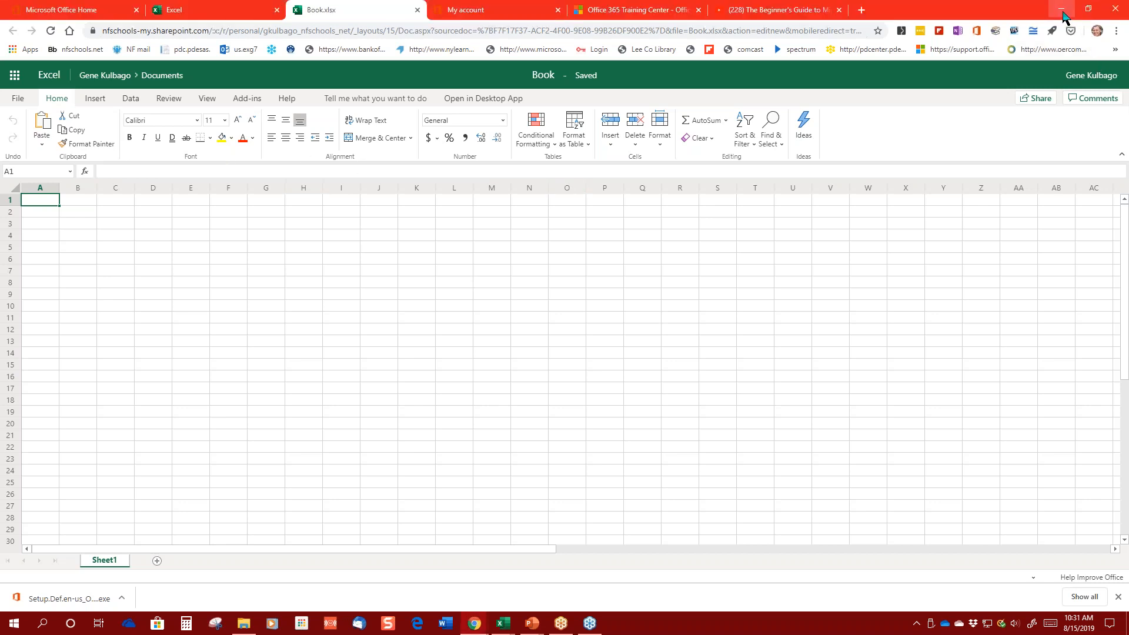
{"action": "left_click", "coordinate": [1062, 10]}
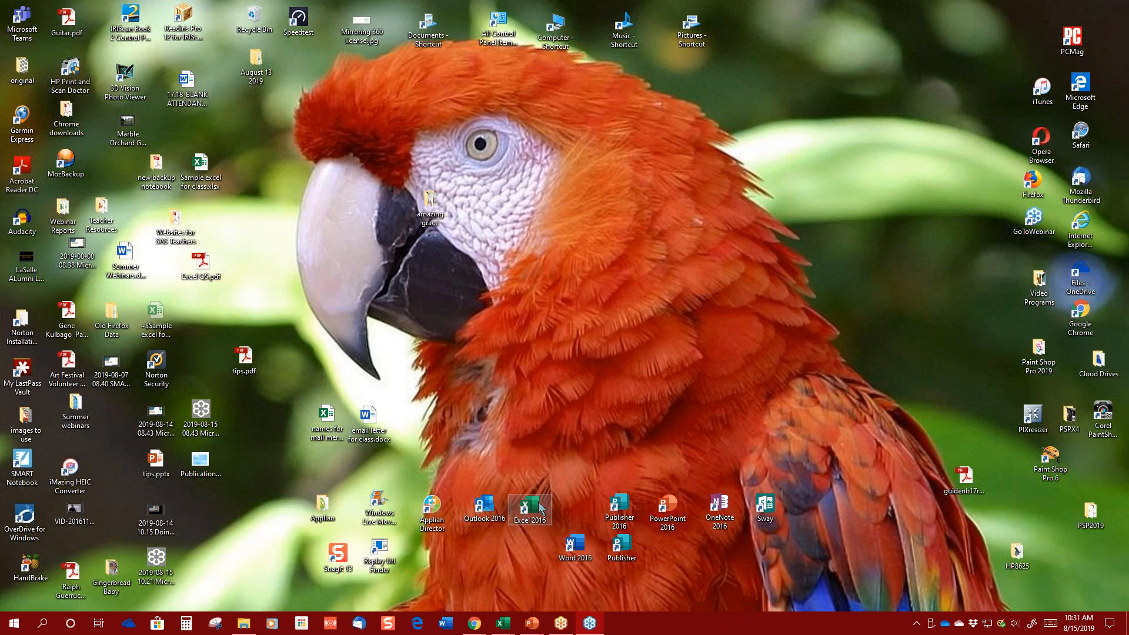
{"action": "left_click_drag", "start_coordinate": [538, 502], "coordinate": [580, 498]}
{"action": "left_click", "coordinate": [573, 537]}
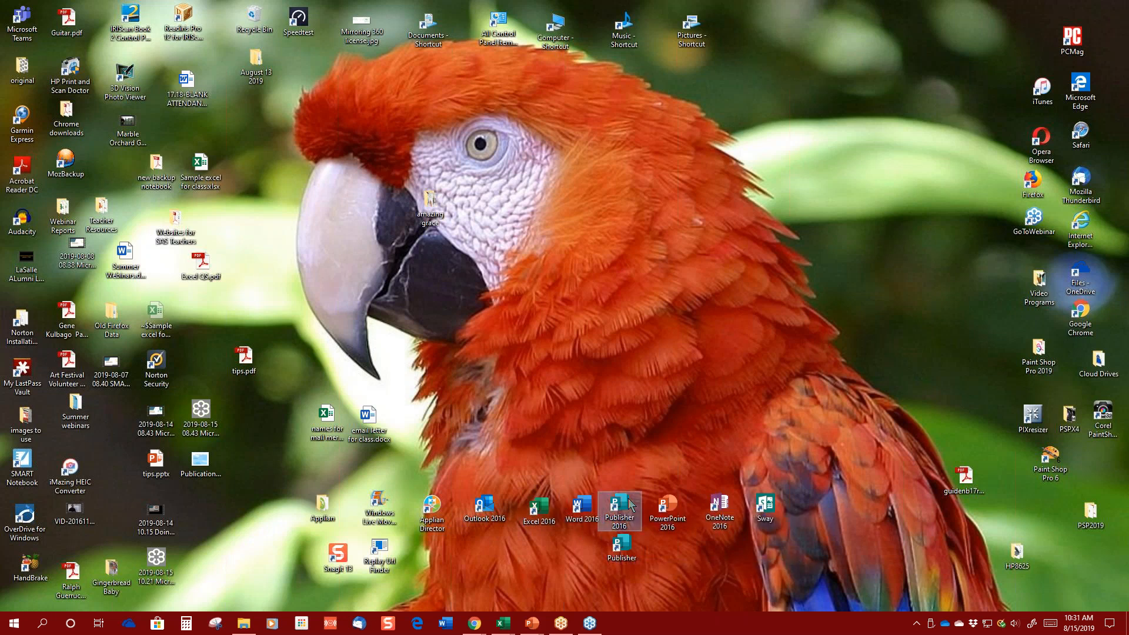
{"action": "left_click_drag", "start_coordinate": [629, 499], "coordinate": [634, 504]}
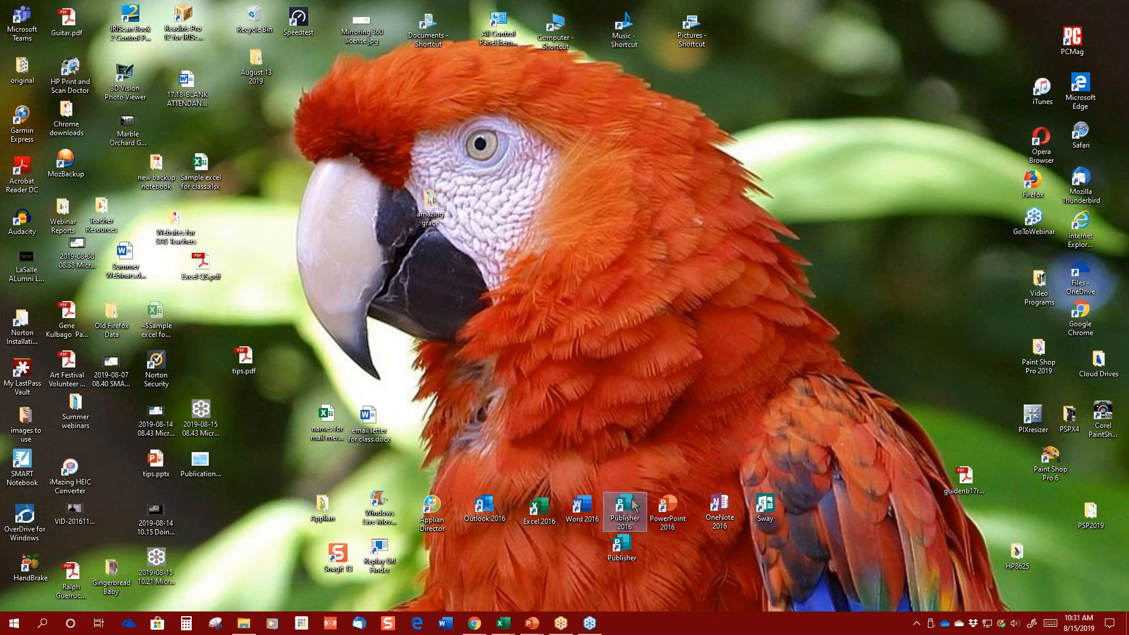
{"action": "left_click", "coordinate": [667, 397]}
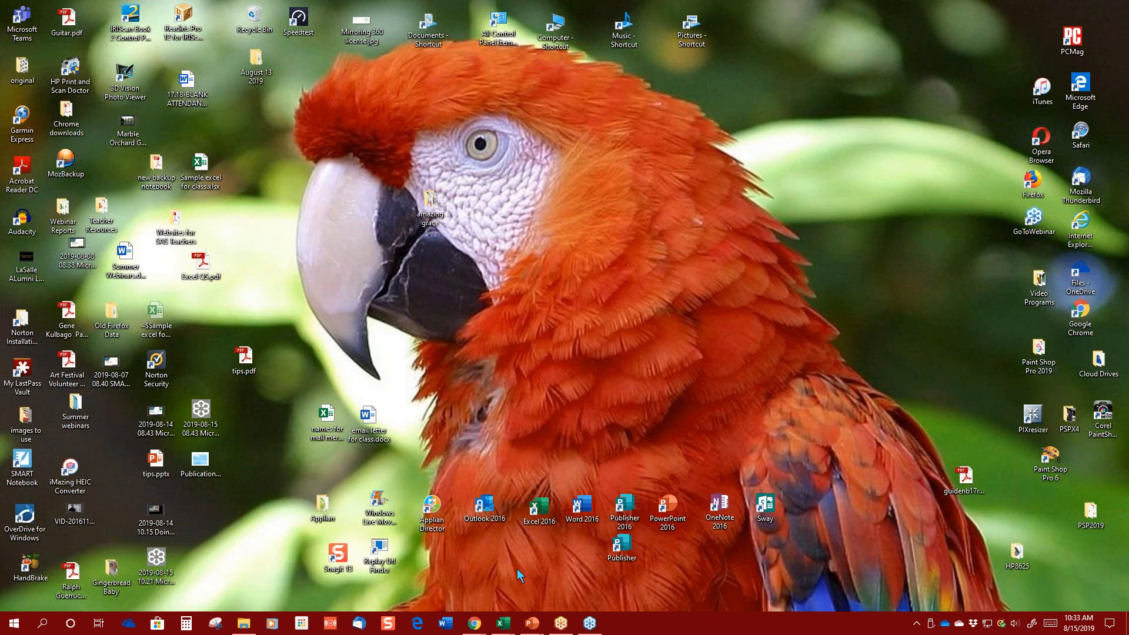
Switch to the desktop Excel window containing the workbook Sample excel for class.xlsx.
{"action": "mouse_move", "coordinate": [507, 630]}
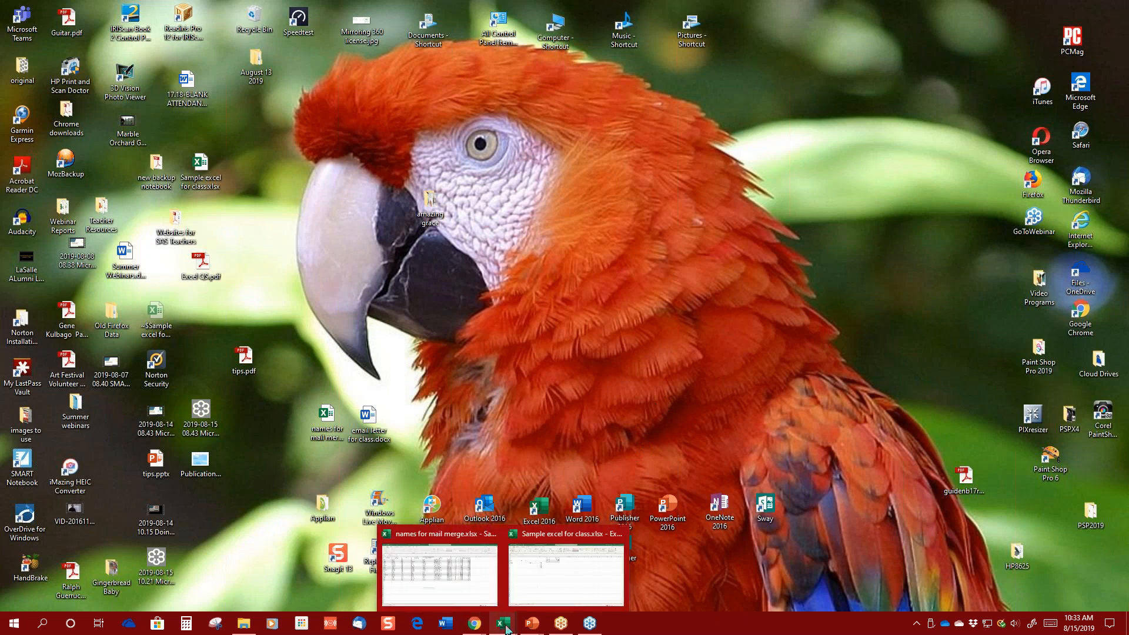
{"action": "left_click", "coordinate": [542, 592]}
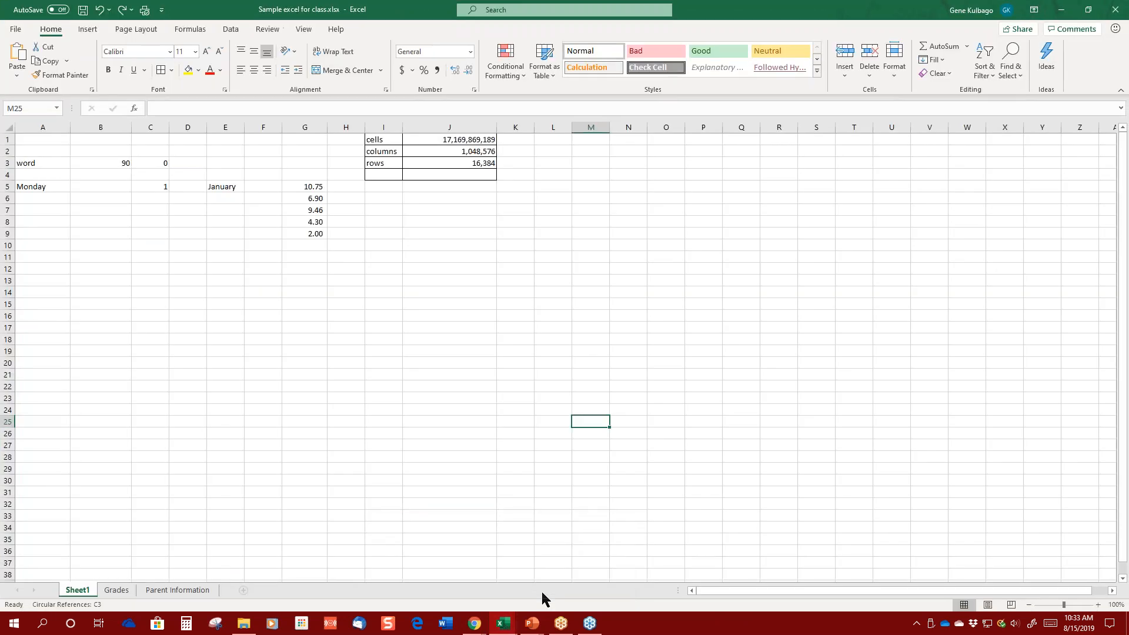
{"action": "left_click", "coordinate": [622, 456]}
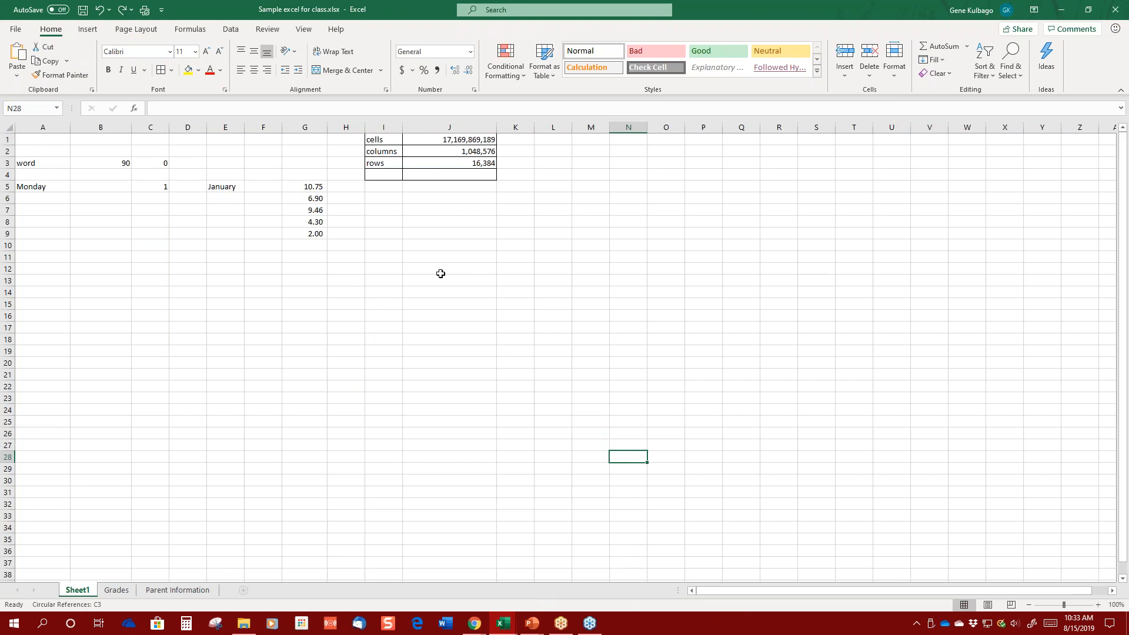
{"action": "left_click", "coordinate": [626, 197]}
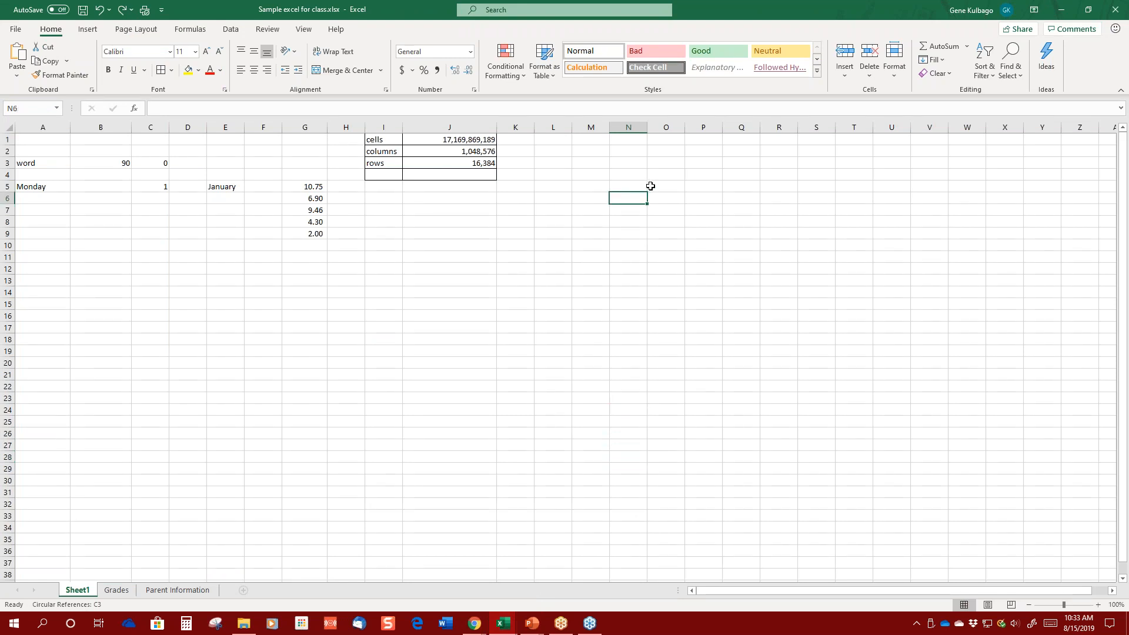
{"action": "left_click", "coordinate": [671, 184]}
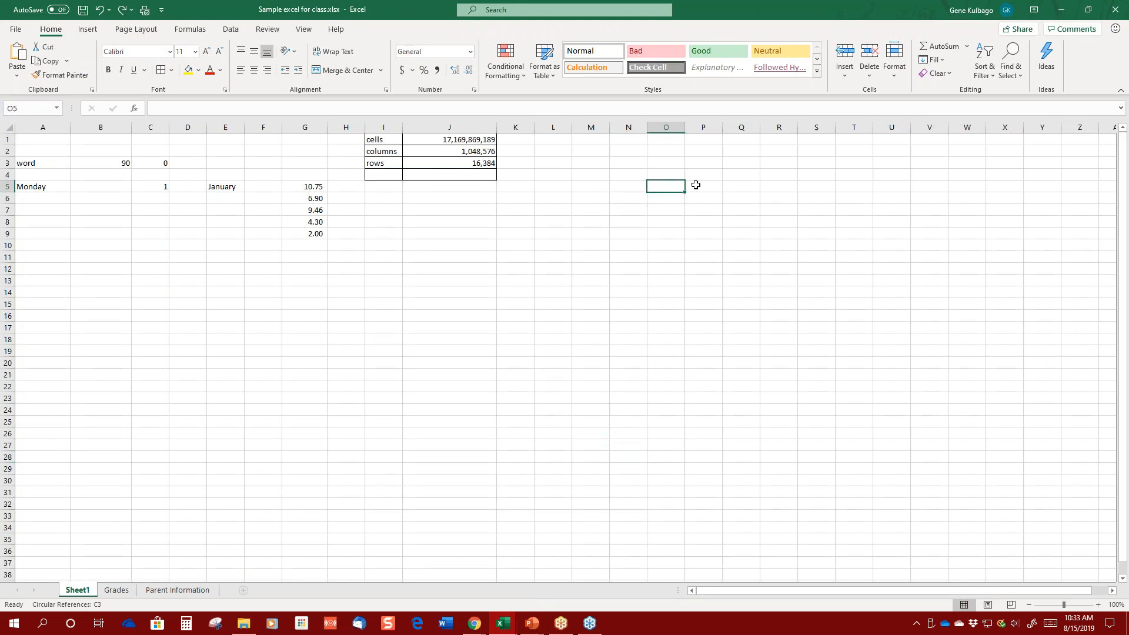
{"action": "left_click", "coordinate": [693, 184]}
{"action": "left_click", "coordinate": [695, 204]}
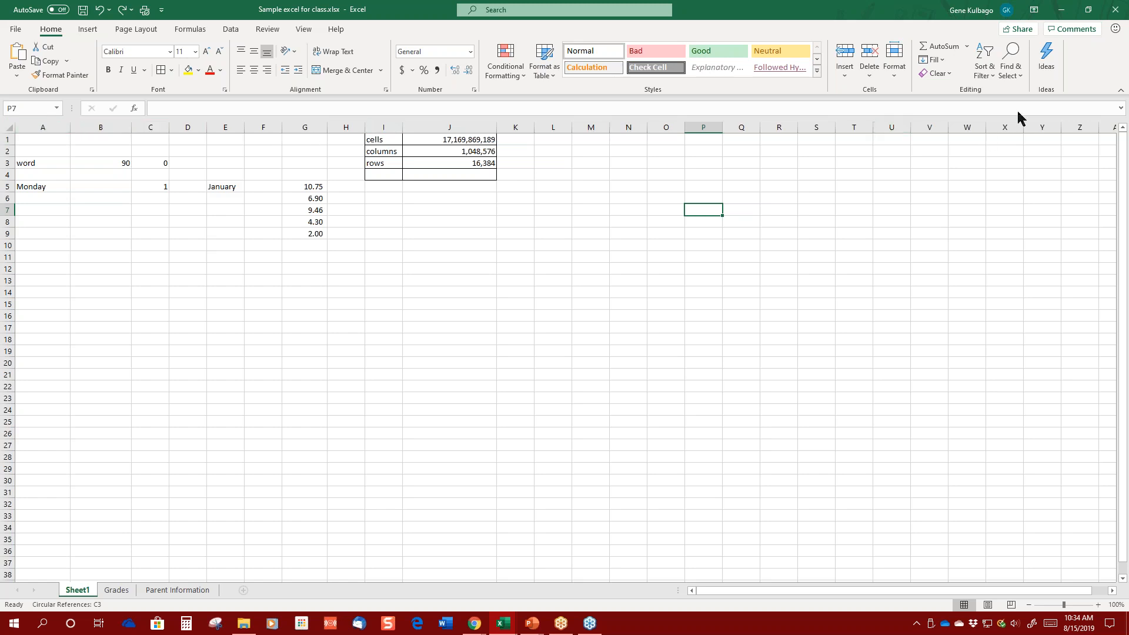
{"action": "left_click", "coordinate": [1060, 111]}
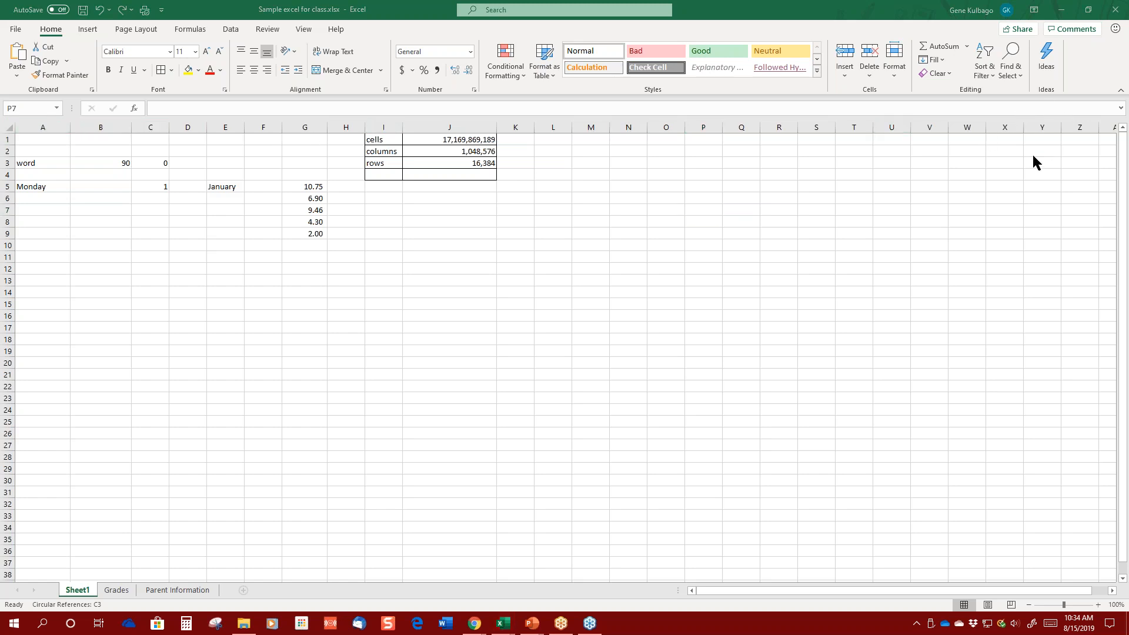
{"action": "left_click", "coordinate": [896, 590]}
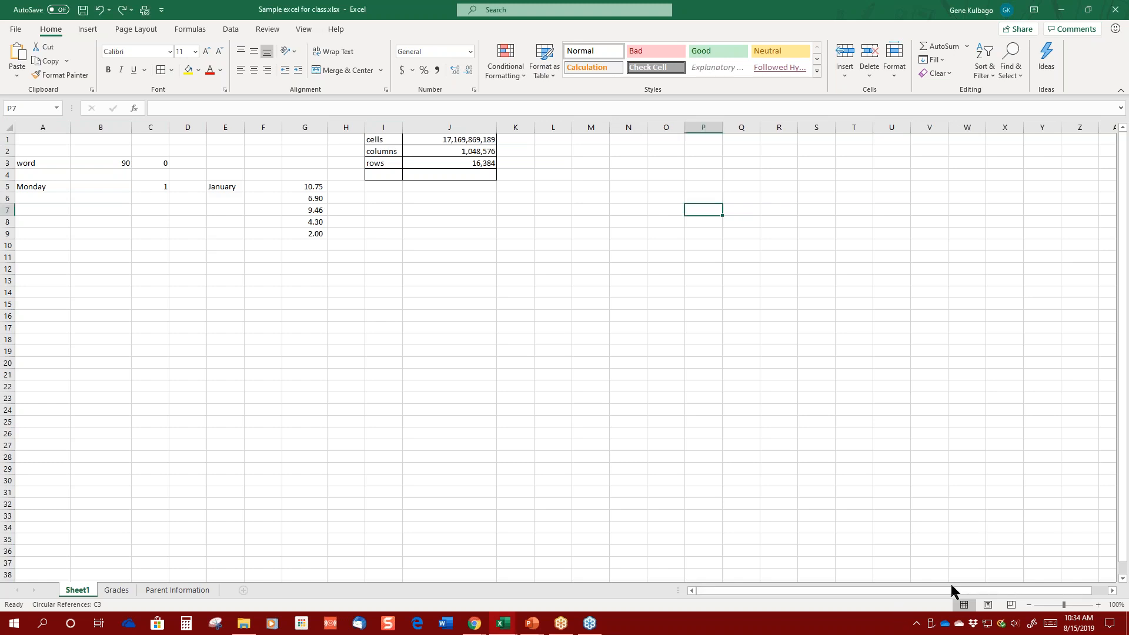
{"action": "left_click_drag", "start_coordinate": [969, 585], "coordinate": [1047, 586]}
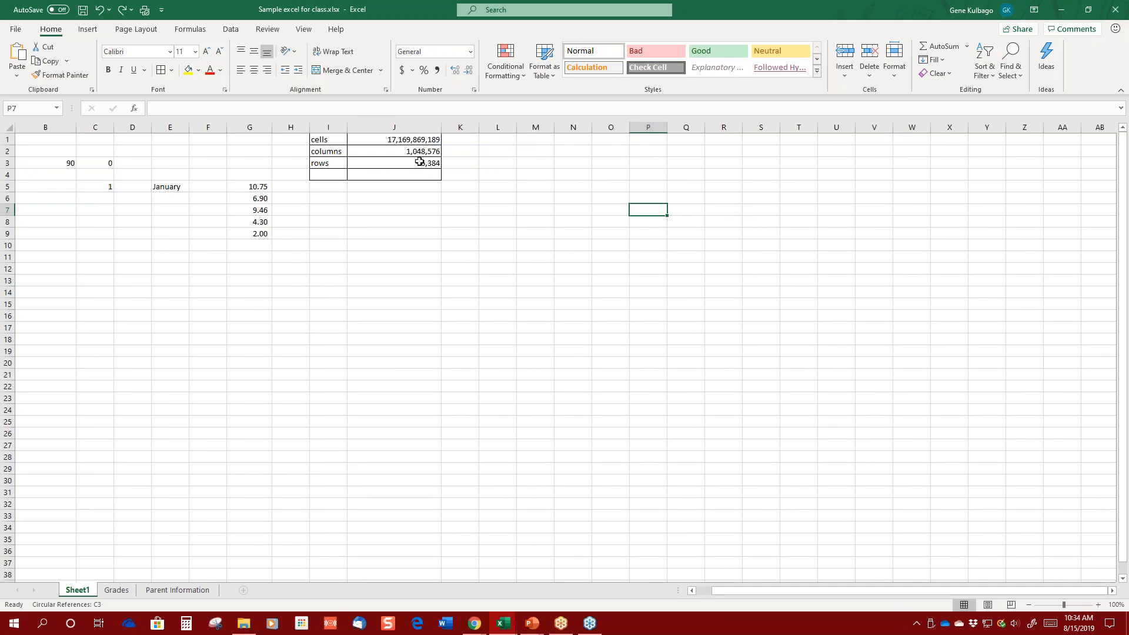
{"action": "left_click", "coordinate": [1025, 175]}
{"action": "left_click", "coordinate": [769, 459]}
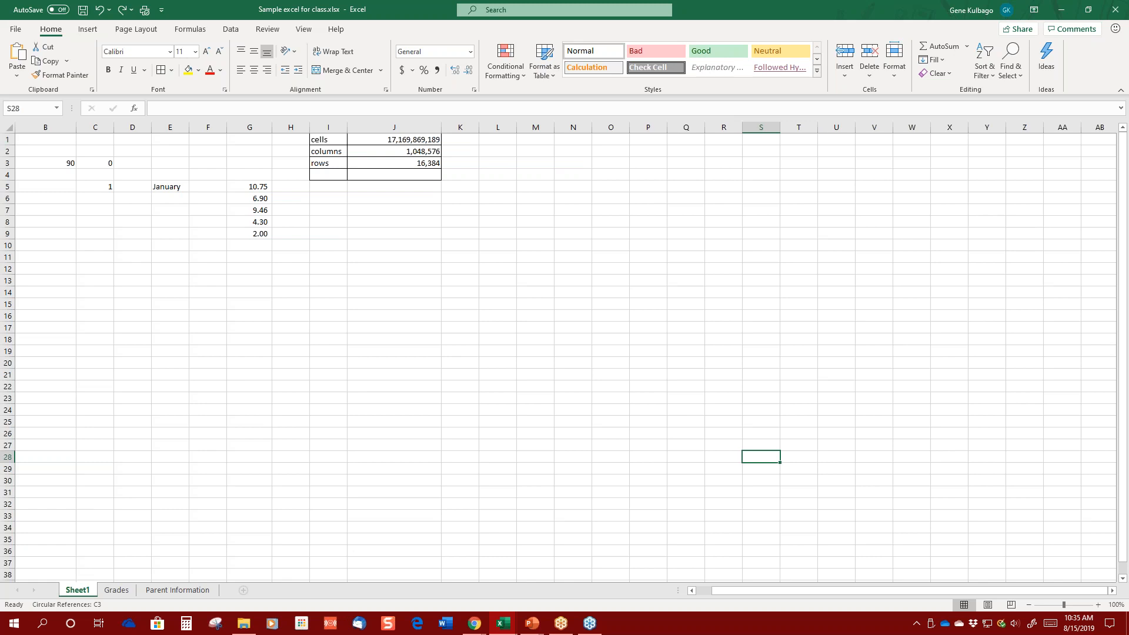
Return to cell A1 of Sheet1 and inspect the contents of B3 and the formula in C3.
{"action": "key", "text": "ctrl+Home"}
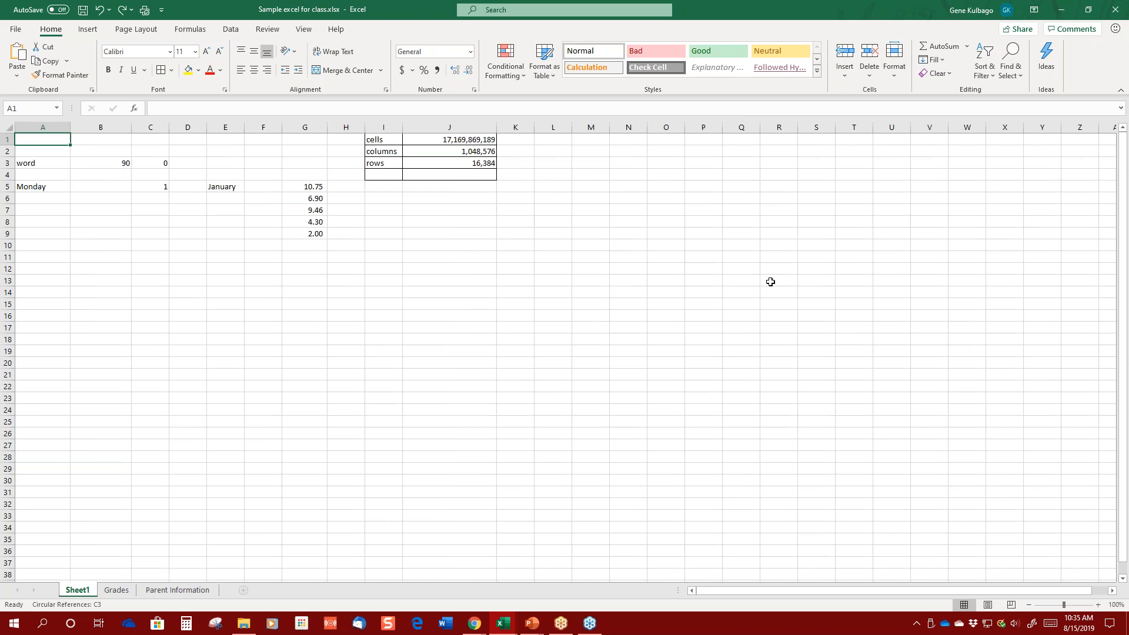
{"action": "left_click", "coordinate": [1037, 155]}
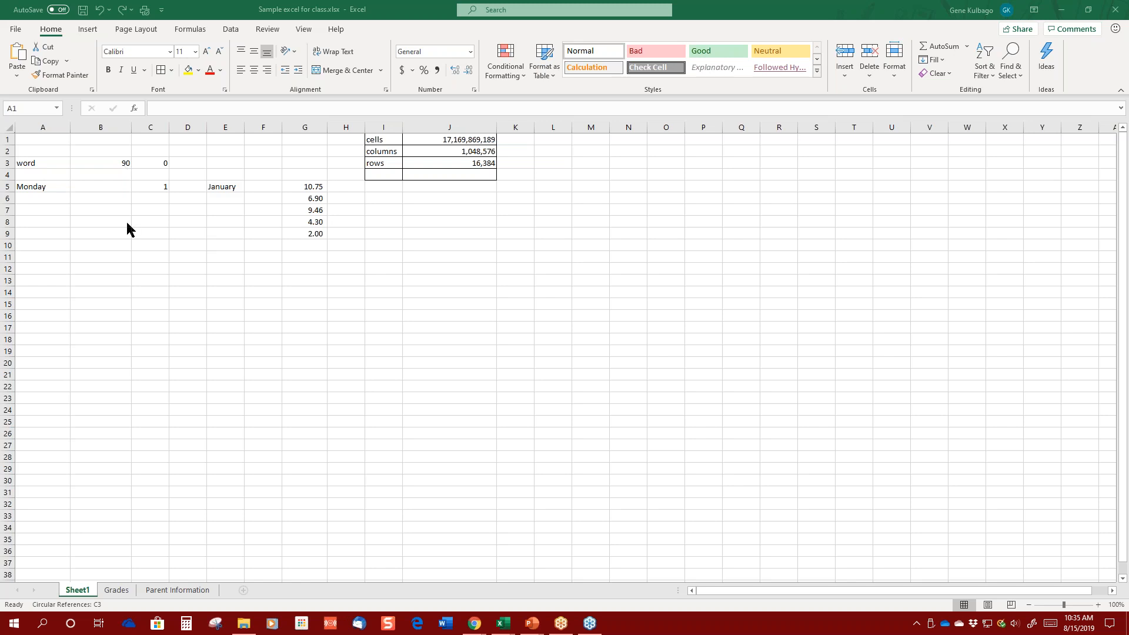
{"action": "left_click", "coordinate": [35, 208]}
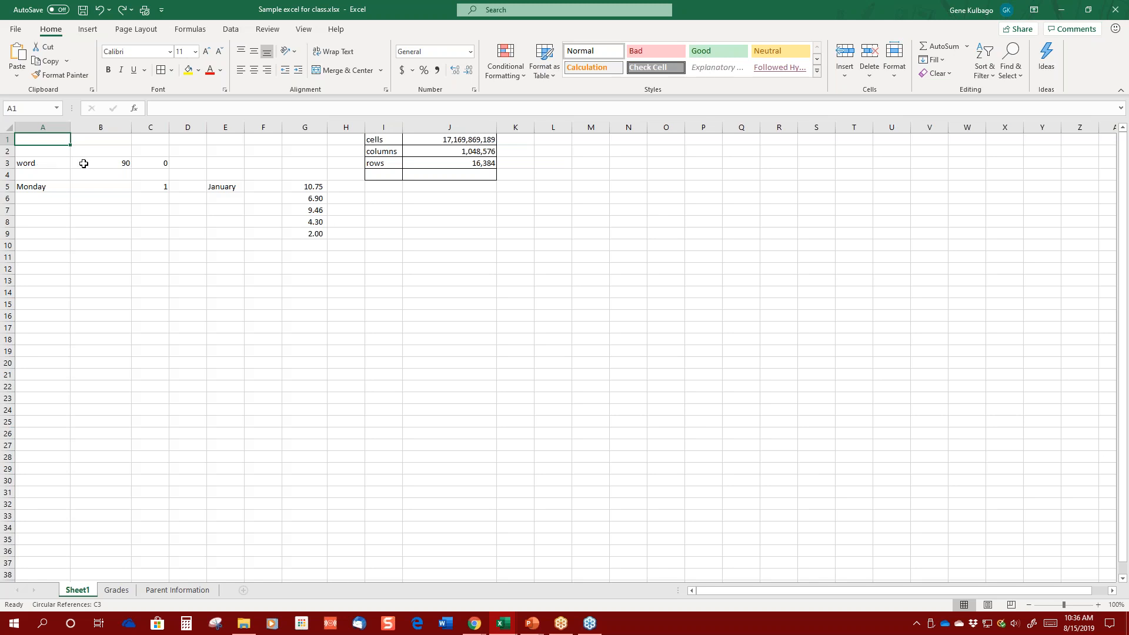
{"action": "left_click", "coordinate": [121, 162]}
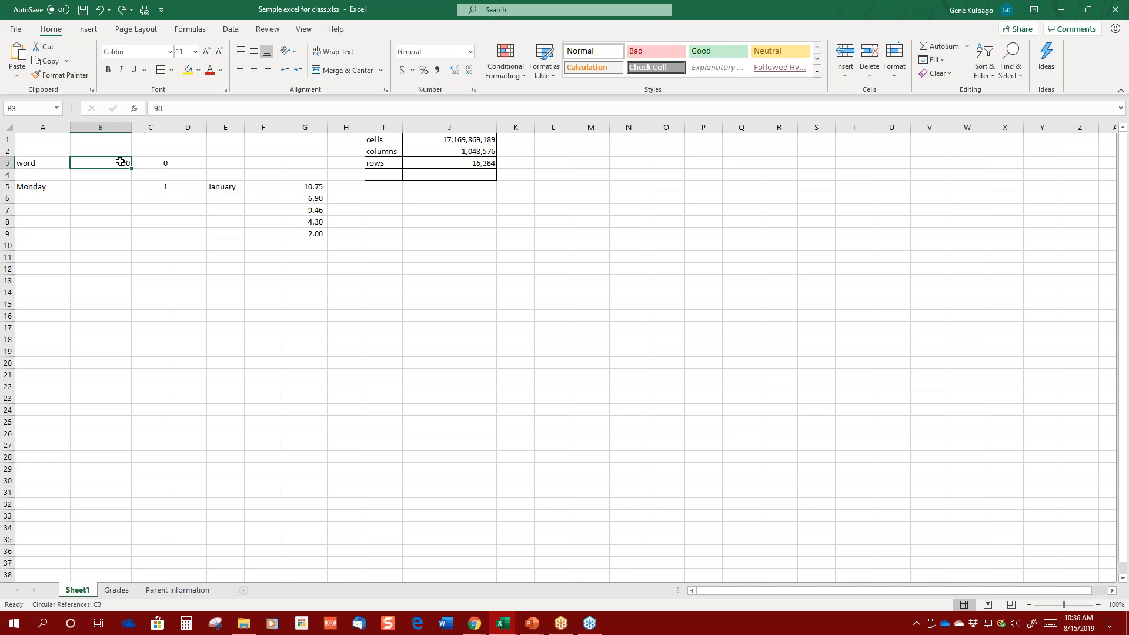
{"action": "left_click", "coordinate": [151, 162]}
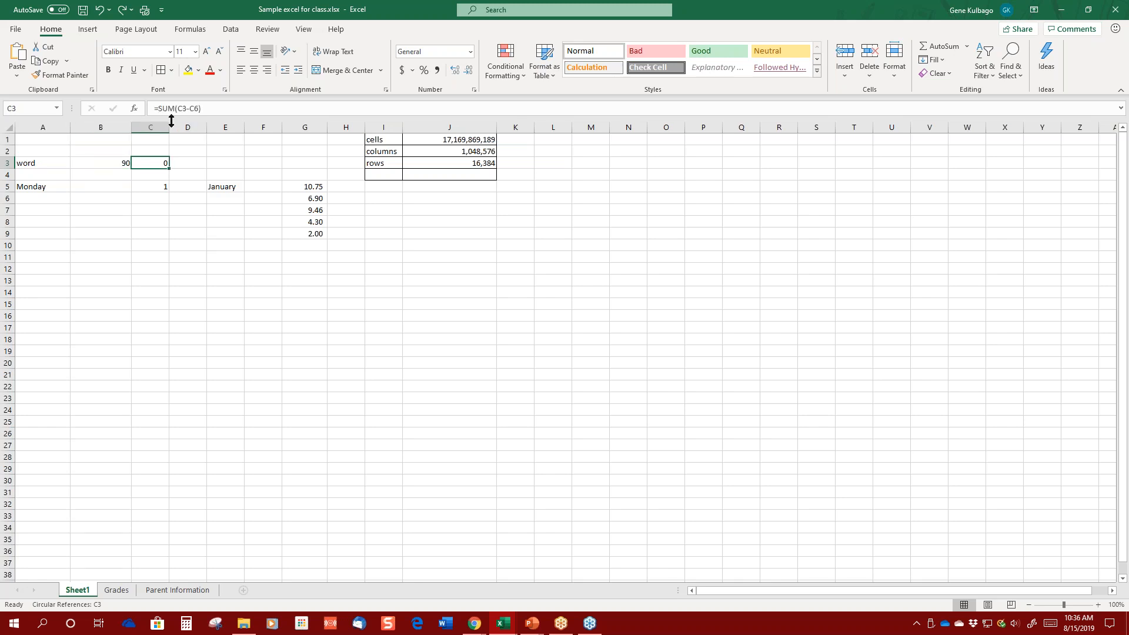
{"action": "left_click", "coordinate": [147, 193]}
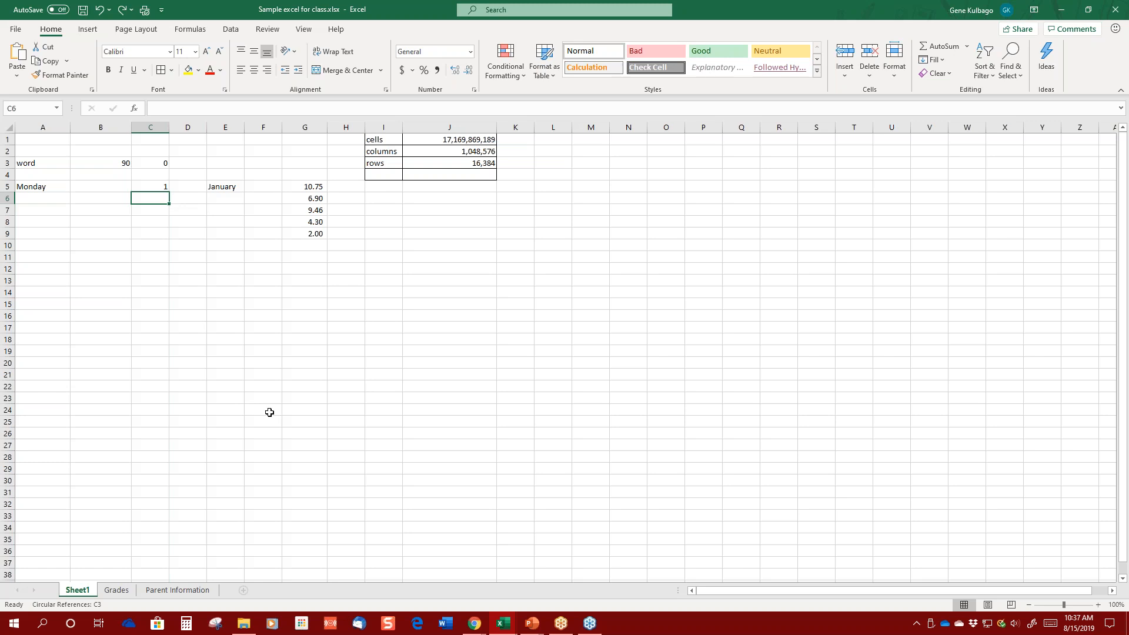
Autofill the weekdays from Monday in A5 down to A25 and insert a blank row above the second Monday in row 12.
{"action": "left_click", "coordinate": [35, 186]}
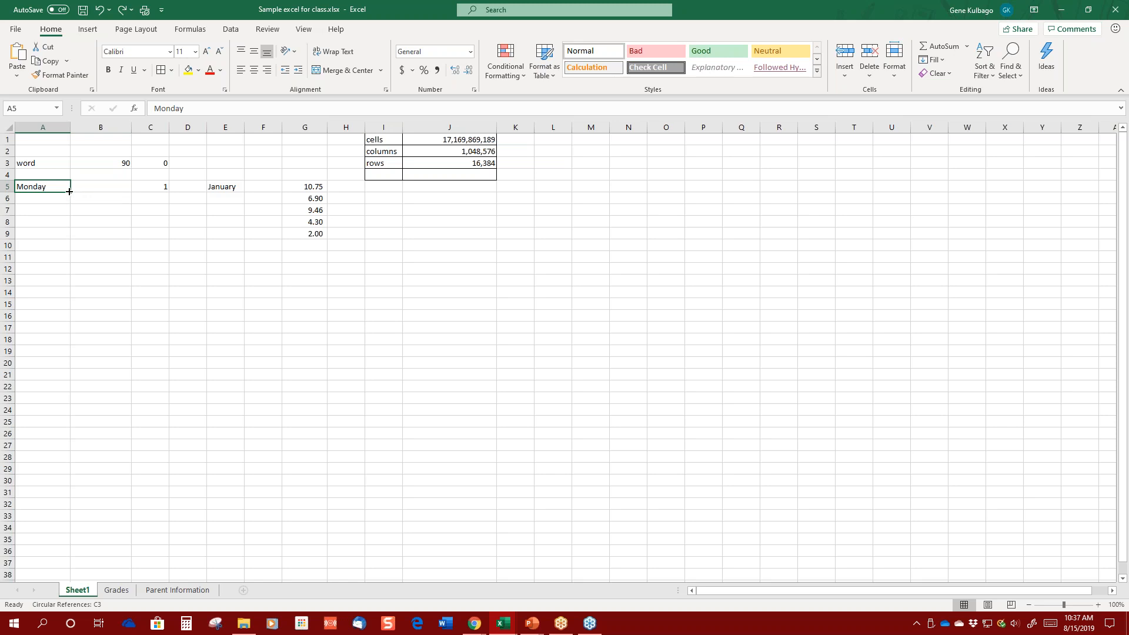
{"action": "left_click_drag", "start_coordinate": [69, 191], "coordinate": [73, 433]}
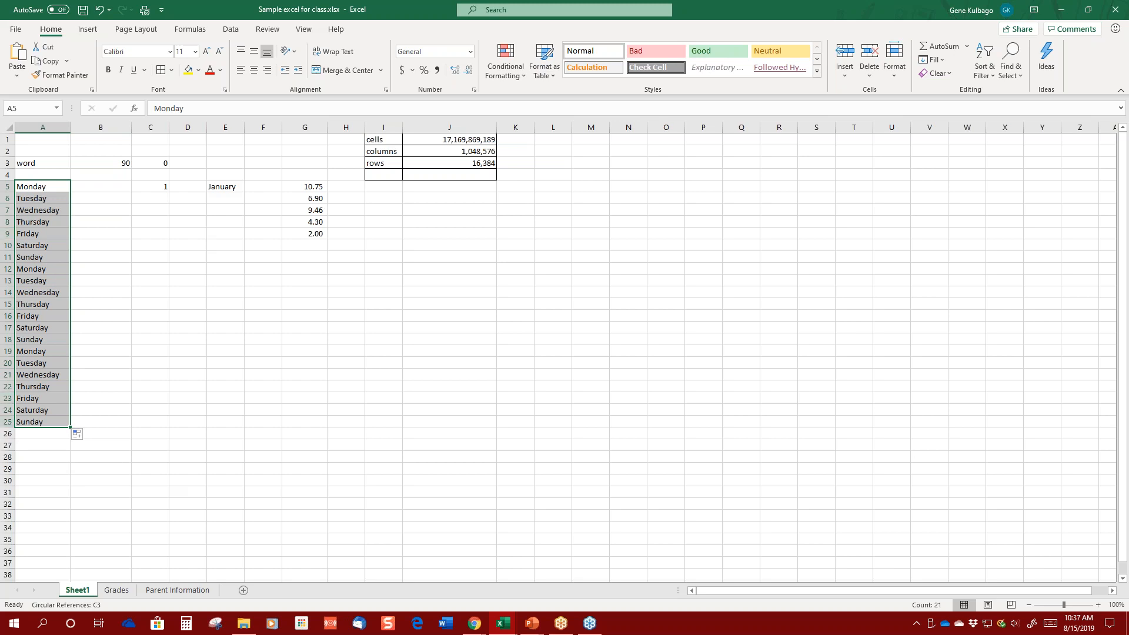
{"action": "left_click", "coordinate": [8, 269]}
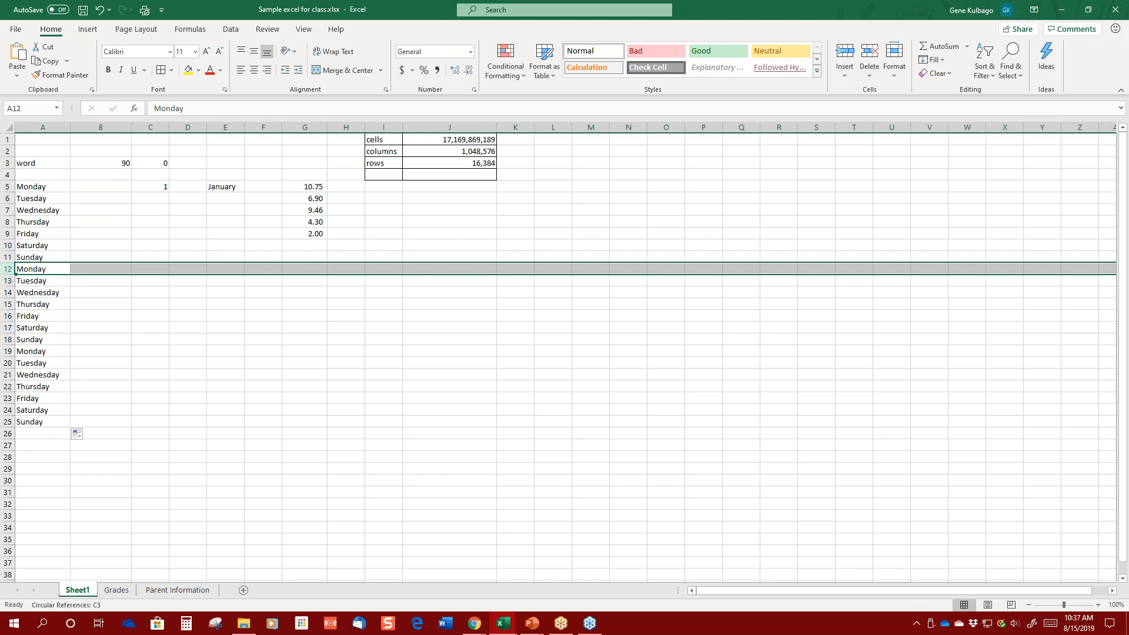
{"action": "right_click", "coordinate": [9, 270]}
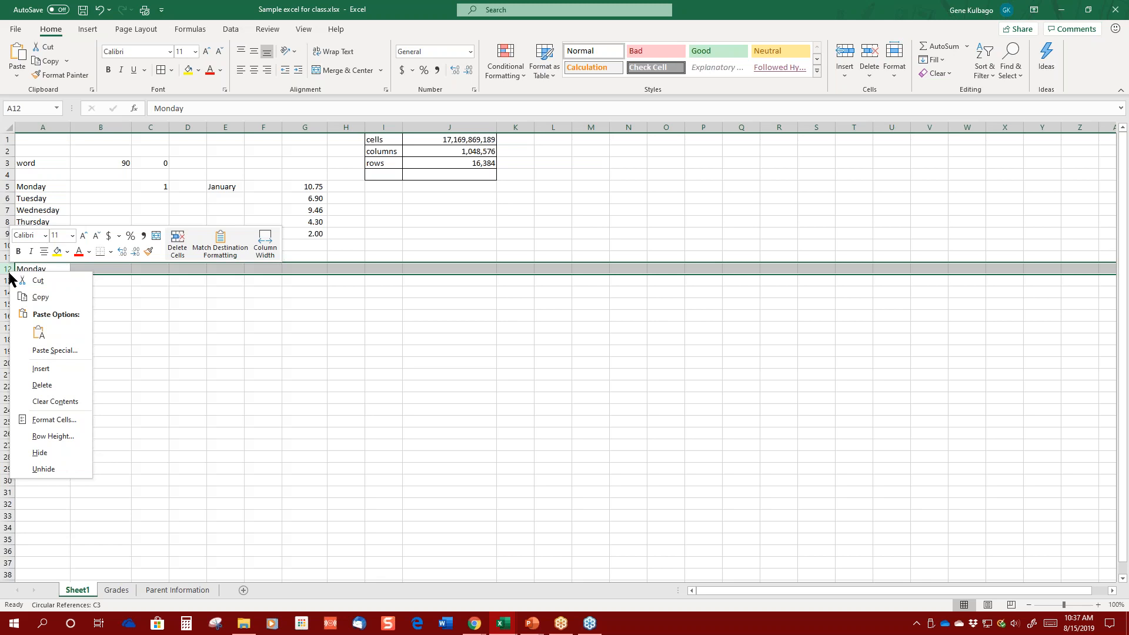
{"action": "left_click", "coordinate": [41, 368]}
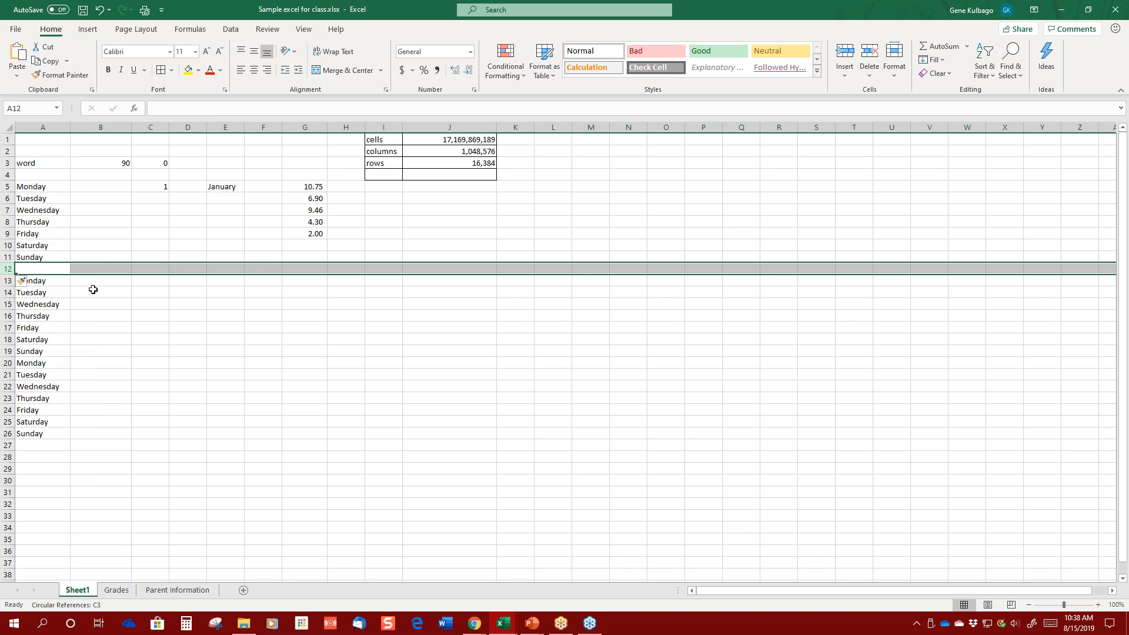
{"action": "left_click", "coordinate": [150, 281]}
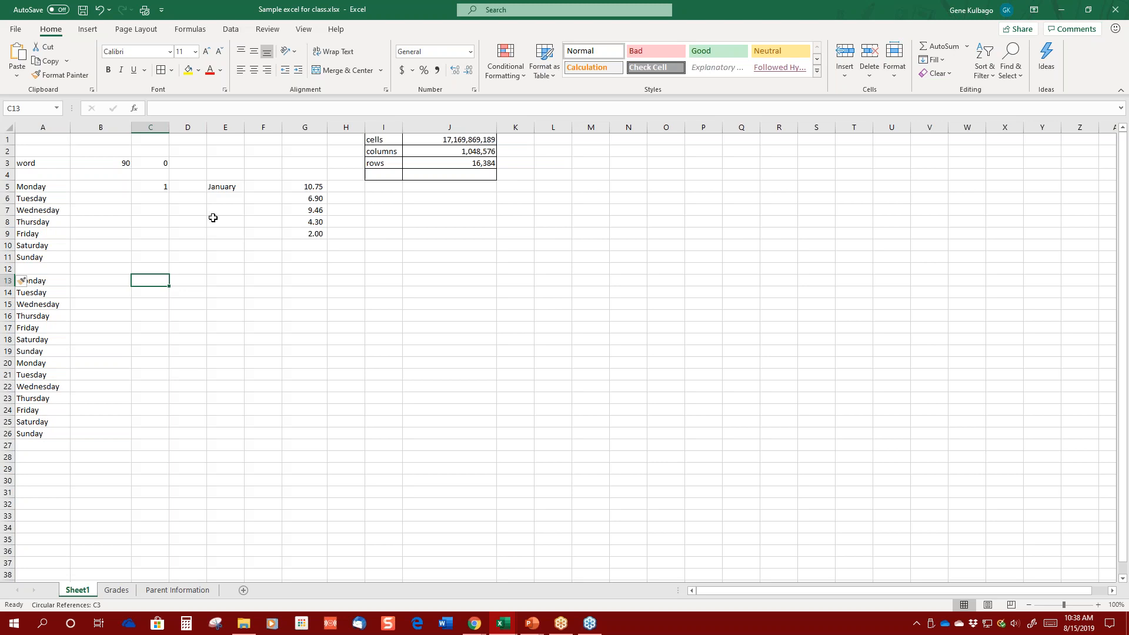
Autofill the months from January in E5 down to December in E16.
{"action": "left_click", "coordinate": [228, 187]}
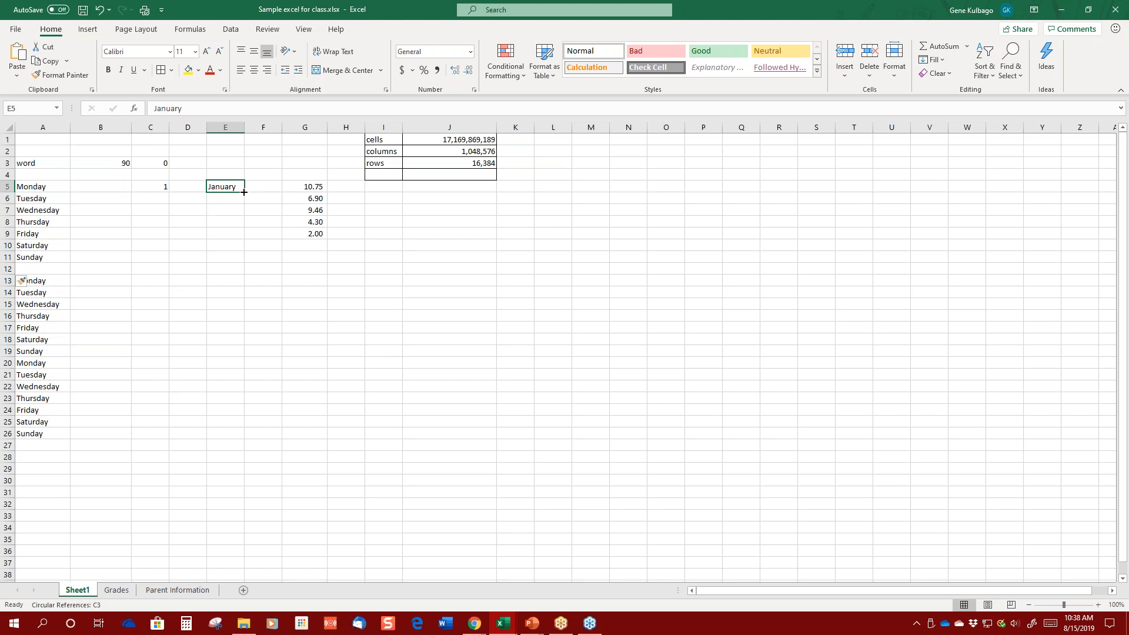
{"action": "left_click_drag", "start_coordinate": [244, 191], "coordinate": [244, 321]}
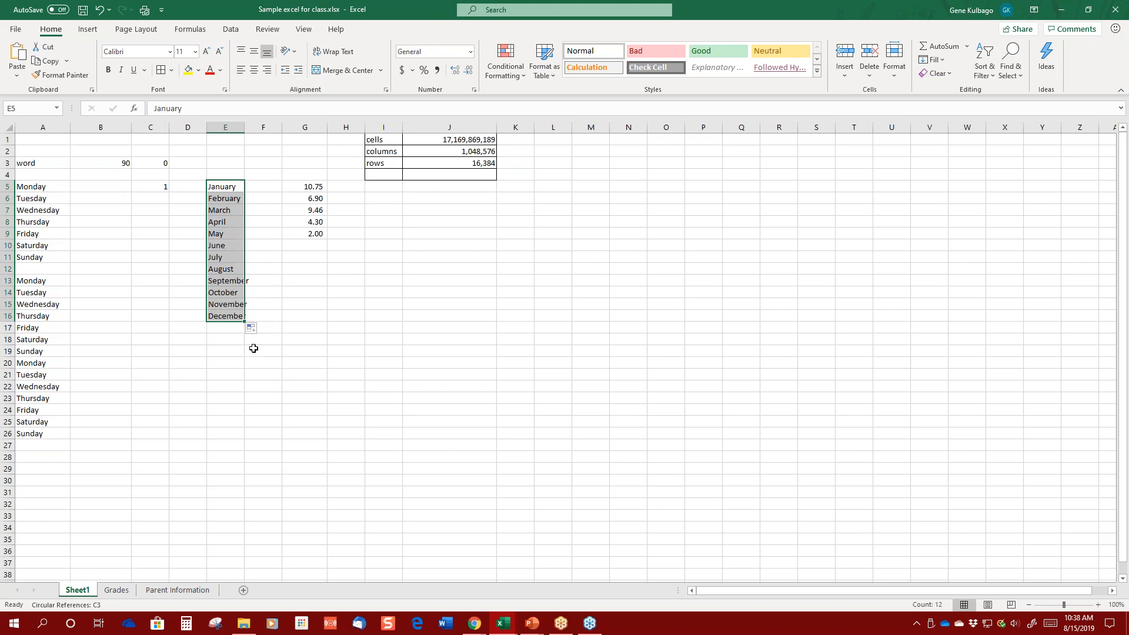
{"action": "left_click", "coordinate": [281, 388]}
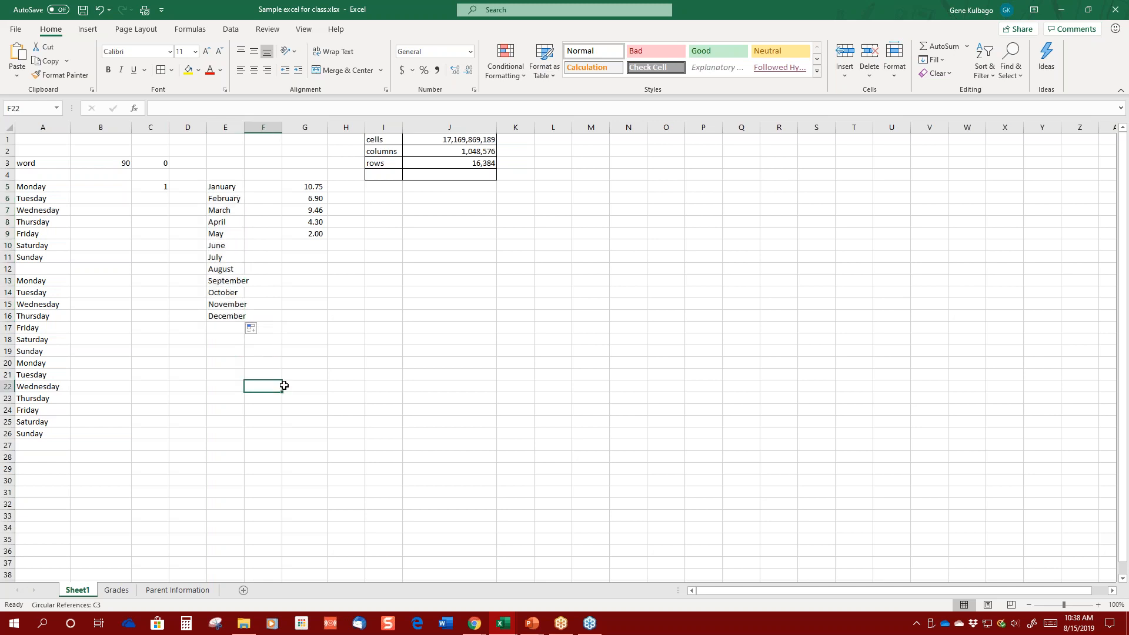
Fill the value 1 from C5 down through C13.
{"action": "left_click", "coordinate": [160, 186]}
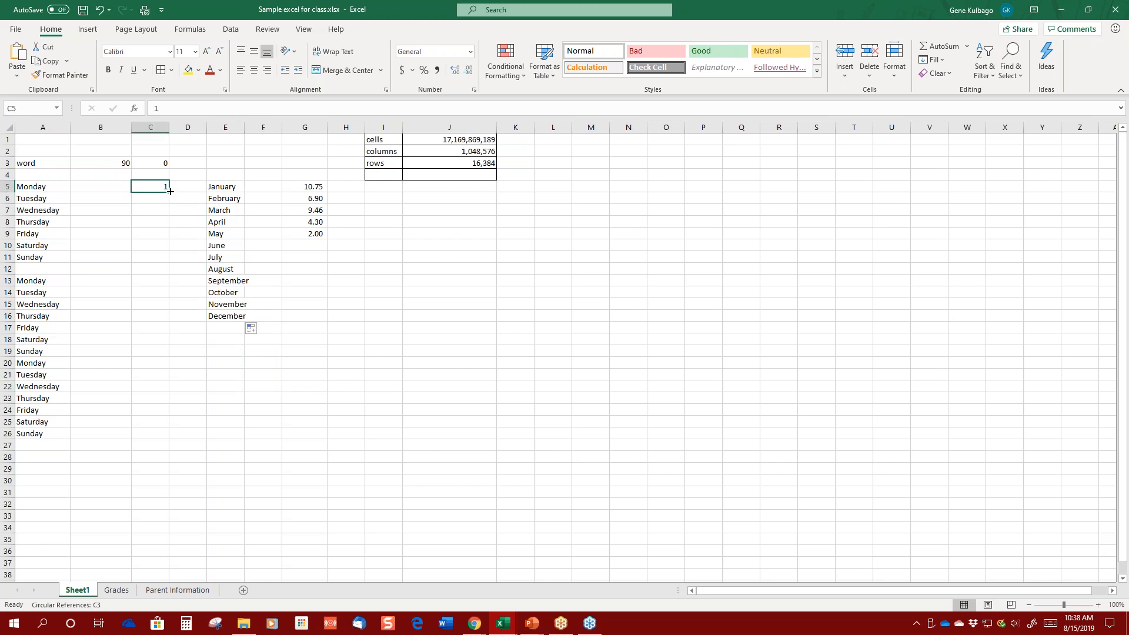
{"action": "left_click_drag", "start_coordinate": [170, 191], "coordinate": [156, 285]}
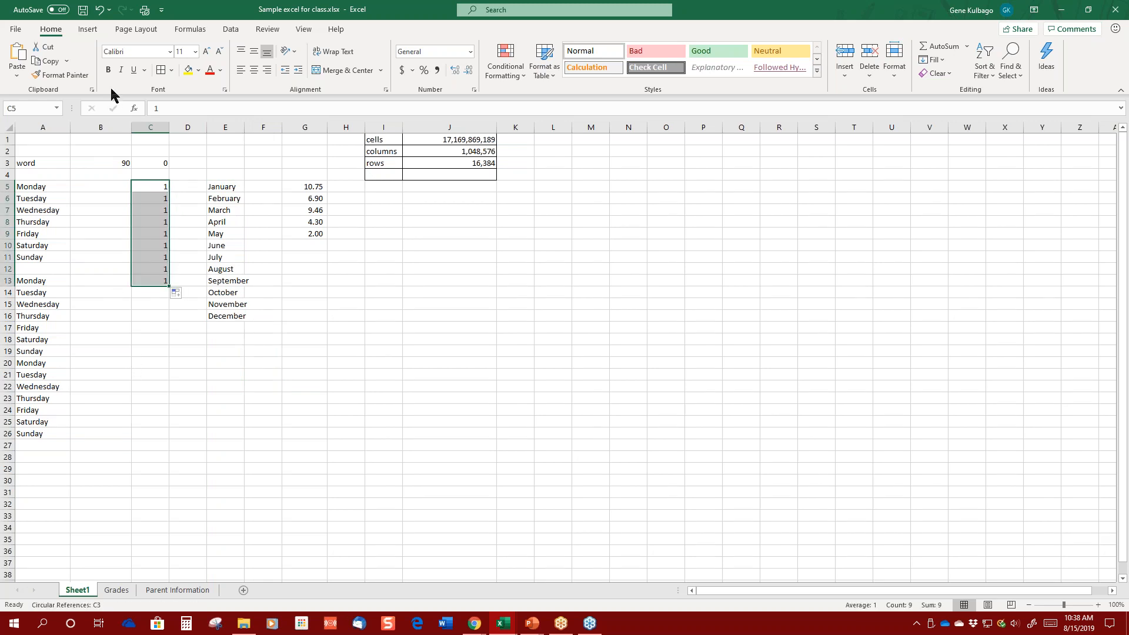
Undo the fill of 1s, try a series autofilled from 1 and 2 in C5:C6 down to C18, and undo that fill.
{"action": "left_click", "coordinate": [100, 10]}
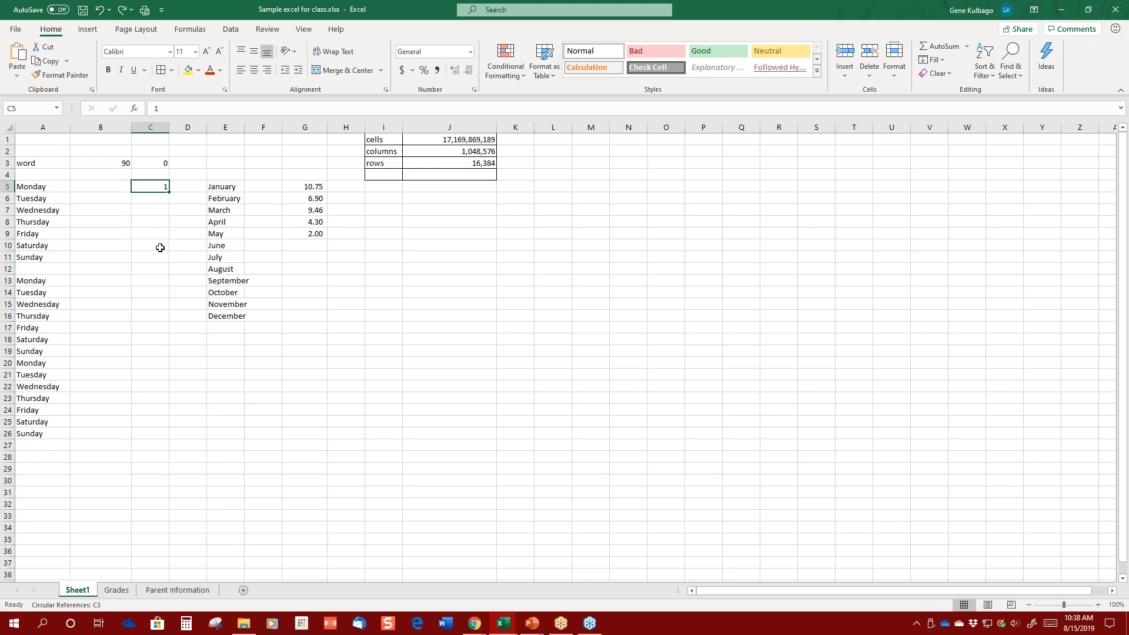
{"action": "left_click", "coordinate": [158, 200]}
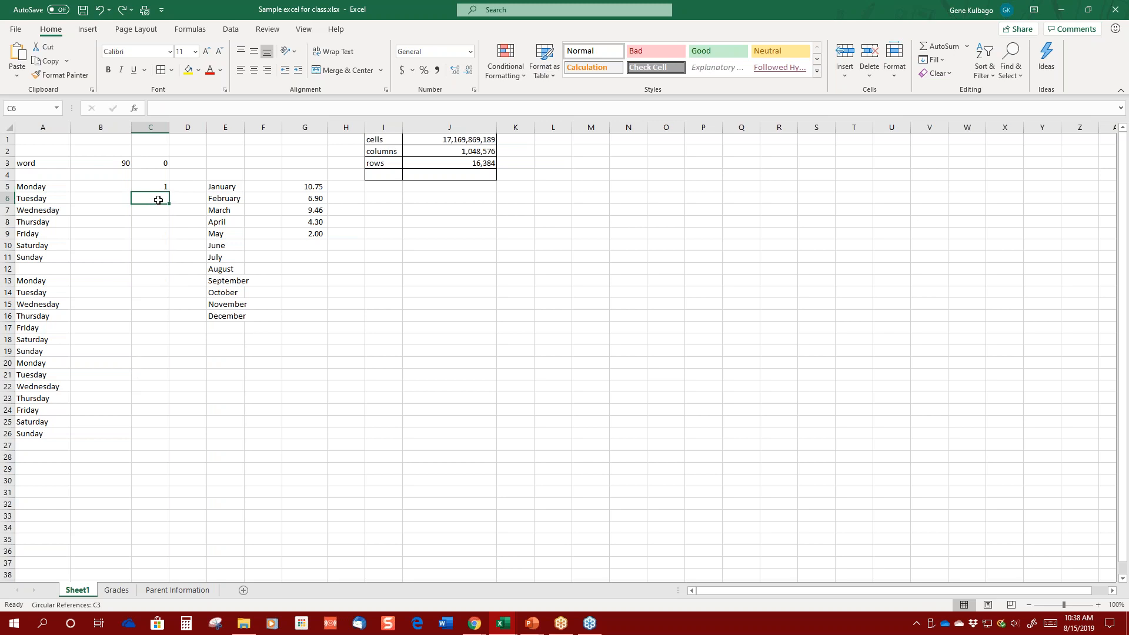
{"action": "type", "text": "2"}
{"action": "left_click", "coordinate": [123, 268]}
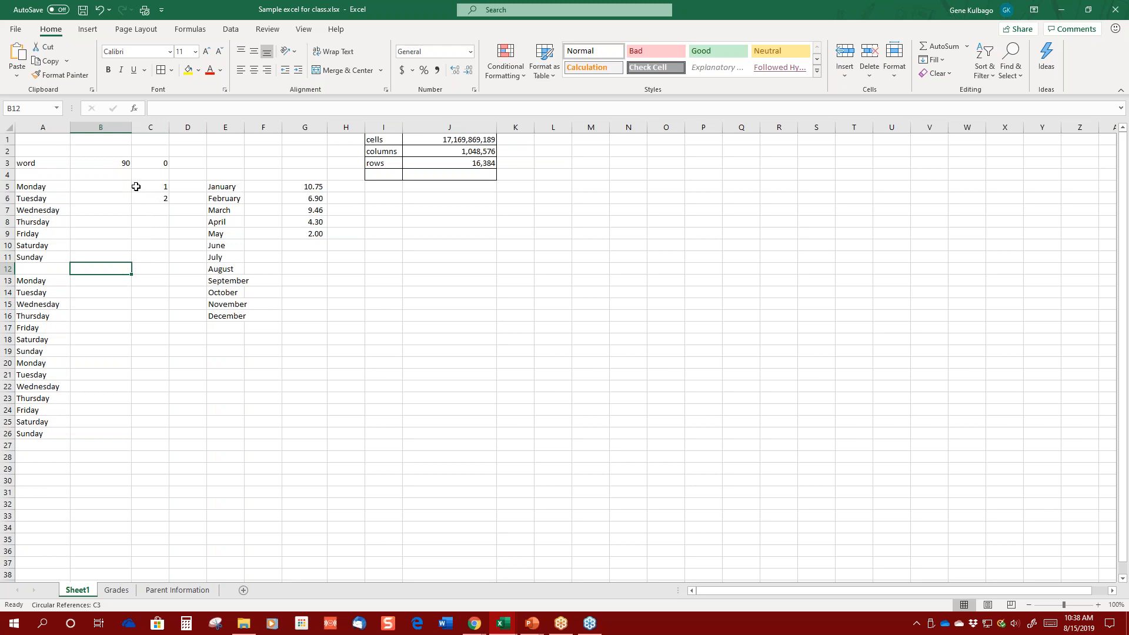
{"action": "left_click_drag", "start_coordinate": [136, 186], "coordinate": [147, 199]}
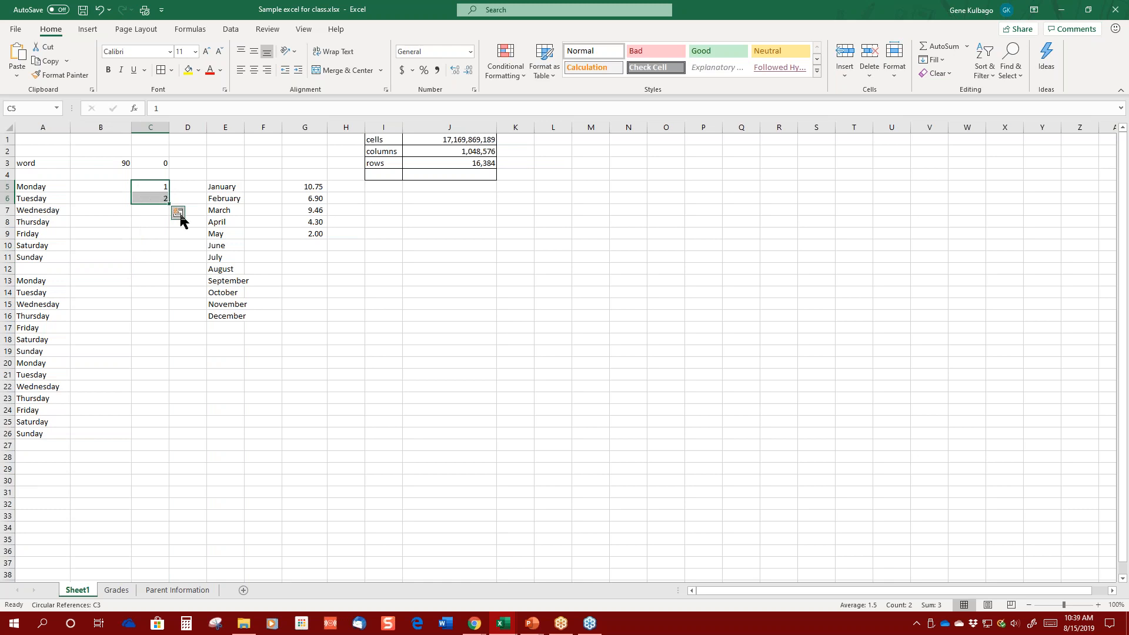
{"action": "left_click_drag", "start_coordinate": [169, 204], "coordinate": [170, 345]}
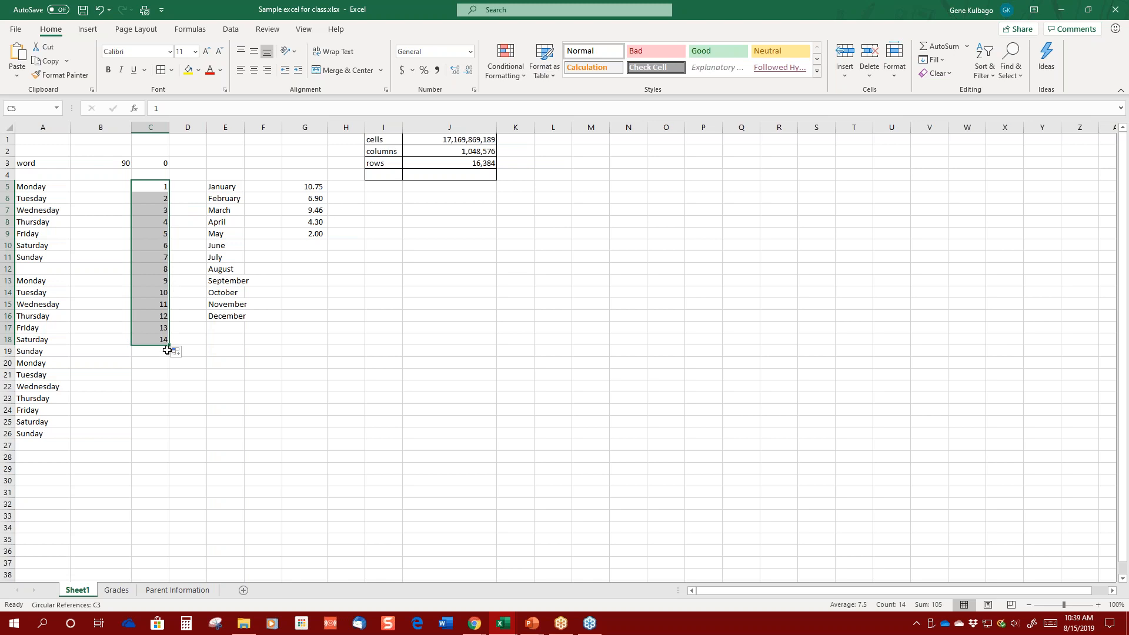
{"action": "left_click", "coordinate": [99, 10]}
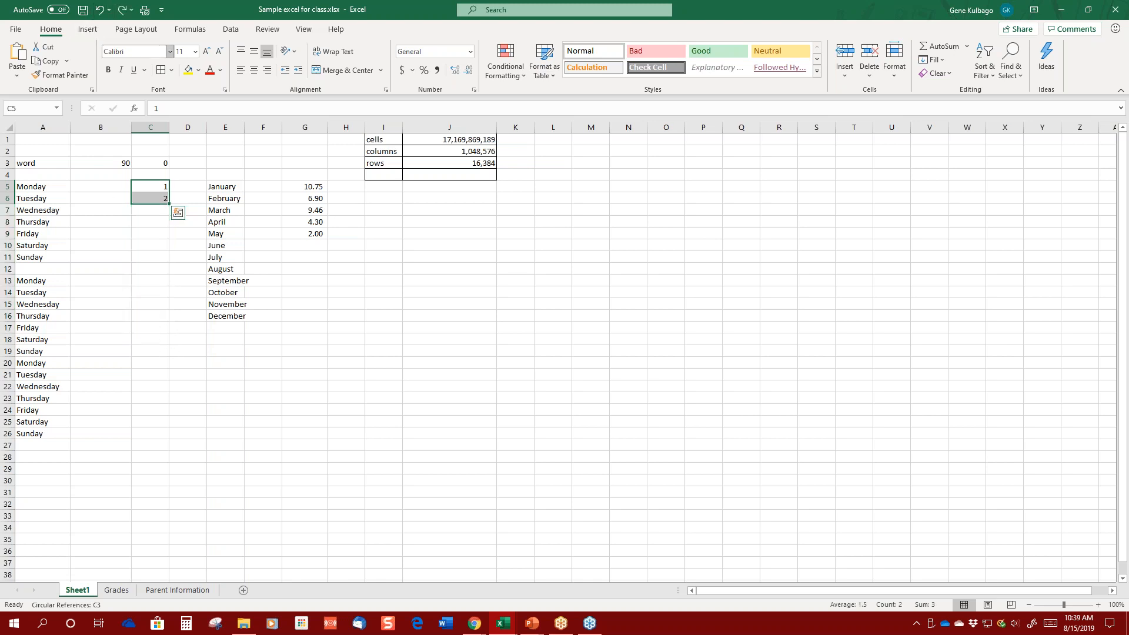
Enter 3 in C6 and autofill the odd-number series from C5:C6 down to C14.
{"action": "left_click", "coordinate": [166, 199]}
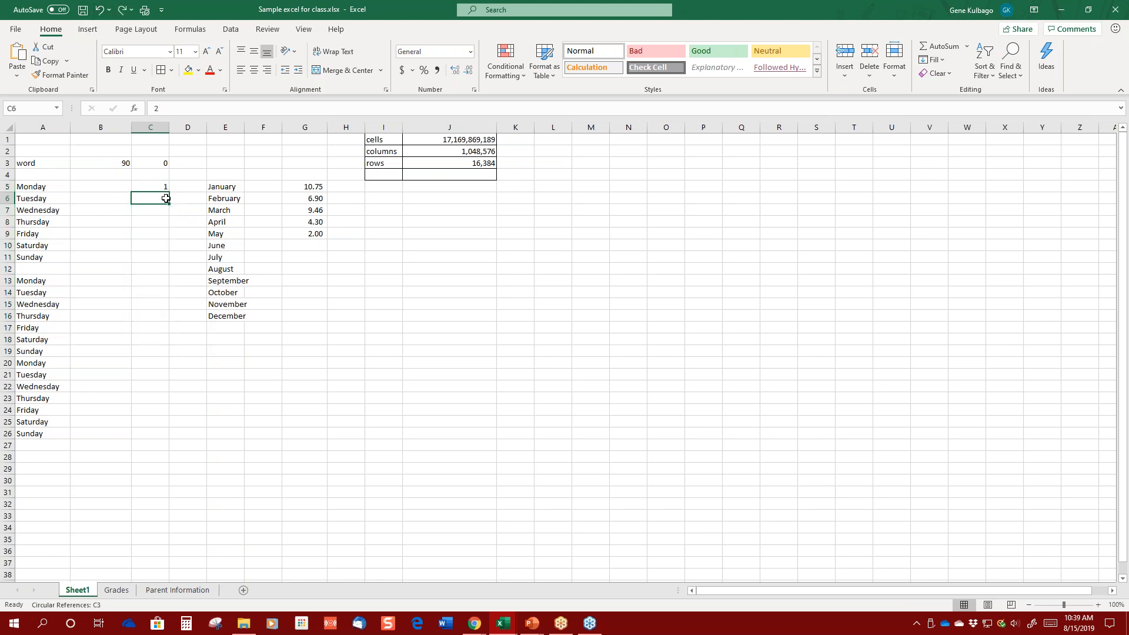
{"action": "type", "text": "3"}
{"action": "left_click", "coordinate": [151, 247]}
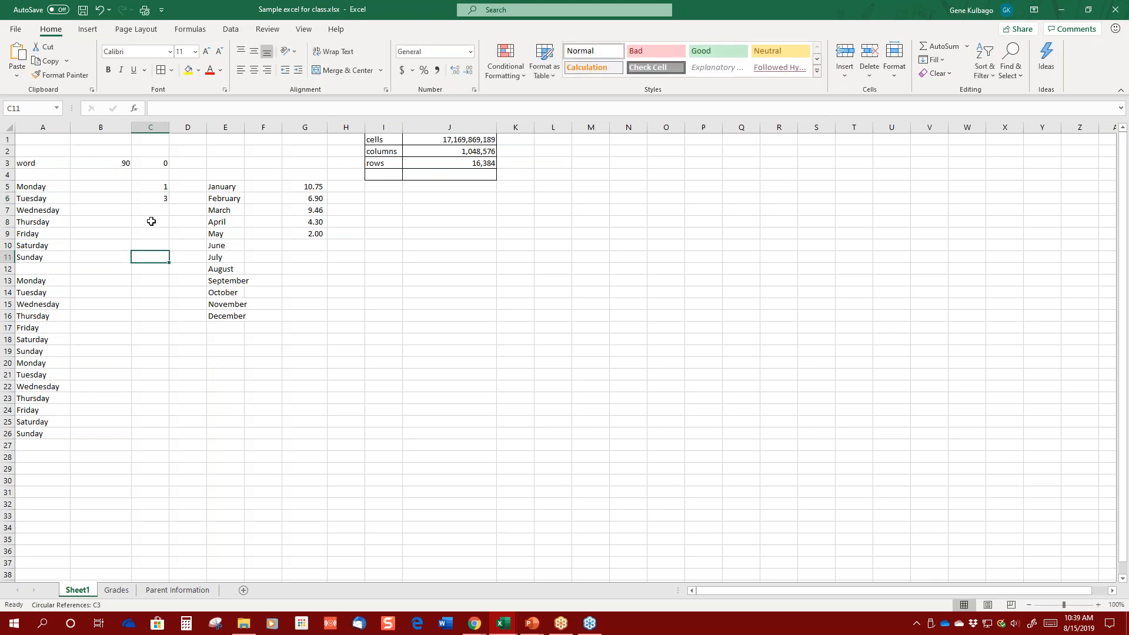
{"action": "left_click", "coordinate": [160, 188]}
{"action": "left_click_drag", "start_coordinate": [160, 188], "coordinate": [169, 297]}
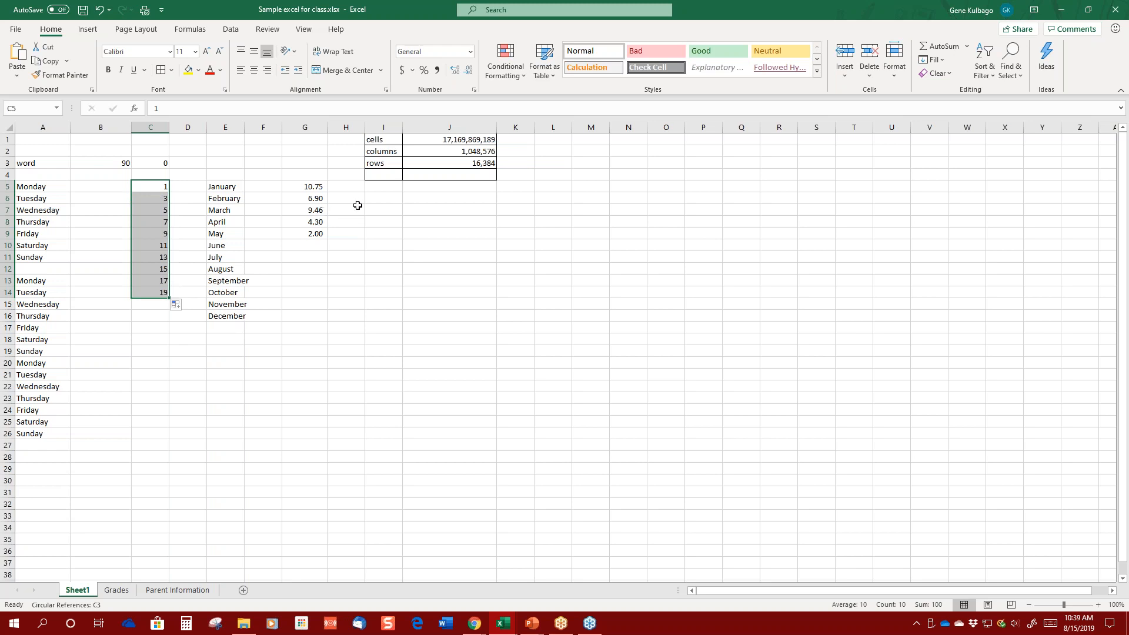
Format column G as Number with 6 decimal places and the 1000 separator.
{"action": "left_click", "coordinate": [320, 188]}
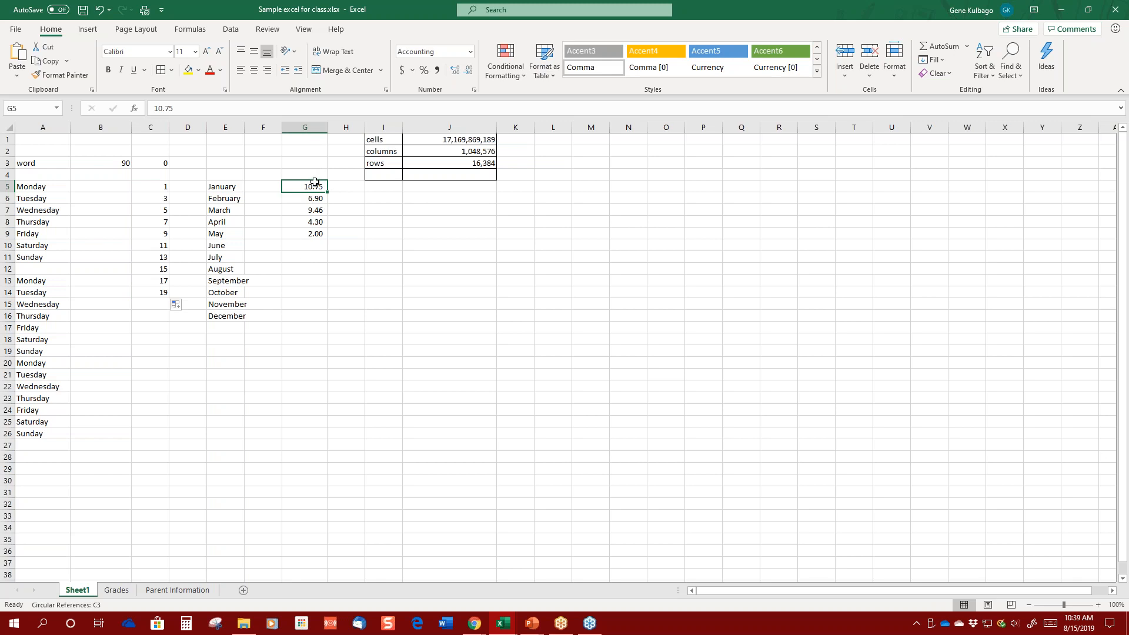
{"action": "left_click", "coordinate": [304, 127]}
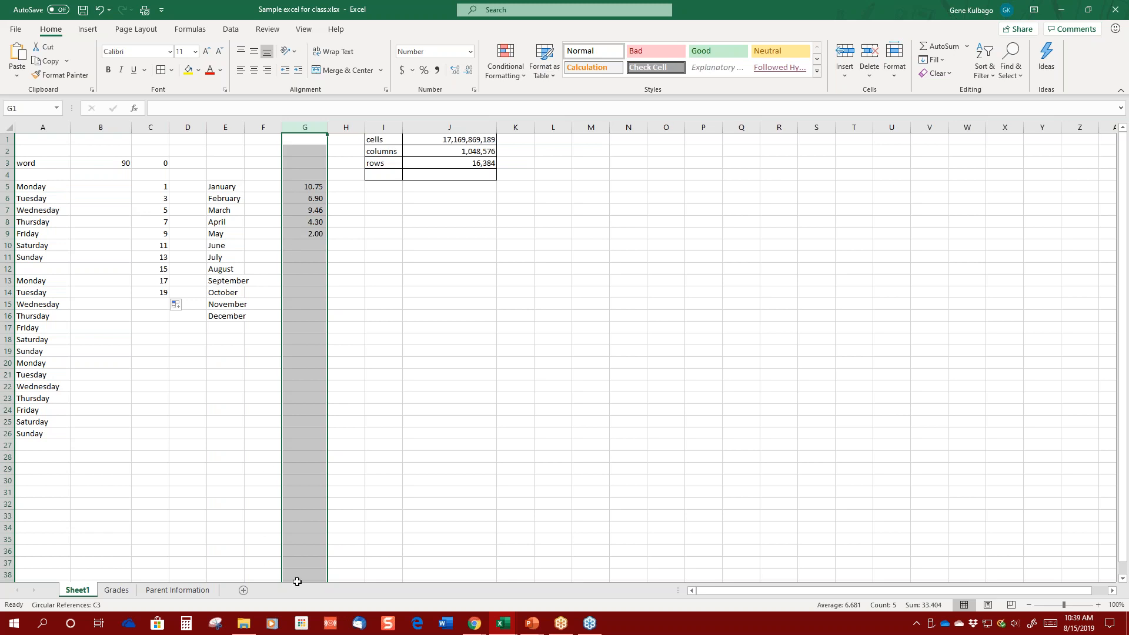
{"action": "right_click", "coordinate": [307, 181]}
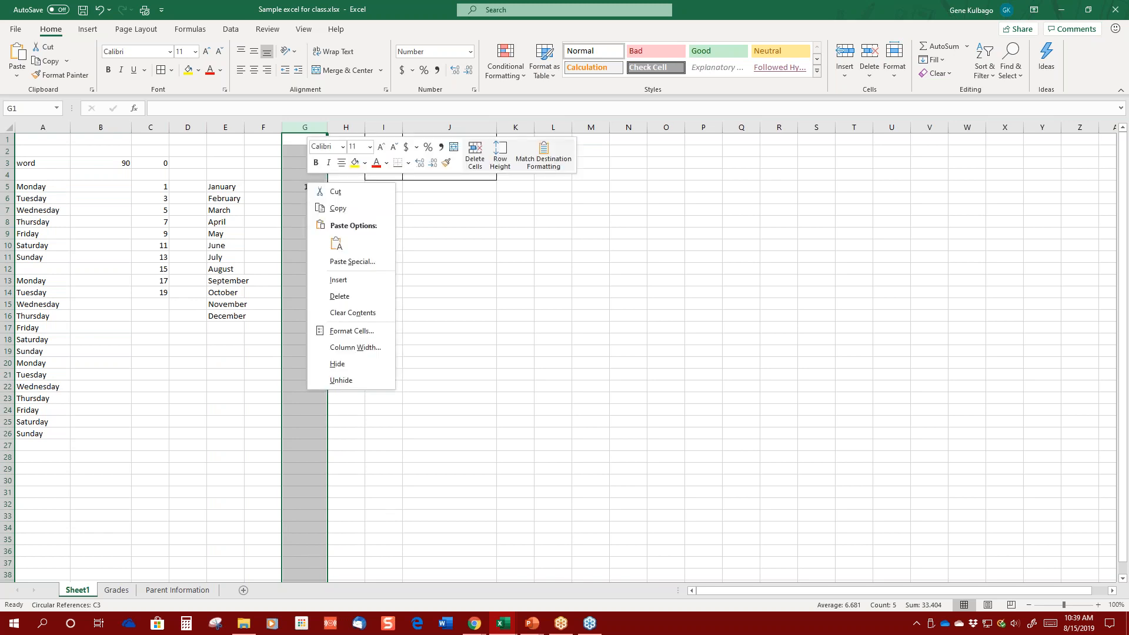
{"action": "left_click", "coordinate": [342, 334]}
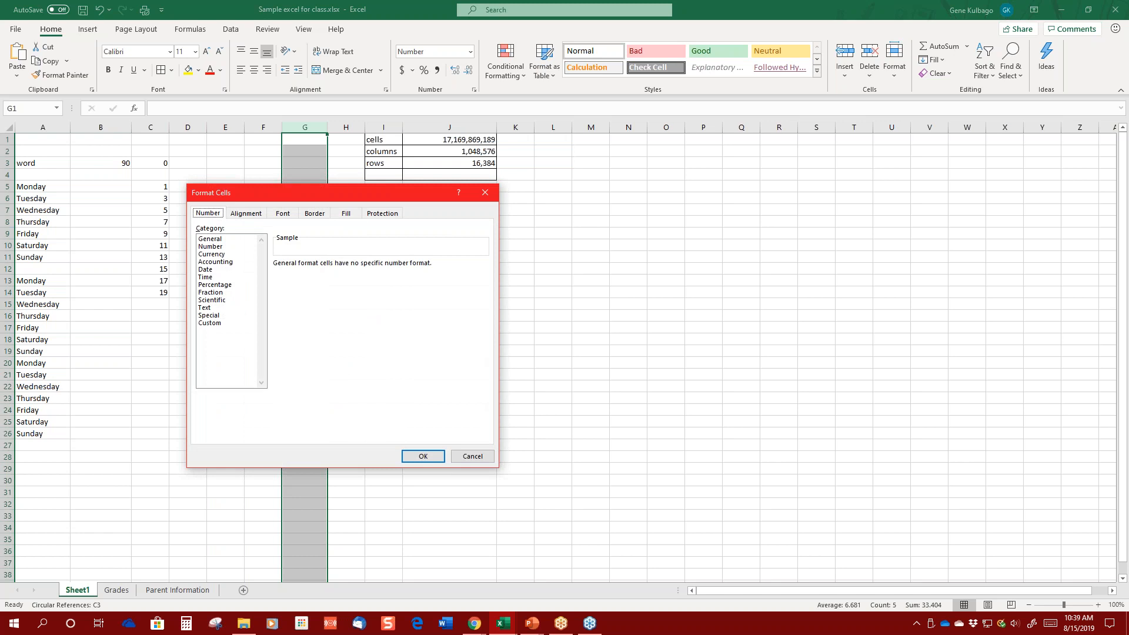
{"action": "left_click", "coordinate": [211, 246]}
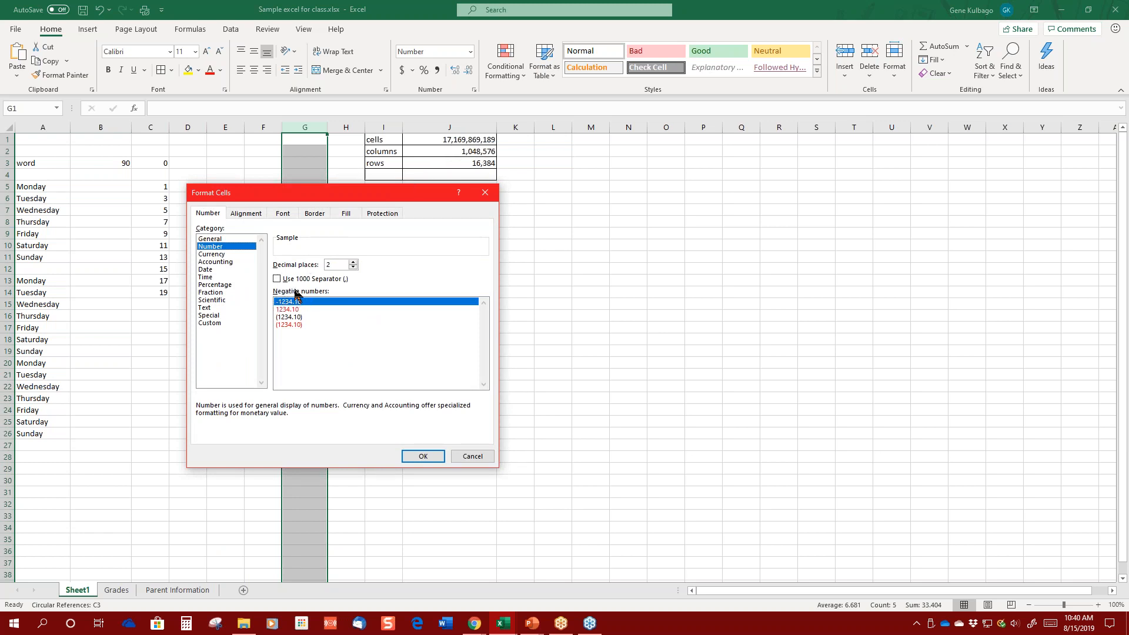
{"action": "left_click", "coordinate": [278, 280]}
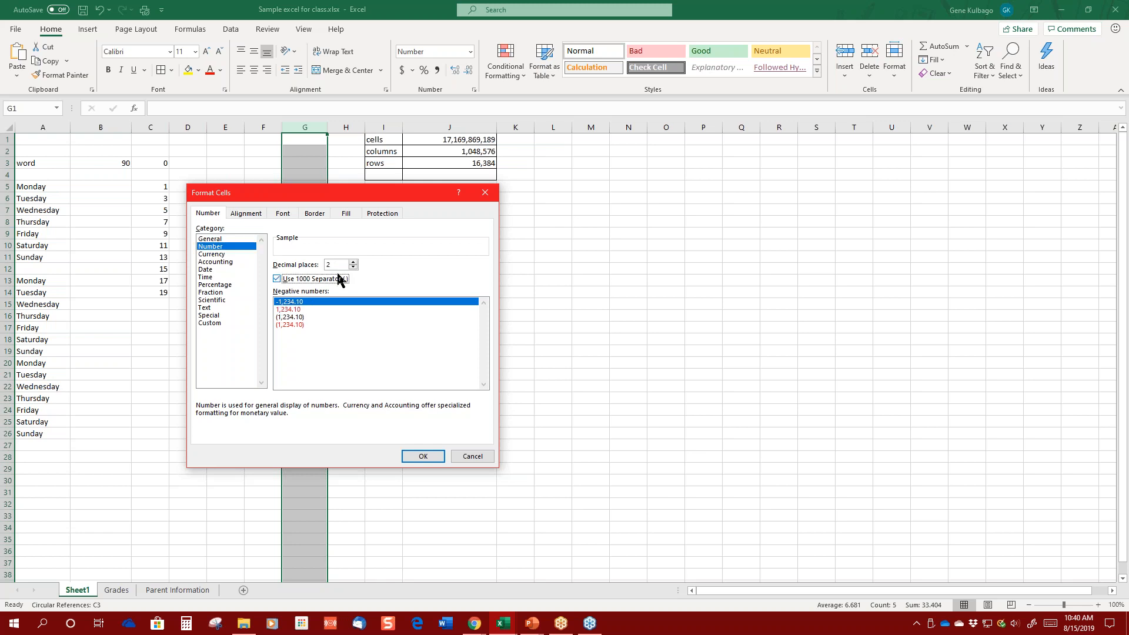
{"action": "left_click", "coordinate": [354, 262]}
{"action": "left_click", "coordinate": [353, 262]}
{"action": "left_click", "coordinate": [353, 263]}
{"action": "left_click", "coordinate": [353, 262]}
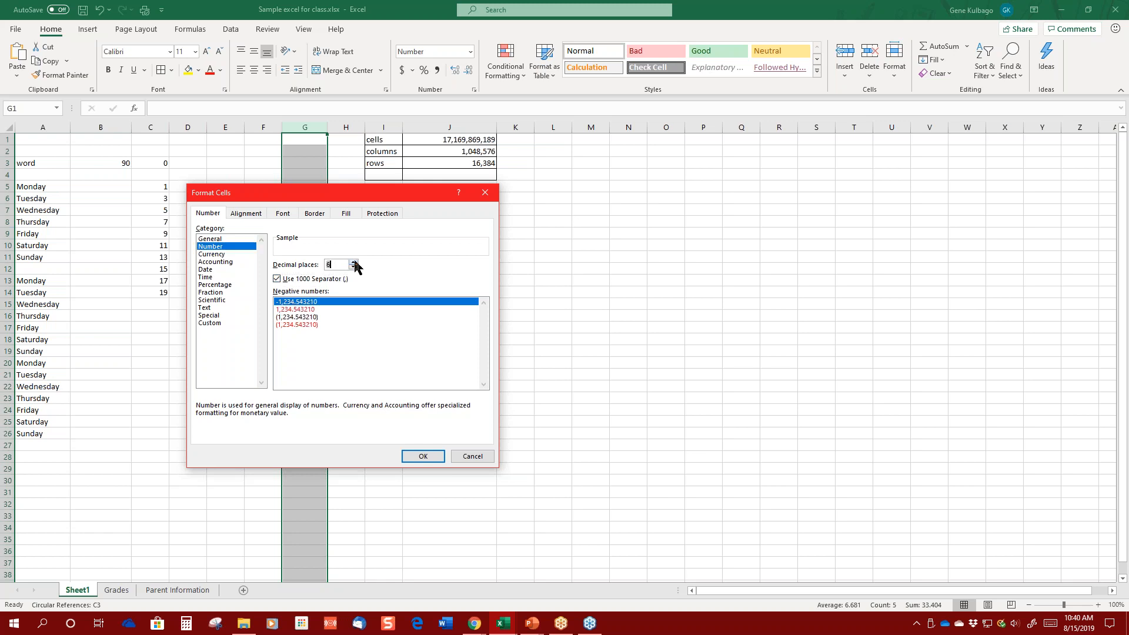
{"action": "left_click", "coordinate": [419, 459]}
{"action": "left_click", "coordinate": [314, 372]}
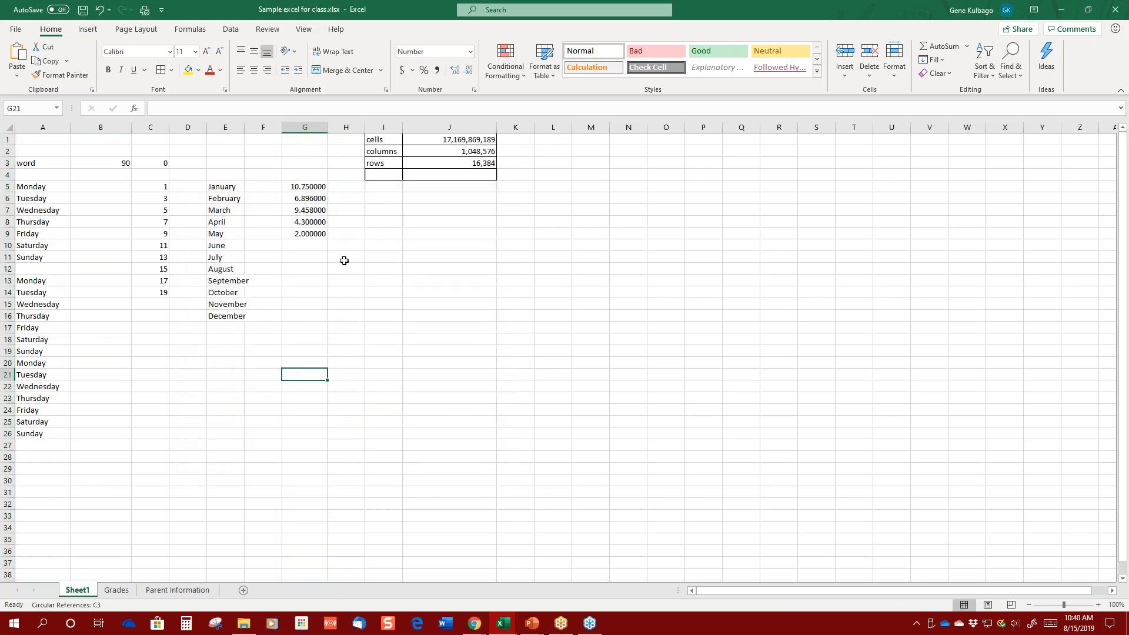
Format column G as Currency with the $ symbol and 2 decimal places.
{"action": "left_click", "coordinate": [319, 124]}
{"action": "right_click", "coordinate": [320, 126]}
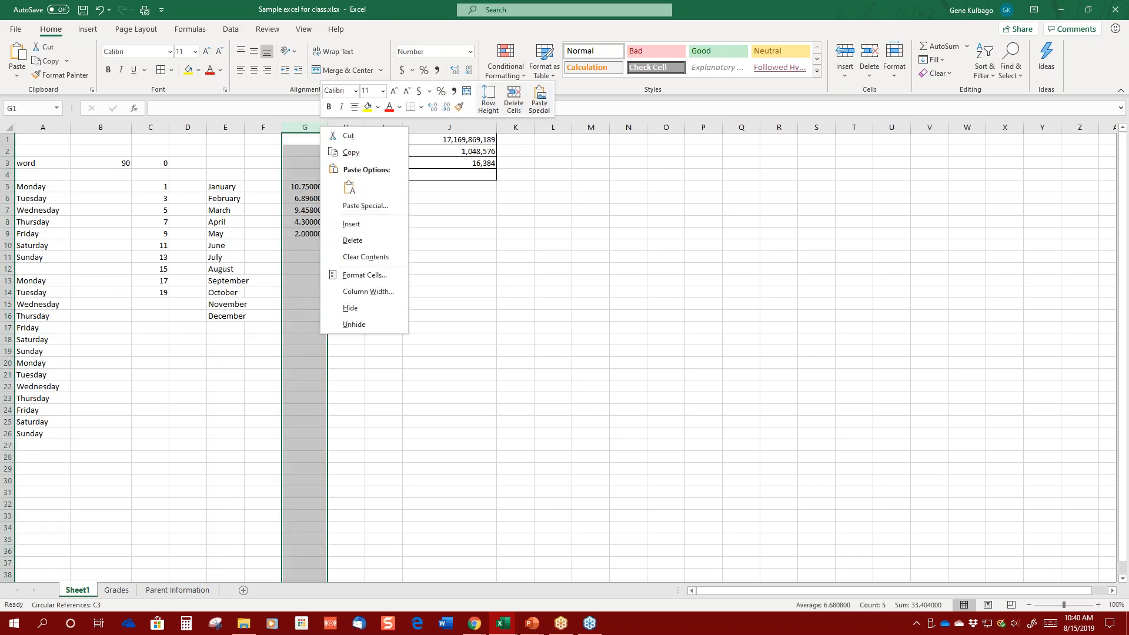
{"action": "left_click", "coordinate": [373, 275]}
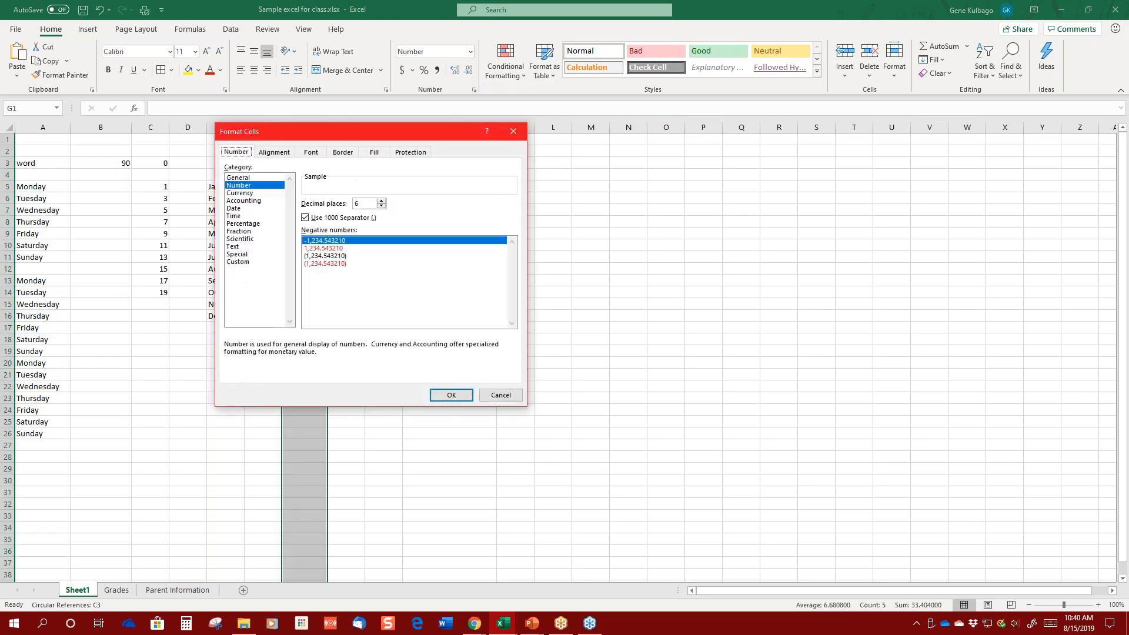
{"action": "left_click", "coordinate": [245, 193]}
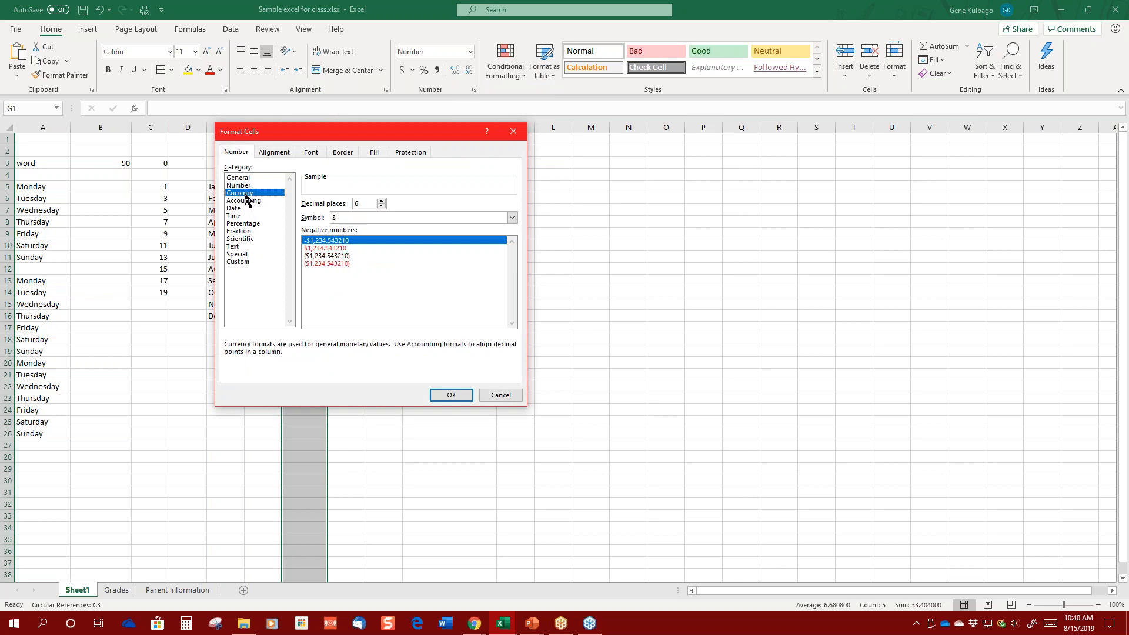
{"action": "left_click", "coordinate": [382, 206]}
{"action": "left_click", "coordinate": [382, 205]}
{"action": "left_click", "coordinate": [382, 205]}
{"action": "left_click", "coordinate": [382, 206]}
{"action": "left_click", "coordinate": [450, 395]}
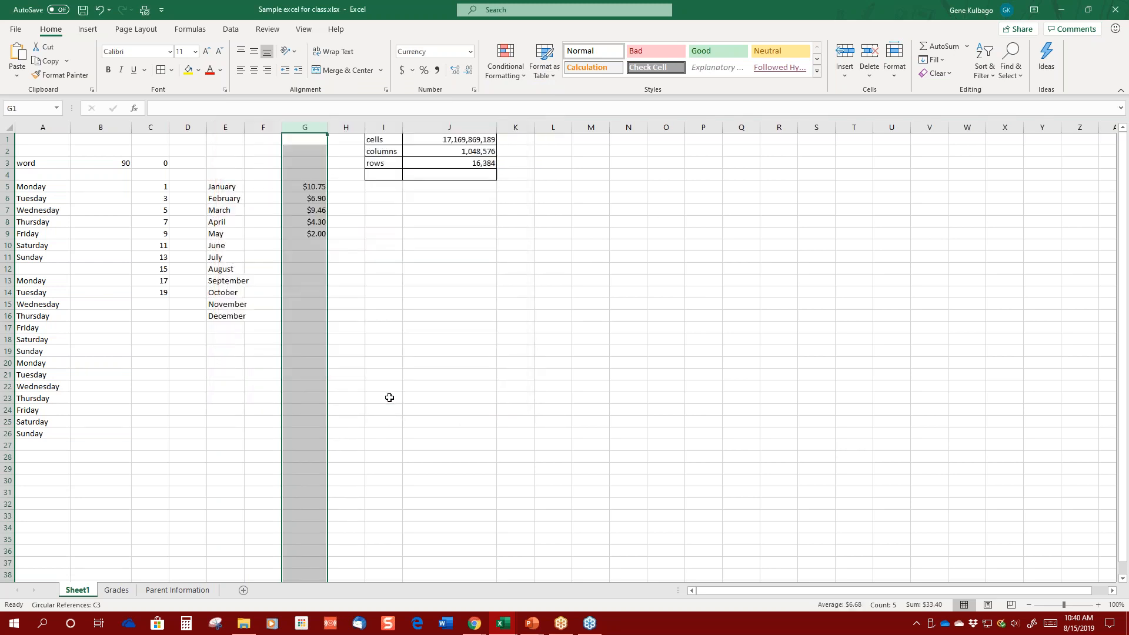
{"action": "left_click", "coordinate": [389, 398]}
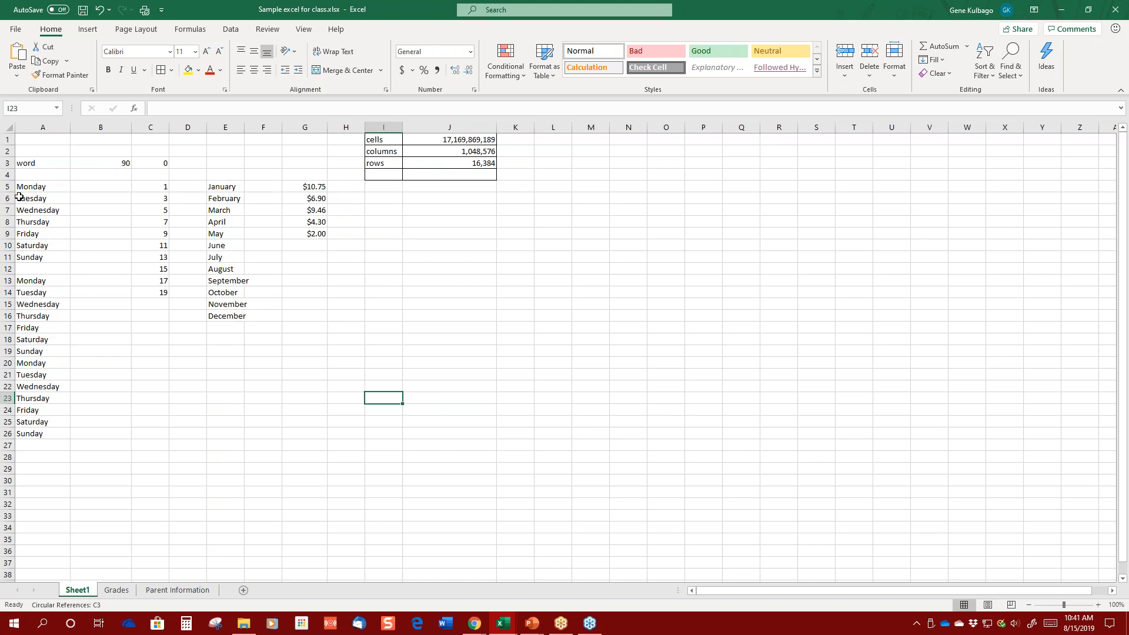
Apply all borders to the cells A4 through A11 around the first week of weekdays.
{"action": "left_click", "coordinate": [17, 179]}
{"action": "left_click_drag", "start_coordinate": [17, 180], "coordinate": [16, 257]}
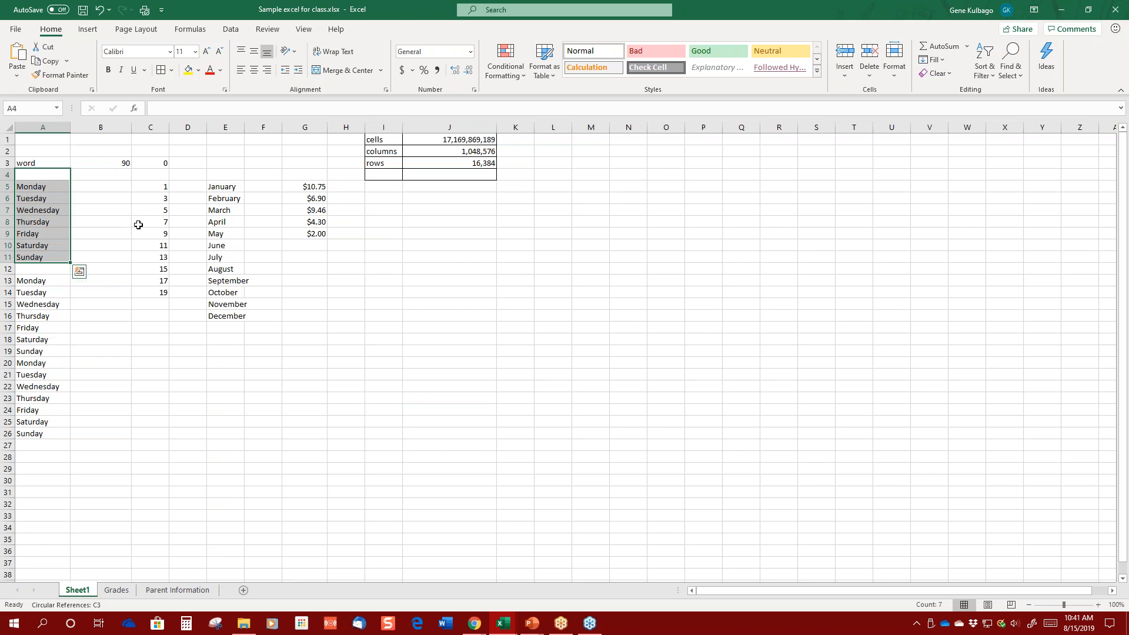
{"action": "left_click", "coordinate": [172, 70]}
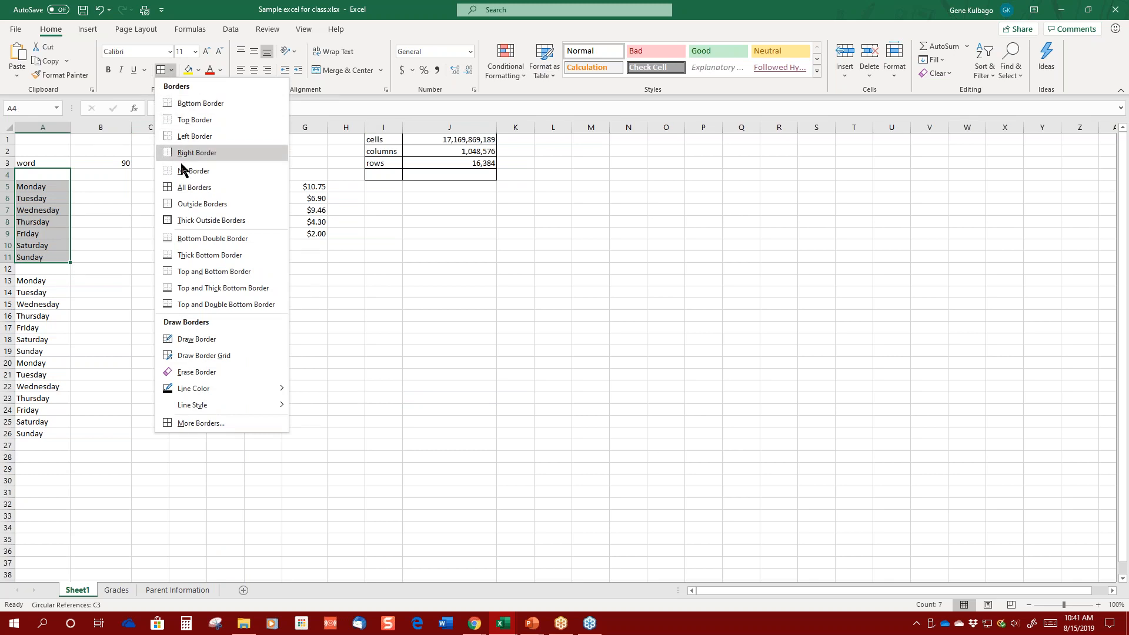
{"action": "left_click", "coordinate": [194, 187]}
{"action": "left_click", "coordinate": [110, 281]}
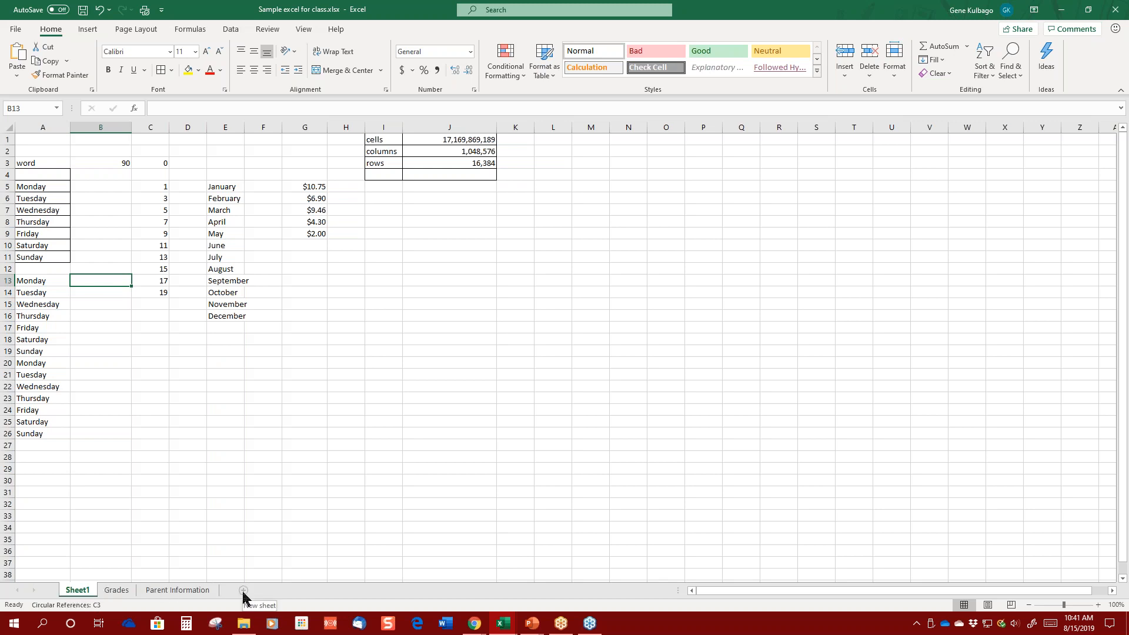
Add a new worksheet, place it after Parent Information and rename it "sheet 4".
{"action": "left_click", "coordinate": [266, 590]}
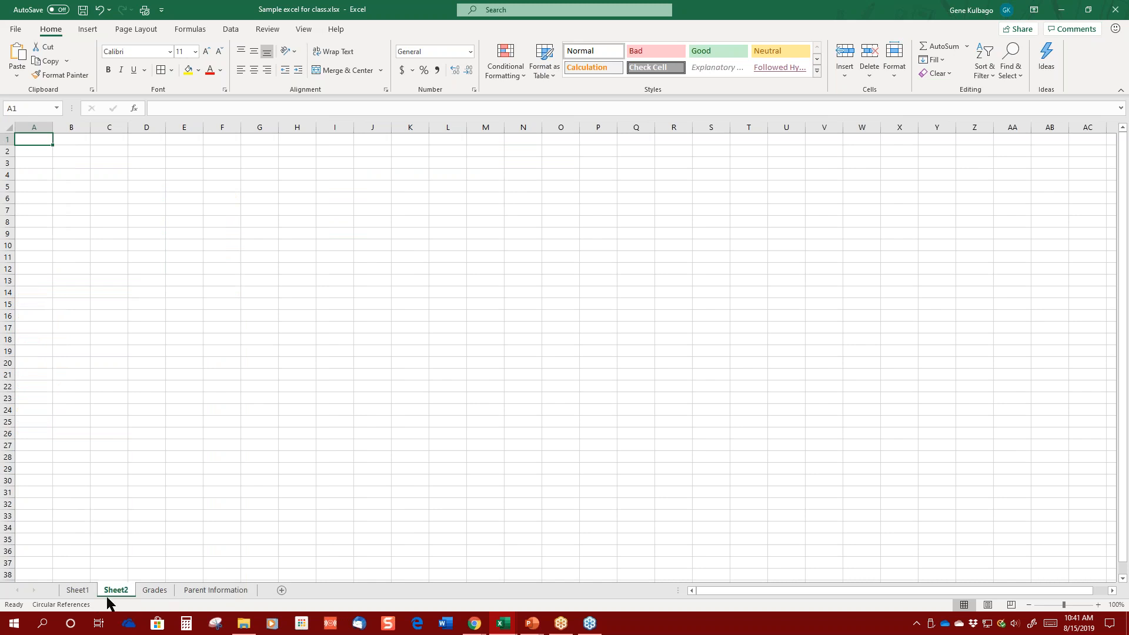
{"action": "left_click_drag", "start_coordinate": [107, 595], "coordinate": [263, 591]}
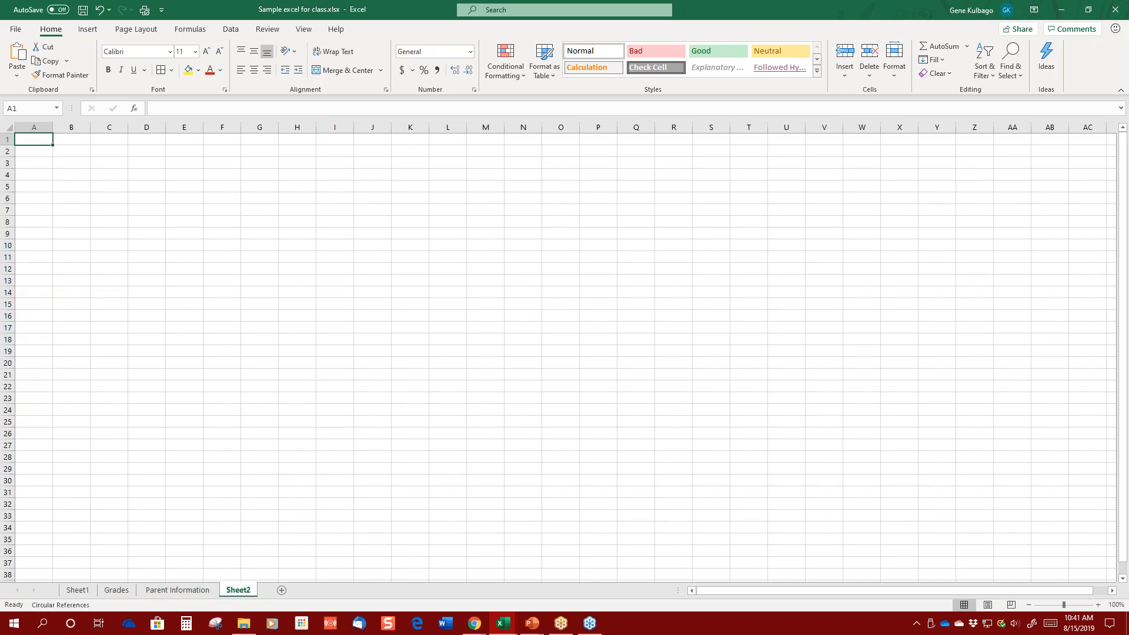
{"action": "right_click", "coordinate": [245, 594]}
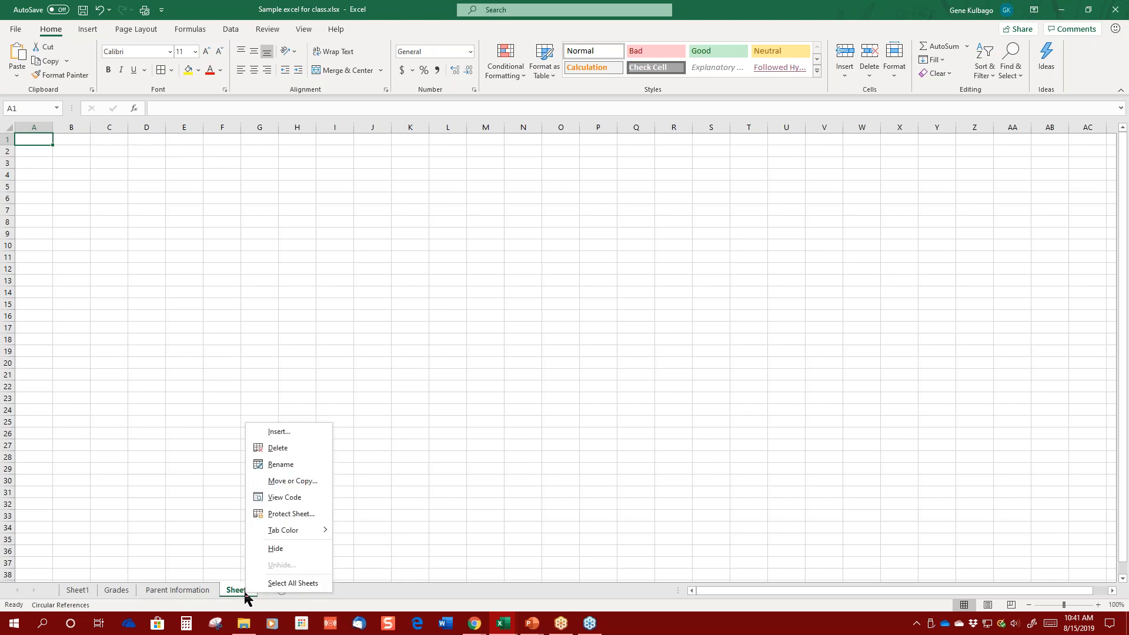
{"action": "left_click", "coordinate": [280, 465]}
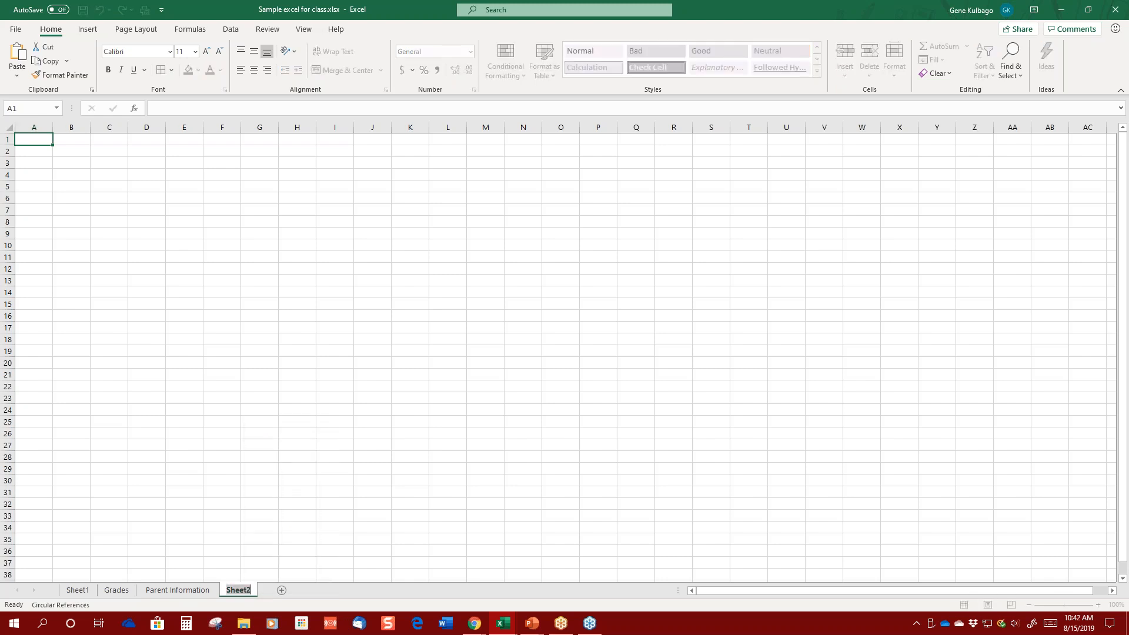
{"action": "type", "text": "sheet 4"}
{"action": "key", "text": "Return"}
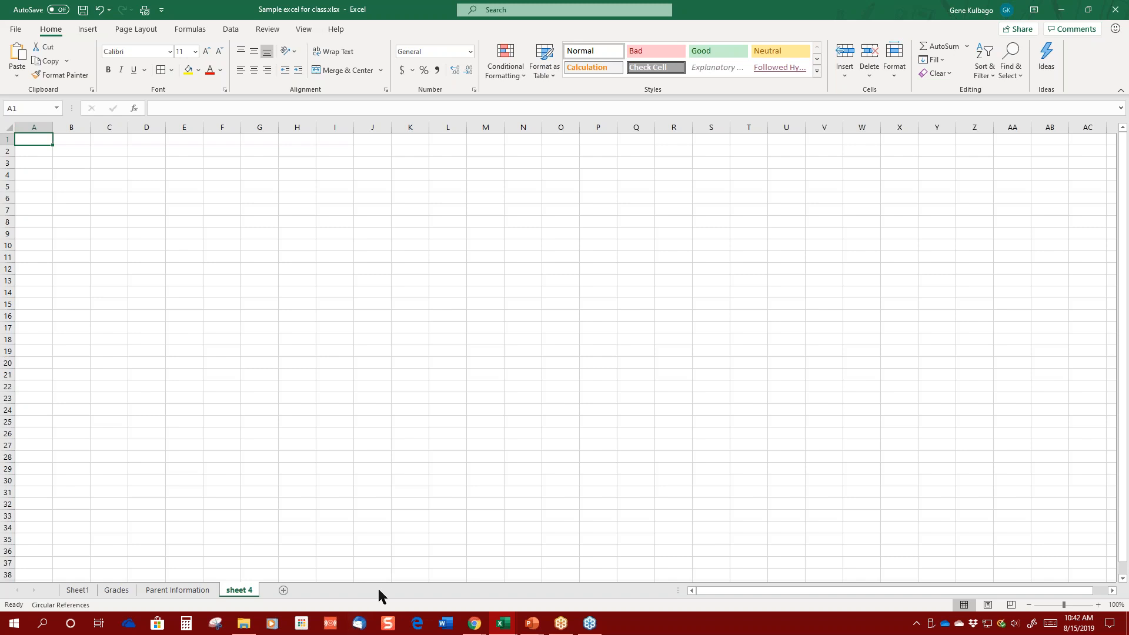
Center the contents of columns A through I on the Grades sheet.
{"action": "left_click", "coordinate": [116, 591]}
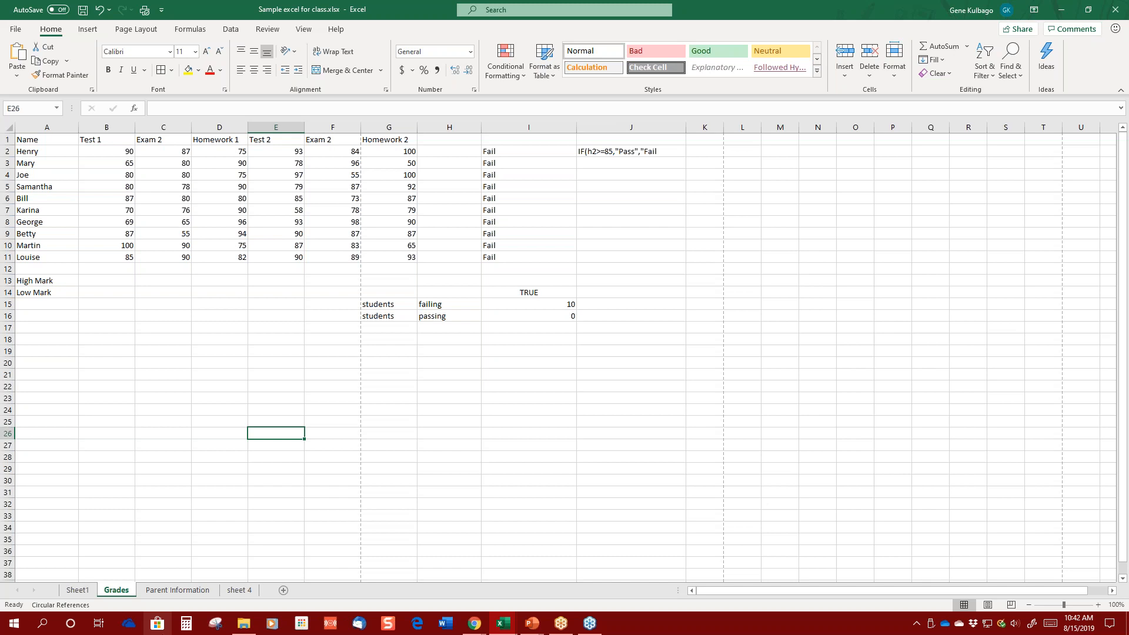
{"action": "mouse_move", "coordinate": [244, 624]}
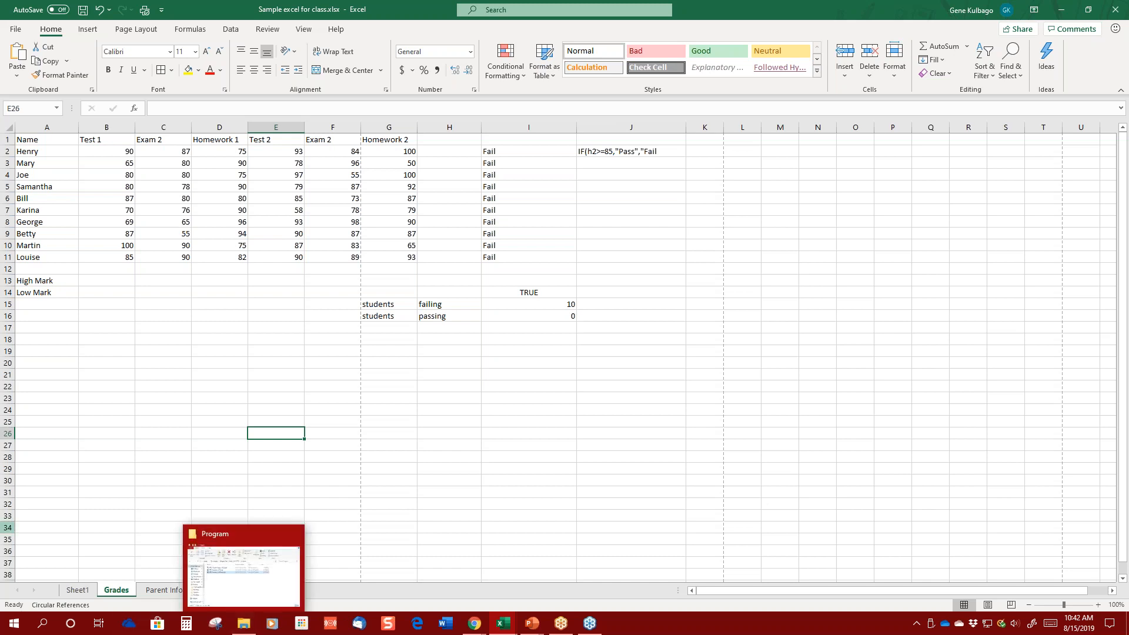
{"action": "left_click", "coordinate": [243, 400]}
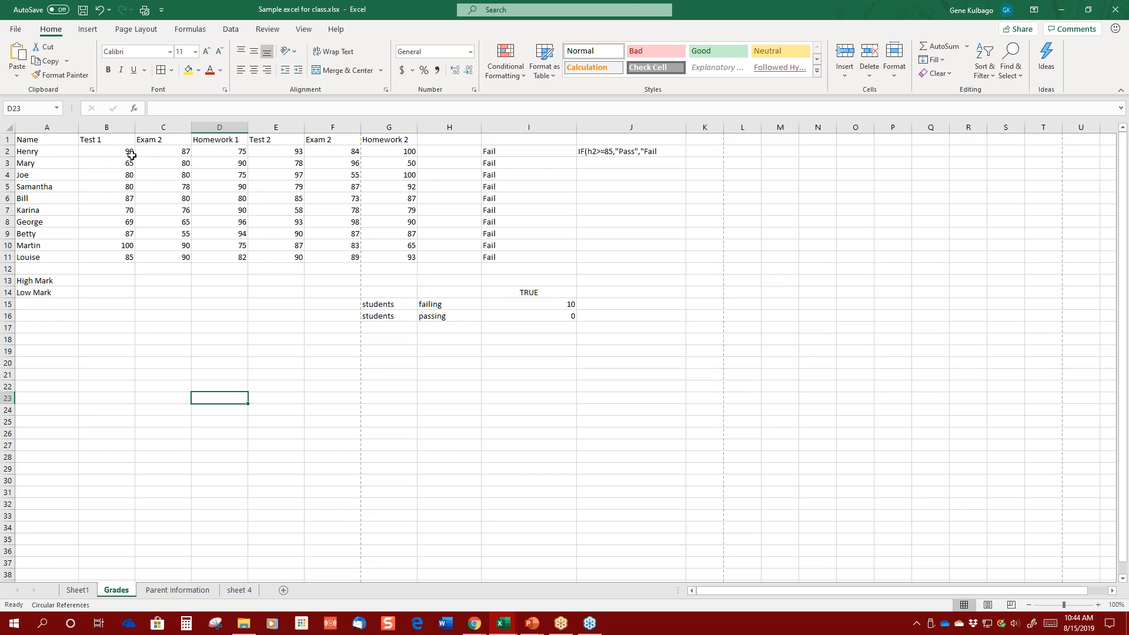
{"action": "left_click_drag", "start_coordinate": [48, 127], "coordinate": [512, 164]}
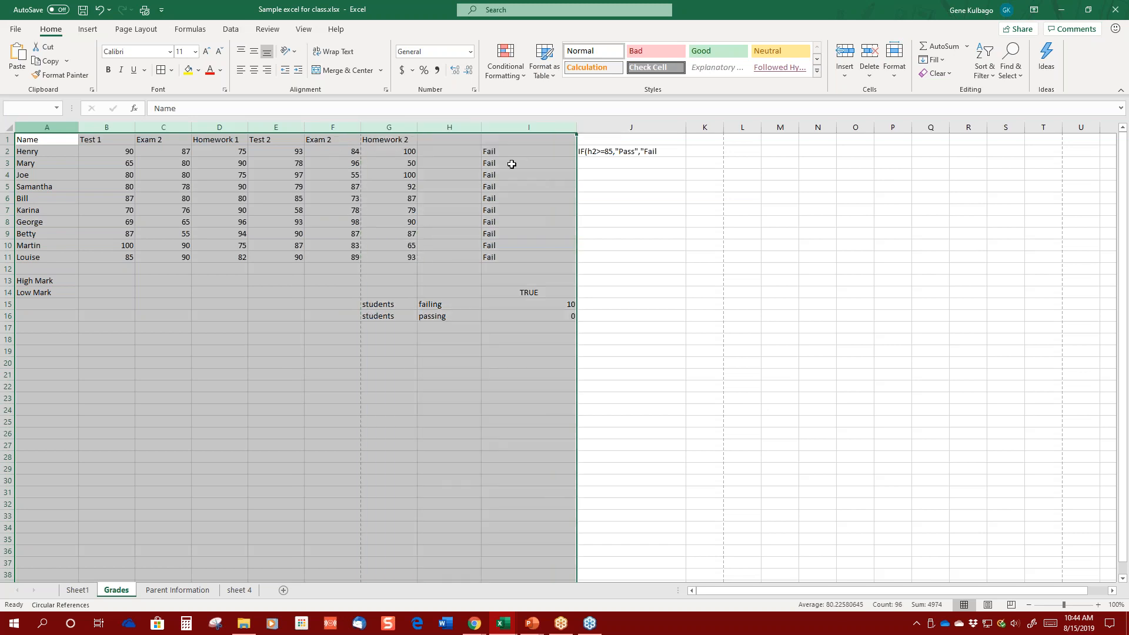
{"action": "left_click", "coordinate": [256, 73]}
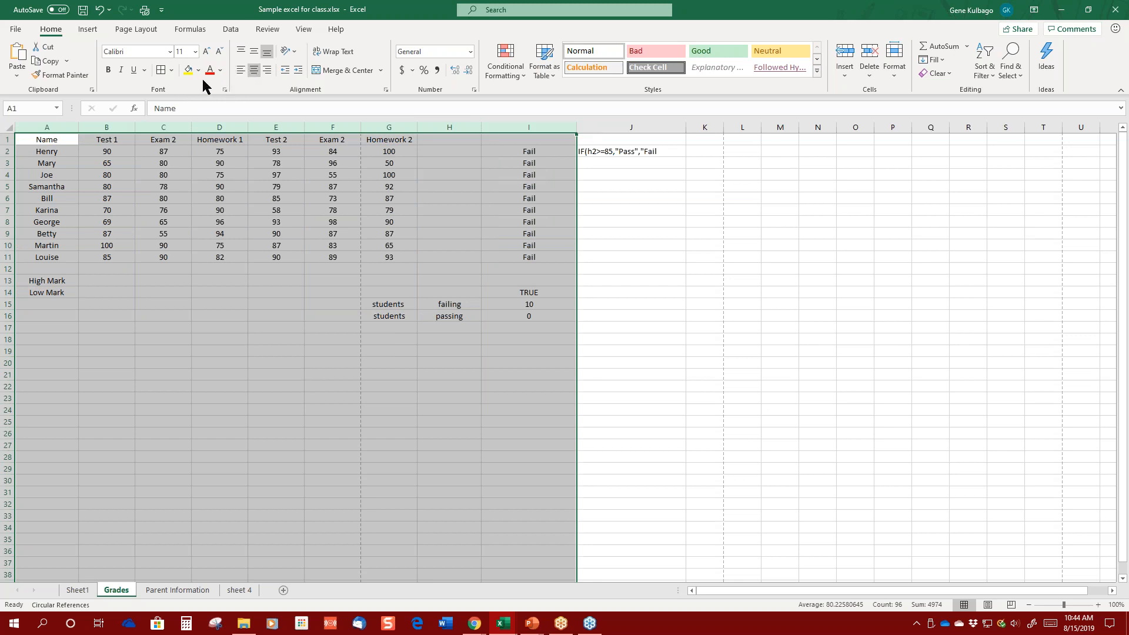
Undo the centering of columns A through I on the Grades sheet.
{"action": "left_click", "coordinate": [636, 225]}
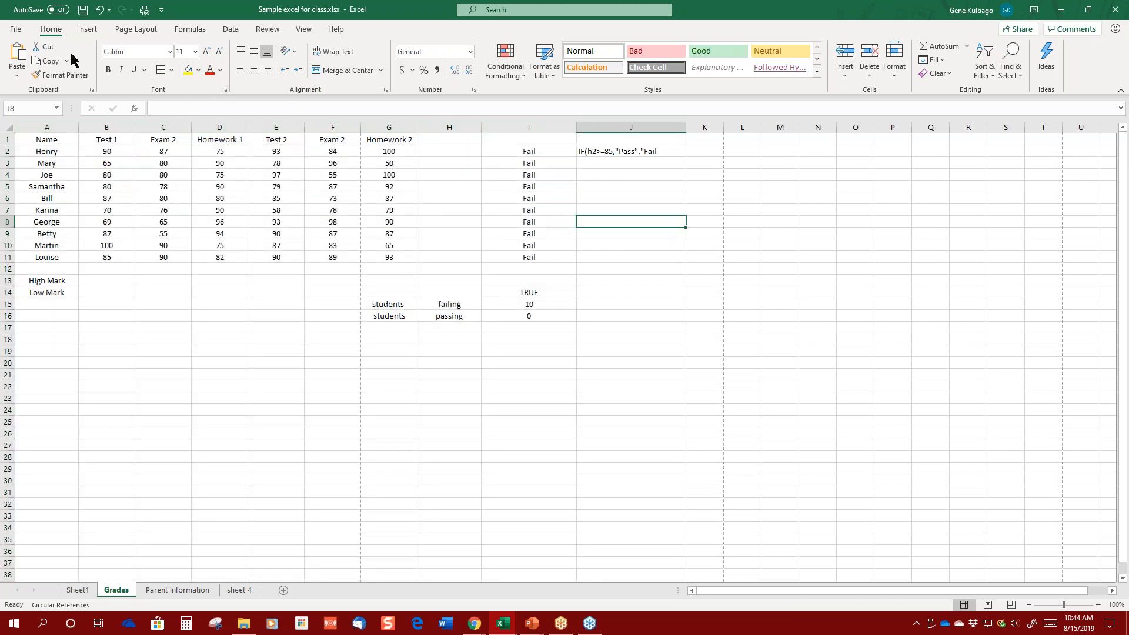
{"action": "left_click", "coordinate": [99, 10]}
{"action": "left_click", "coordinate": [226, 419]}
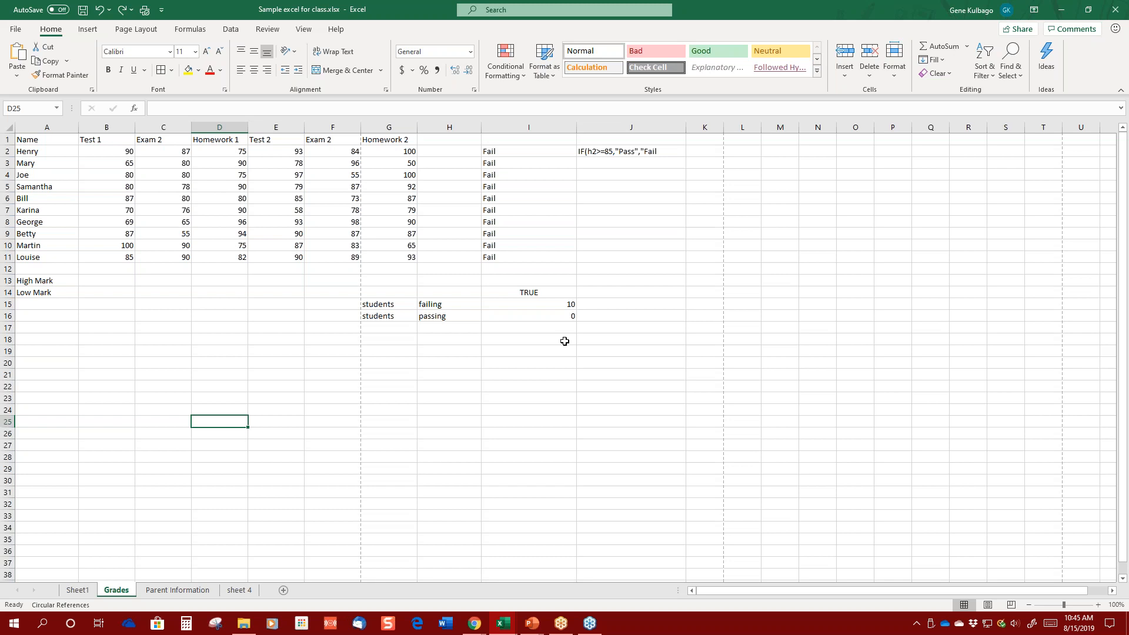
Set the range A1:I18 on the Grades sheet as the print area and preview both printed pages.
{"action": "left_click_drag", "start_coordinate": [564, 341], "coordinate": [22, 134]}
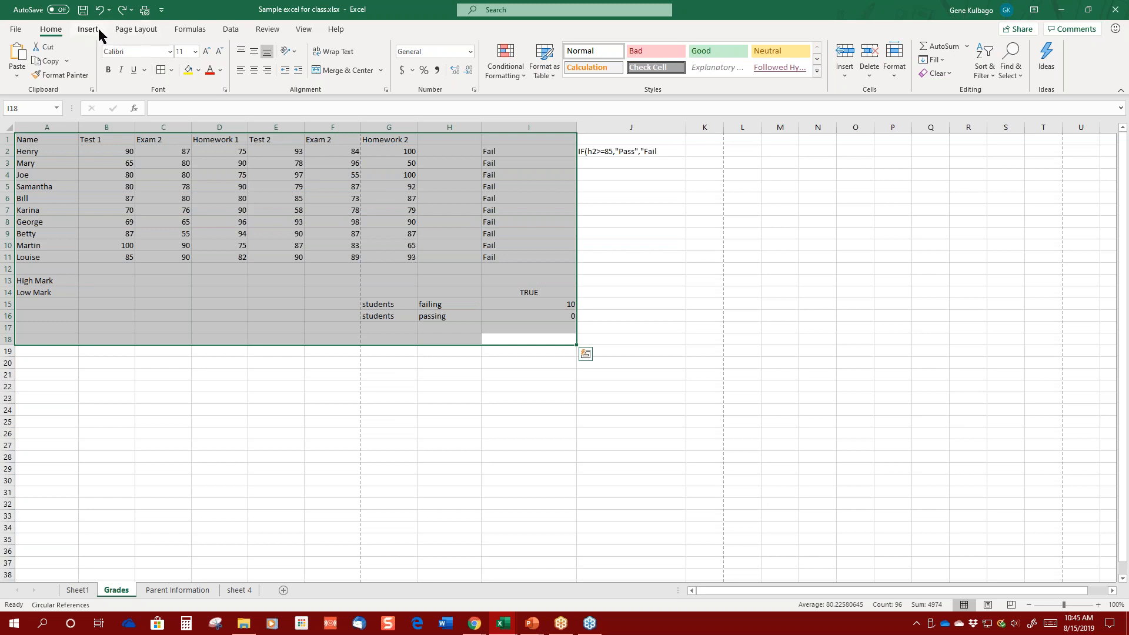
{"action": "left_click", "coordinate": [125, 37]}
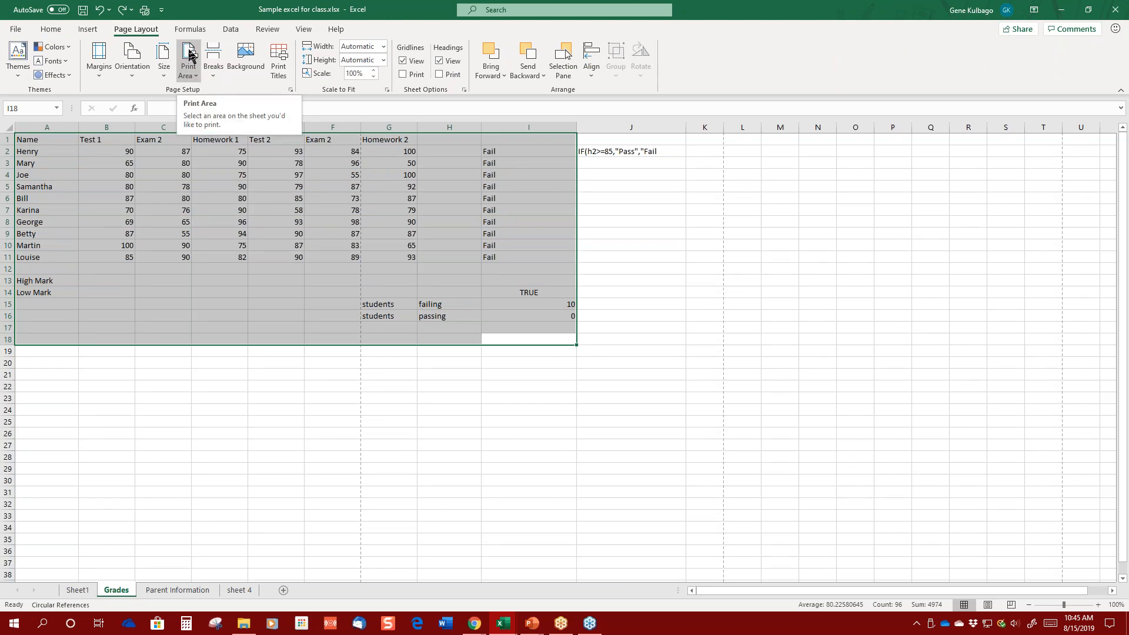
{"action": "left_click", "coordinate": [196, 81]}
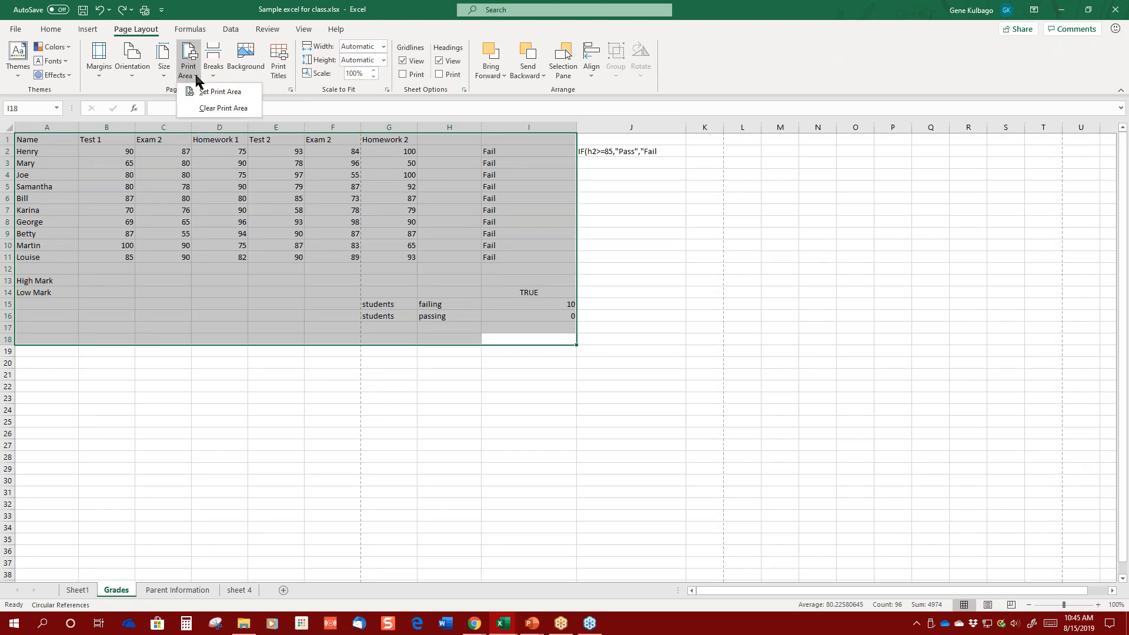
{"action": "left_click", "coordinate": [213, 92]}
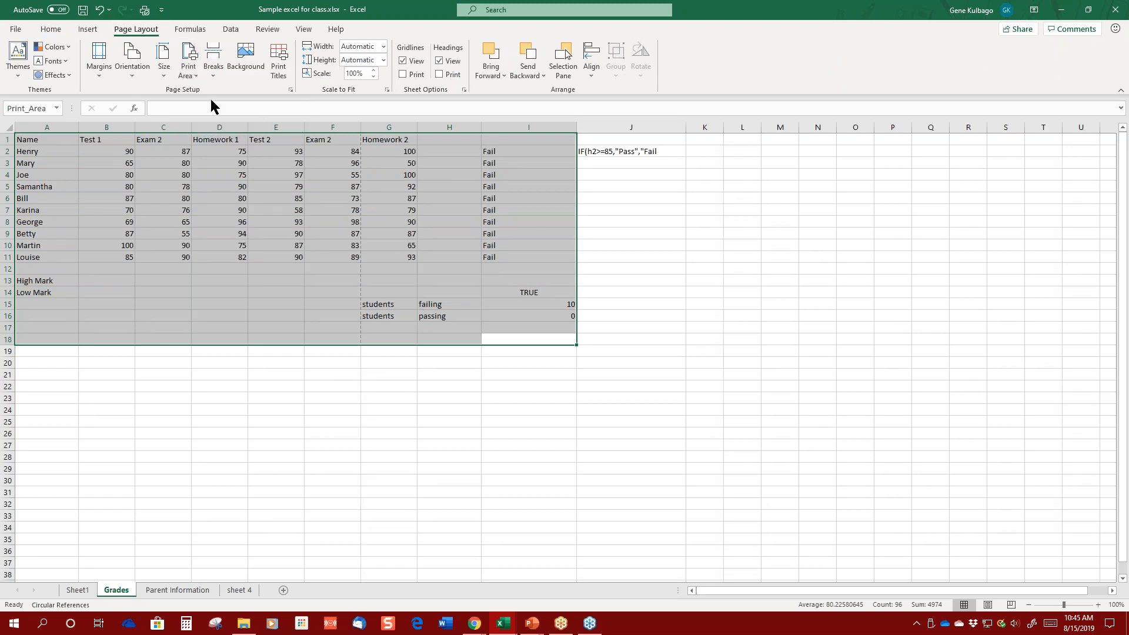
{"action": "left_click", "coordinate": [242, 384]}
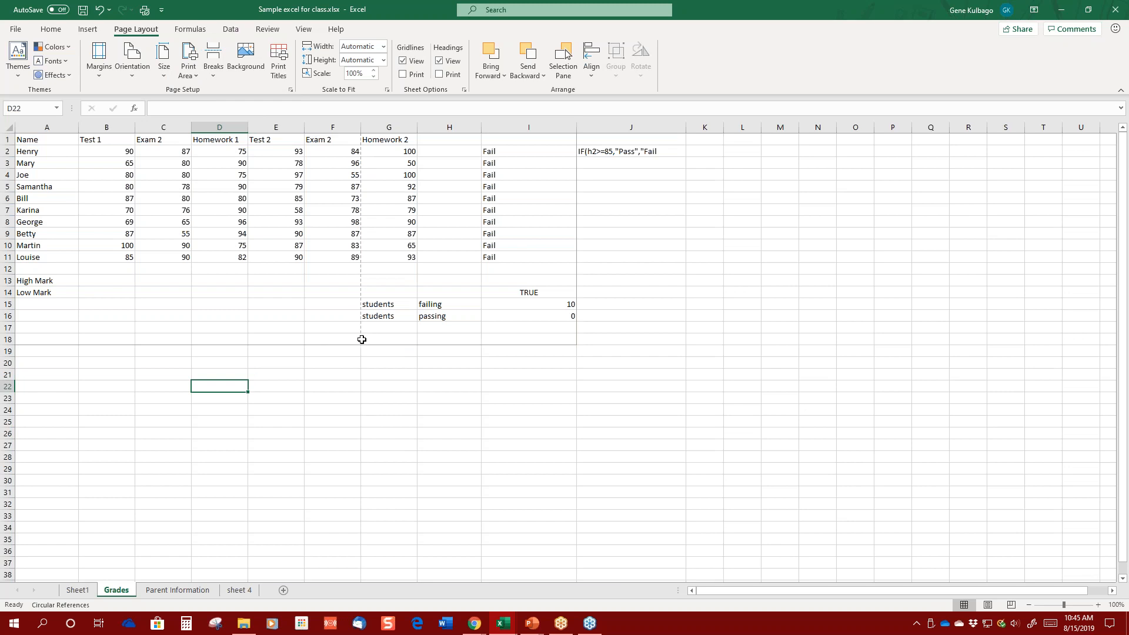
{"action": "left_click", "coordinate": [15, 32]}
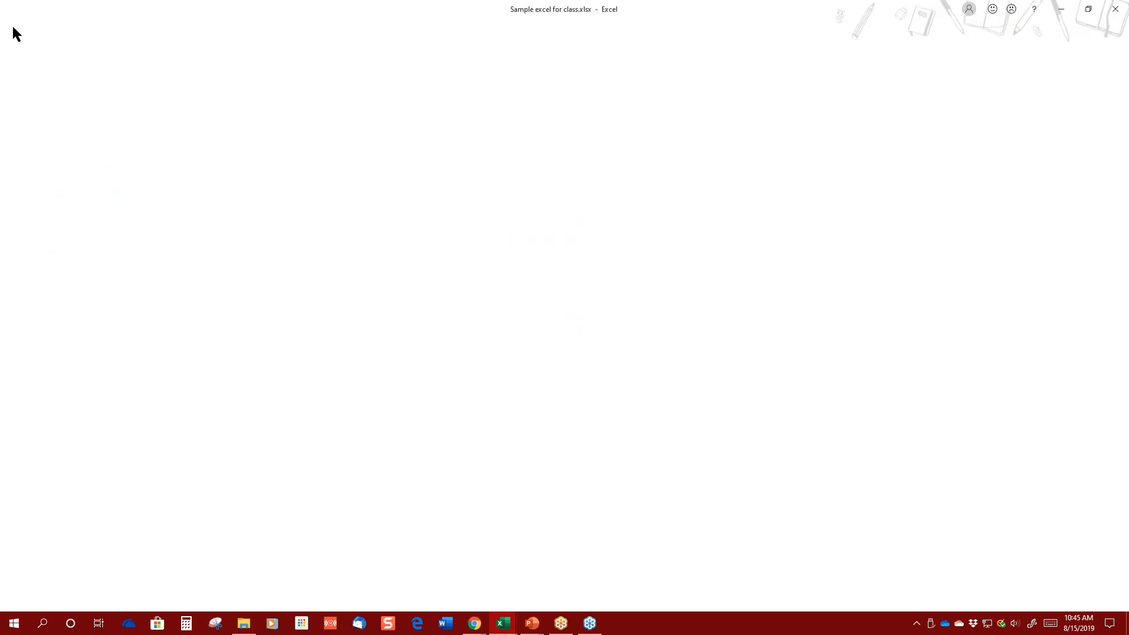
{"action": "left_click", "coordinate": [34, 210]}
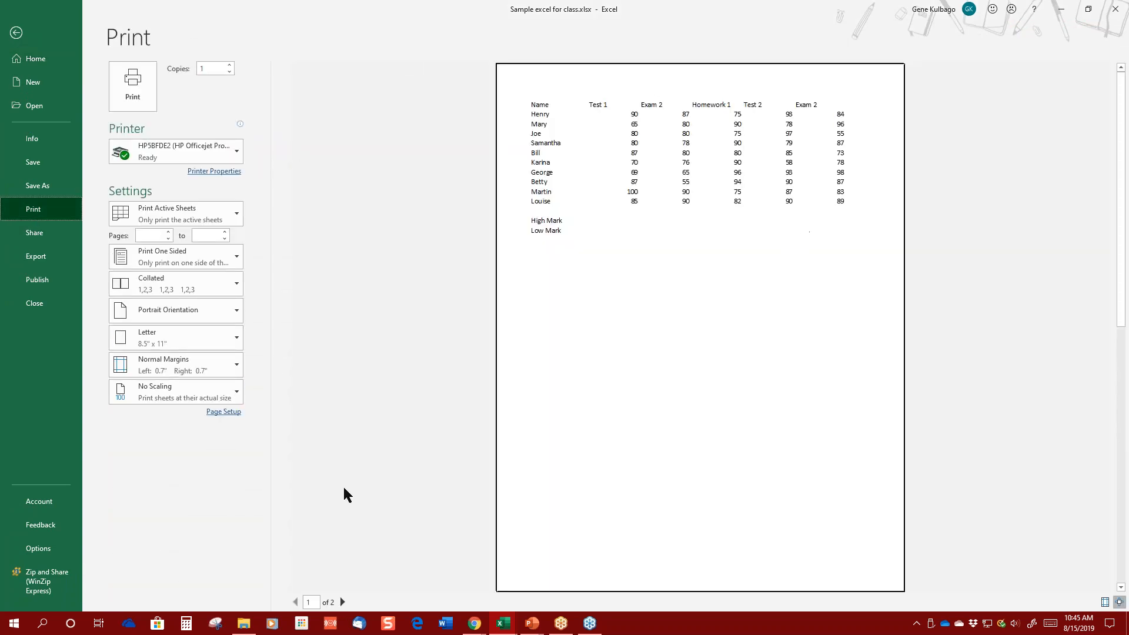
{"action": "left_click", "coordinate": [341, 603]}
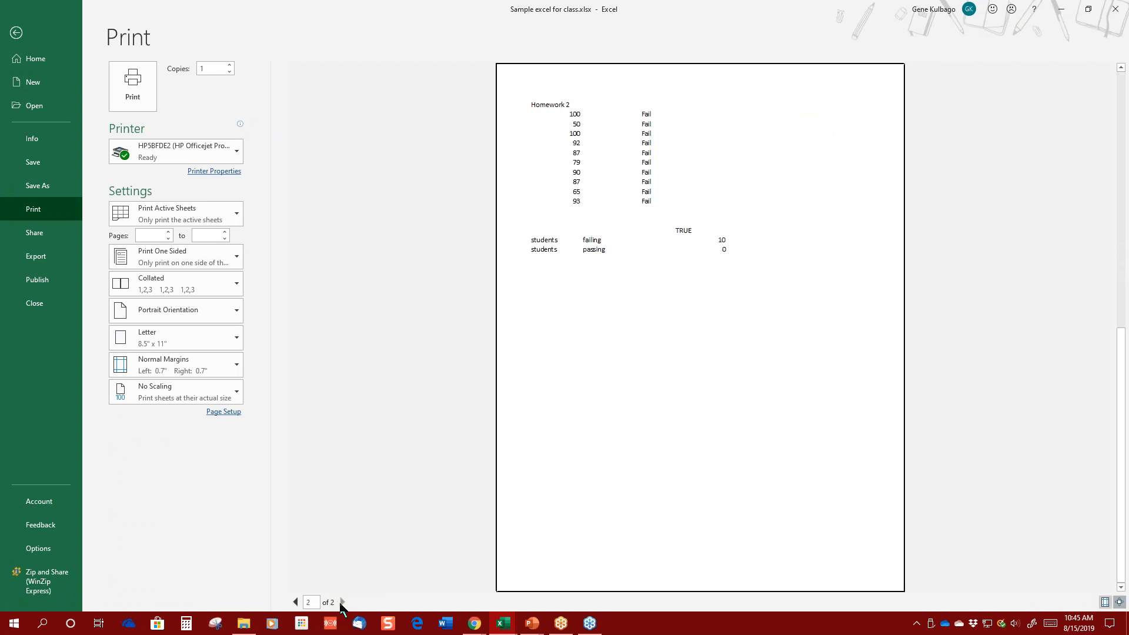
{"action": "left_click", "coordinate": [16, 33]}
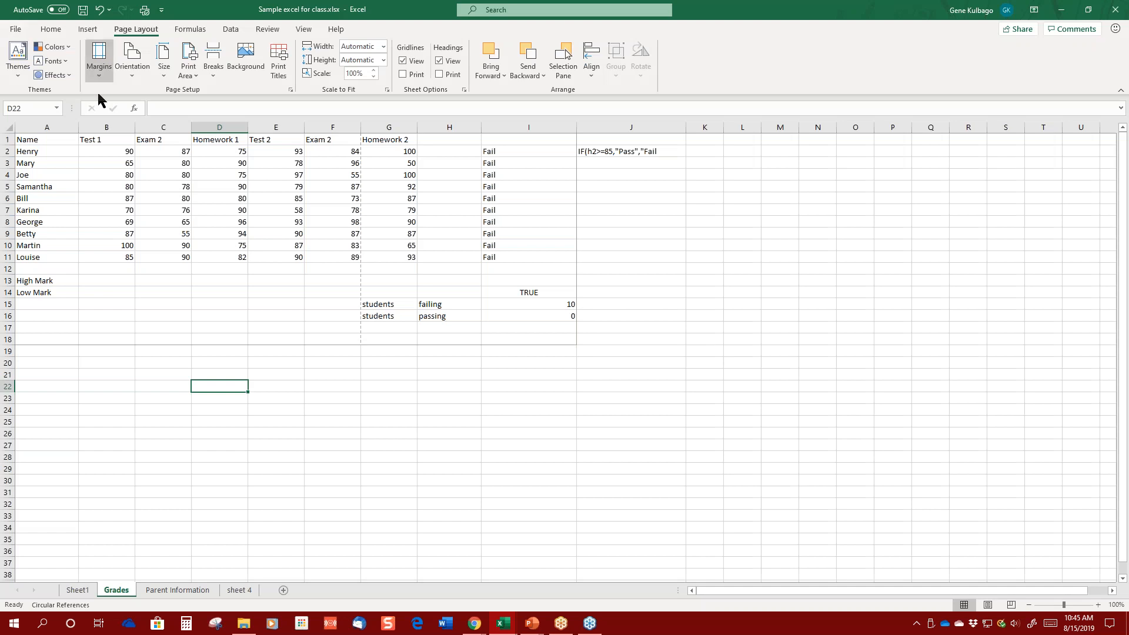
Center the contents of columns A through I on the Grades sheet again and check the result in the print preview.
{"action": "mouse_move", "coordinate": [37, 128]}
{"action": "left_mouse_down"}
{"action": "mouse_move", "coordinate": [117, 165]}
{"action": "mouse_move", "coordinate": [512, 236]}
{"action": "left_mouse_up"}
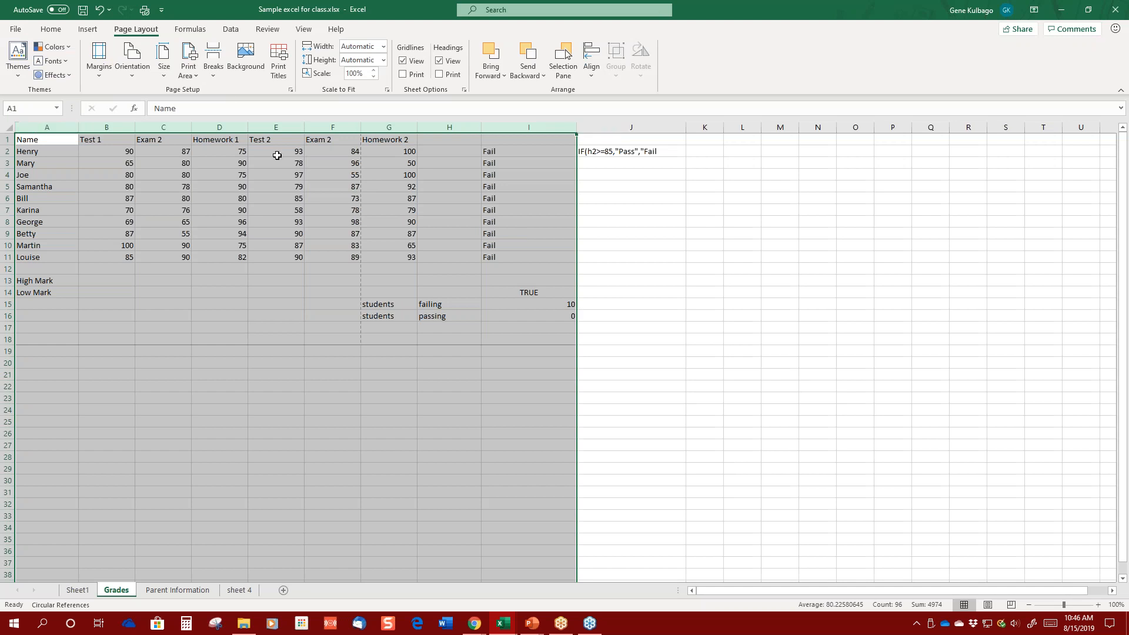
{"action": "left_click", "coordinate": [49, 30]}
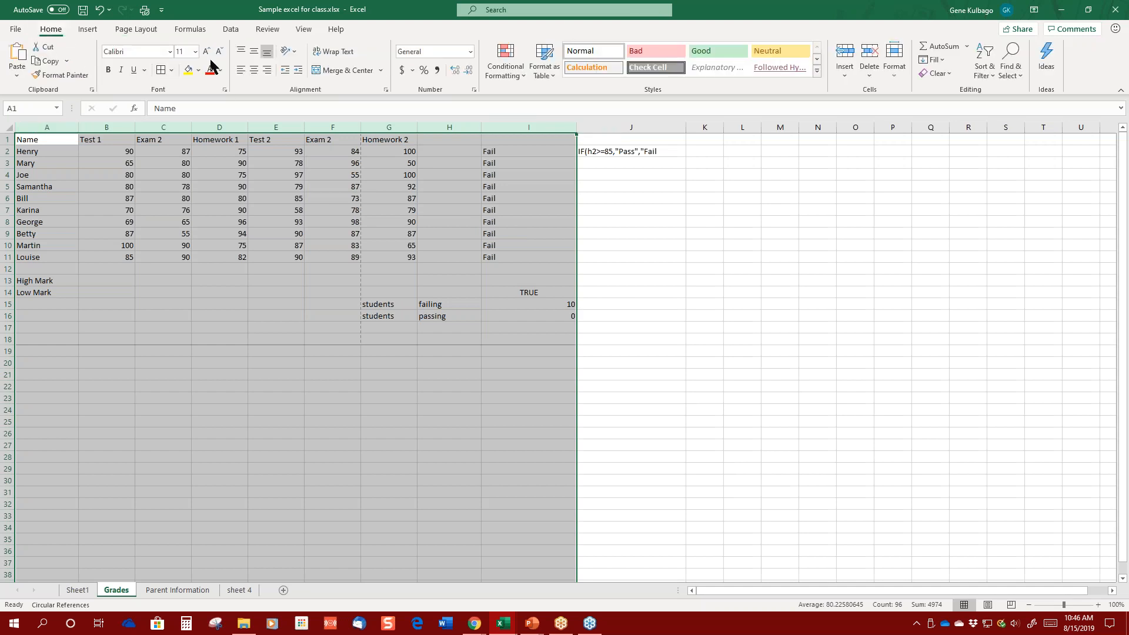
{"action": "left_click", "coordinate": [254, 70]}
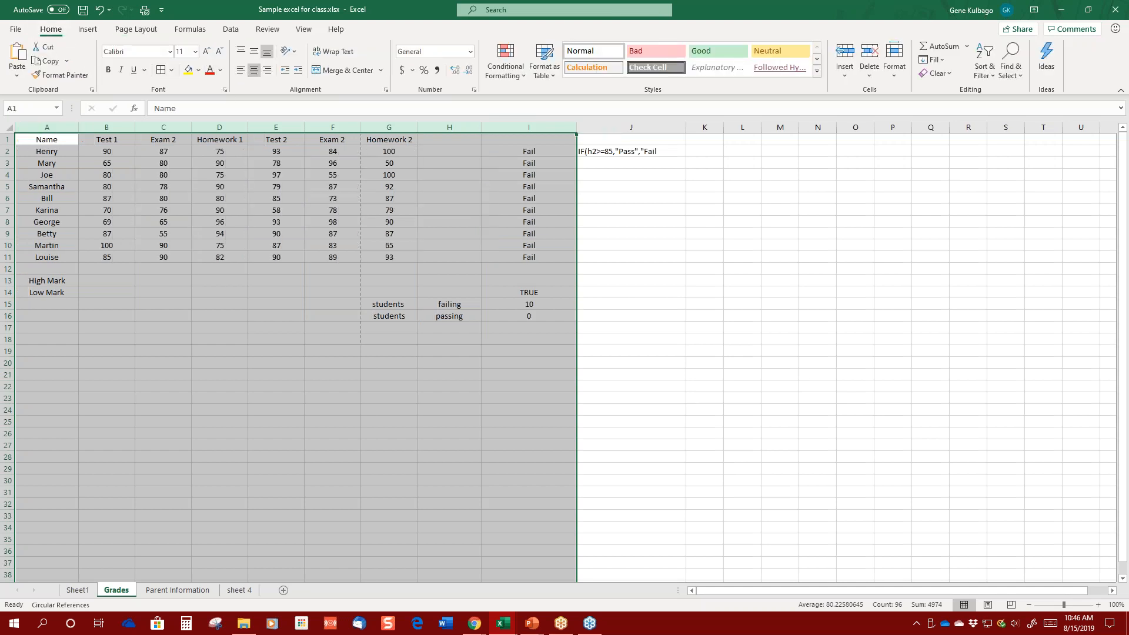
{"action": "left_click", "coordinate": [376, 414]}
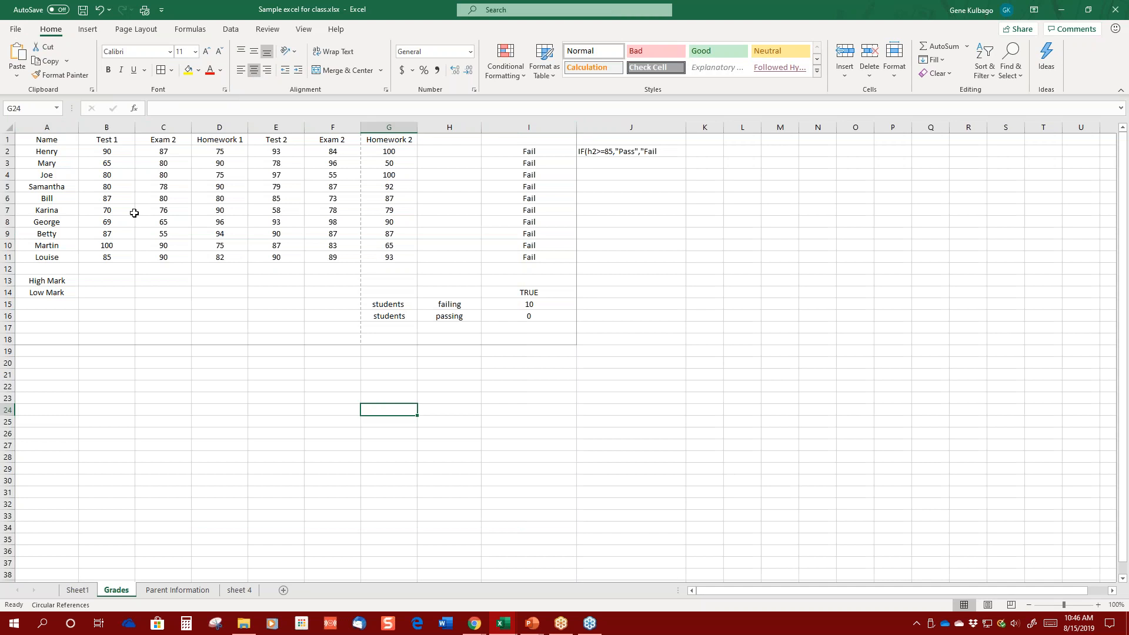
{"action": "left_click", "coordinate": [18, 31]}
{"action": "left_click", "coordinate": [35, 210]}
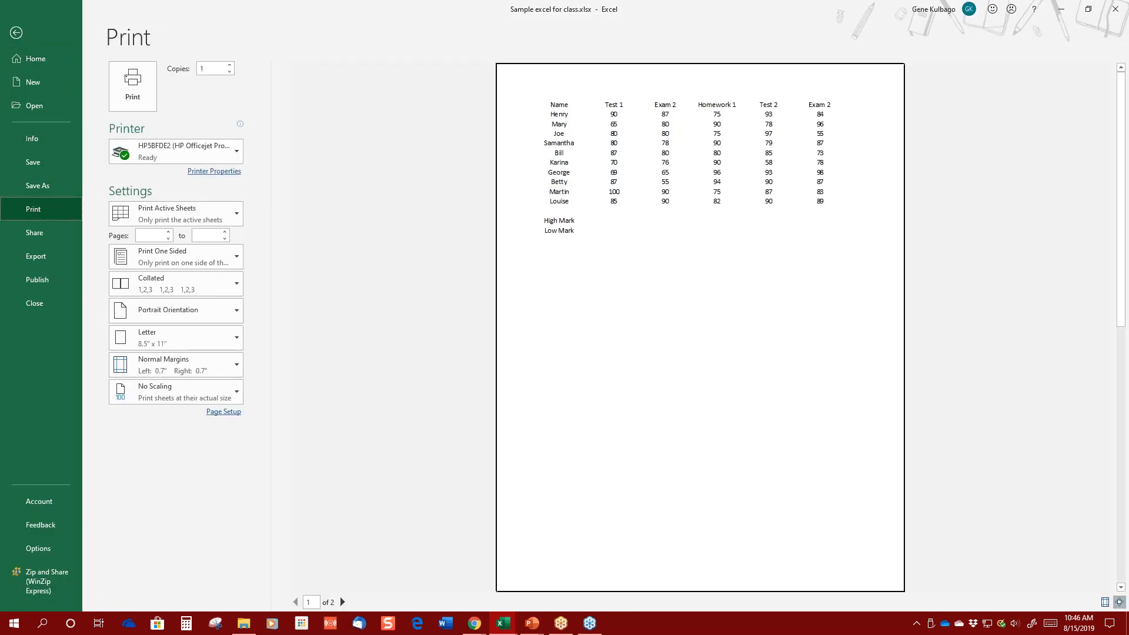
{"action": "left_click", "coordinate": [17, 33]}
{"action": "left_click", "coordinate": [294, 410]}
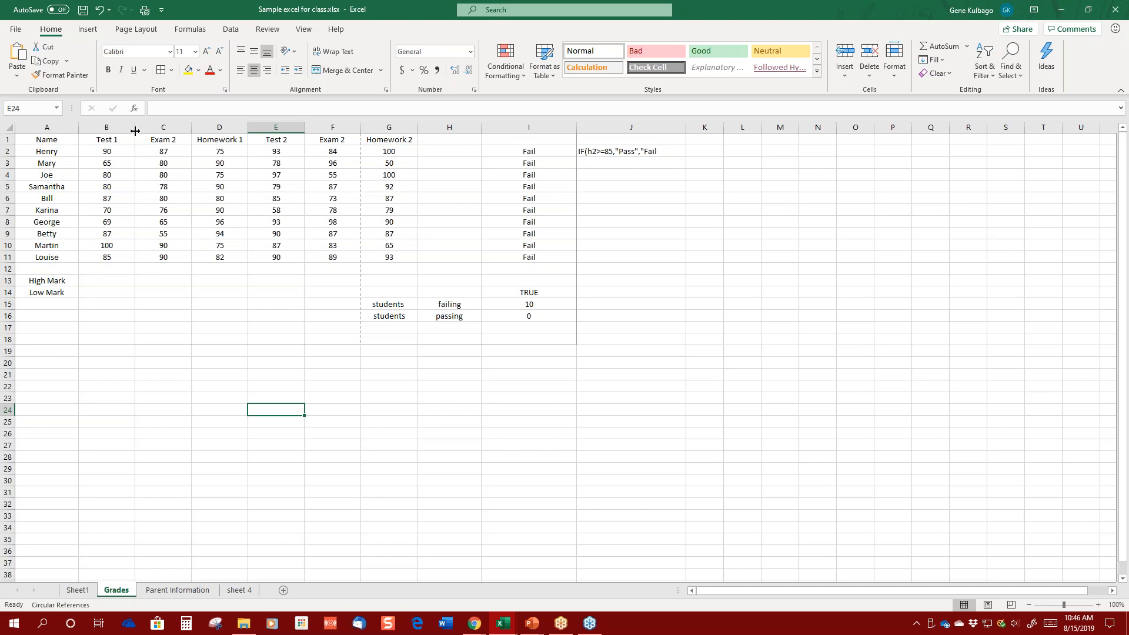
Narrow columns B through F on the Grades sheet so they closely fit their headings.
{"action": "left_click_drag", "start_coordinate": [135, 131], "coordinate": [199, 130]}
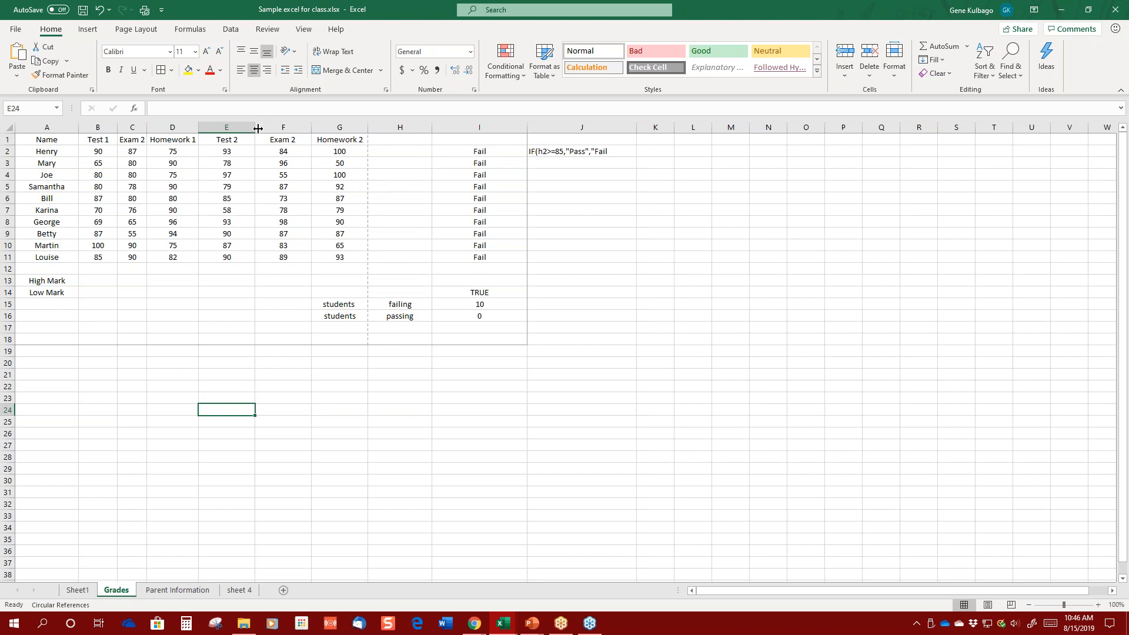
{"action": "mouse_move", "coordinate": [257, 129]}
{"action": "left_mouse_down"}
{"action": "mouse_move", "coordinate": [236, 128]}
{"action": "mouse_move", "coordinate": [291, 130]}
{"action": "mouse_move", "coordinate": [278, 129]}
{"action": "left_mouse_up"}
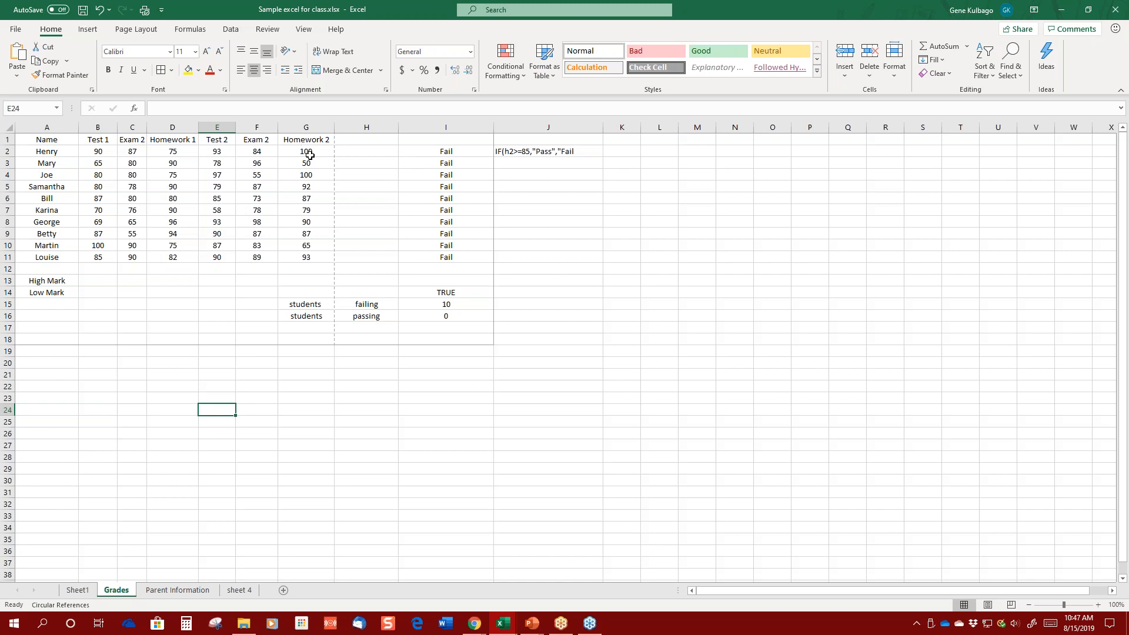
{"action": "left_click", "coordinate": [434, 411]}
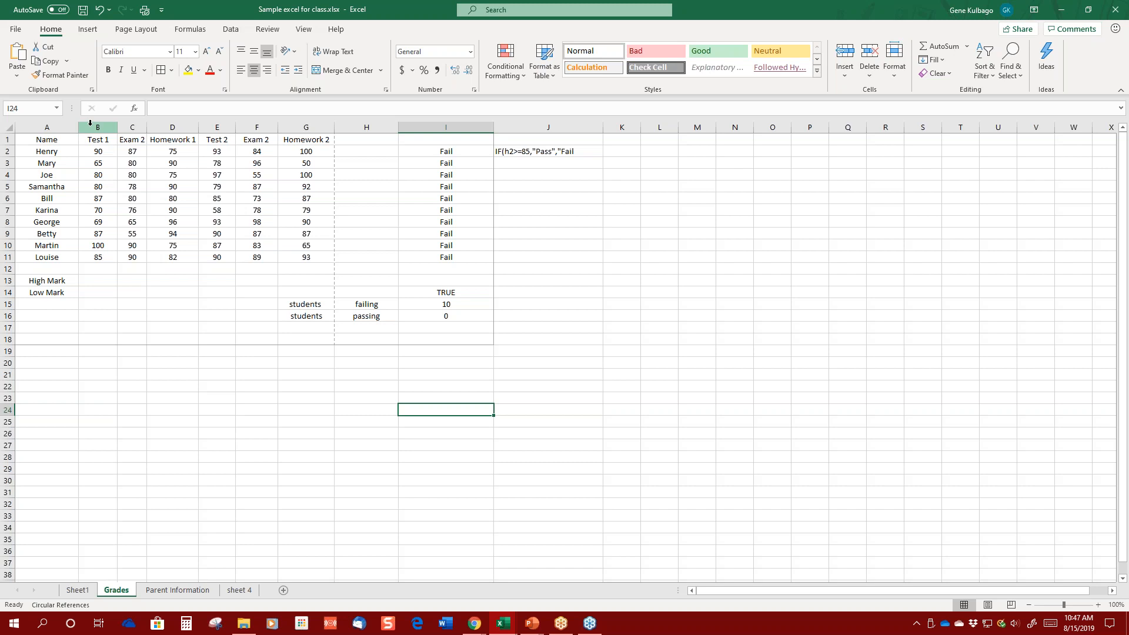
{"action": "left_click", "coordinate": [326, 414]}
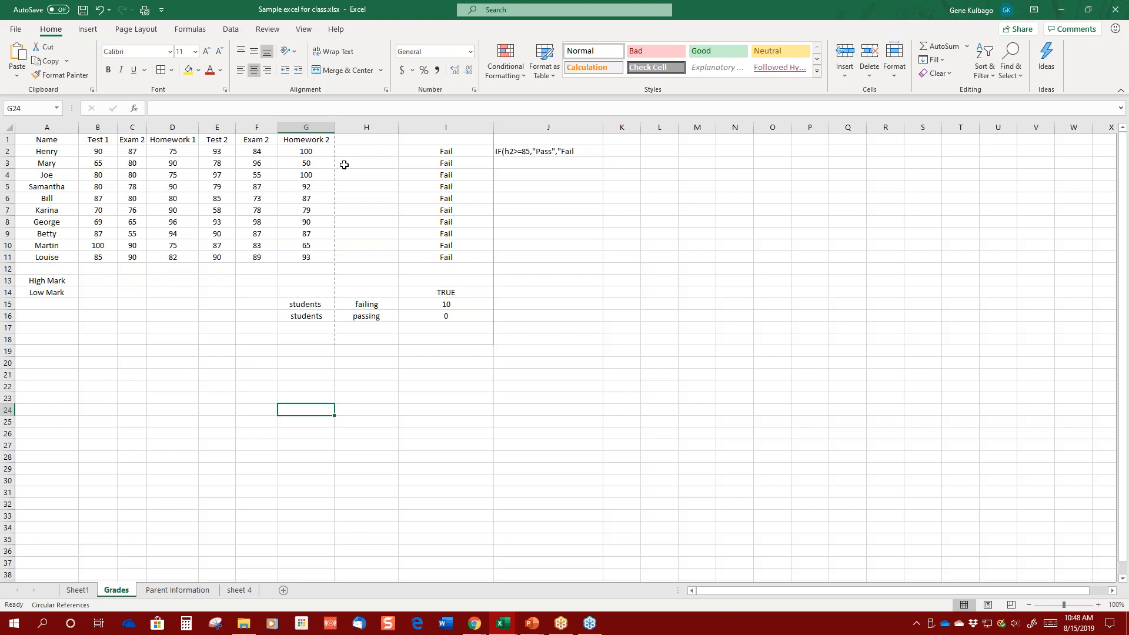
Enter the formula =AVERAGE(B2:G2) in cell H2 to average the first student's grades.
{"action": "left_click", "coordinate": [350, 153]}
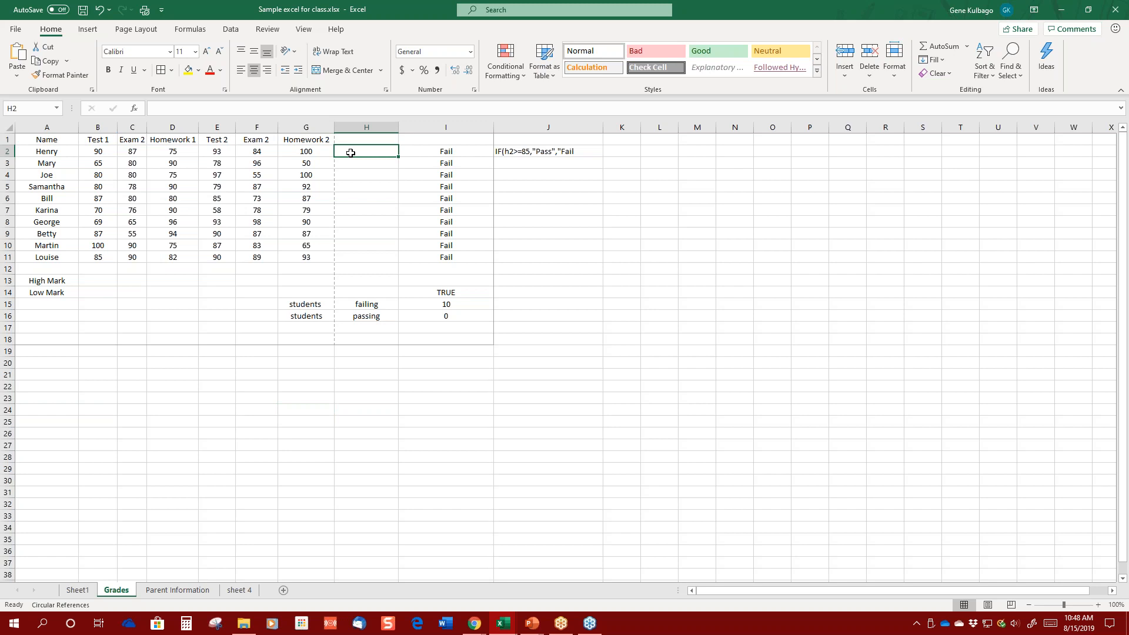
{"action": "type", "text": "="}
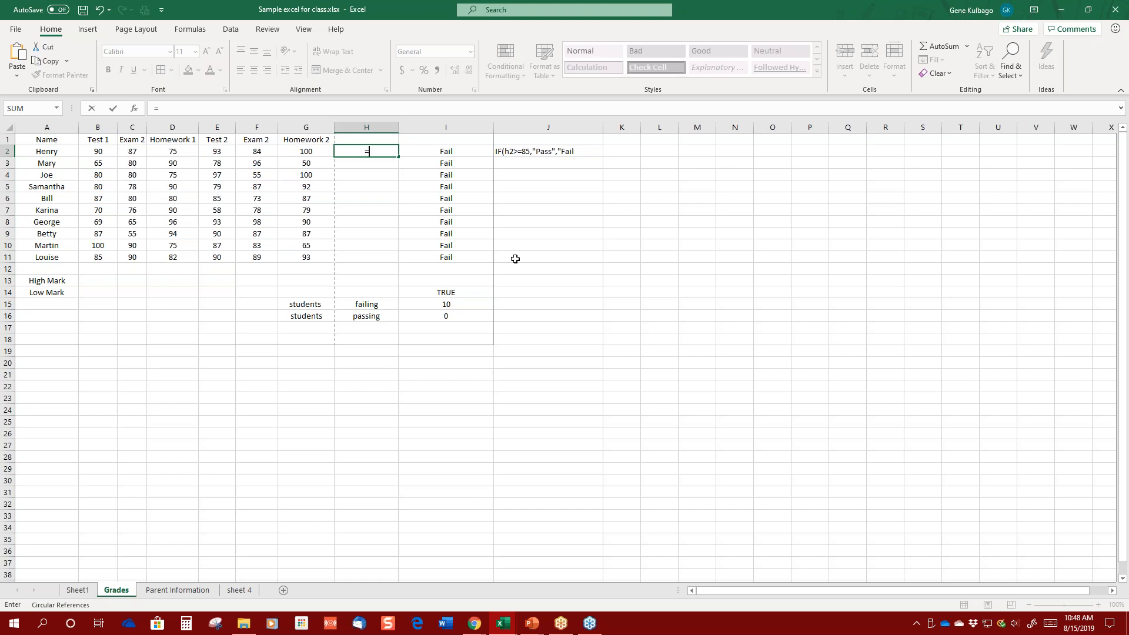
{"action": "type", "text": "Ave"}
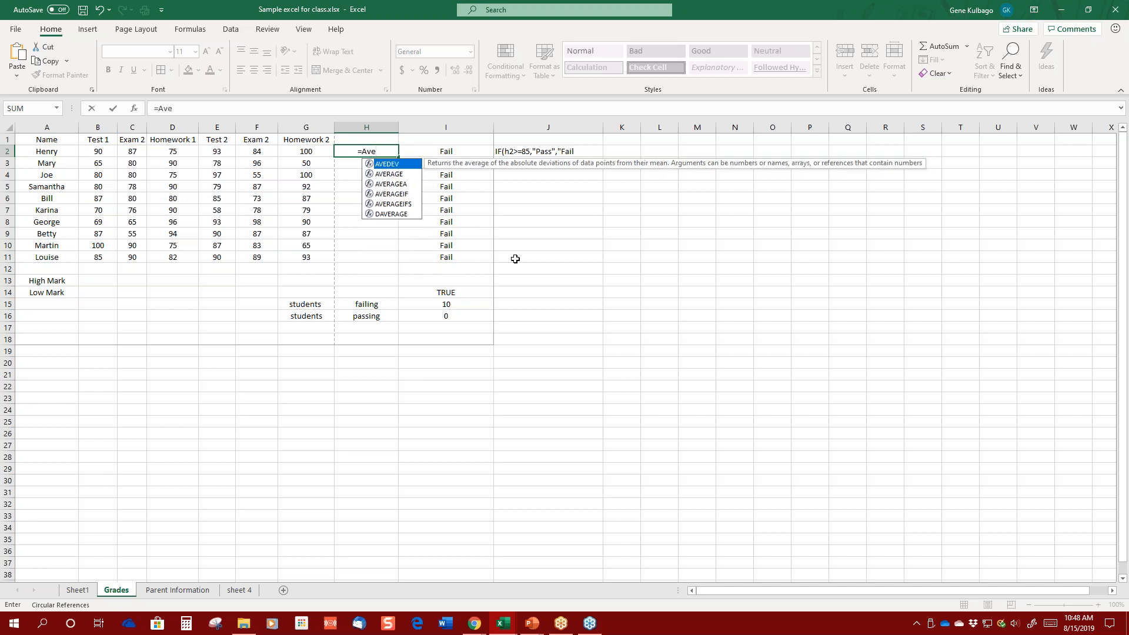
{"action": "double_click", "coordinate": [389, 174]}
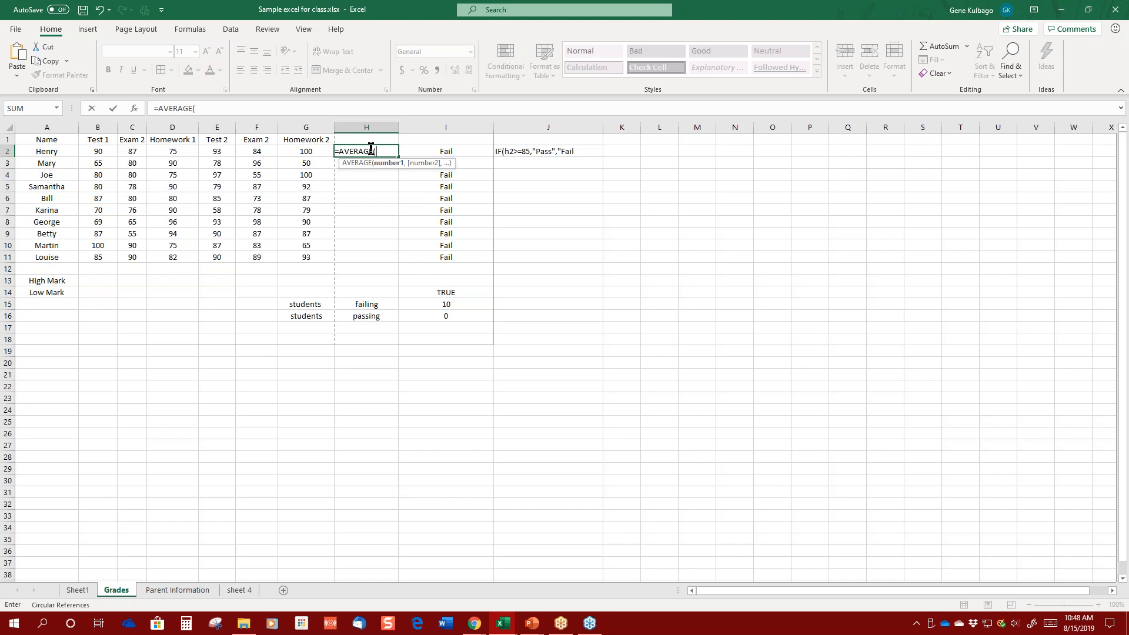
{"action": "left_click", "coordinate": [104, 153]}
{"action": "left_click_drag", "start_coordinate": [104, 152], "coordinate": [278, 151]}
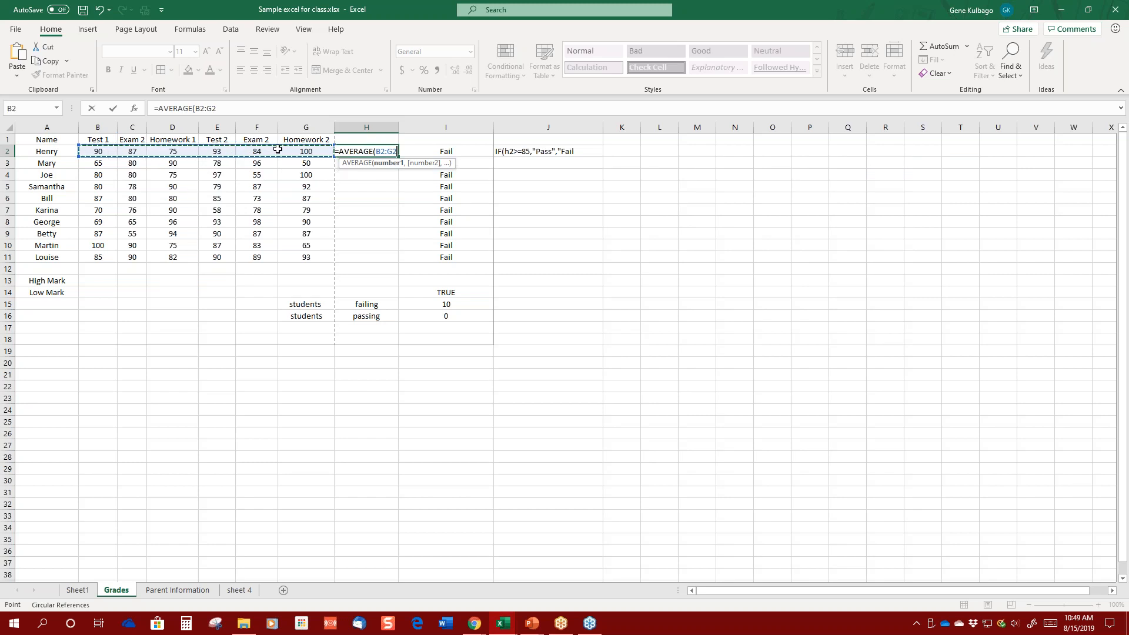
{"action": "type", "text": ")"}
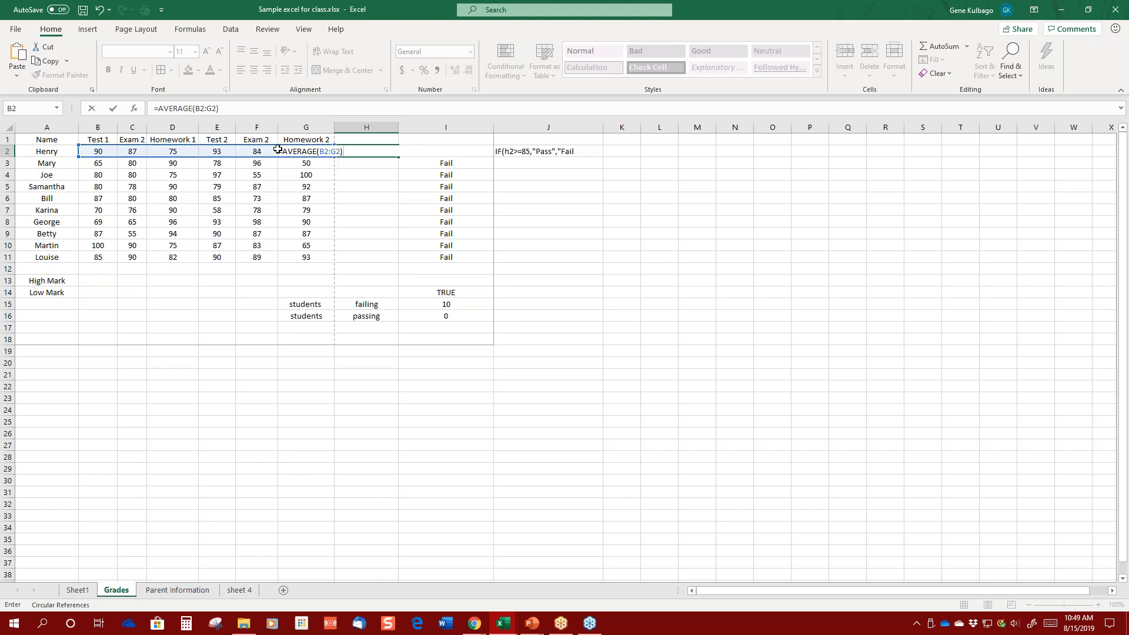
{"action": "key", "text": "Return"}
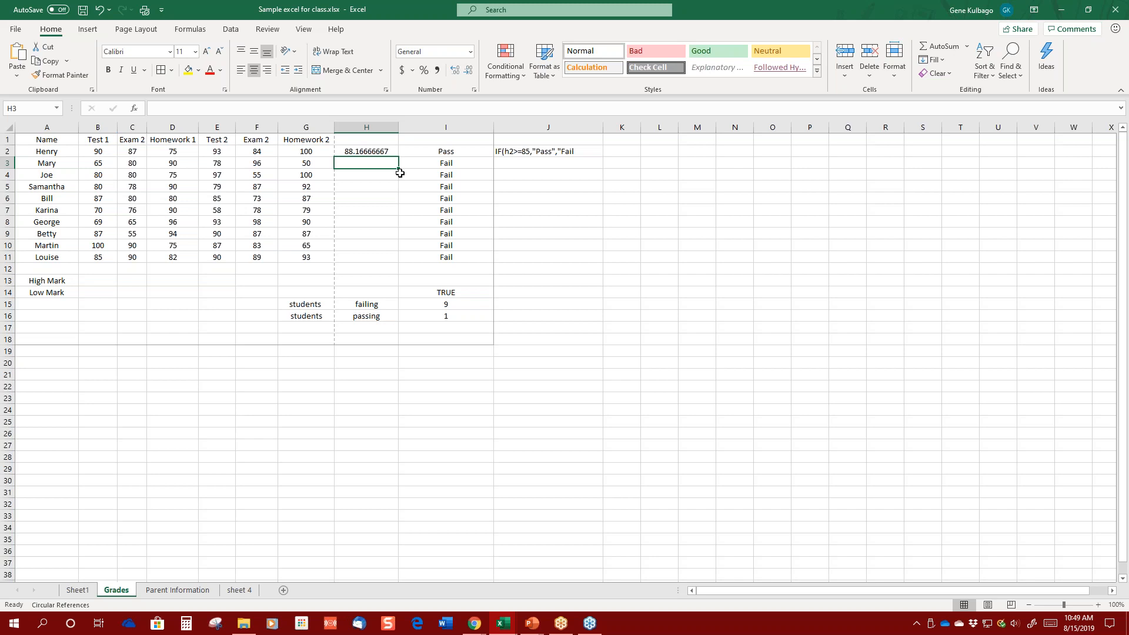
Fill the average formula from H2 down to H11 and check the copied formulas in H10 and H11 against H2.
{"action": "left_click", "coordinate": [396, 151]}
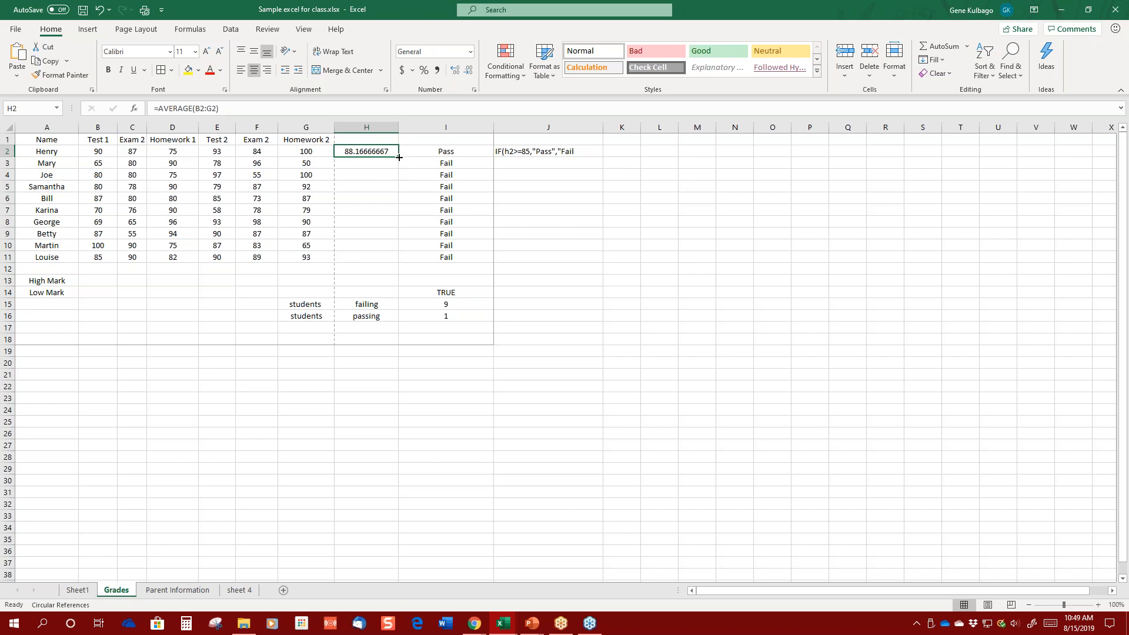
{"action": "left_click_drag", "start_coordinate": [398, 157], "coordinate": [406, 267]}
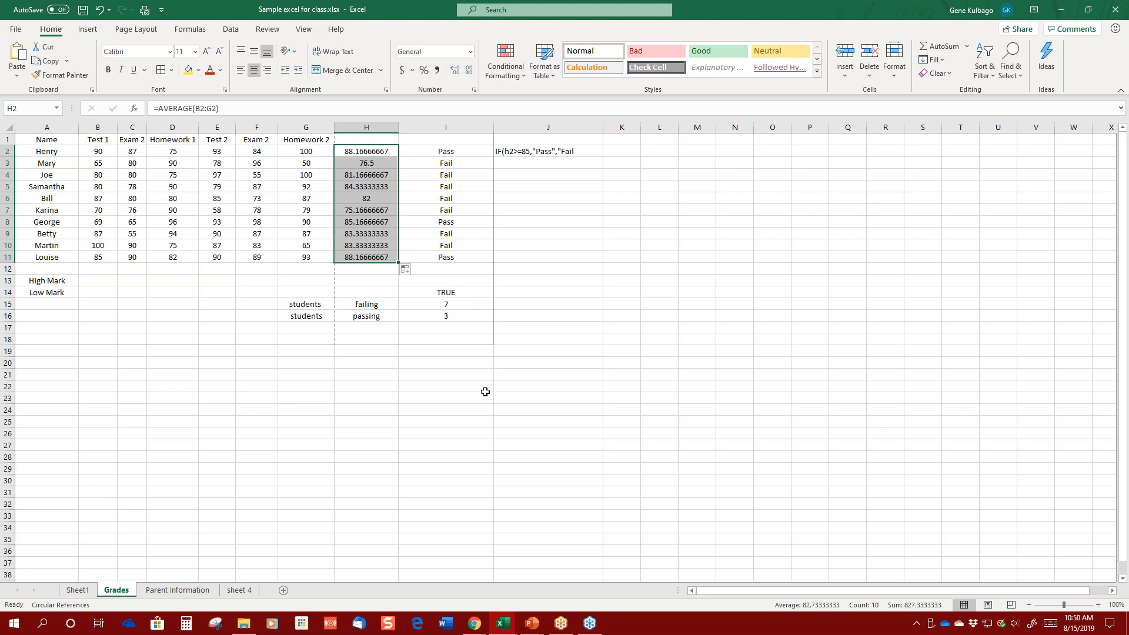
{"action": "left_click_drag", "start_coordinate": [727, 386], "coordinate": [697, 364]}
{"action": "left_click", "coordinate": [355, 246]}
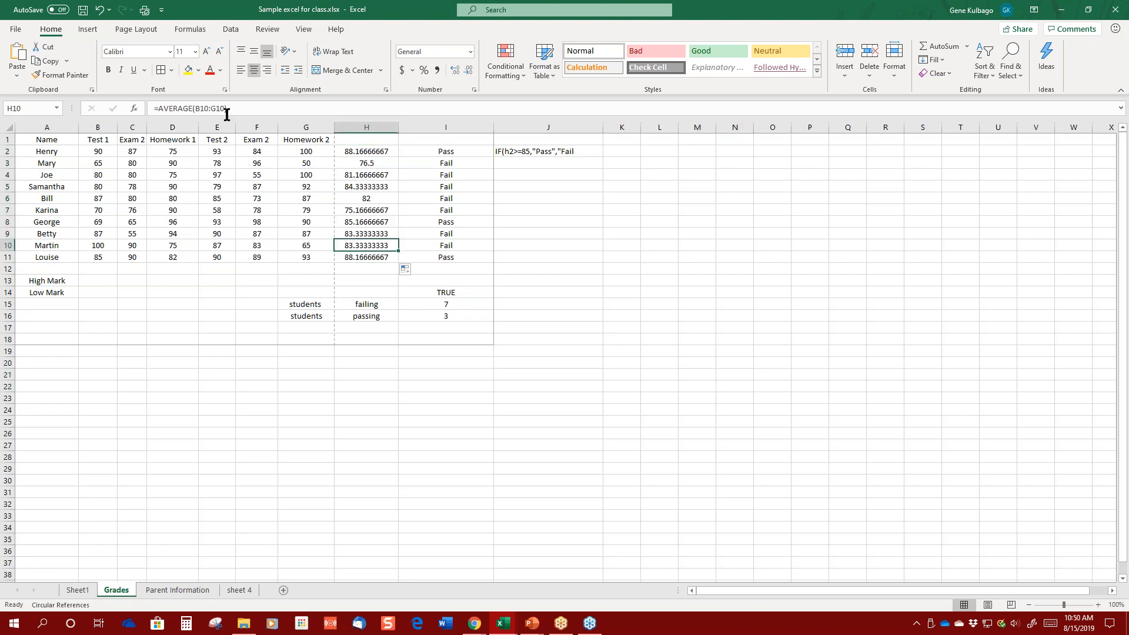
{"action": "left_click", "coordinate": [363, 254]}
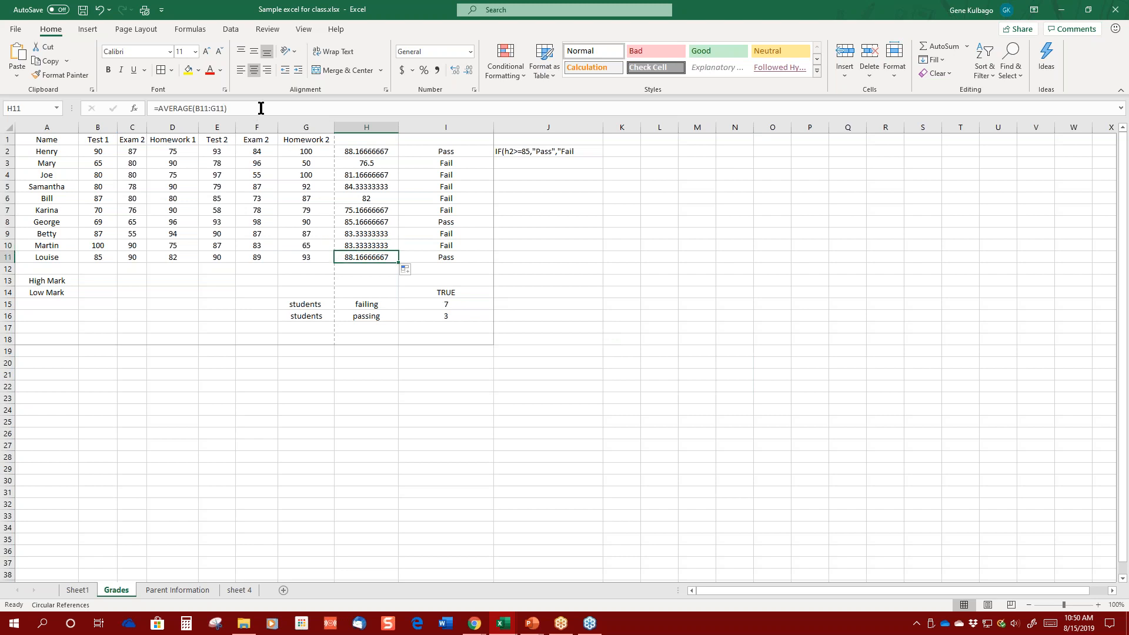
{"action": "left_click", "coordinate": [385, 153]}
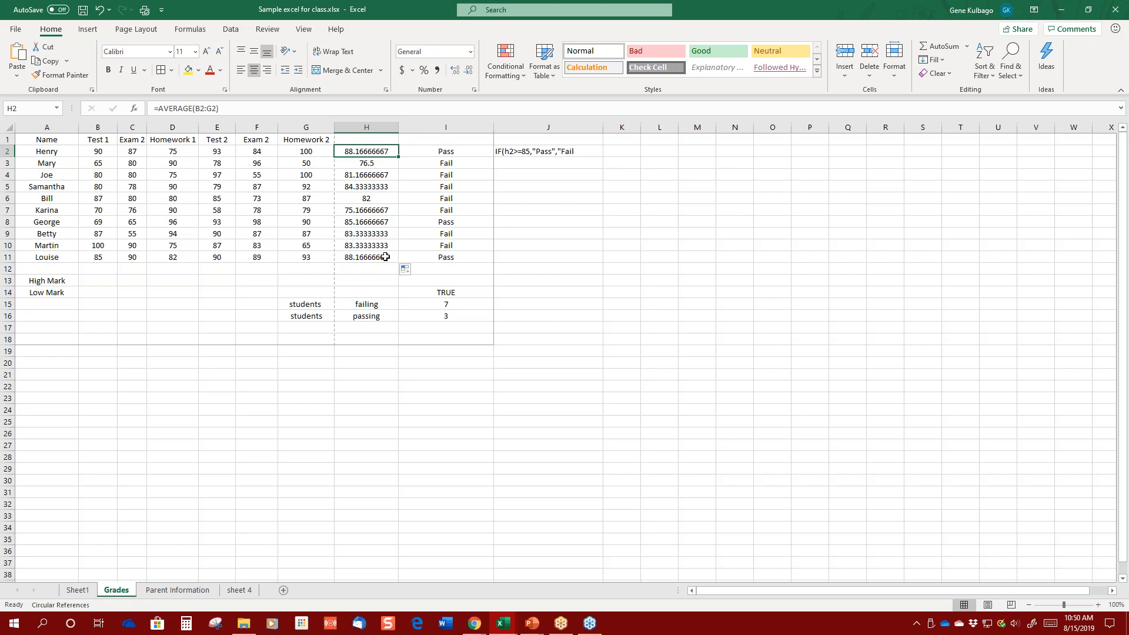
Format column H on the Grades sheet as Number with 2 decimal places.
{"action": "left_click", "coordinate": [375, 126]}
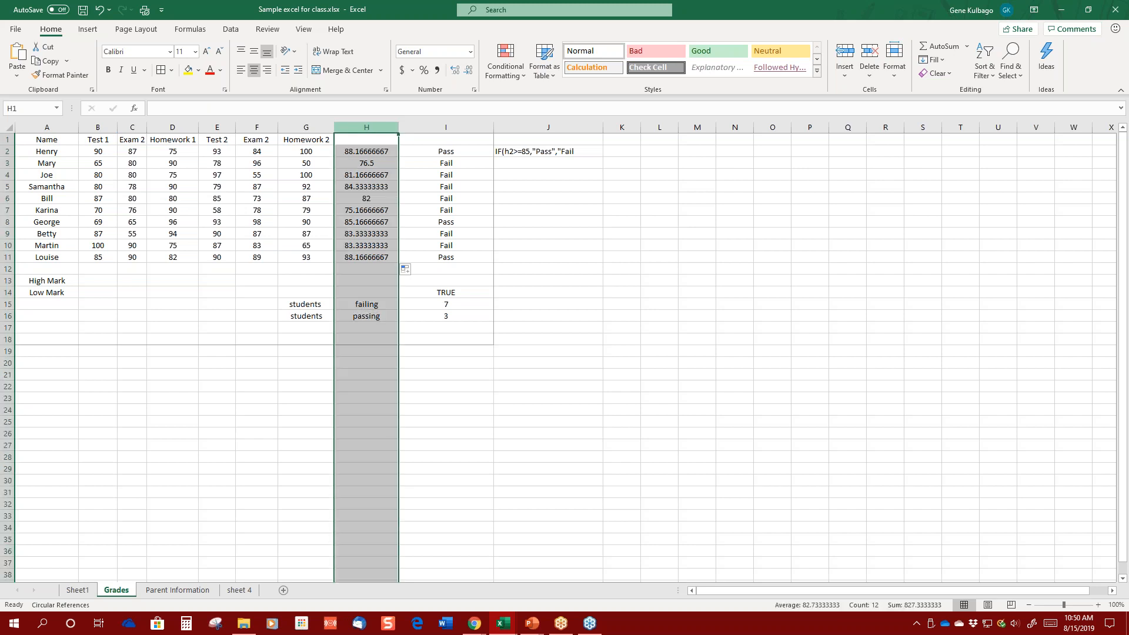
{"action": "right_click", "coordinate": [376, 128]}
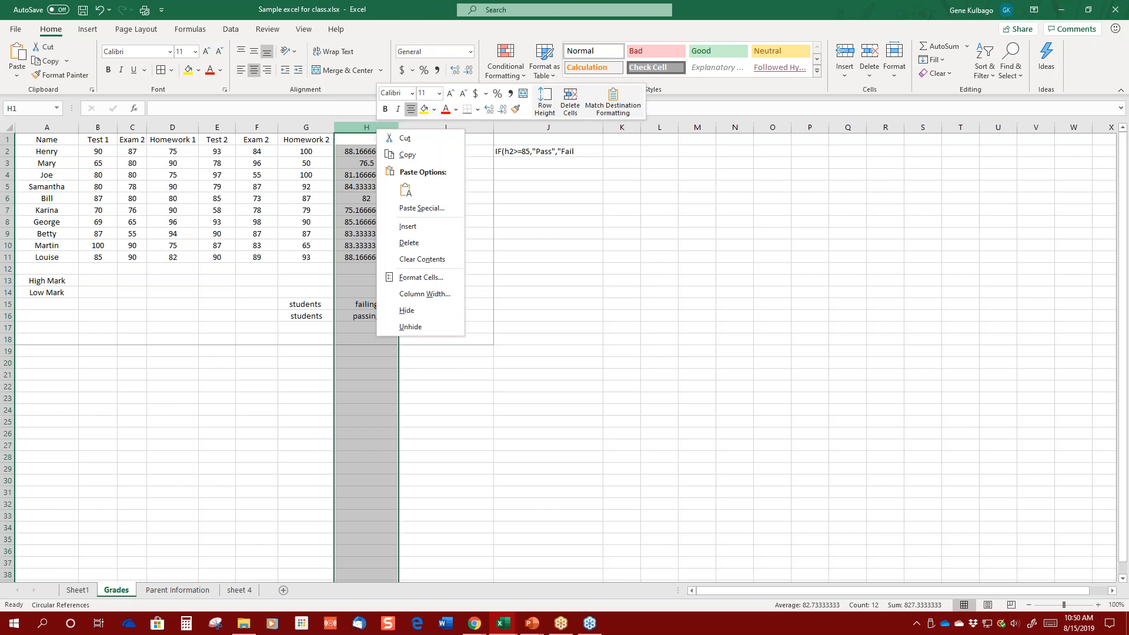
{"action": "left_click", "coordinate": [411, 277]}
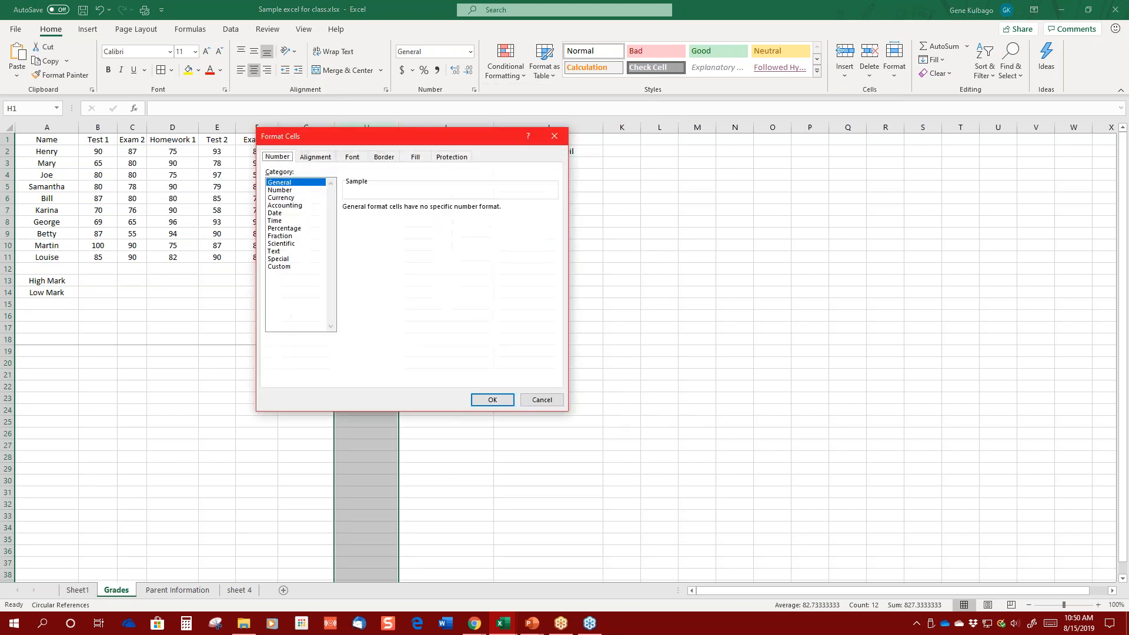
{"action": "left_click", "coordinate": [288, 190]}
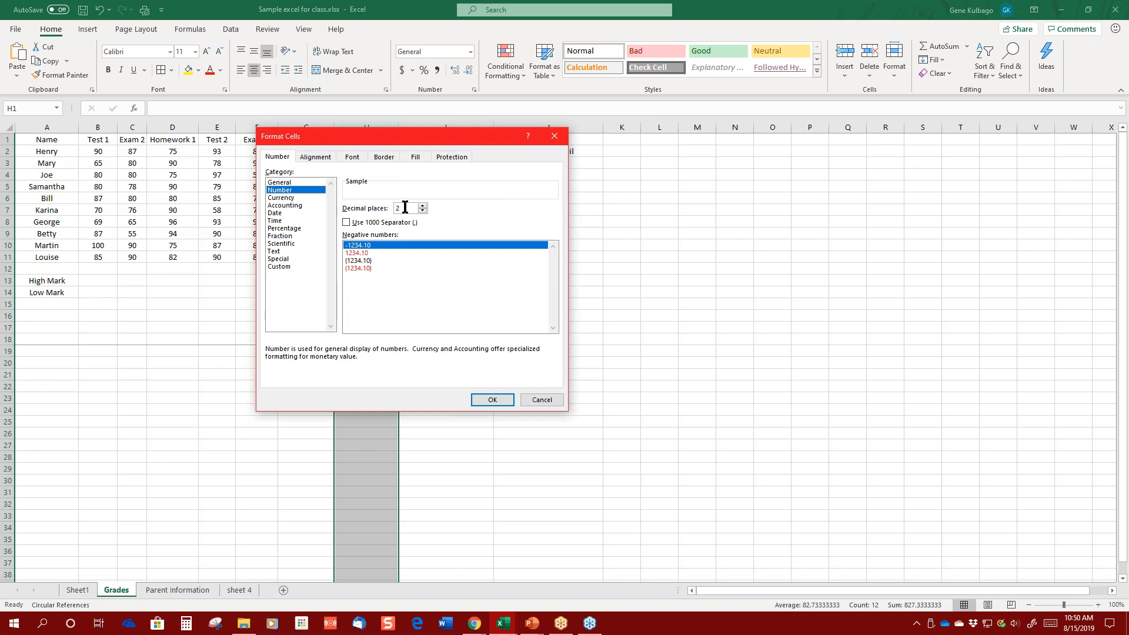
{"action": "left_click", "coordinate": [494, 399]}
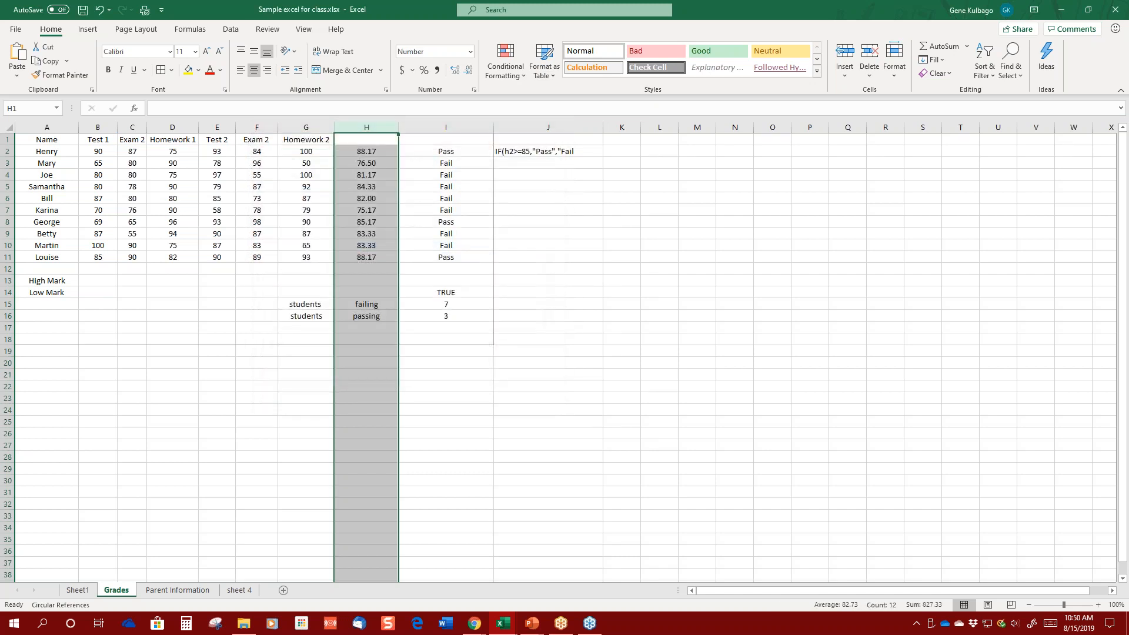
{"action": "left_click", "coordinate": [464, 399]}
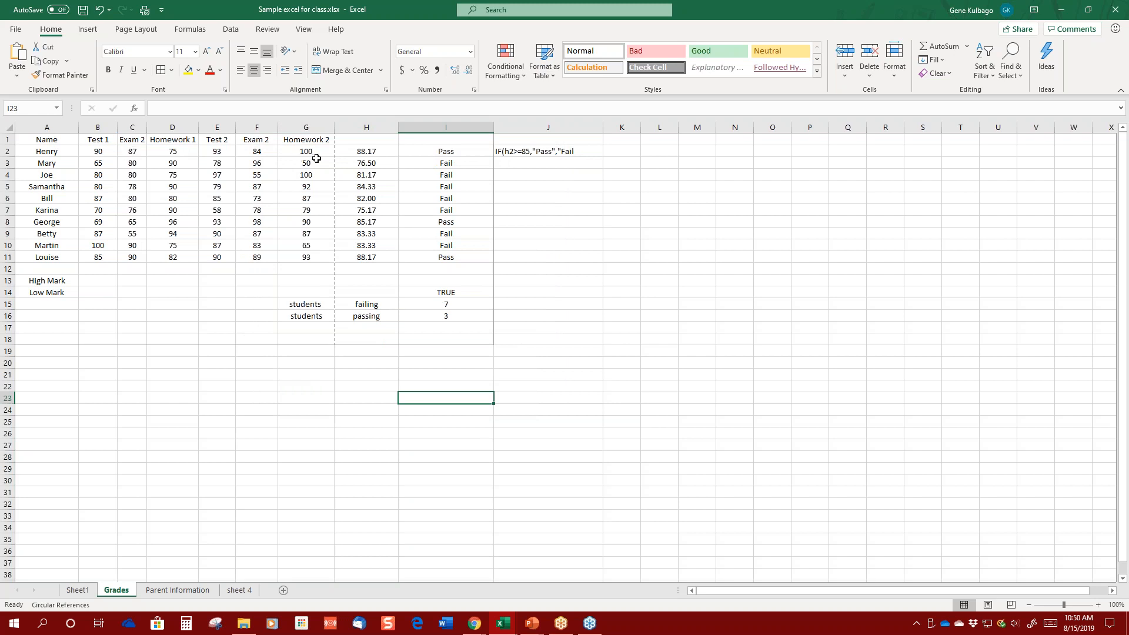
Enter the heading Average in cell H1 above the students' average grades.
{"action": "left_click", "coordinate": [353, 140]}
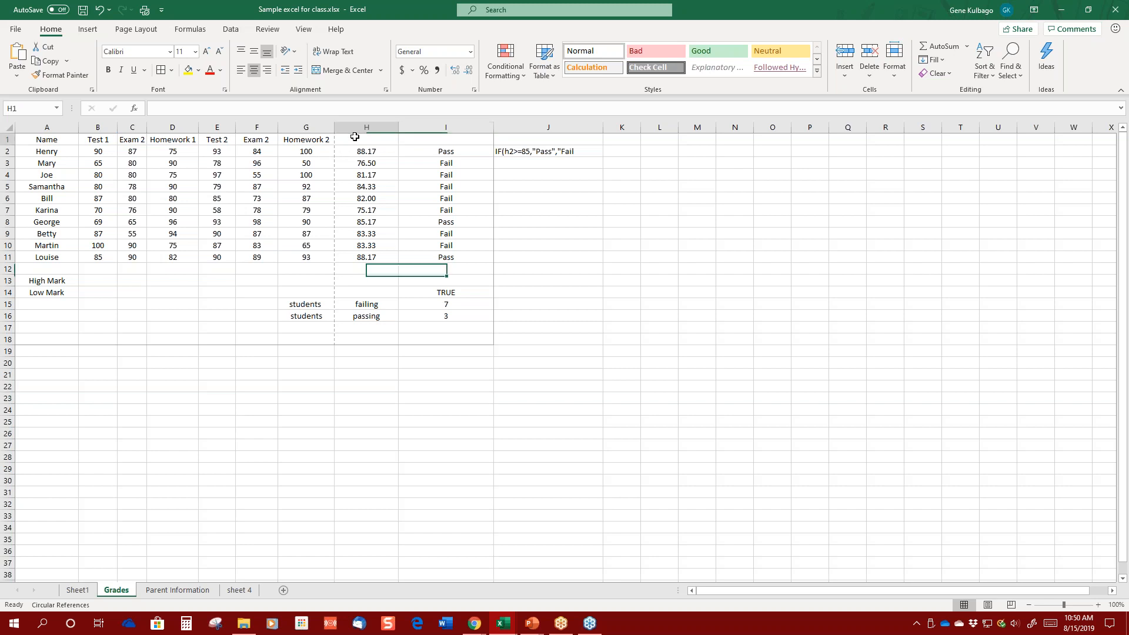
{"action": "double_click", "coordinate": [355, 136]}
{"action": "type", "text": "Average"}
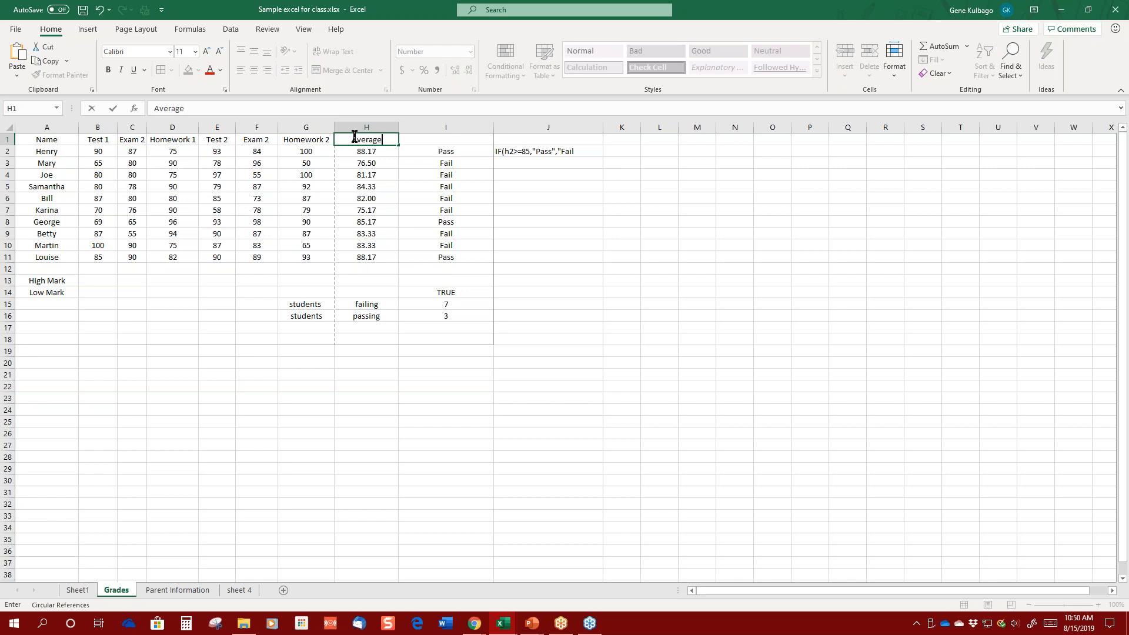
{"action": "left_click", "coordinate": [598, 362]}
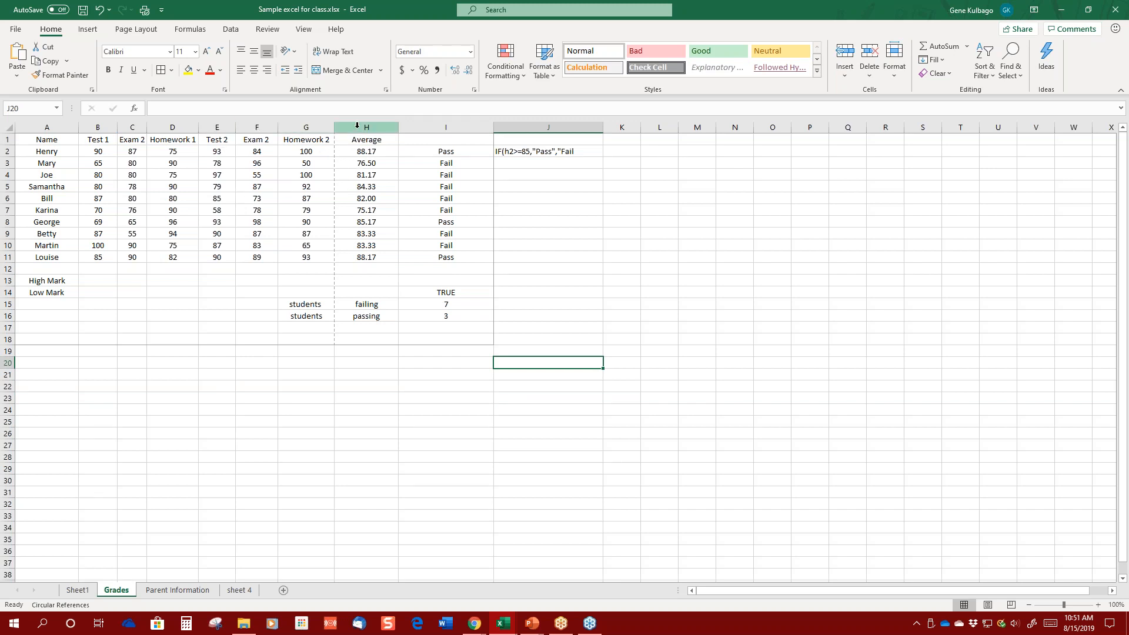
Insert a blank row above row 21 on the Grades sheet.
{"action": "left_click", "coordinate": [8, 375]}
{"action": "right_click", "coordinate": [10, 374]}
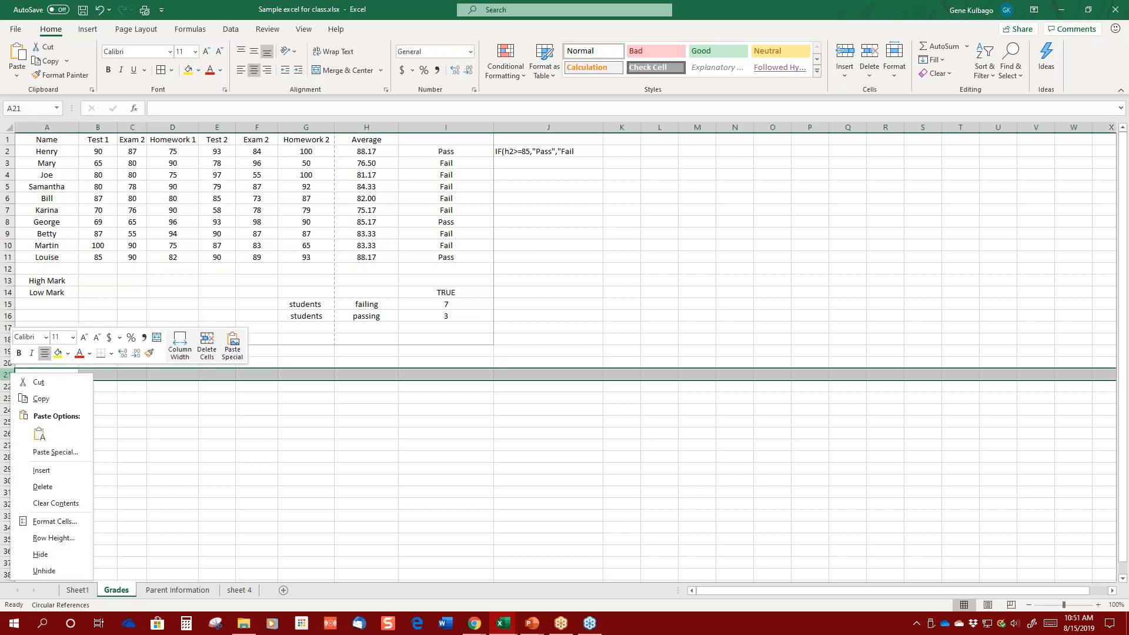
{"action": "left_click", "coordinate": [39, 474]}
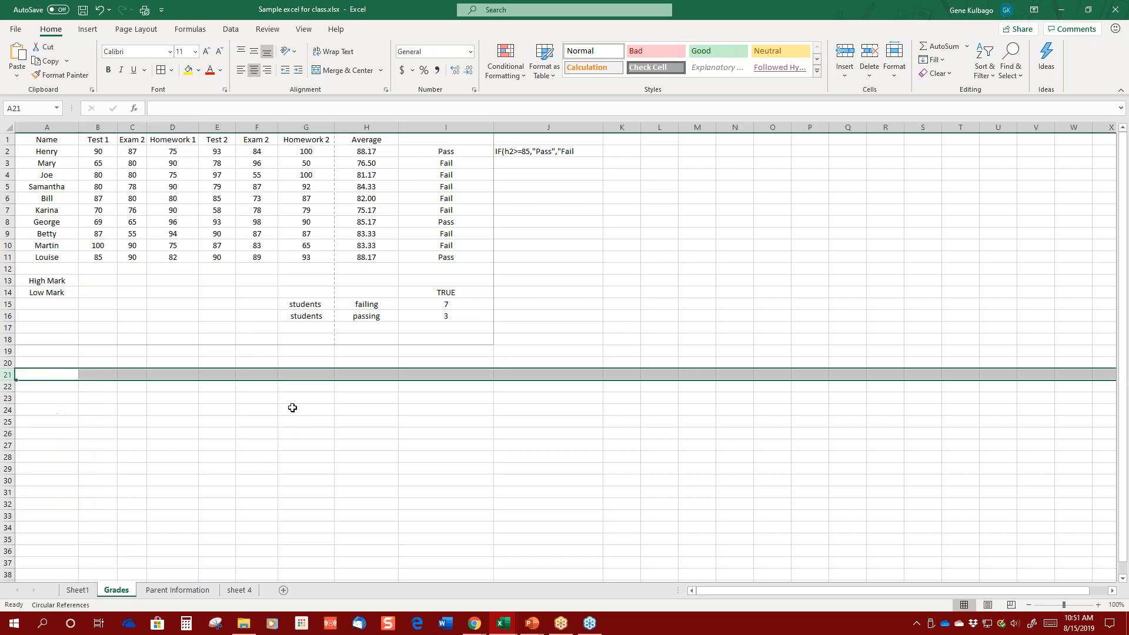
Insert a blank column before the Average column and check the shifted average formula in I11.
{"action": "left_click", "coordinate": [349, 127]}
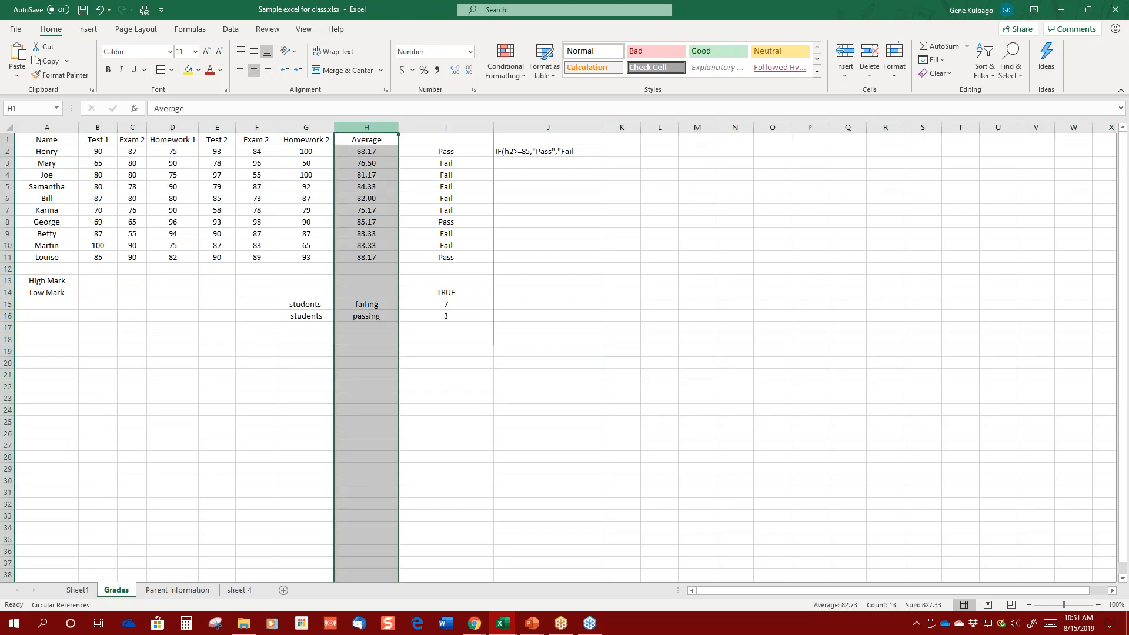
{"action": "right_click", "coordinate": [351, 130]}
{"action": "left_click", "coordinate": [381, 227]}
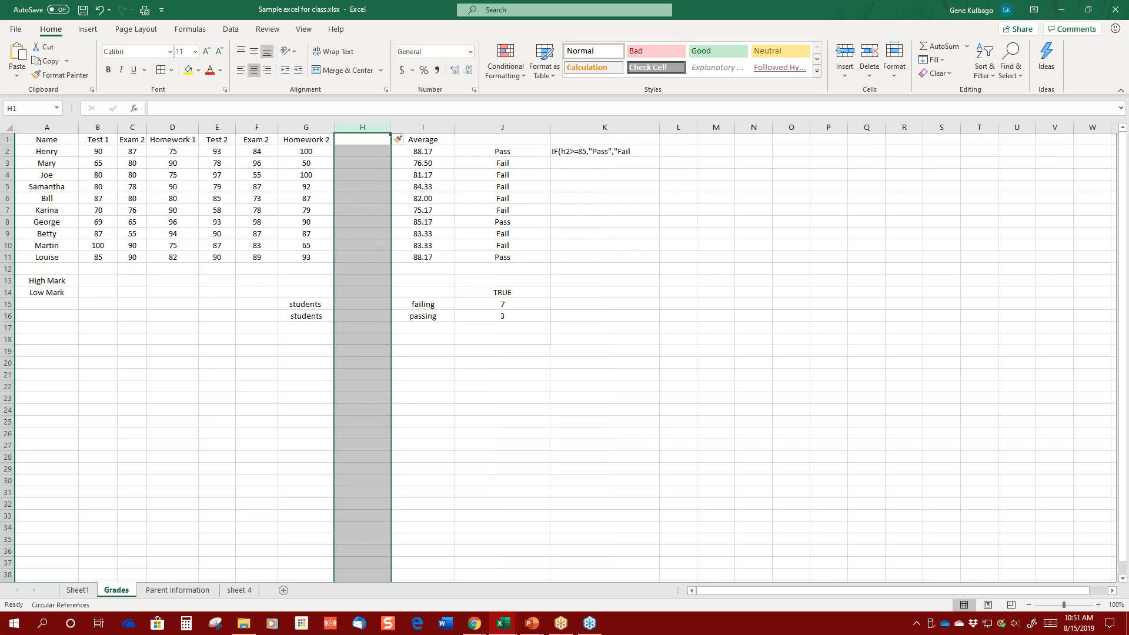
{"action": "left_click", "coordinate": [430, 258]}
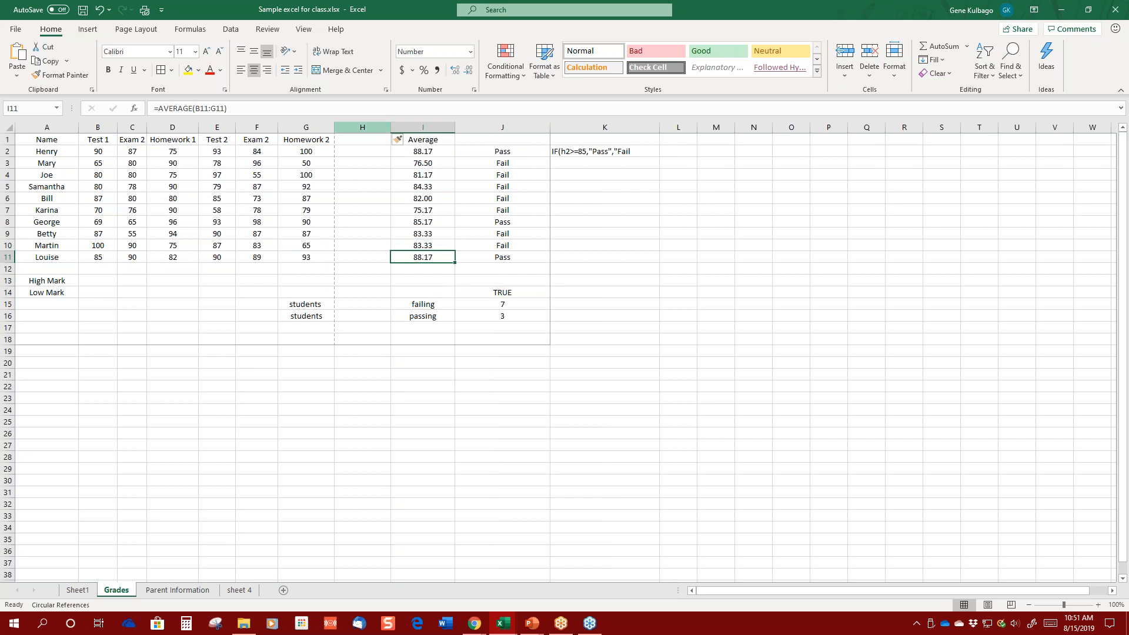
Enter the heading Points in cell H1 of the new blank column.
{"action": "left_click", "coordinate": [365, 143]}
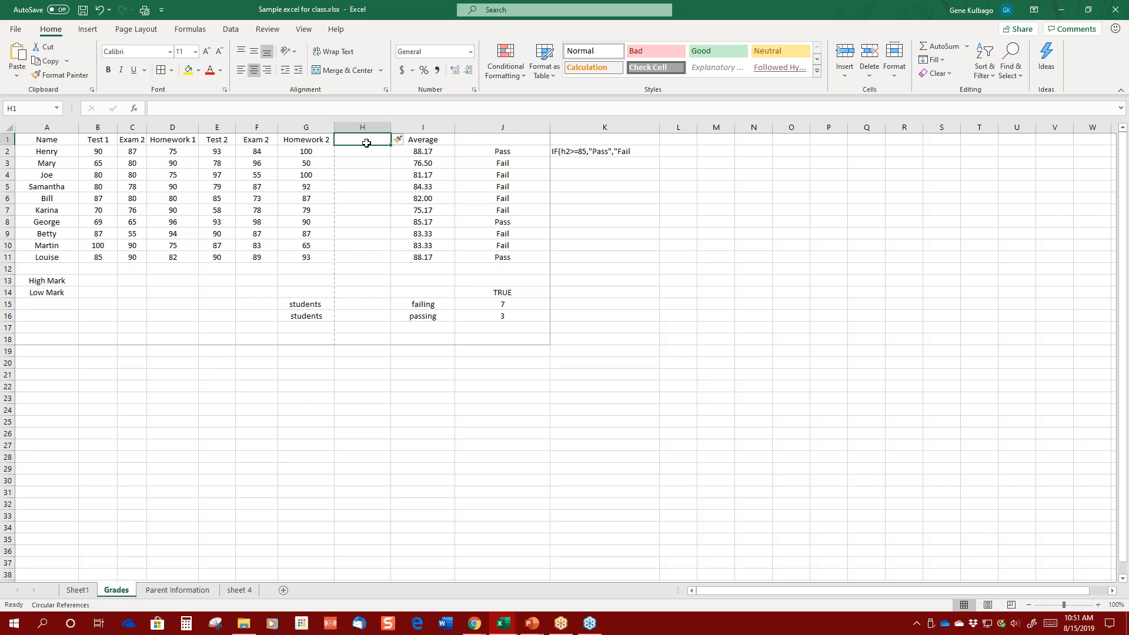
{"action": "type", "text": "Points"}
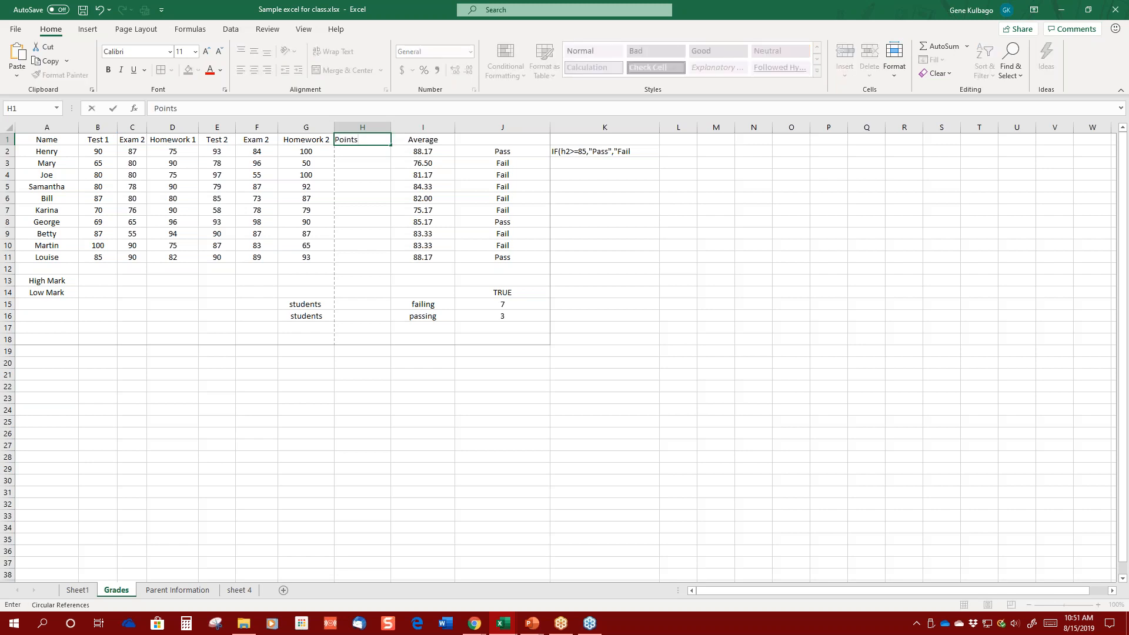
{"action": "left_click", "coordinate": [362, 154]}
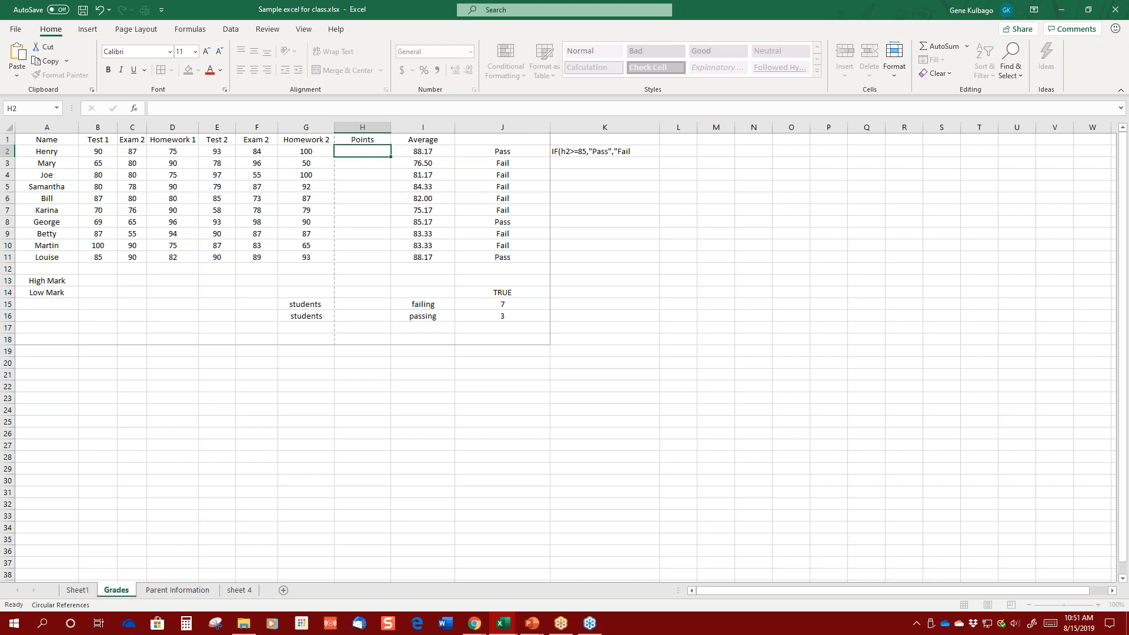
Enter the formula =SUM(B2:G2) in cell H2 to total the first student's points.
{"action": "double_click", "coordinate": [360, 153]}
{"action": "type", "text": "="}
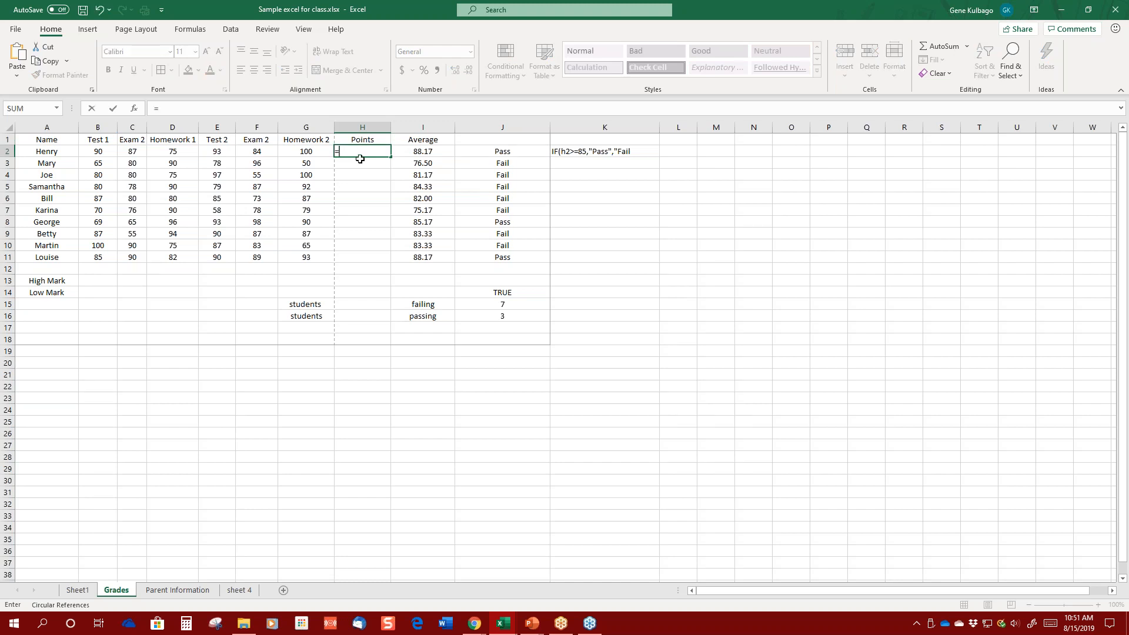
{"action": "type", "text": "sum"}
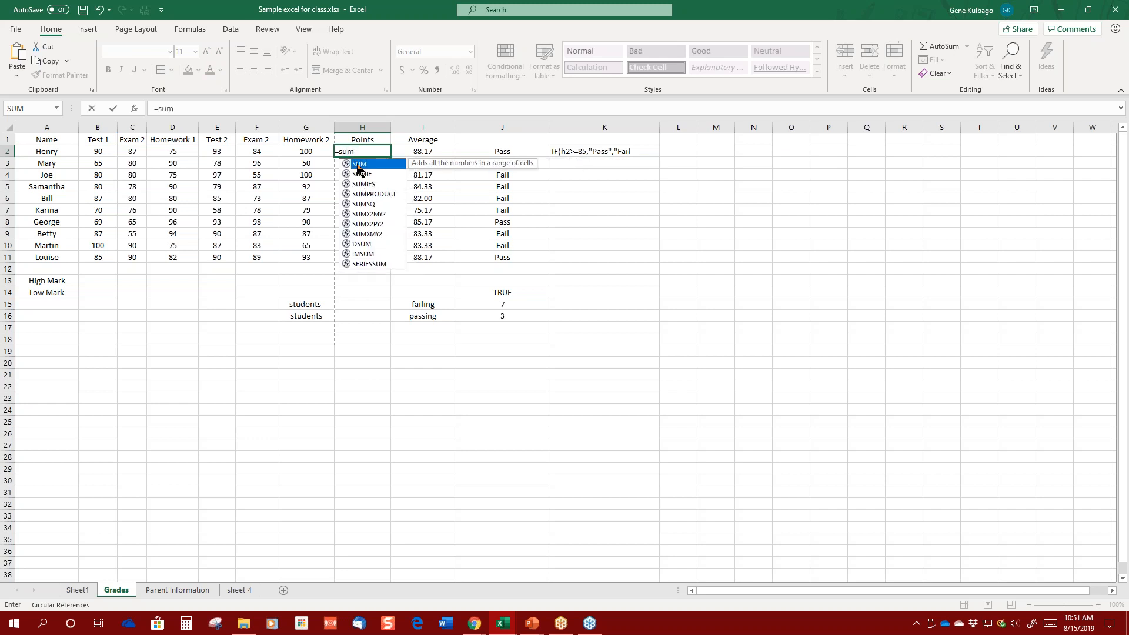
{"action": "key", "text": "Tab"}
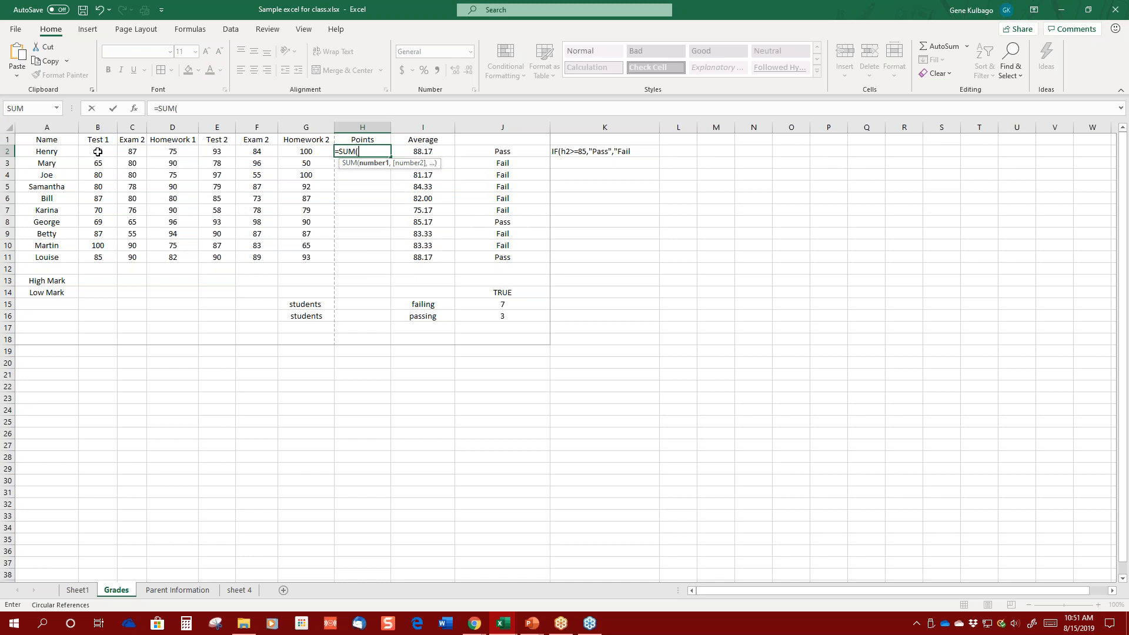
{"action": "left_click_drag", "start_coordinate": [98, 151], "coordinate": [308, 152]}
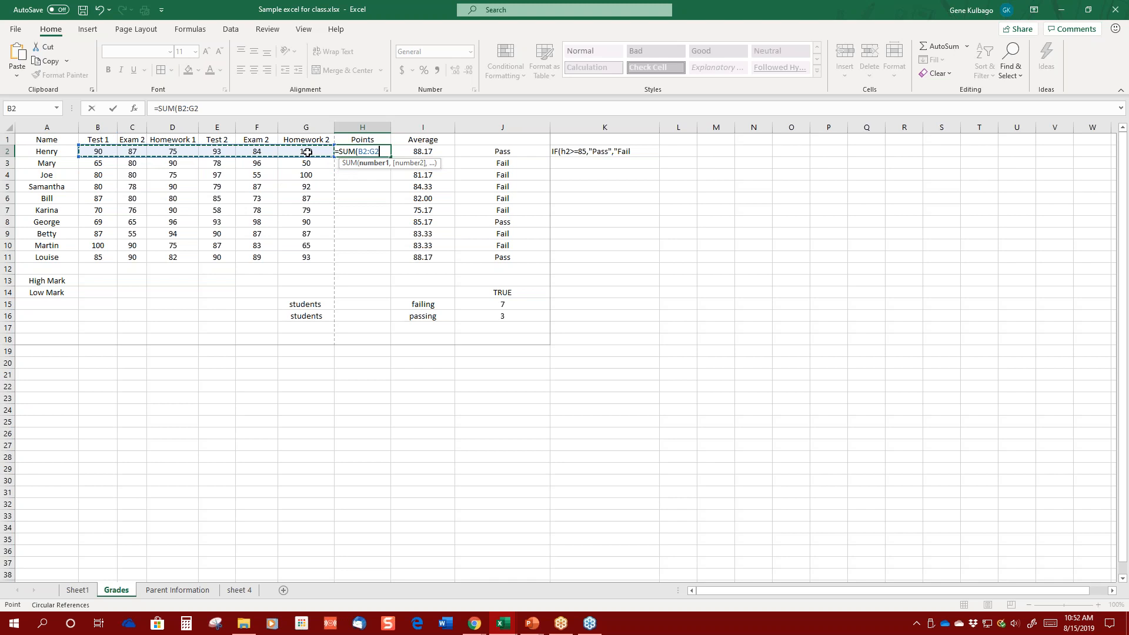
{"action": "type", "text": ")"}
{"action": "key", "text": "Return"}
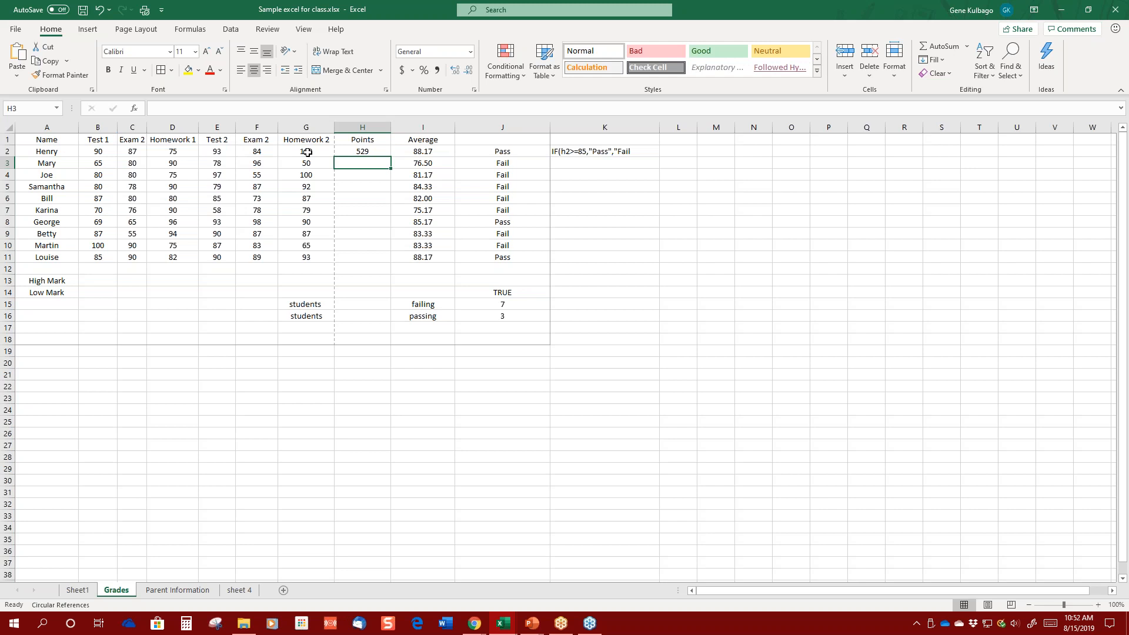
Fill the sum formula from H2 down to H11 for the remaining students.
{"action": "left_click", "coordinate": [367, 152]}
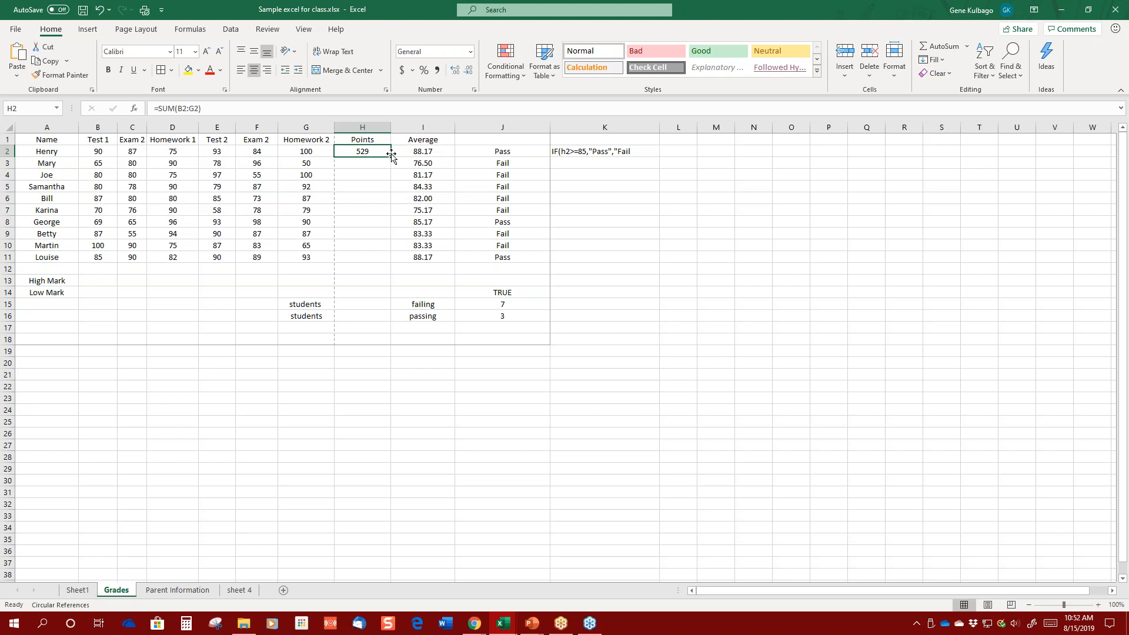
{"action": "left_click_drag", "start_coordinate": [391, 154], "coordinate": [397, 263]}
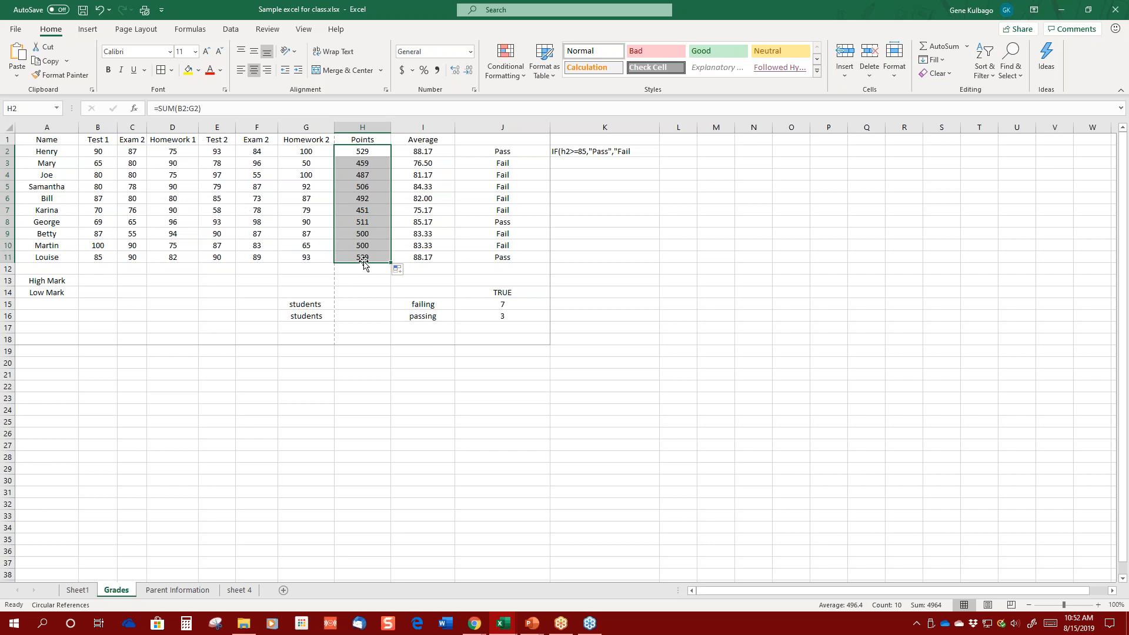
{"action": "left_click", "coordinate": [368, 412]}
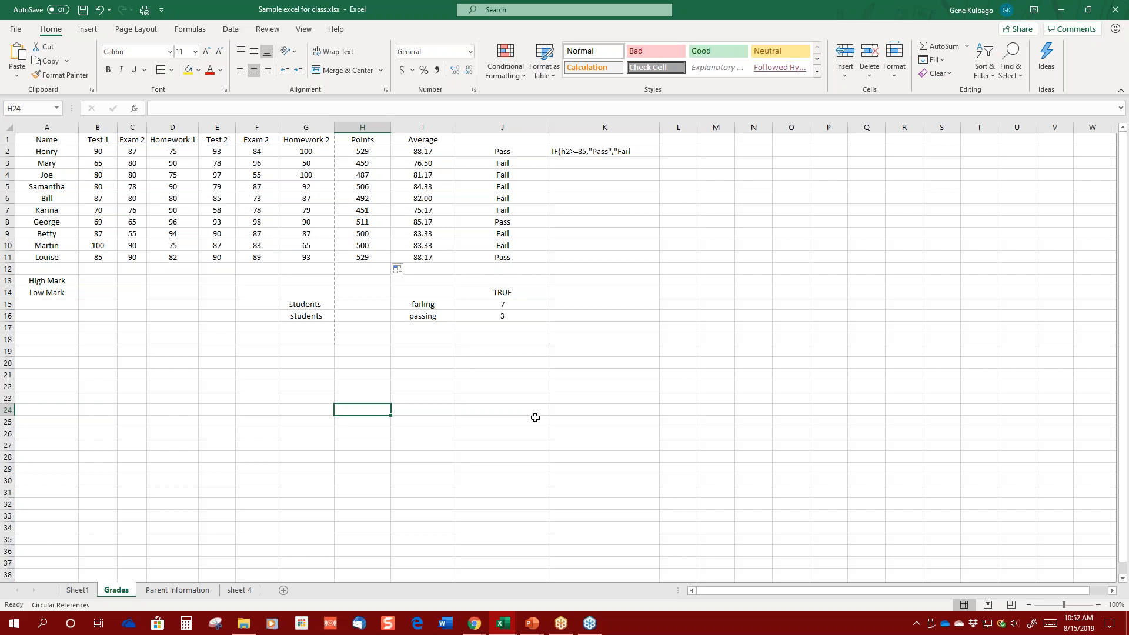
Enter an AVERAGE formula over B2:B11 in cell B12 to average the Test 1 grades.
{"action": "left_click", "coordinate": [106, 282]}
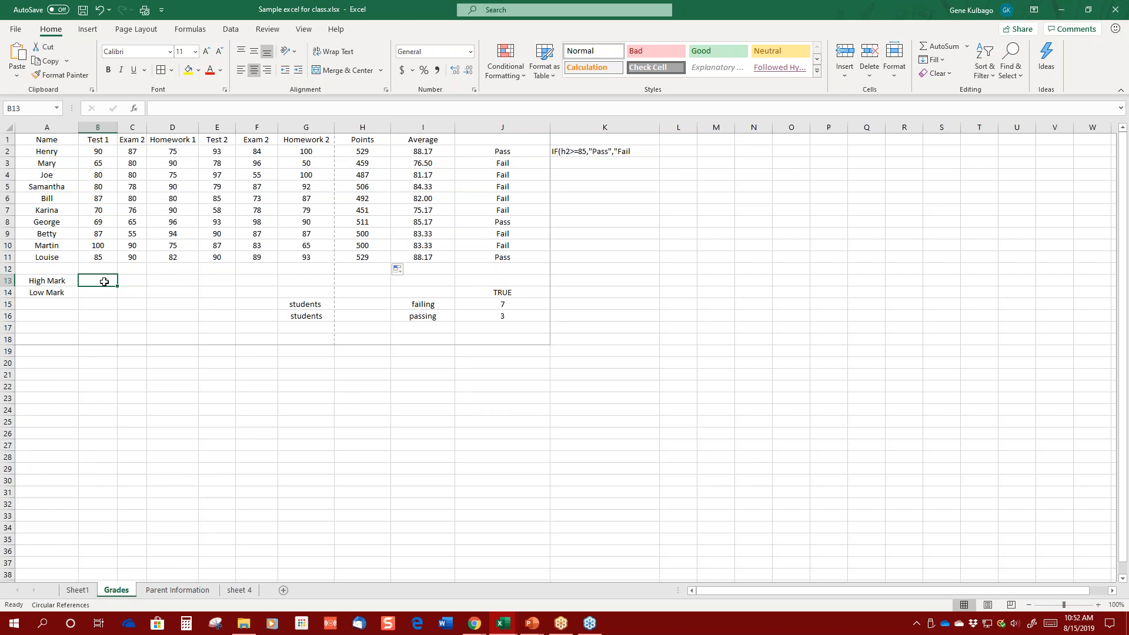
{"action": "left_click", "coordinate": [60, 268]}
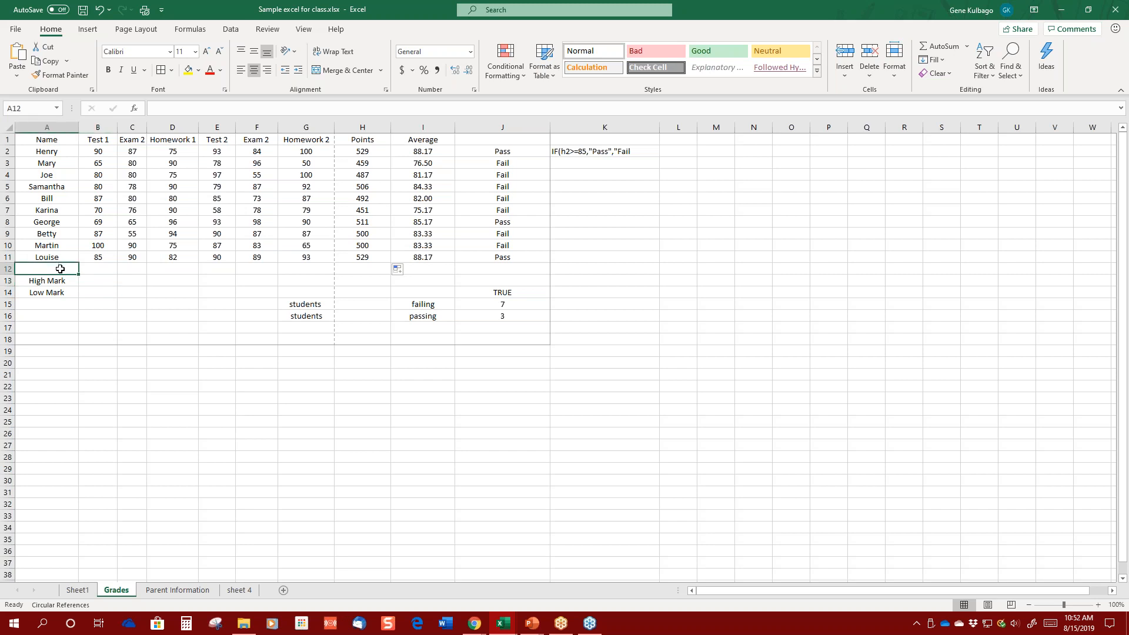
{"action": "left_click", "coordinate": [89, 269]}
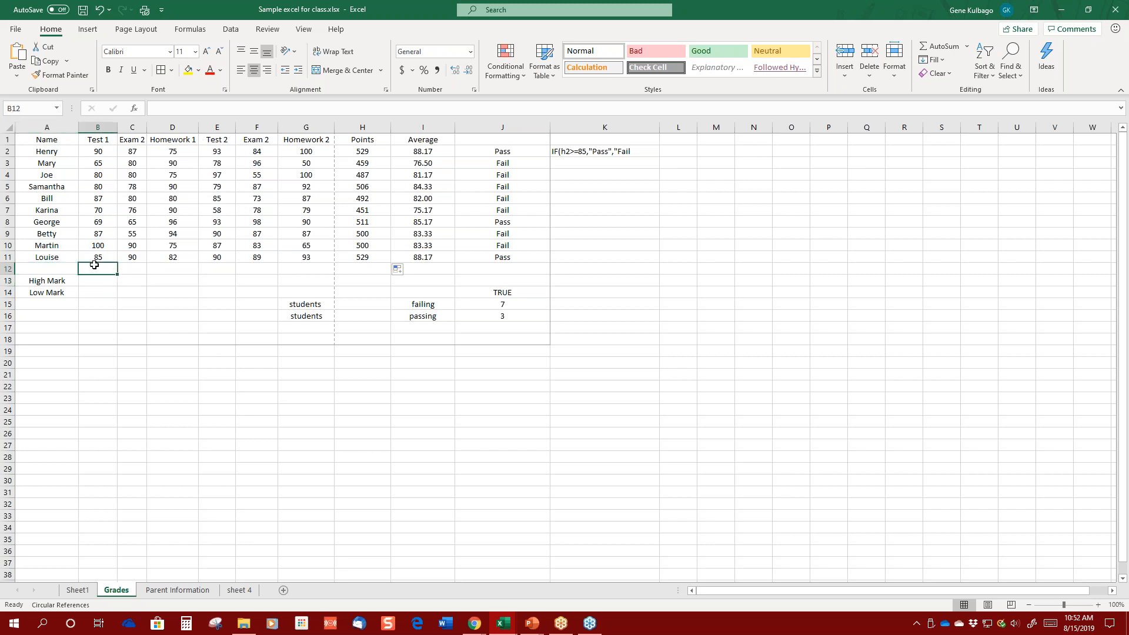
{"action": "type", "text": "="}
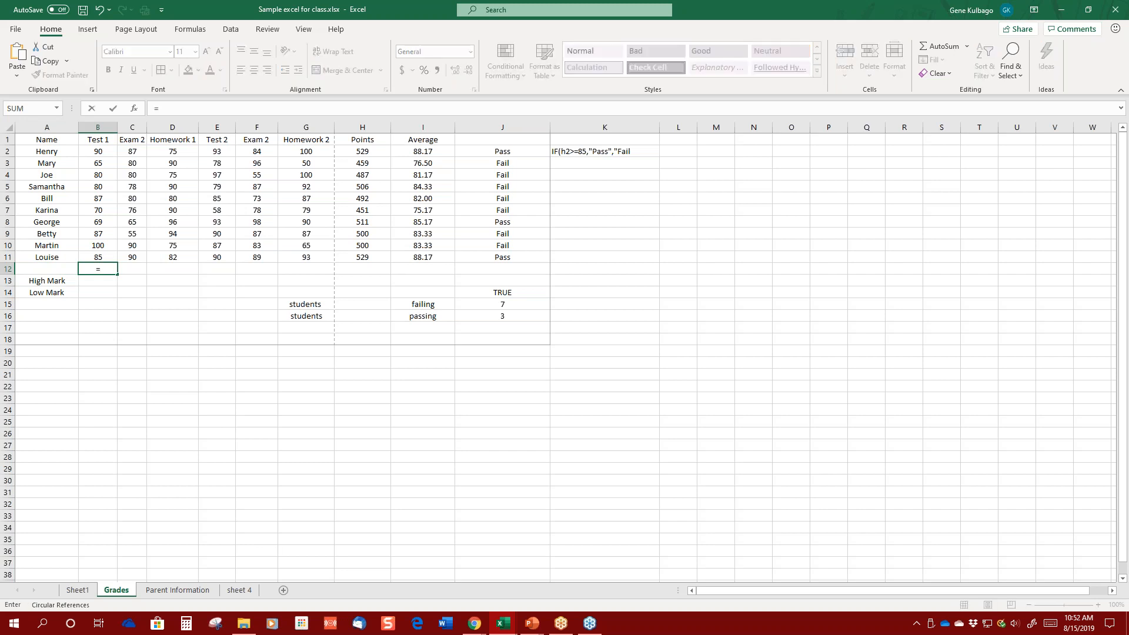
{"action": "type", "text": "av"}
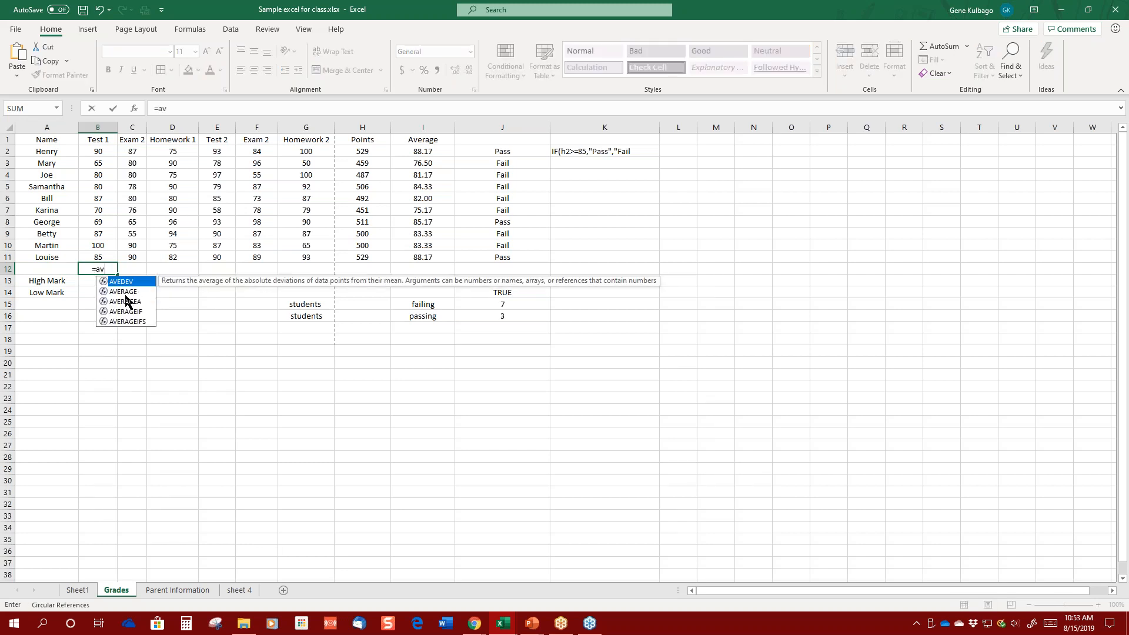
{"action": "left_click", "coordinate": [125, 293]}
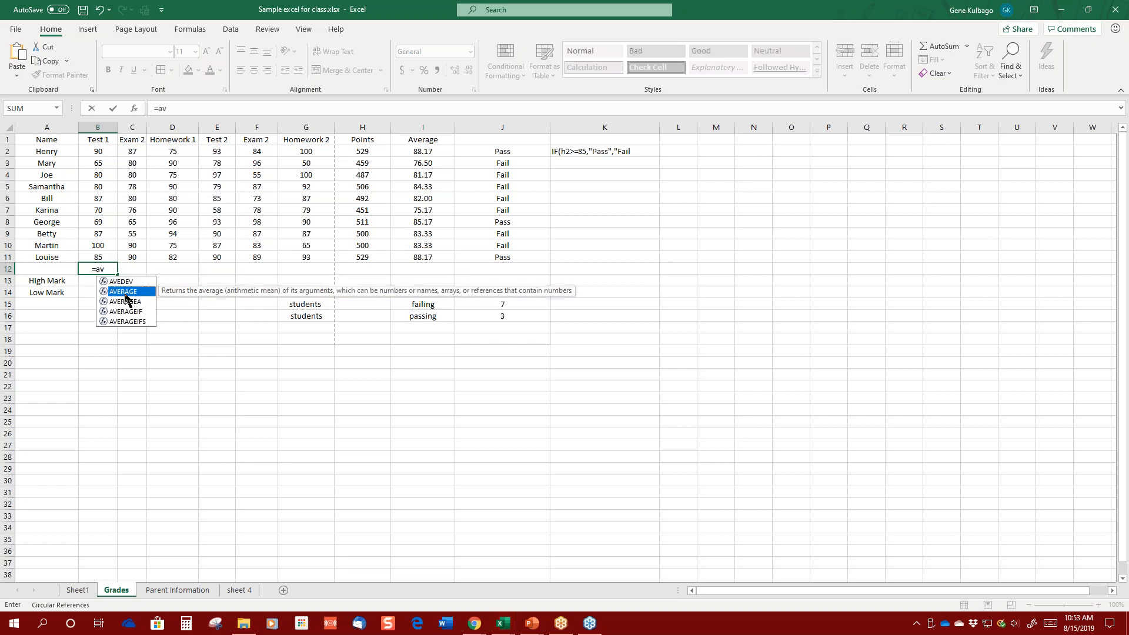
{"action": "double_click", "coordinate": [125, 293]}
{"action": "left_click_drag", "start_coordinate": [109, 151], "coordinate": [90, 257]}
{"action": "key", "text": "Return"}
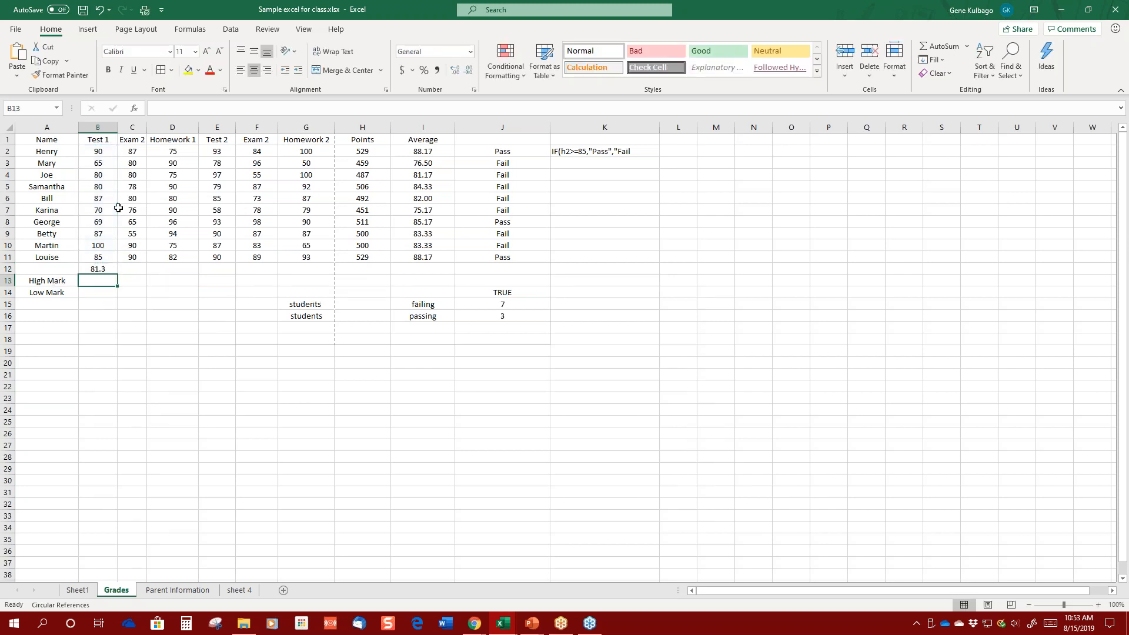
Enter a MAX formula over B2:B11 in cell B13 for the Test 1 high mark.
{"action": "double_click", "coordinate": [104, 280]}
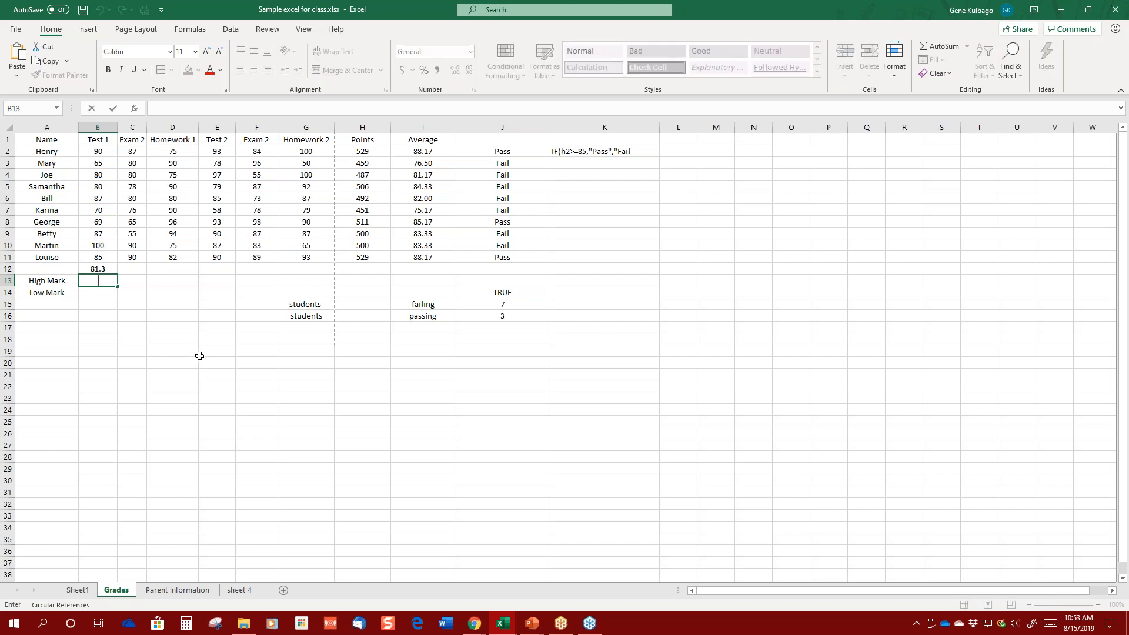
{"action": "type", "text": "=MAX"}
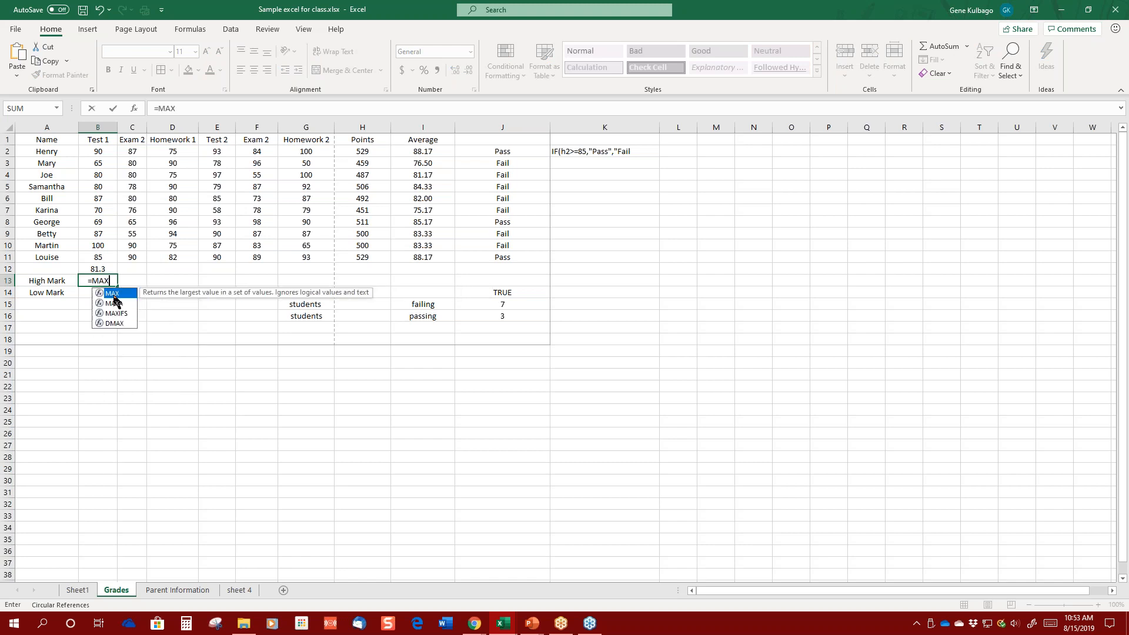
{"action": "left_click", "coordinate": [104, 276]}
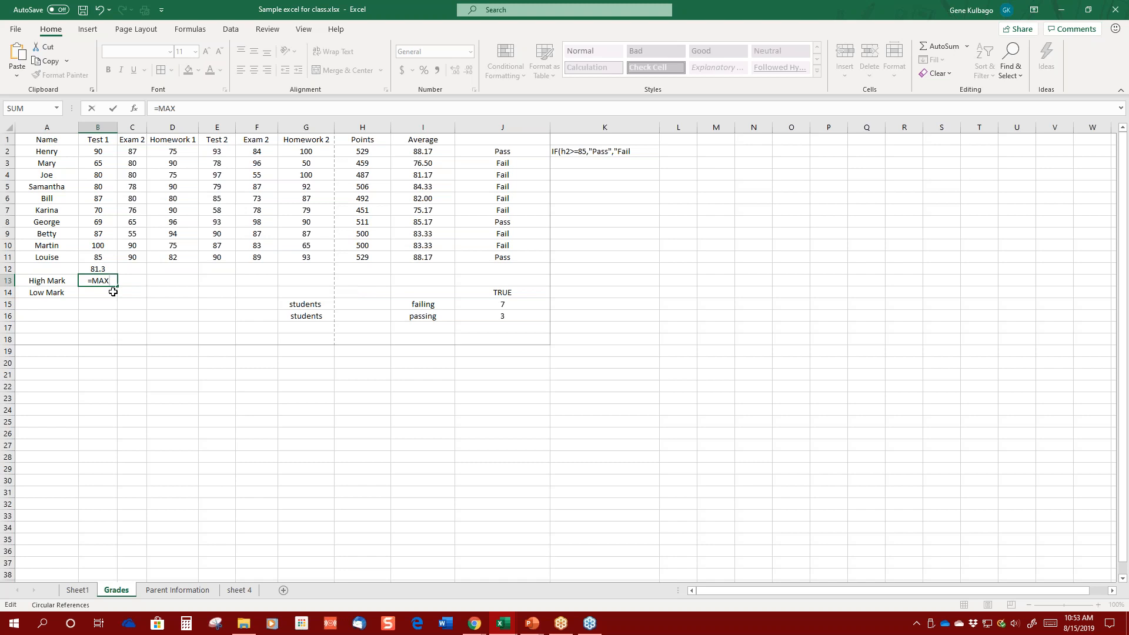
{"action": "type", "text": "("}
{"action": "left_click_drag", "start_coordinate": [97, 154], "coordinate": [89, 257]}
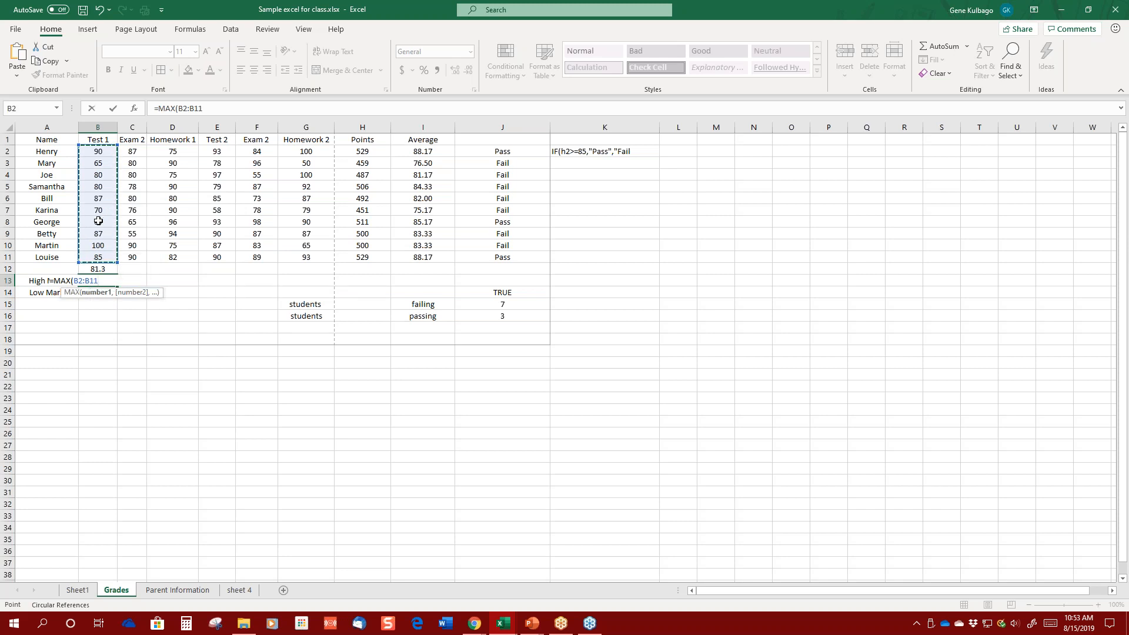
{"action": "key", "text": "Return"}
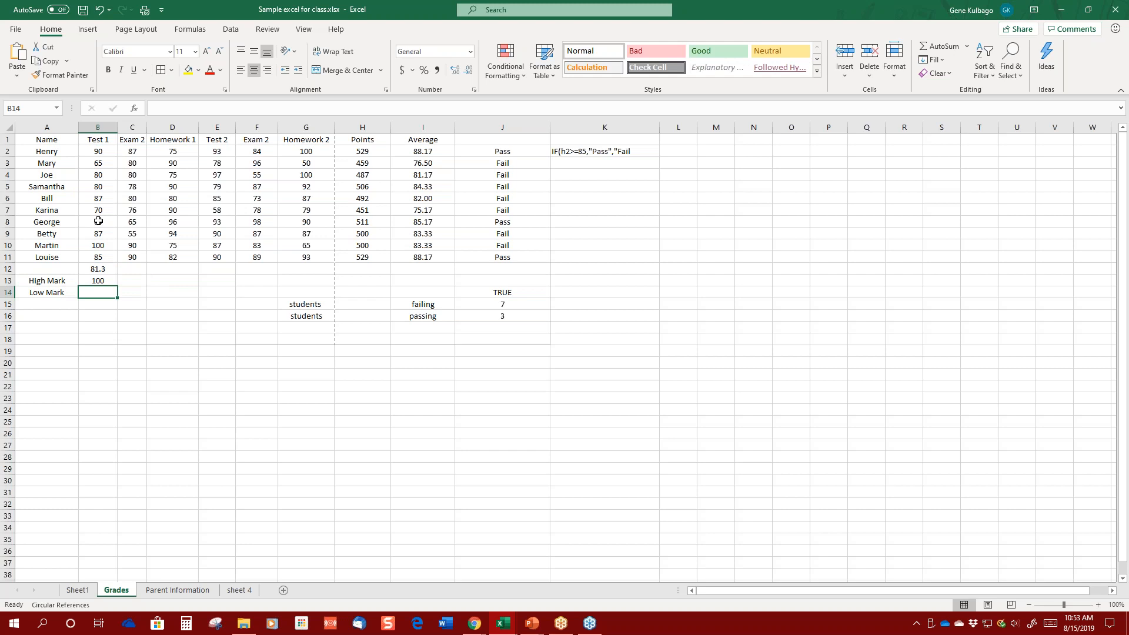
Enter the formula =MIN(B2:B11) in cell B14 for the Test 1 low mark.
{"action": "type", "text": "=M"}
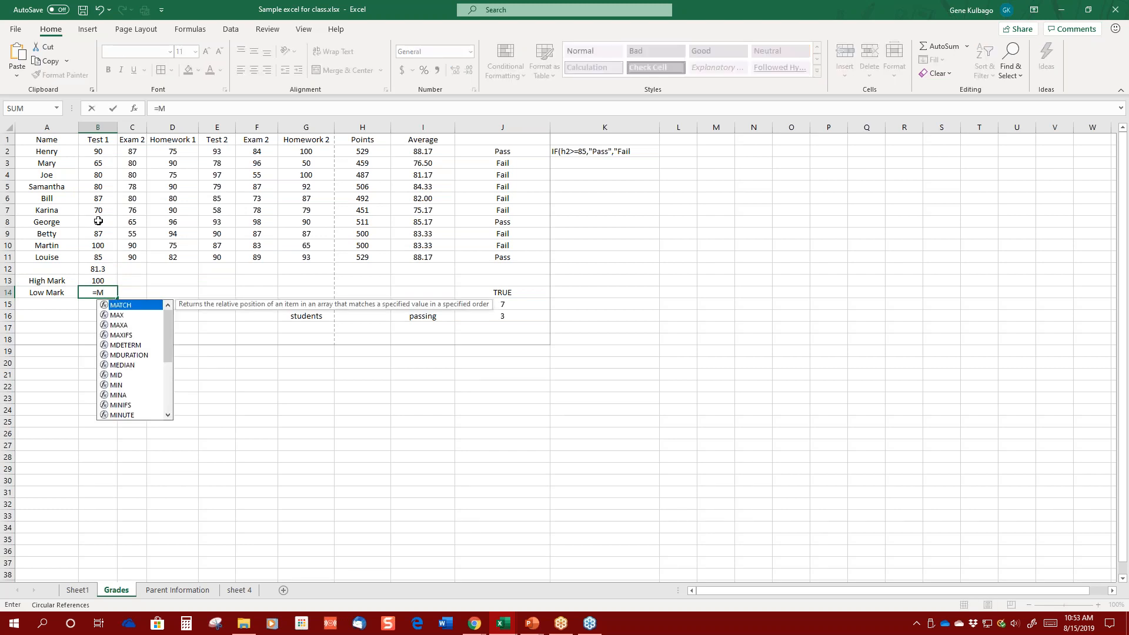
{"action": "type", "text": "i"}
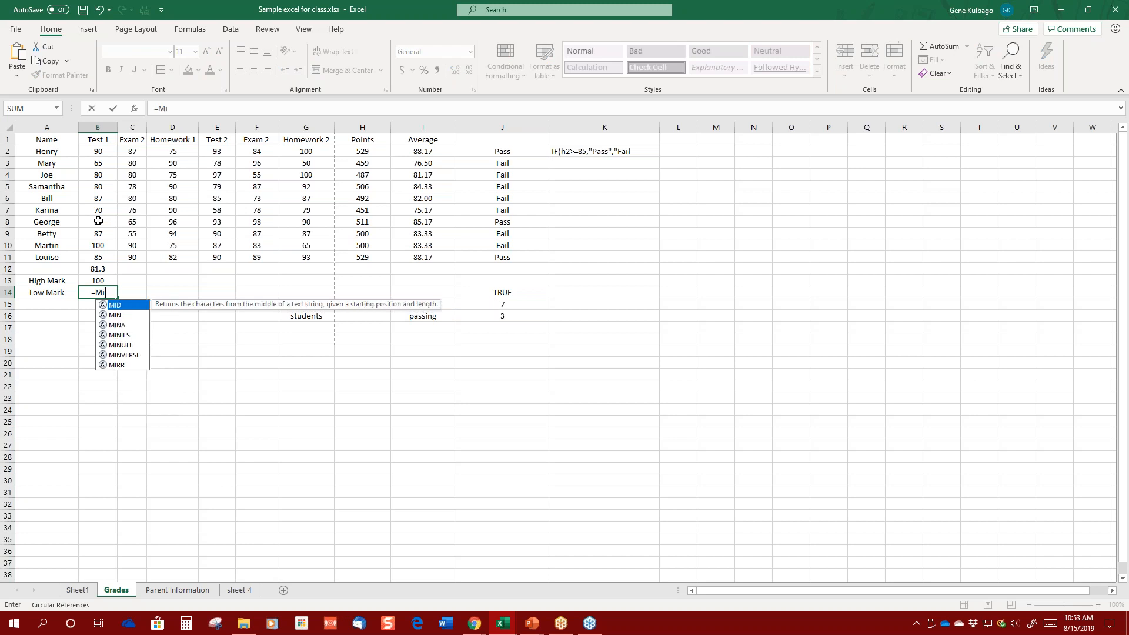
{"action": "left_click", "coordinate": [119, 316]}
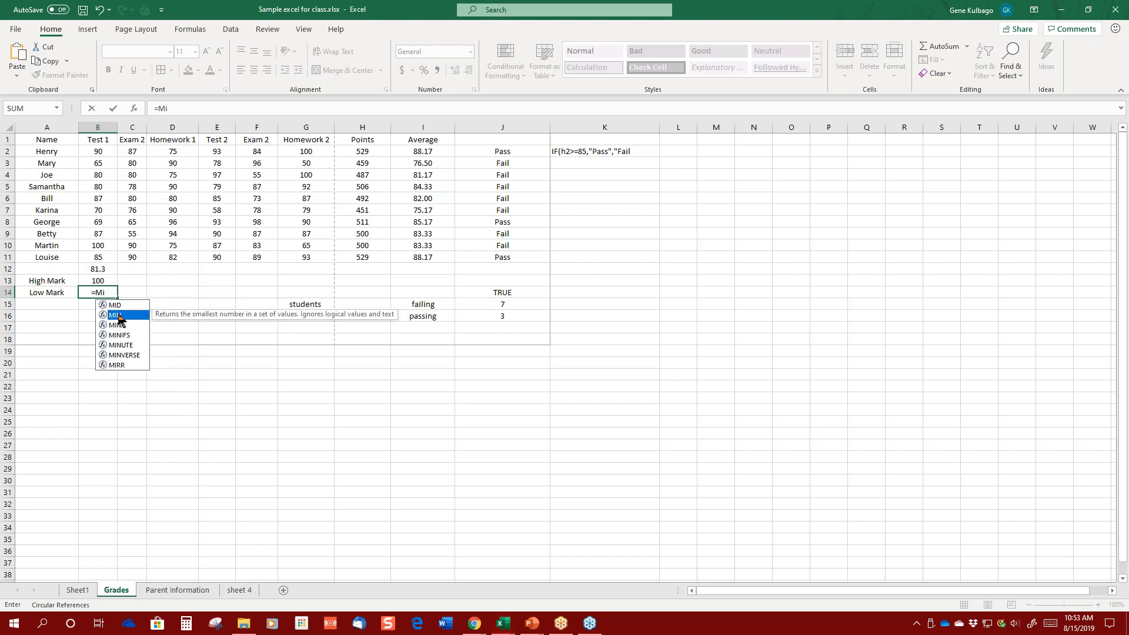
{"action": "double_click", "coordinate": [119, 316]}
{"action": "left_click_drag", "start_coordinate": [106, 153], "coordinate": [88, 257]}
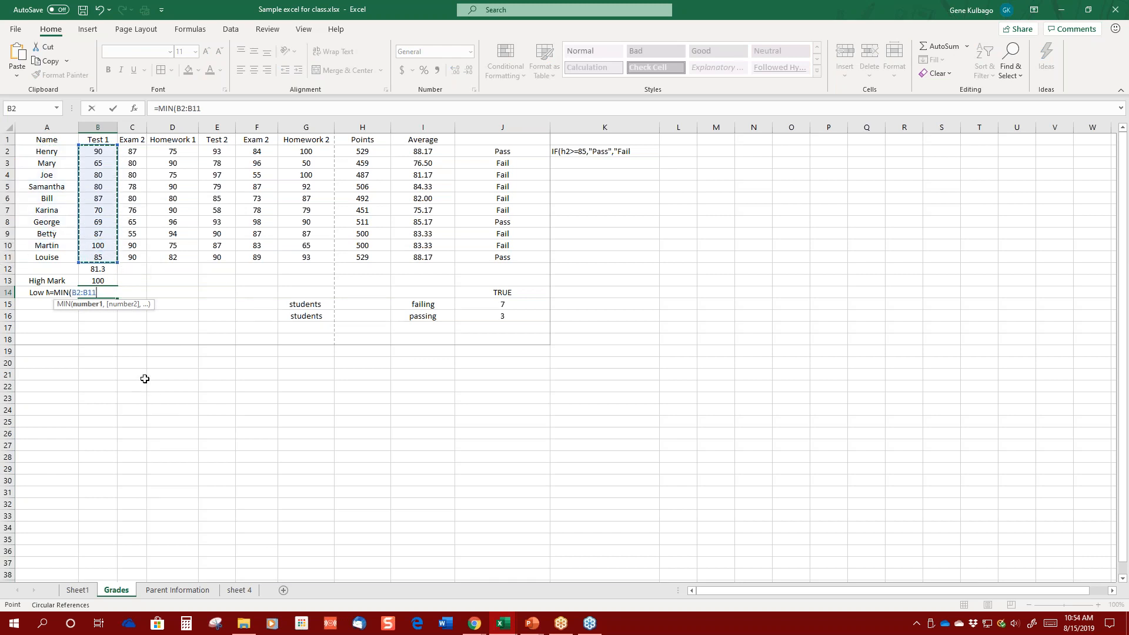
{"action": "type", "text": ")"}
{"action": "key", "text": "Return"}
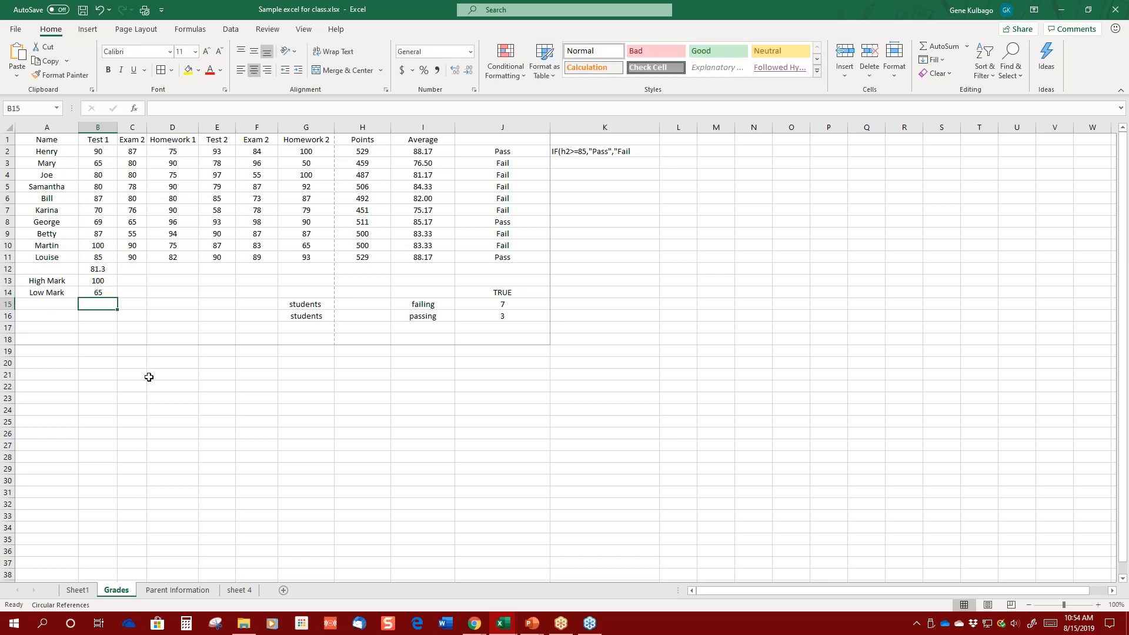
Fill the average formula from B12 across to H12 for the remaining assignments and the points column.
{"action": "left_click", "coordinate": [109, 269]}
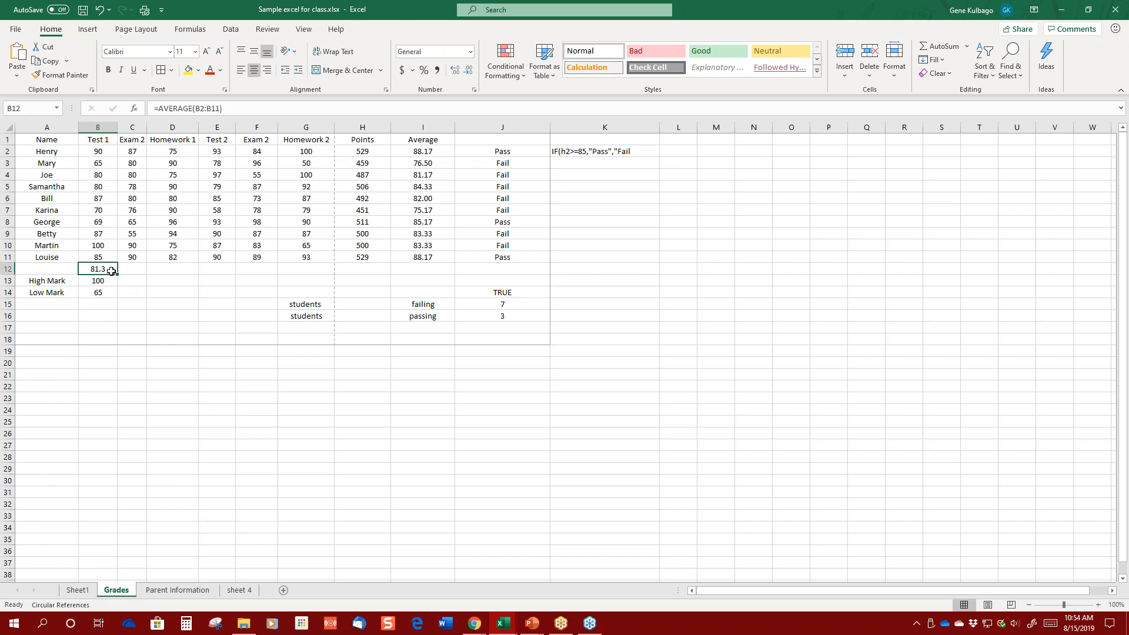
{"action": "left_click_drag", "start_coordinate": [117, 275], "coordinate": [393, 292]}
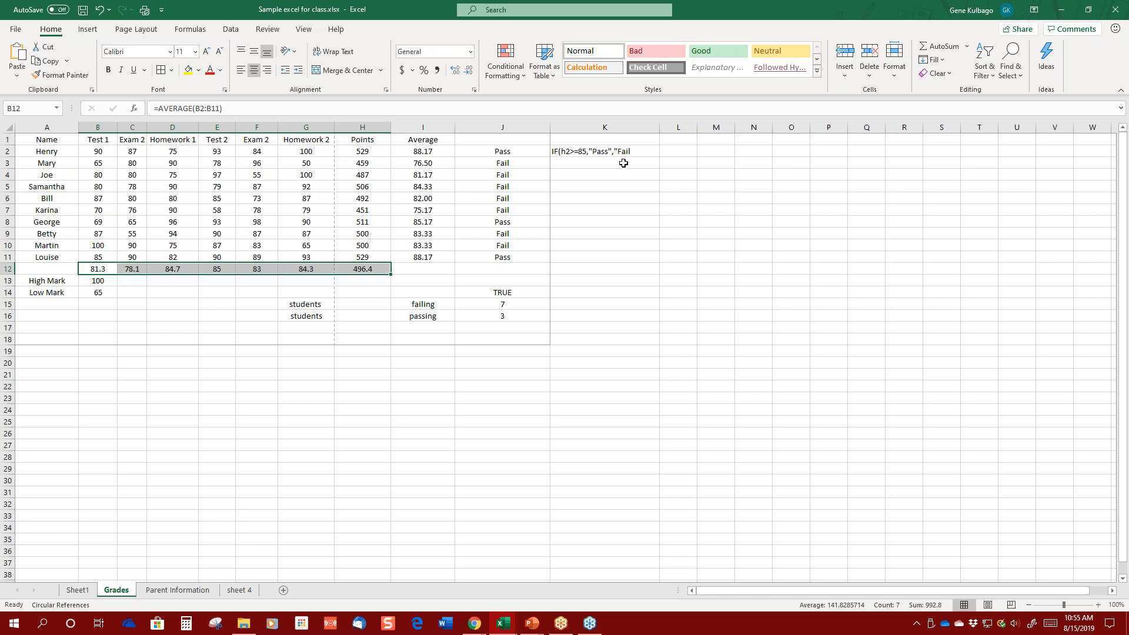
Enter the formula =IF(I2>=80,"Pass","Fail") in cell K3, accepting the correction of the missing quotation mark.
{"action": "double_click", "coordinate": [562, 164]}
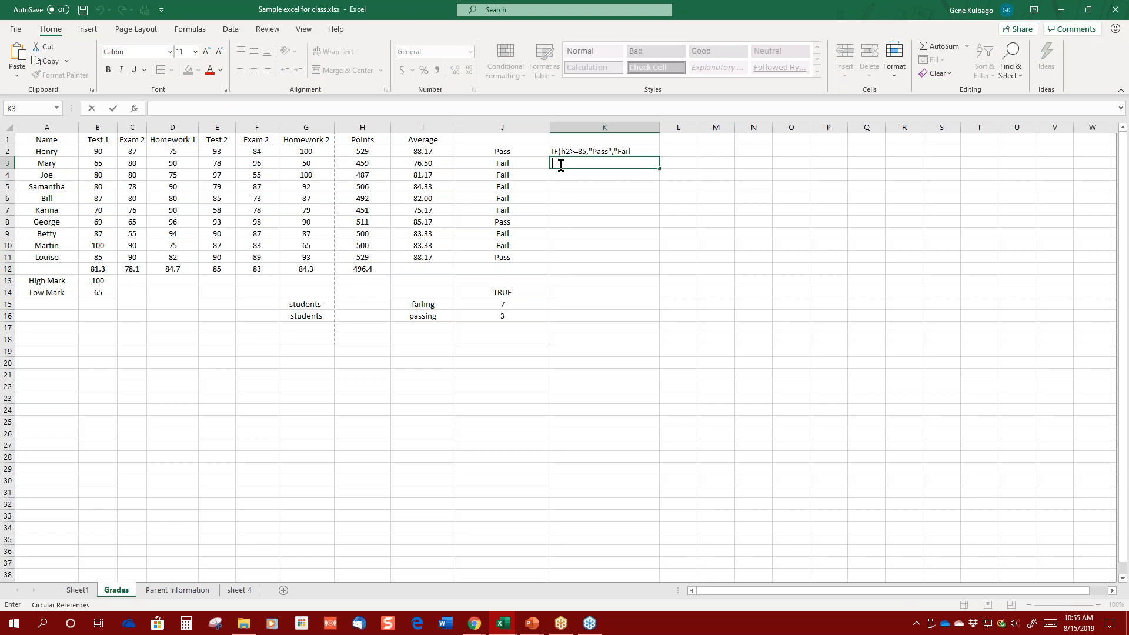
{"action": "key", "text": "ctrl+v"}
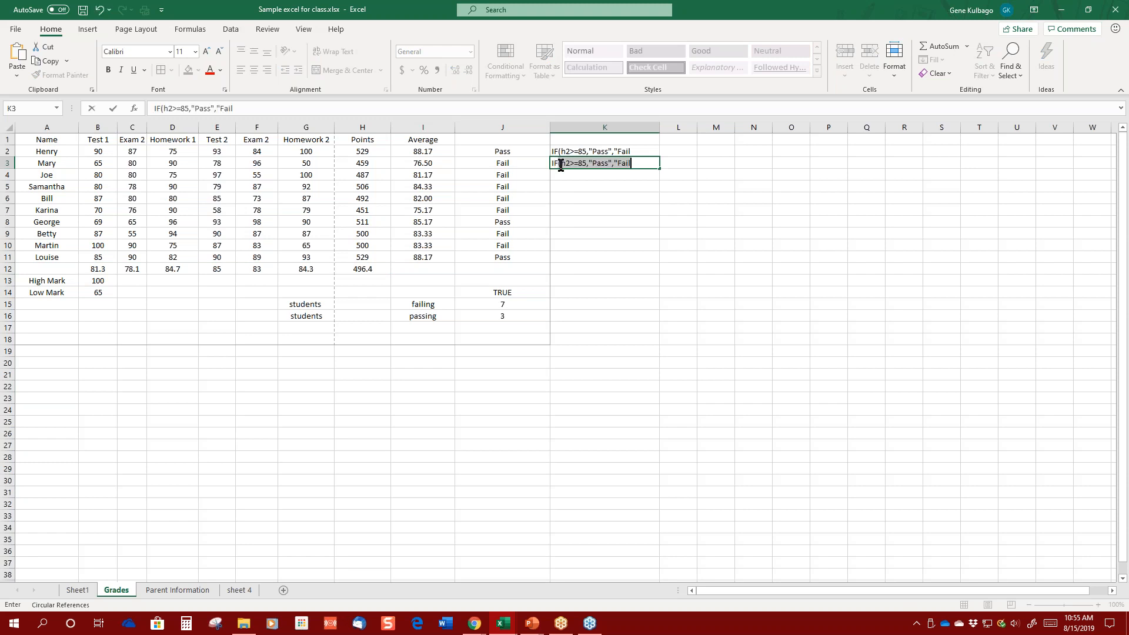
{"action": "key", "text": "BackSpace"}
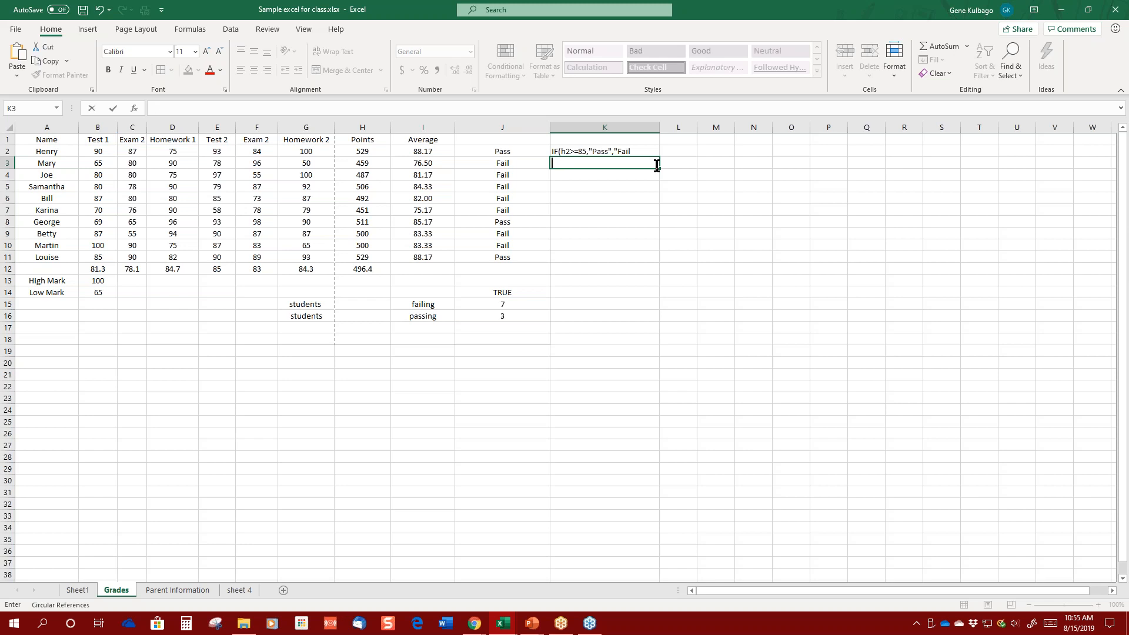
{"action": "type", "text": "=IF"}
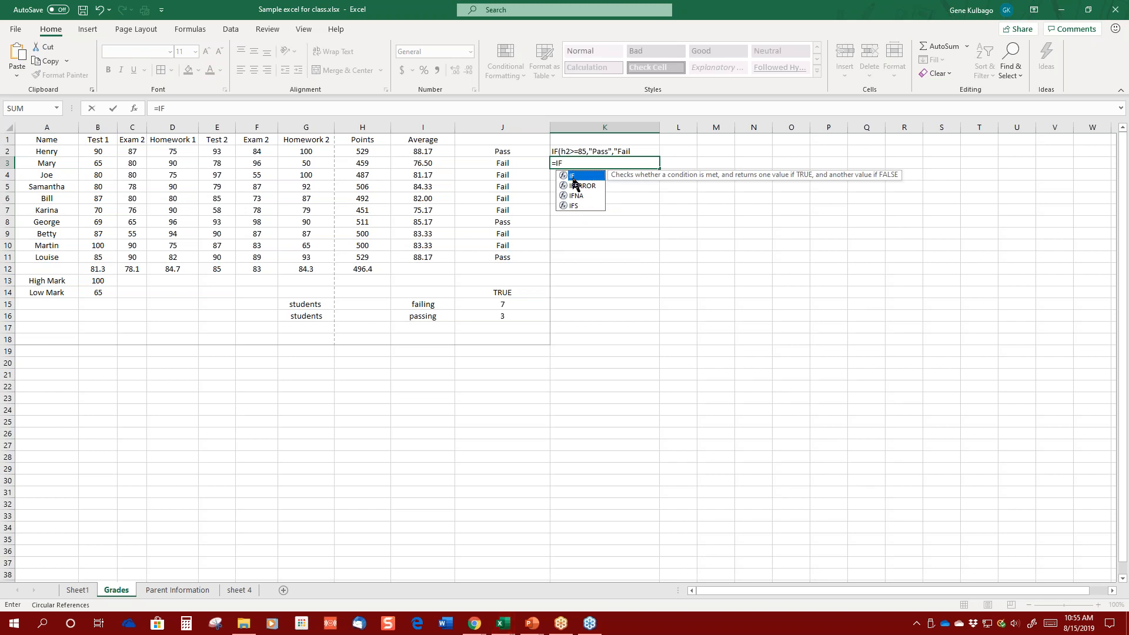
{"action": "type", "text": "("}
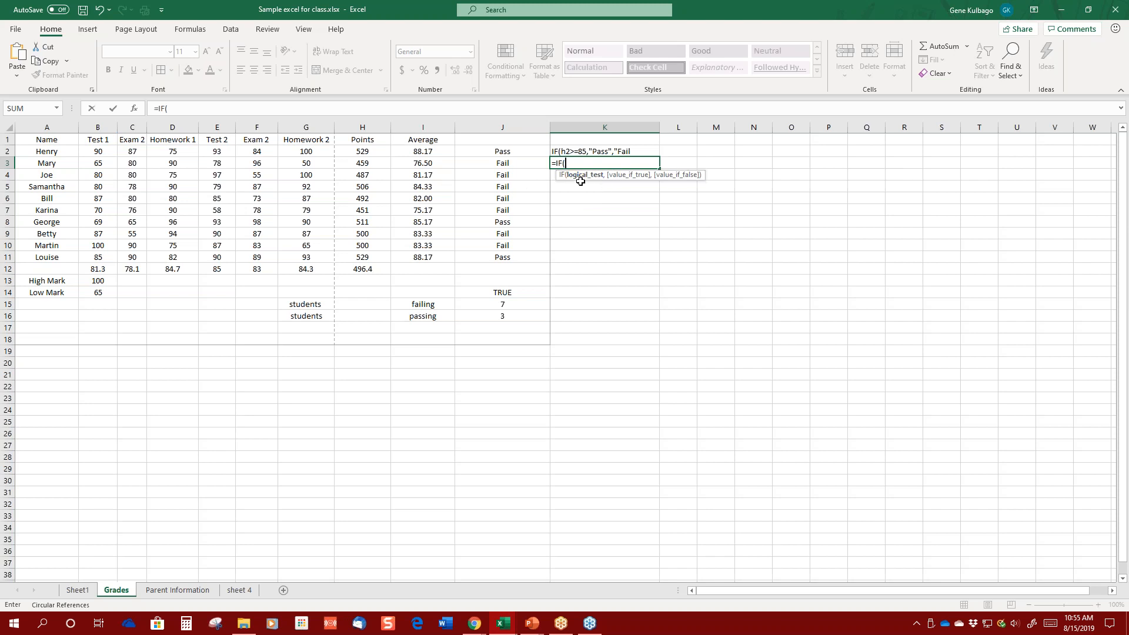
{"action": "left_click", "coordinate": [411, 154]}
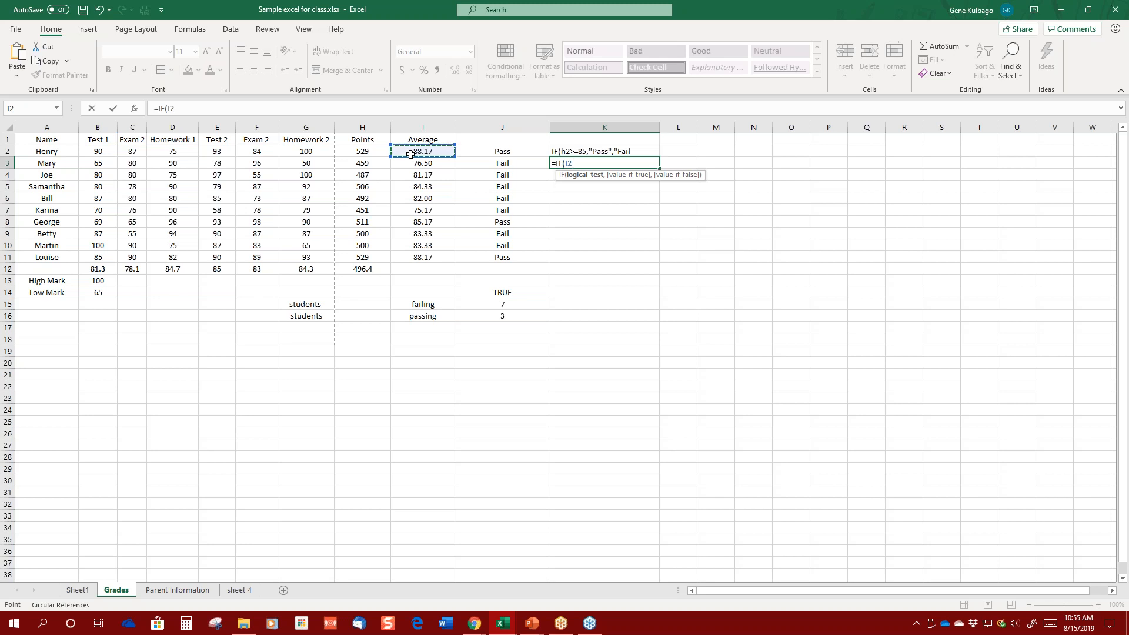
{"action": "type", "text": ">"}
{"action": "type", "text": "=80,"}
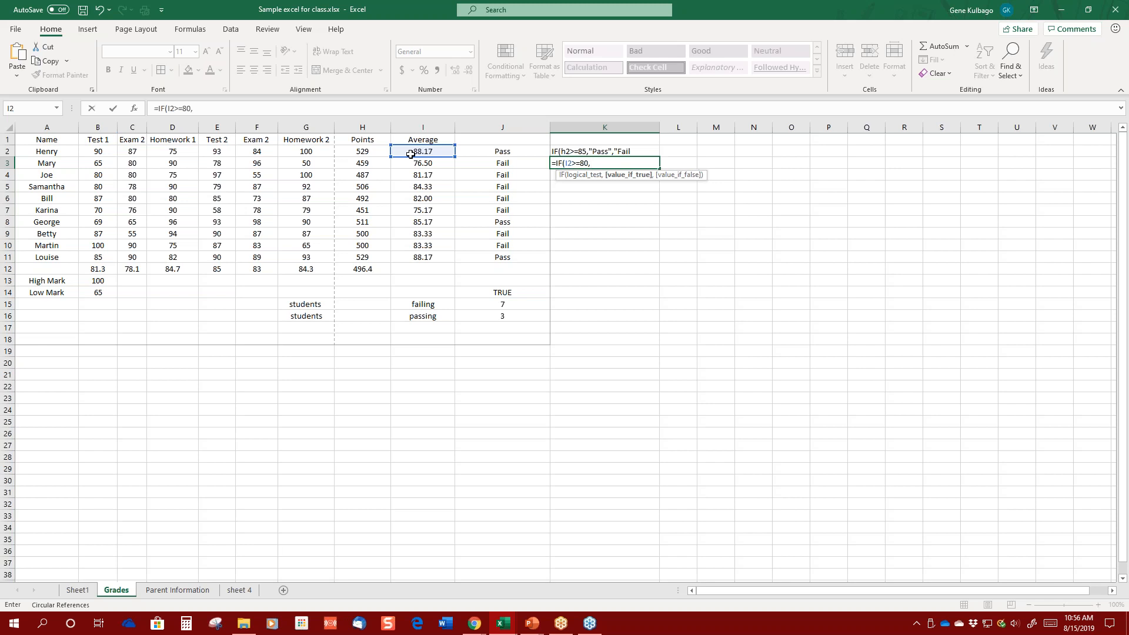
{"action": "type", "text": "\"Pass\"."}
{"action": "key", "text": "BackSpace"}
{"action": "type", "text": ","}
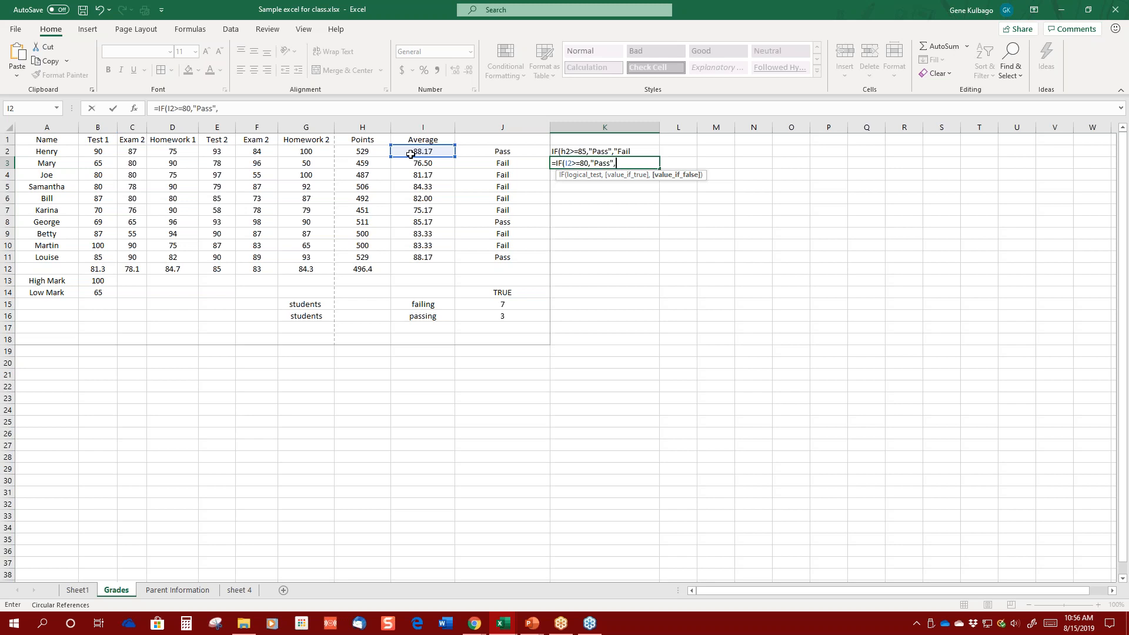
{"action": "type", "text": "\"Fail"}
{"action": "type", "text": "\")"}
{"action": "key", "text": "Return"}
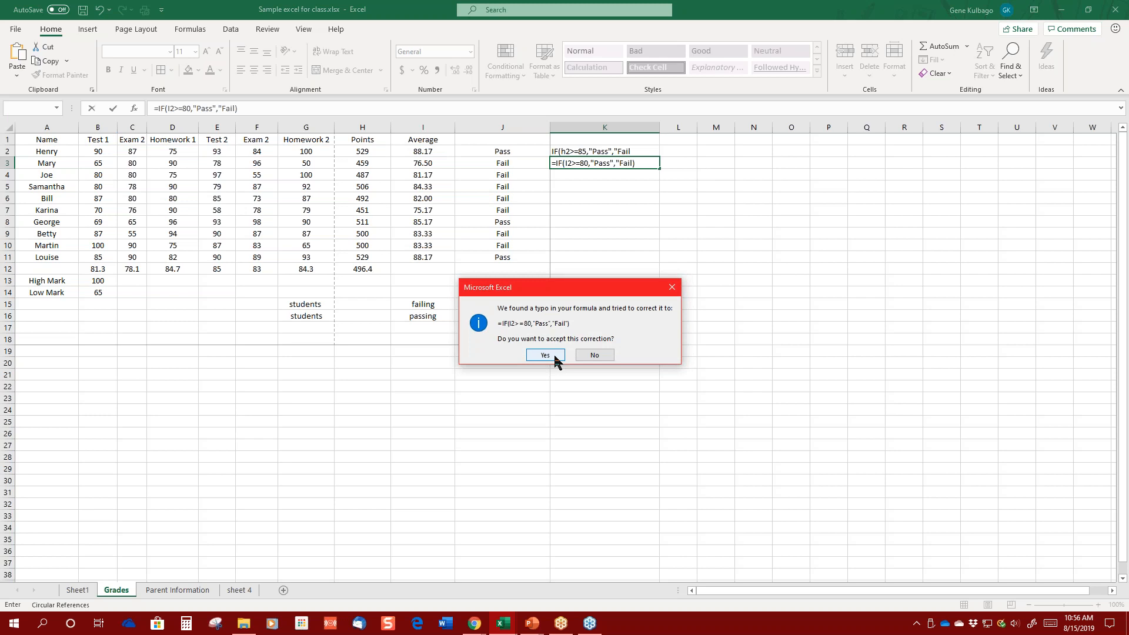
{"action": "left_click", "coordinate": [553, 356]}
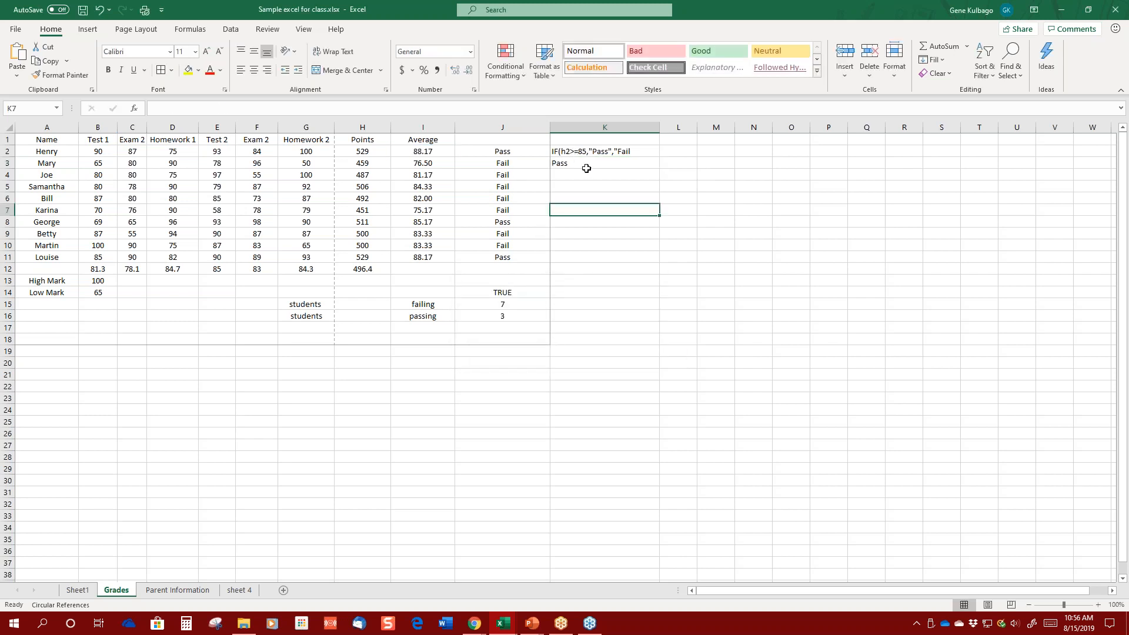
Change the cell reference in the IF formula in K3 to I3, the average in the same row.
{"action": "left_click", "coordinate": [587, 163]}
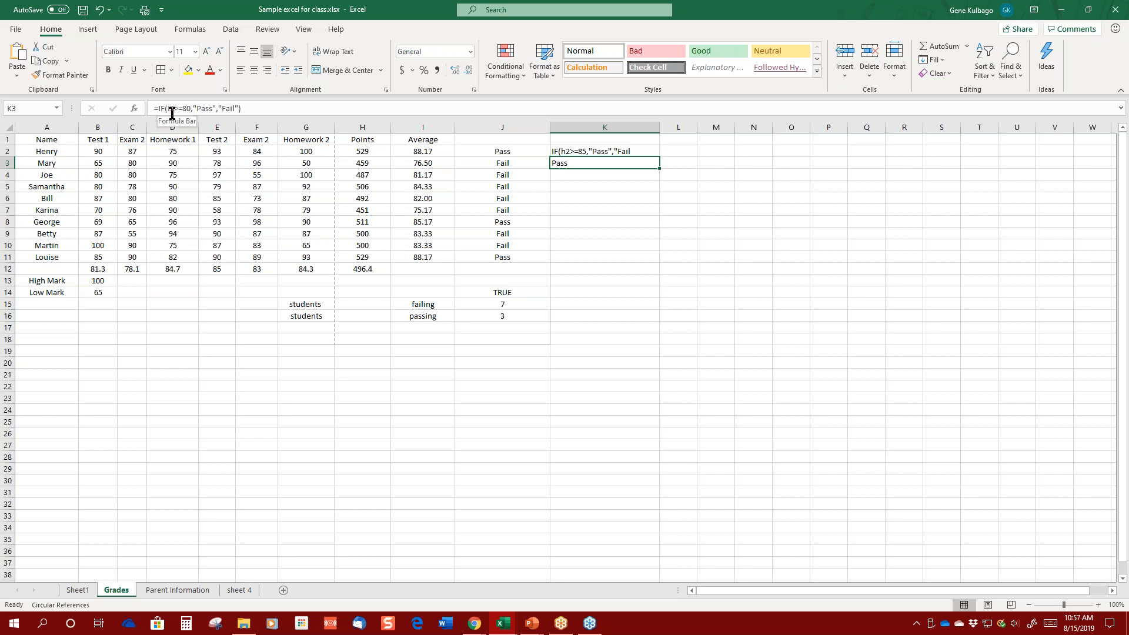
{"action": "double_click", "coordinate": [557, 165]}
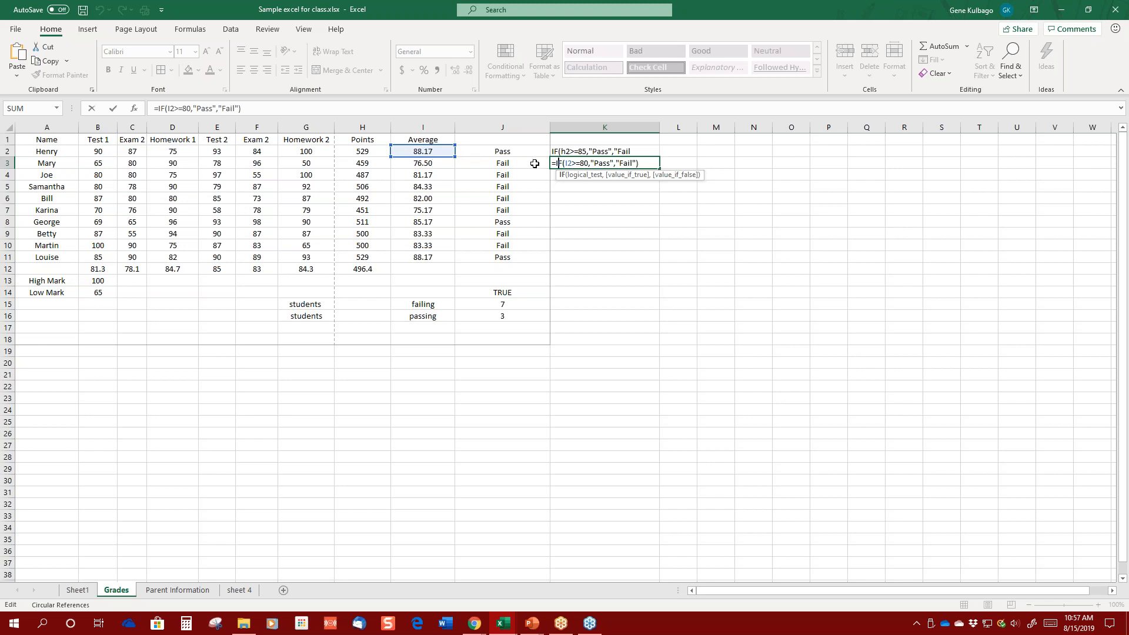
{"action": "left_click", "coordinate": [569, 164]}
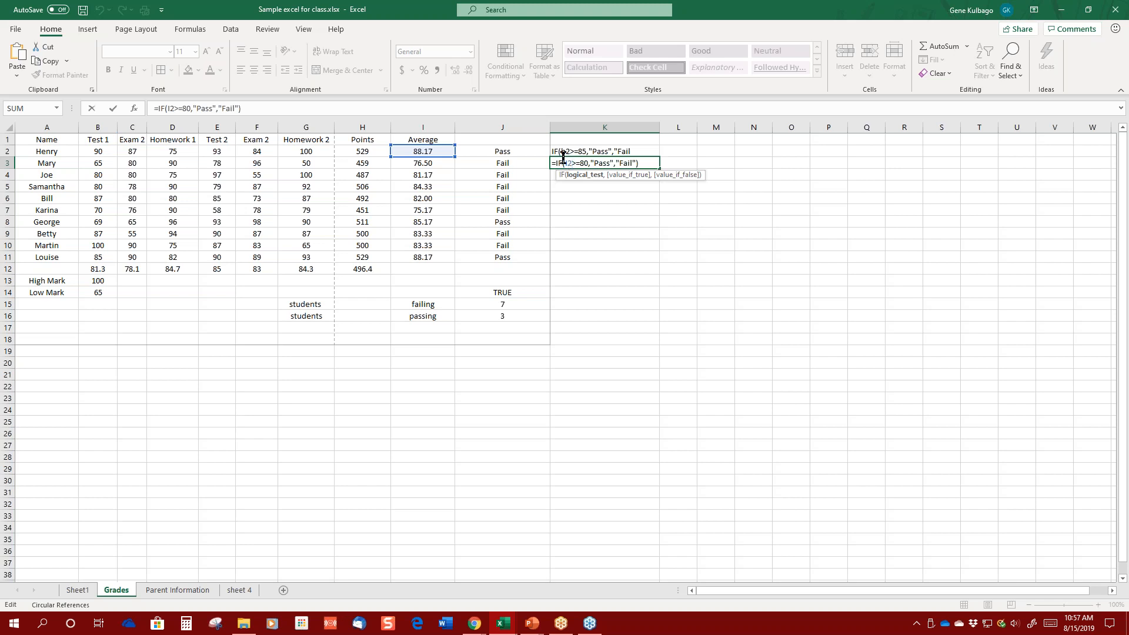
{"action": "type", "text": "I3"}
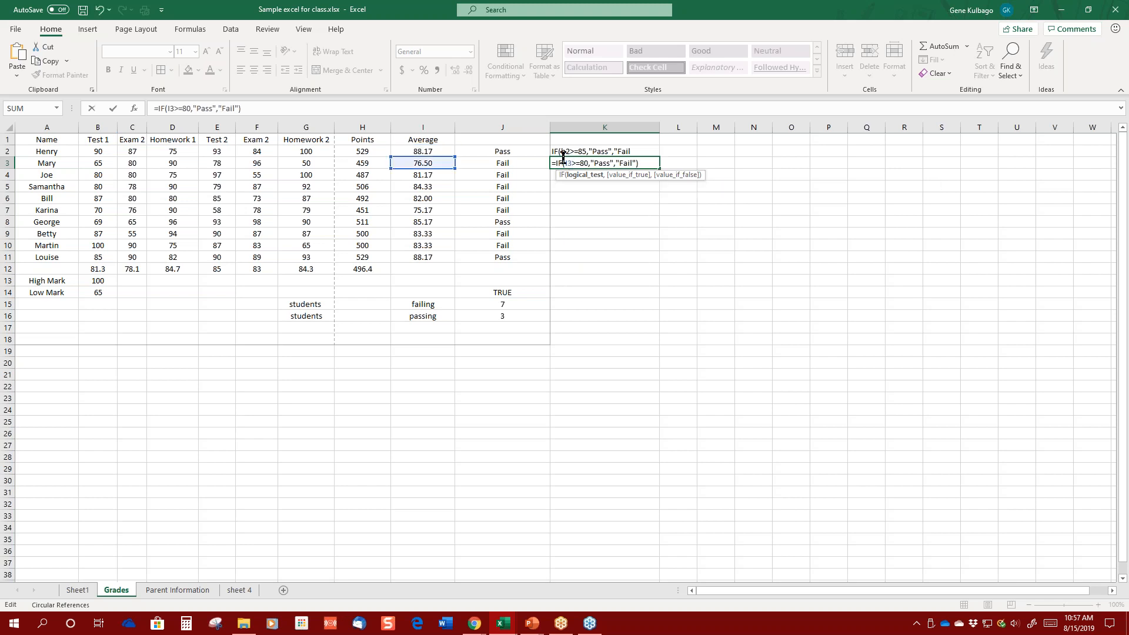
{"action": "left_click", "coordinate": [595, 185]}
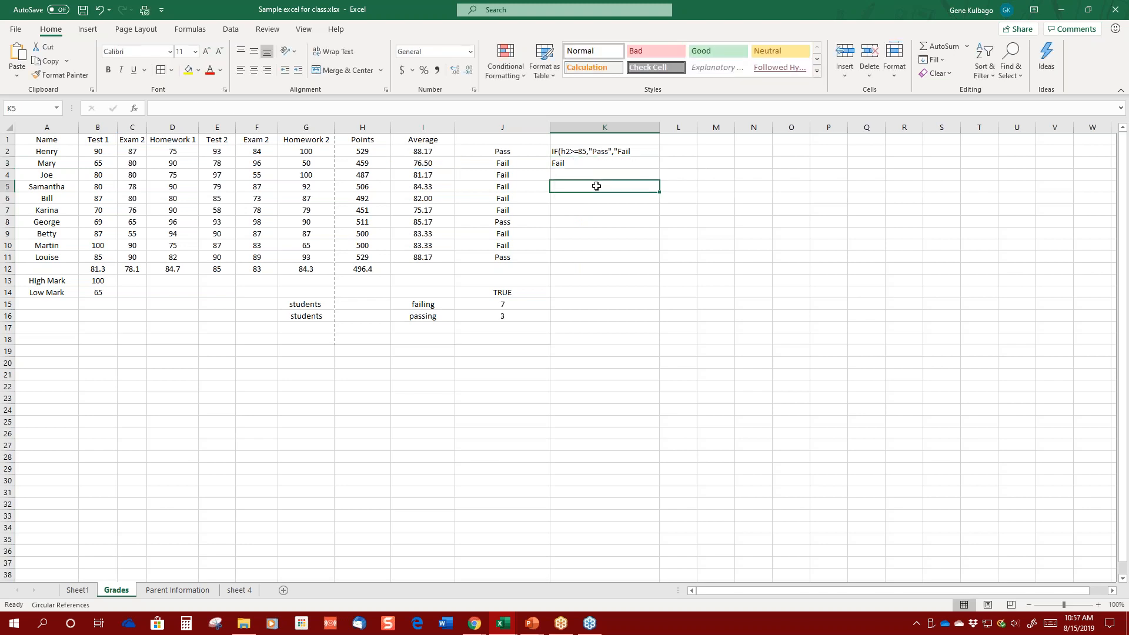
Compare the average in I3 with the formula in K3, and fill the IF formula down to K11.
{"action": "left_click", "coordinate": [424, 166]}
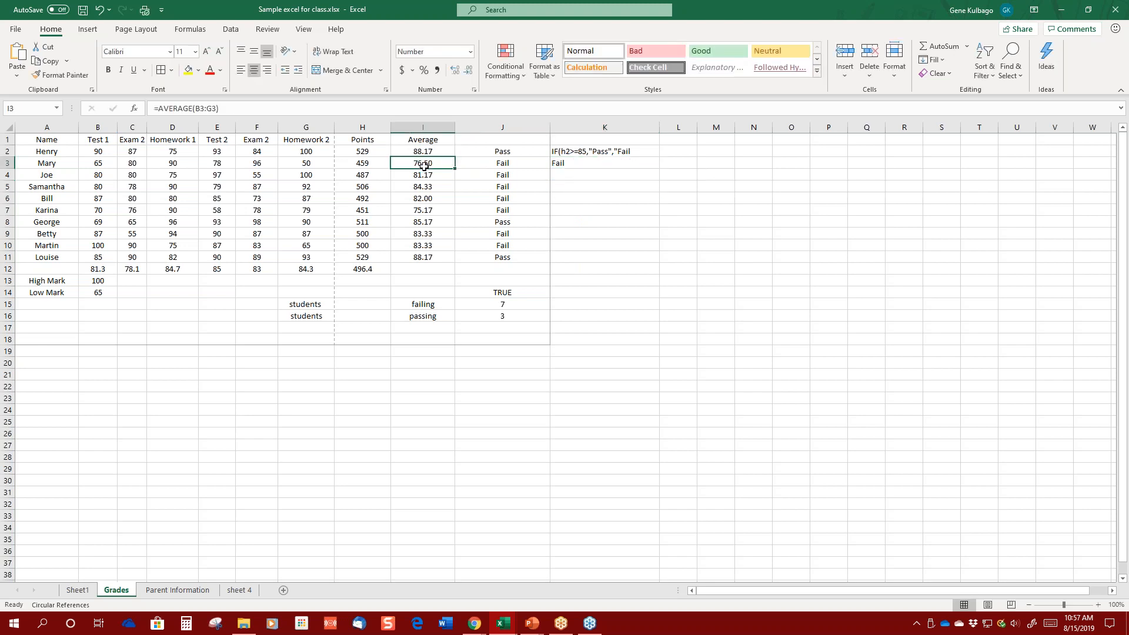
{"action": "left_click", "coordinate": [556, 166]}
{"action": "left_click", "coordinate": [418, 165]}
{"action": "left_click", "coordinate": [600, 166]}
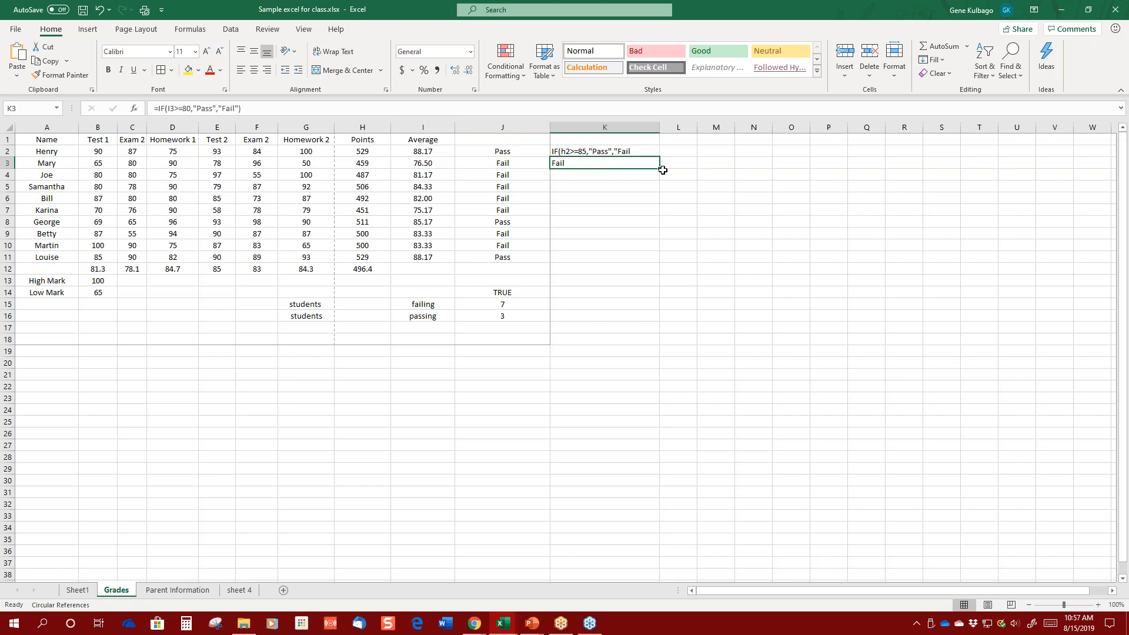
{"action": "left_click_drag", "start_coordinate": [659, 169], "coordinate": [654, 262]}
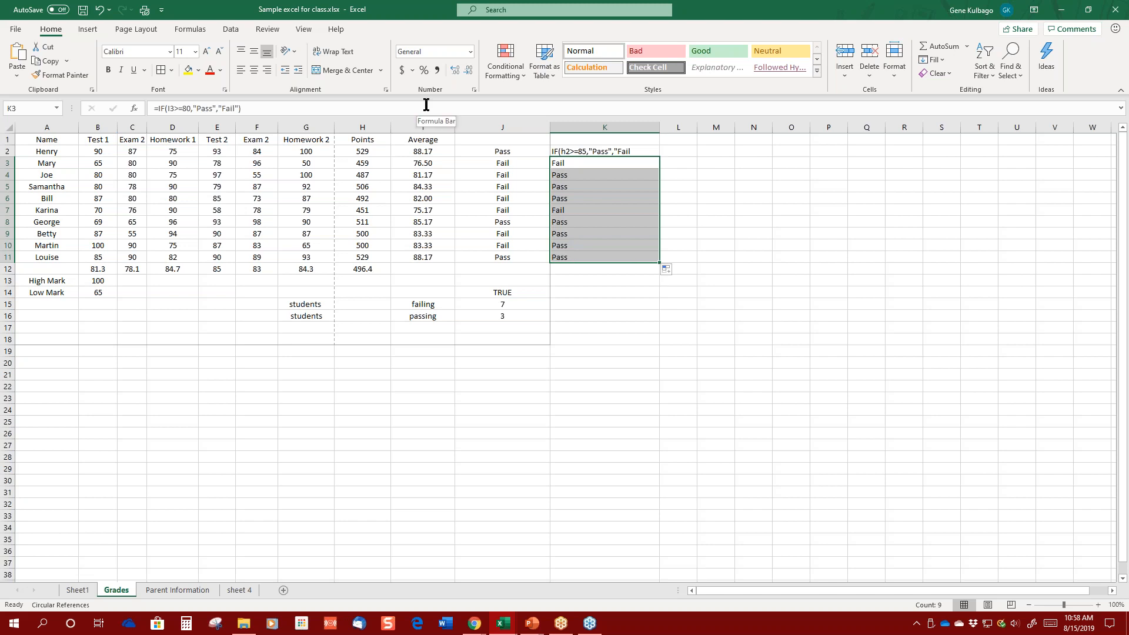
{"action": "left_click", "coordinate": [954, 468]}
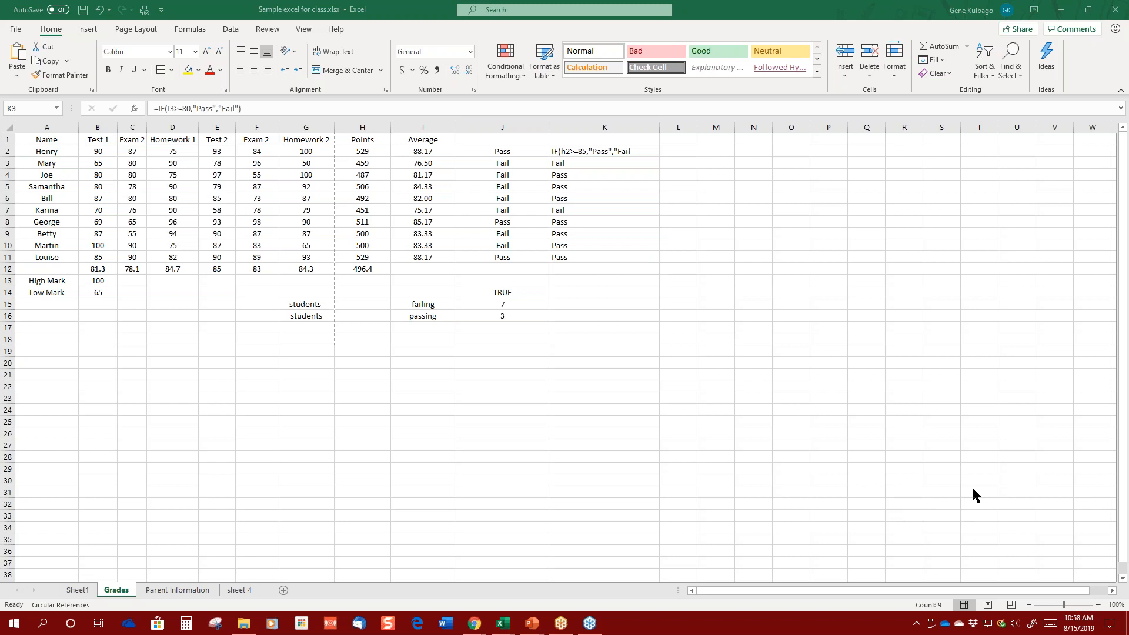
{"action": "left_click", "coordinate": [627, 317]}
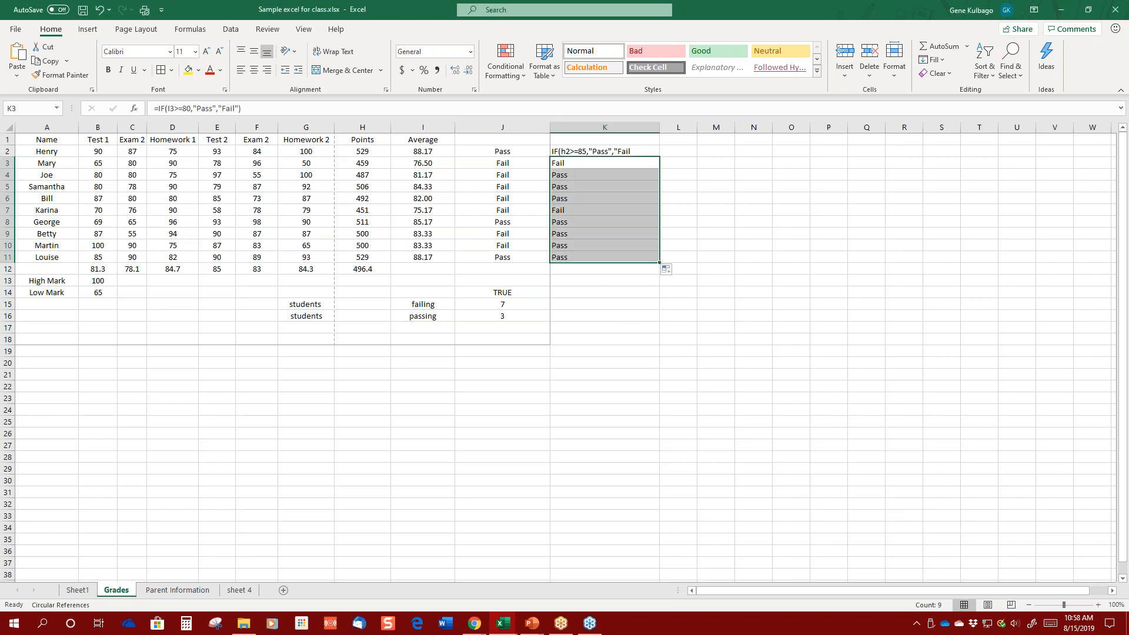
{"action": "left_click", "coordinate": [550, 406]}
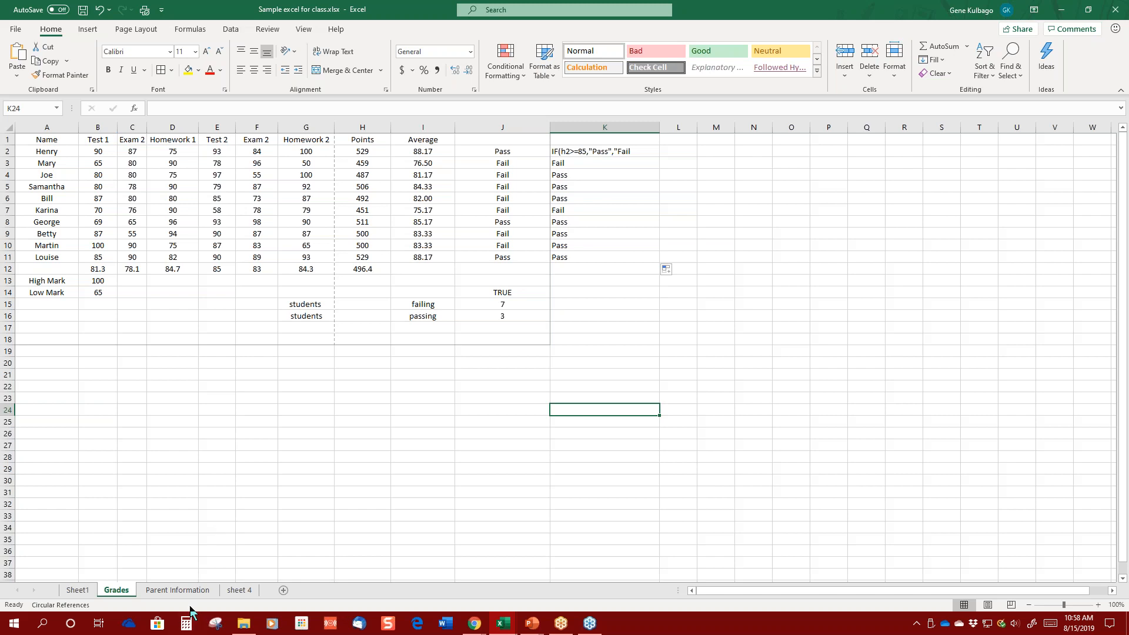
Switch to Word, open email letter for class.docx without running its SQL data command, and minimize the letter.
{"action": "left_click", "coordinate": [445, 624]}
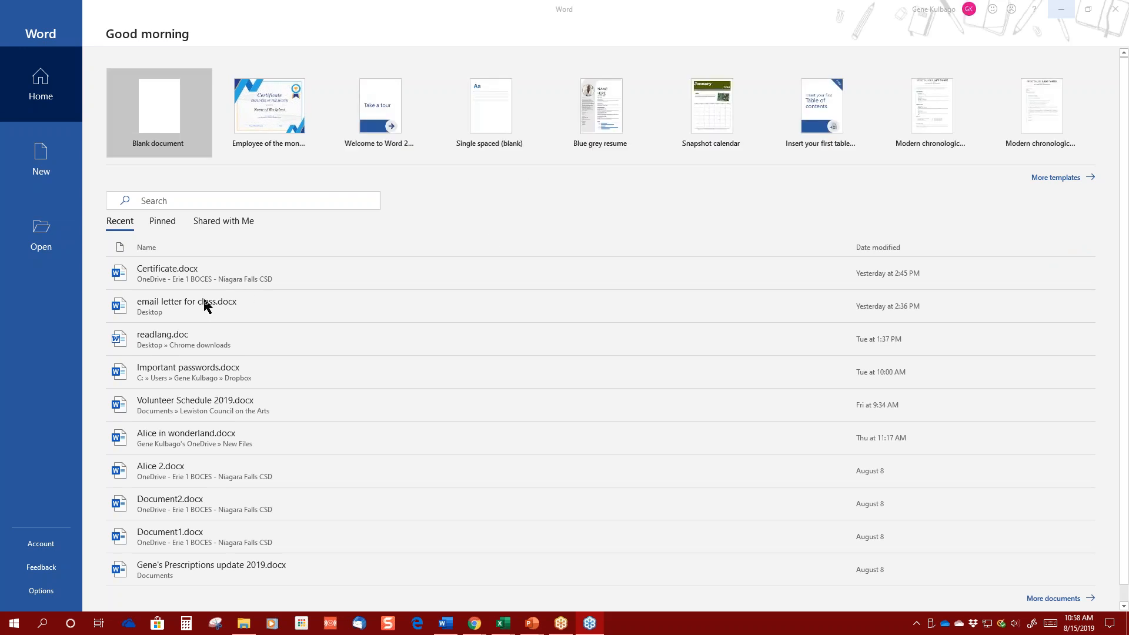
{"action": "left_click", "coordinate": [204, 305]}
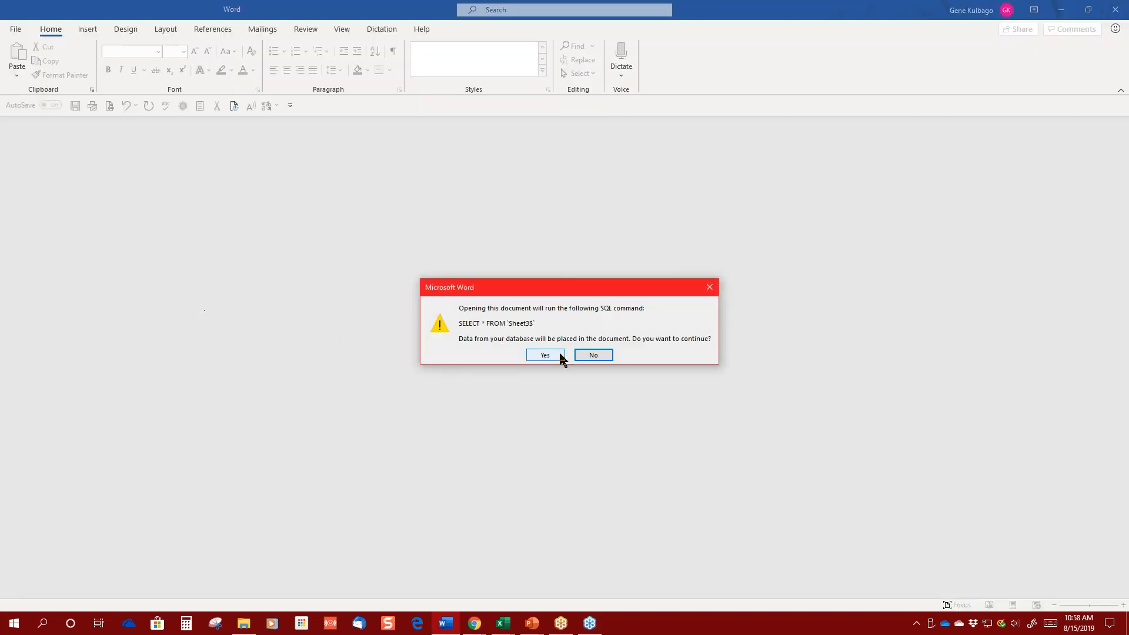
{"action": "left_click", "coordinate": [593, 355]}
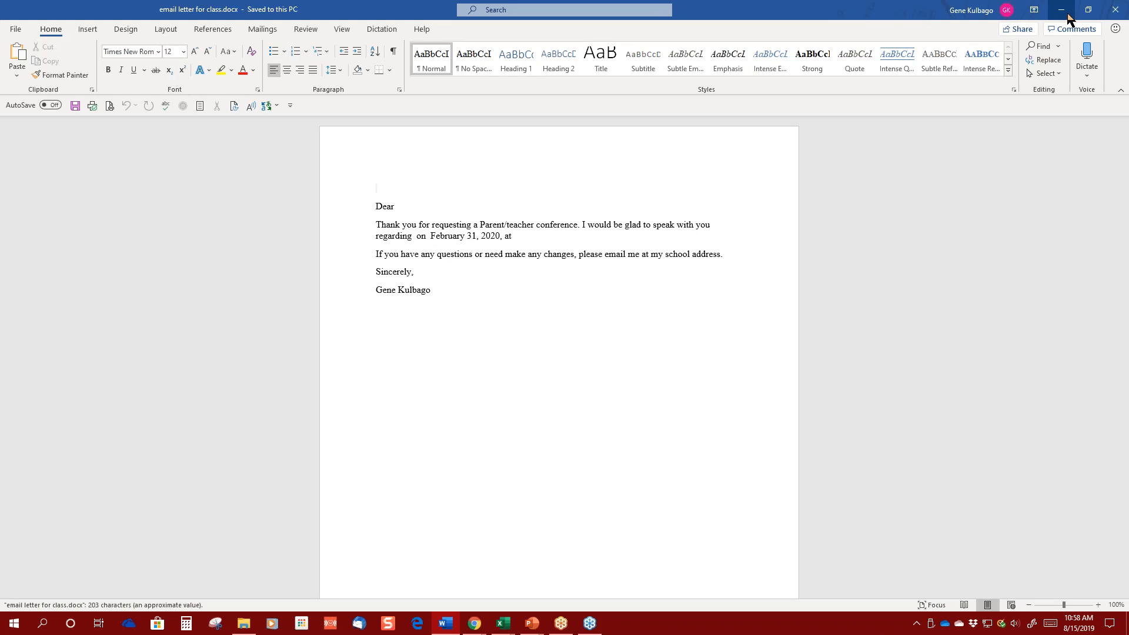
{"action": "left_click", "coordinate": [1062, 11]}
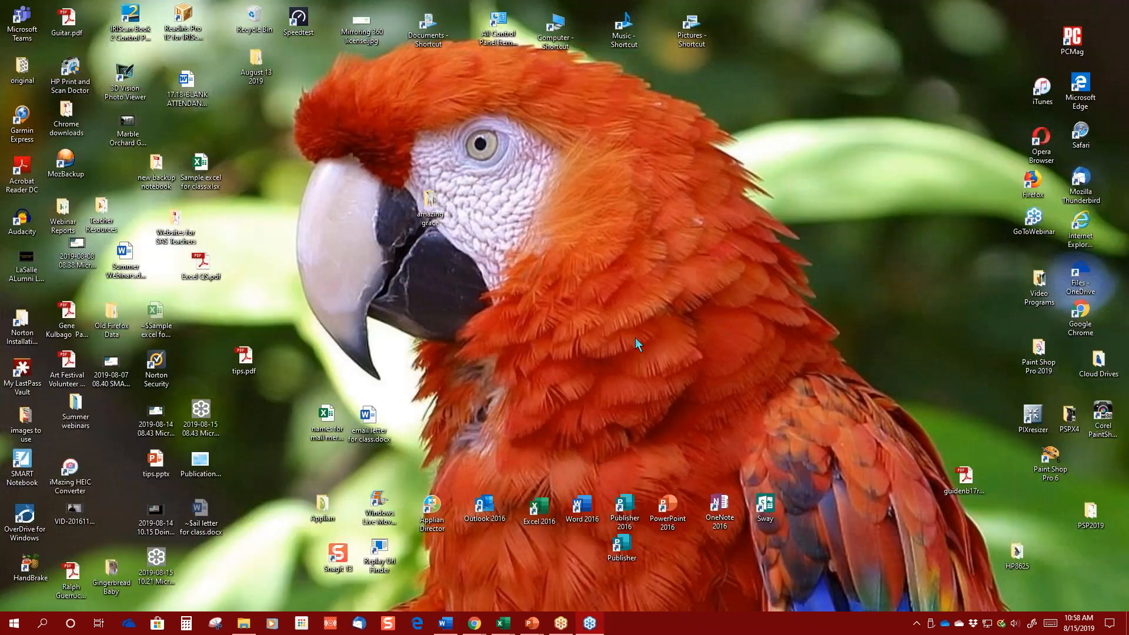
Switch to Excel to review the recipient columns in names for mail merge.xlsx, and close that workbook.
{"action": "mouse_move", "coordinate": [514, 628]}
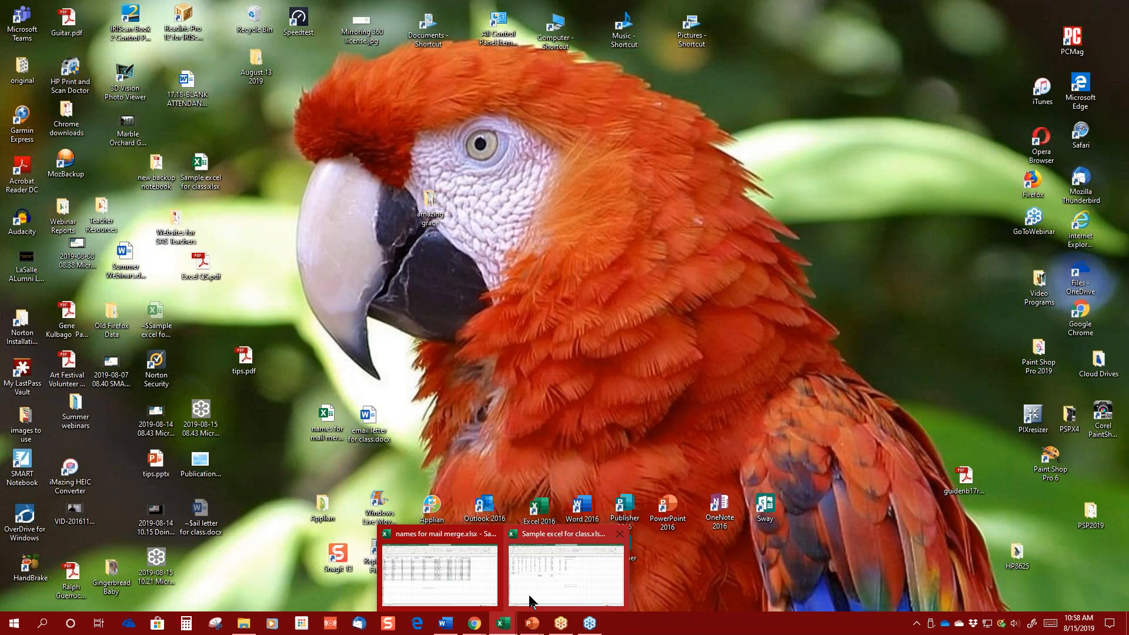
{"action": "mouse_move", "coordinate": [531, 601]}
{"action": "left_click", "coordinate": [452, 588]}
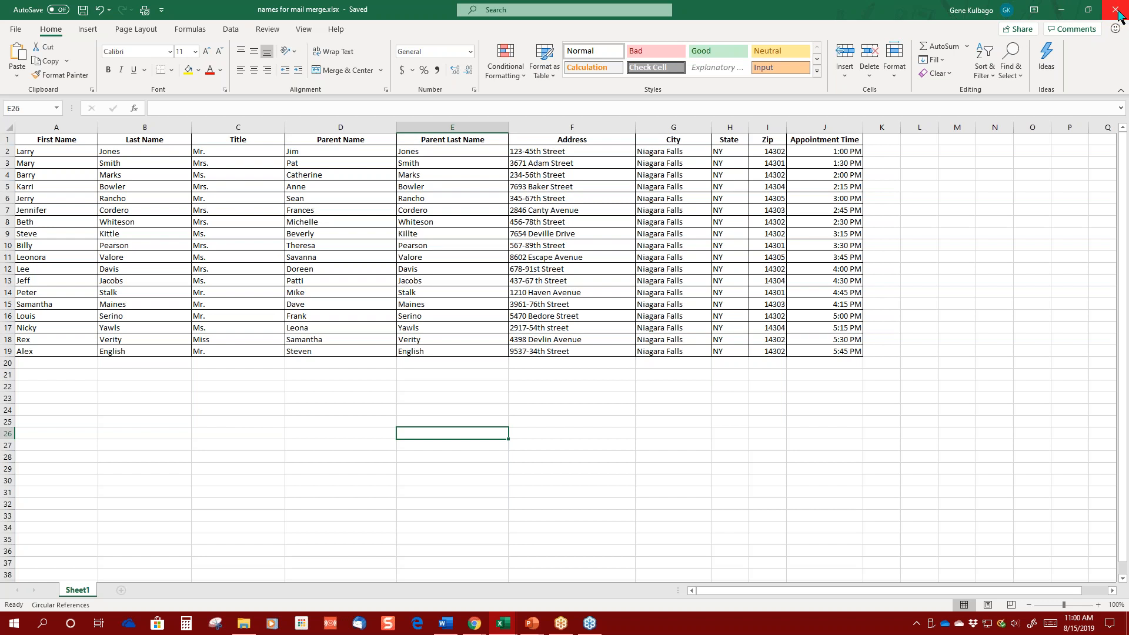
{"action": "left_click", "coordinate": [1117, 14]}
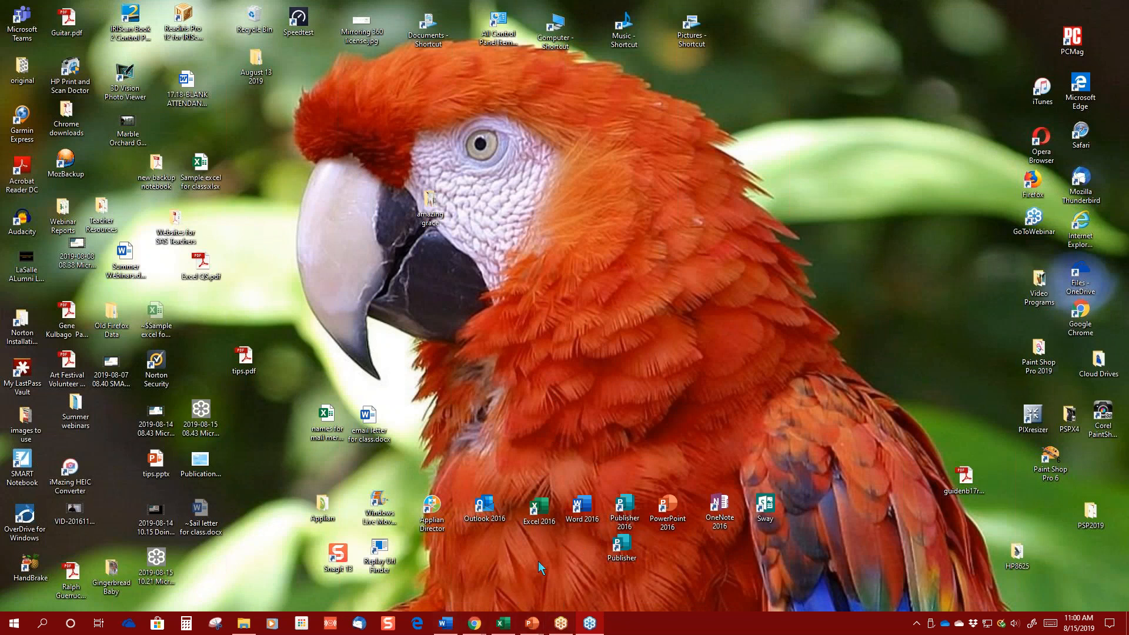
{"action": "double_click", "coordinate": [580, 515]}
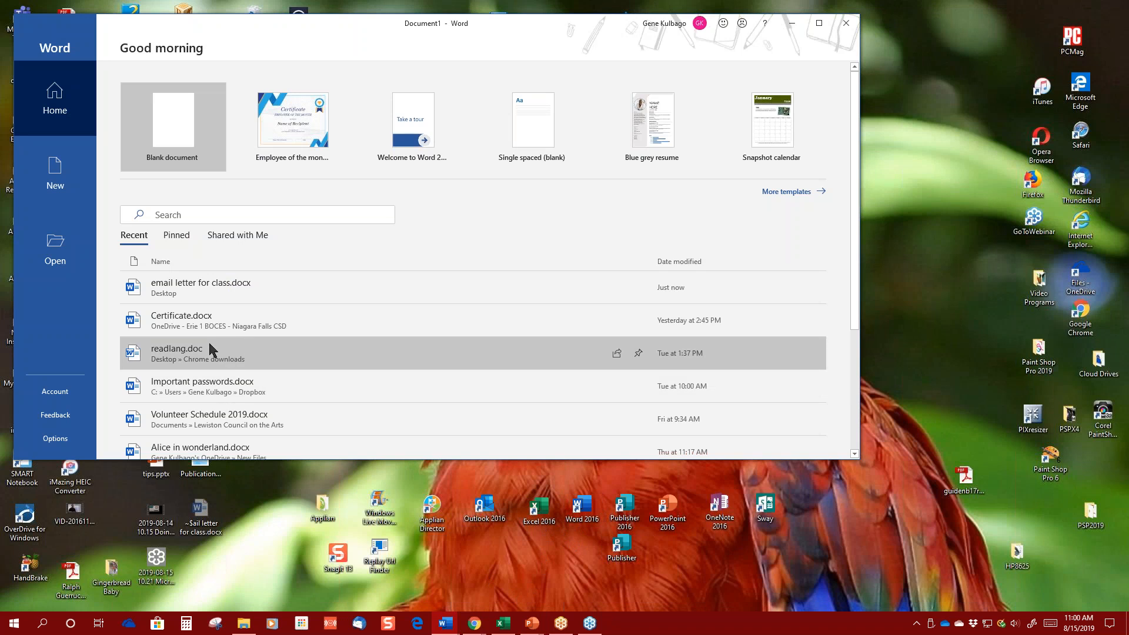
{"action": "left_click", "coordinate": [196, 282]}
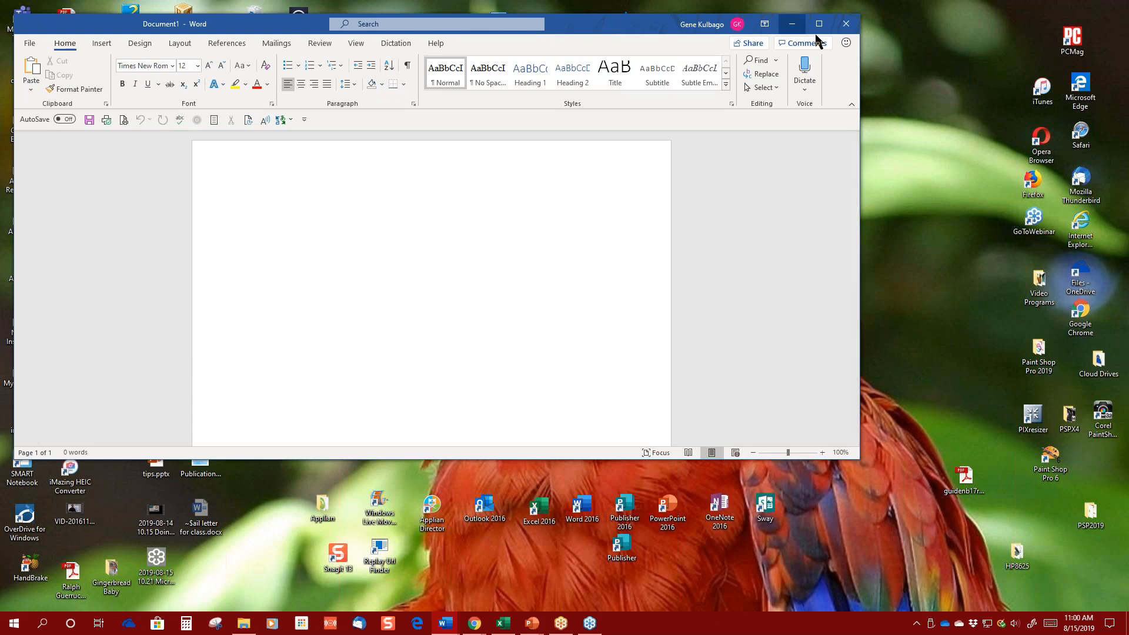
{"action": "left_click", "coordinate": [846, 25]}
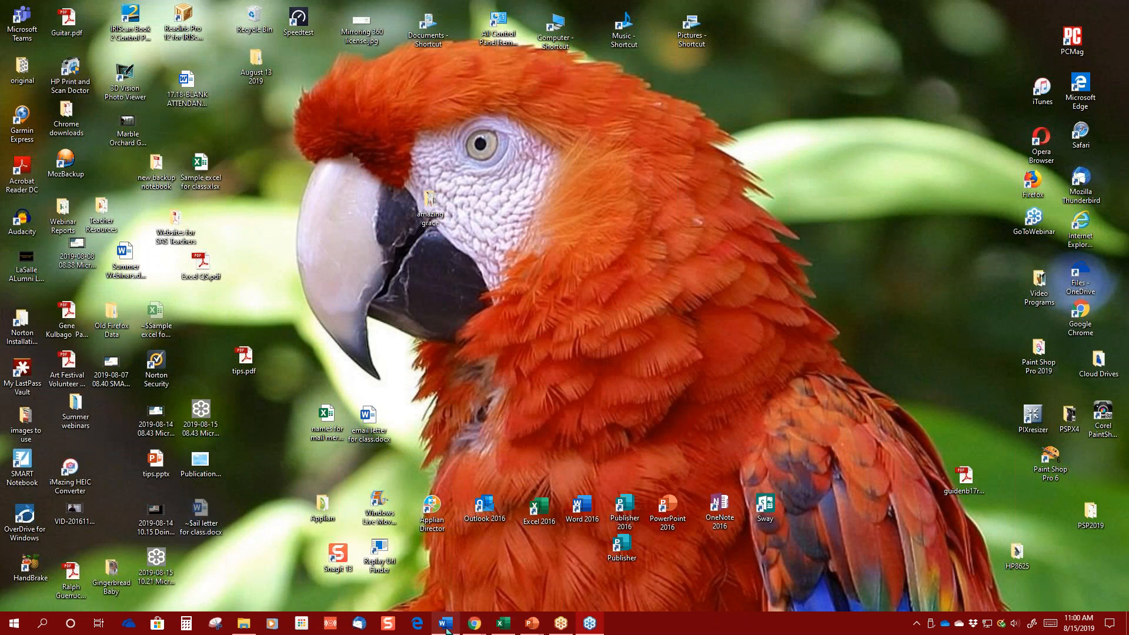
Return to the letter in Word and start the step-by-step mail merge for Letters, using the current document, up to recipient selection.
{"action": "mouse_move", "coordinate": [446, 628]}
{"action": "left_click", "coordinate": [433, 584]}
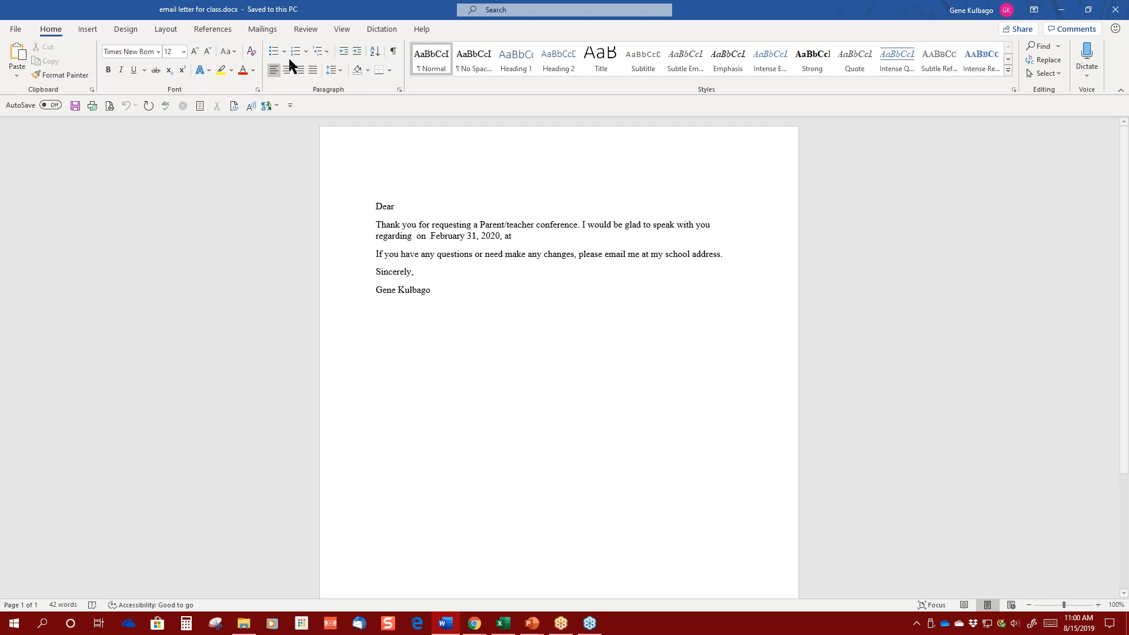
{"action": "left_click", "coordinate": [257, 31]}
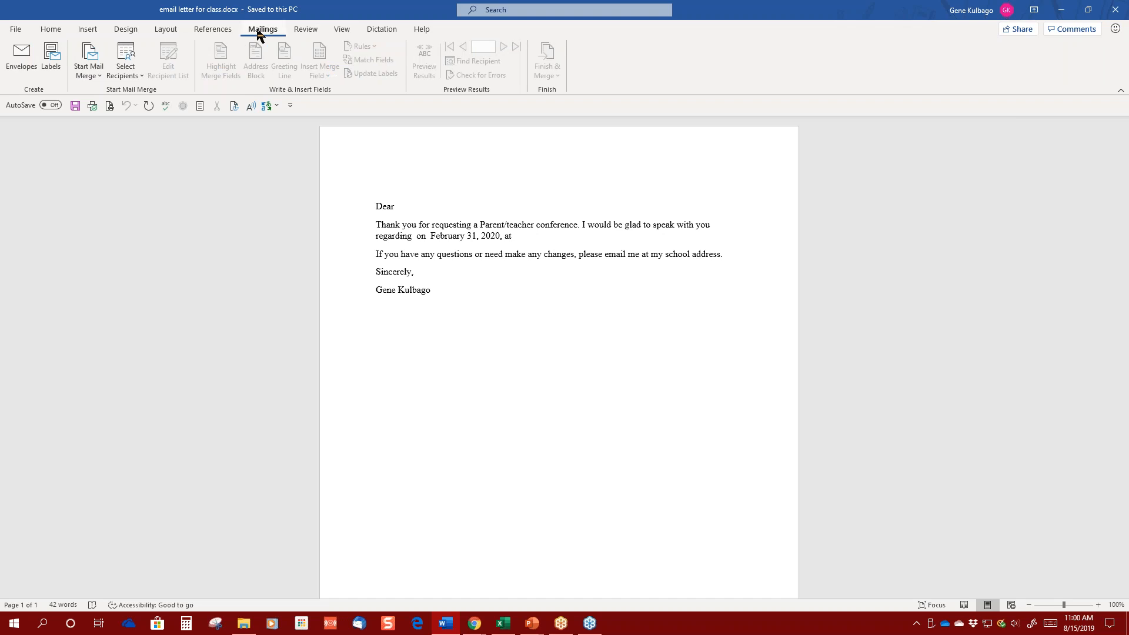
{"action": "left_click", "coordinate": [99, 84]}
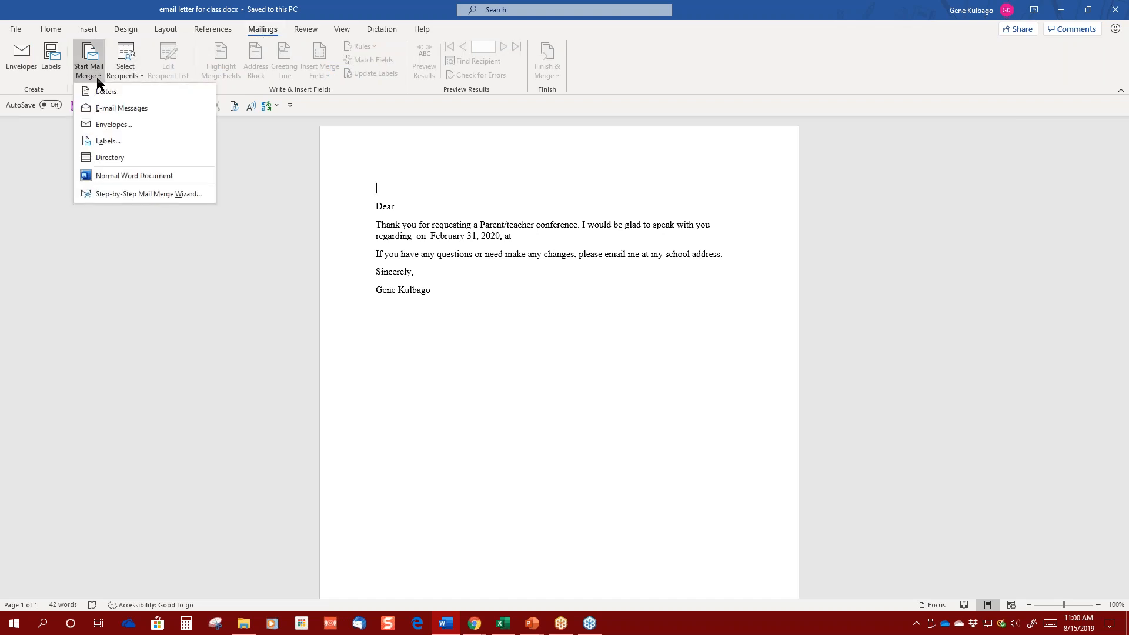
{"action": "left_click", "coordinate": [108, 195]}
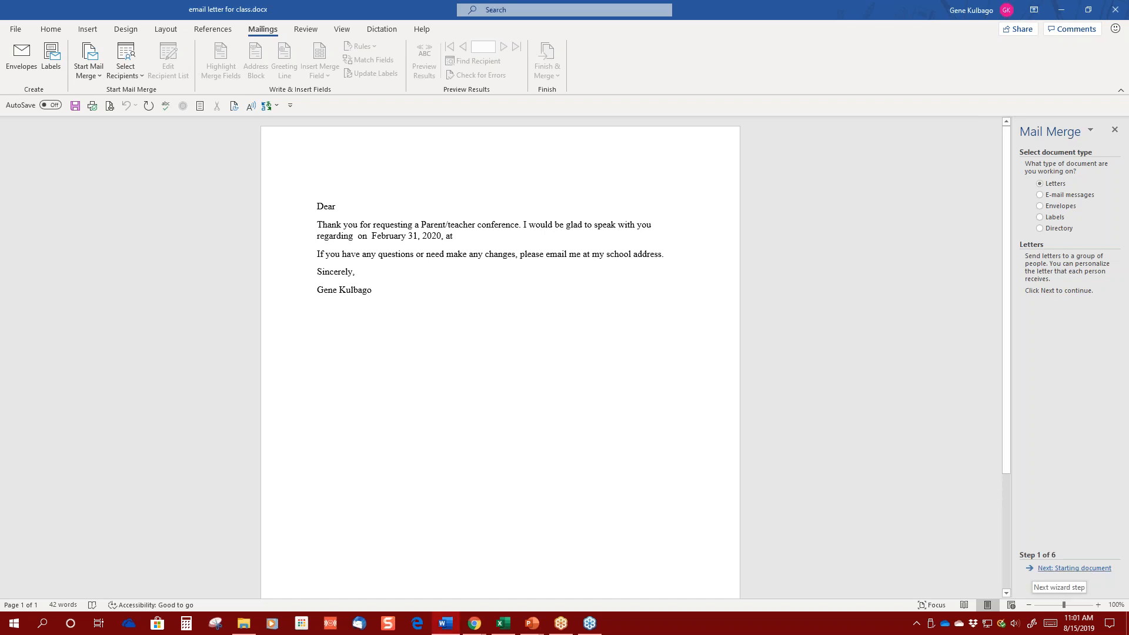
{"action": "left_click", "coordinate": [1058, 568]}
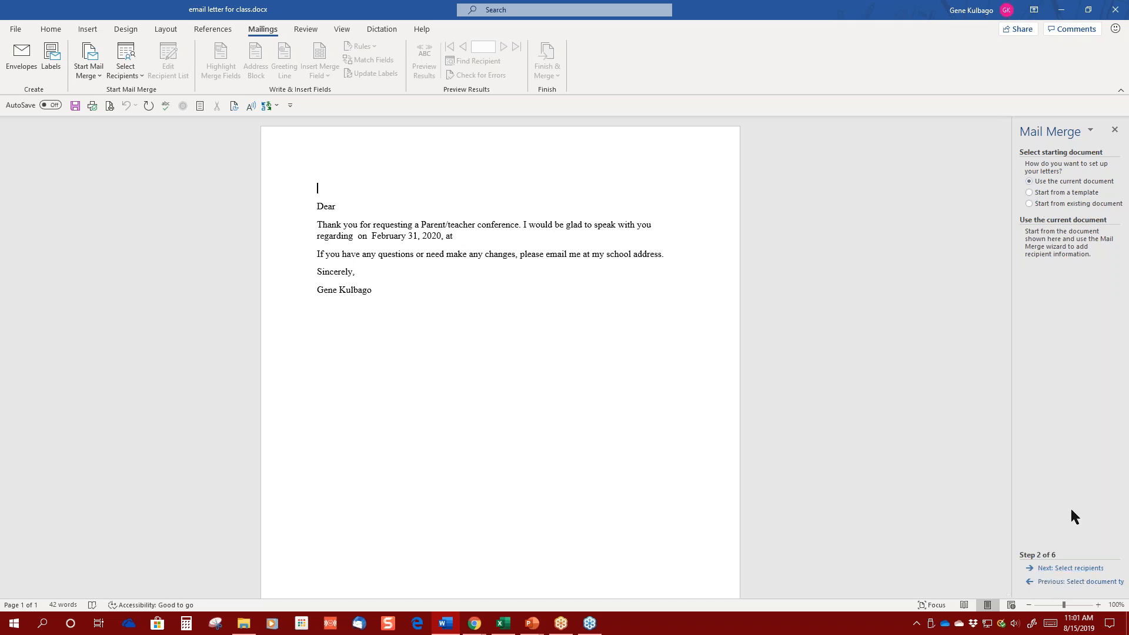
{"action": "left_click", "coordinate": [1086, 569]}
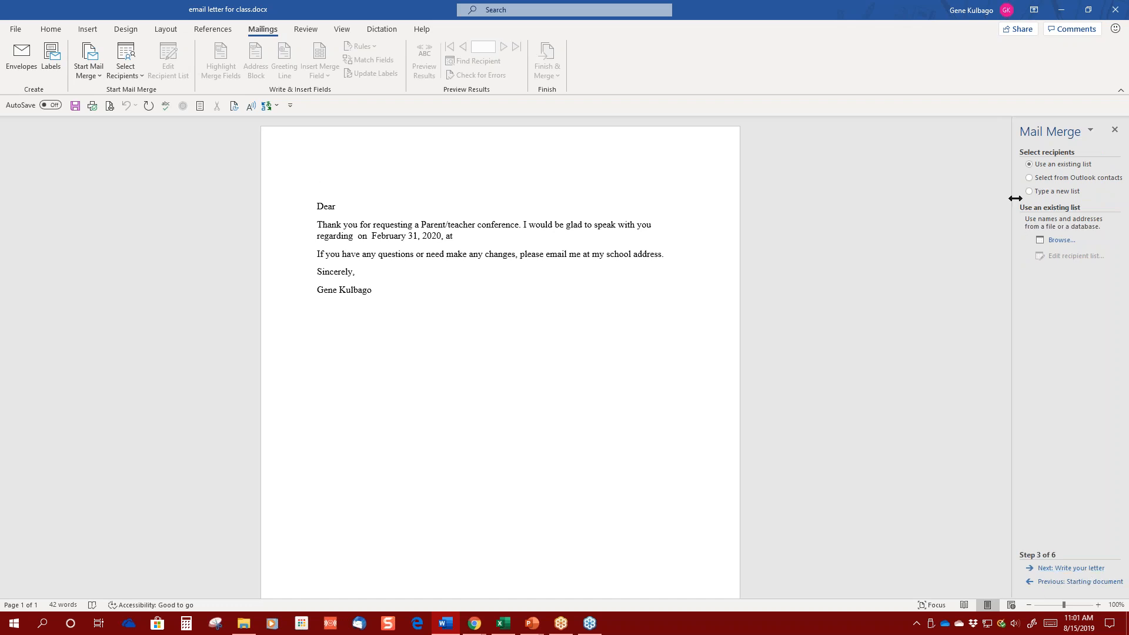
{"action": "left_click", "coordinate": [1063, 241]}
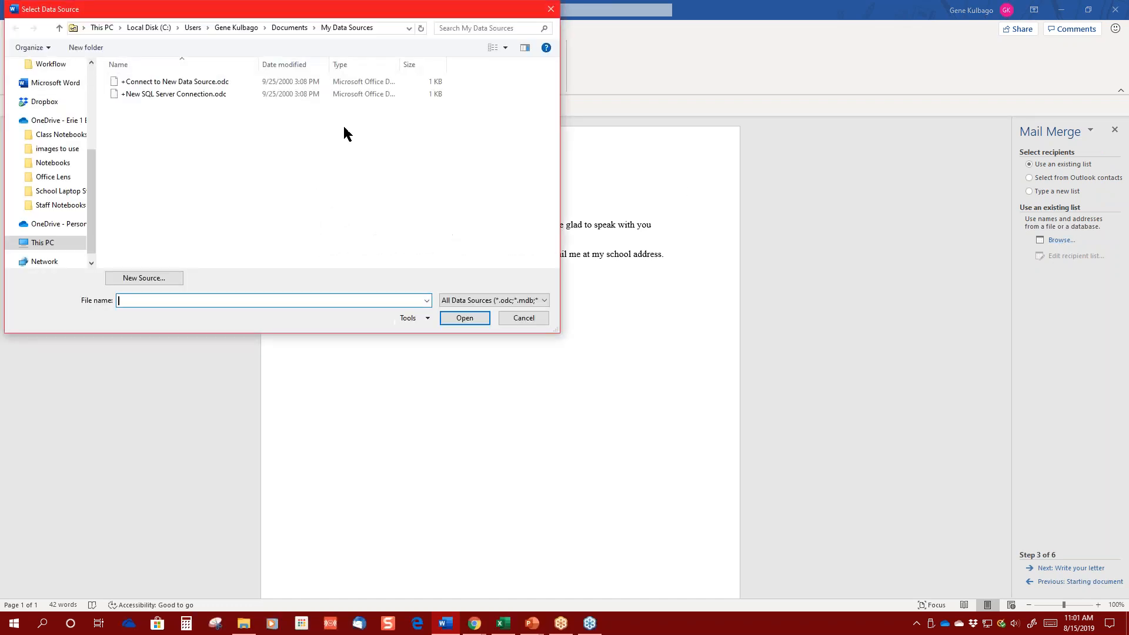
{"action": "left_click_drag", "start_coordinate": [334, 11], "coordinate": [787, 110]}
{"action": "scroll", "coordinate": [545, 222], "scroll_direction": "up", "scroll_amount": 5}
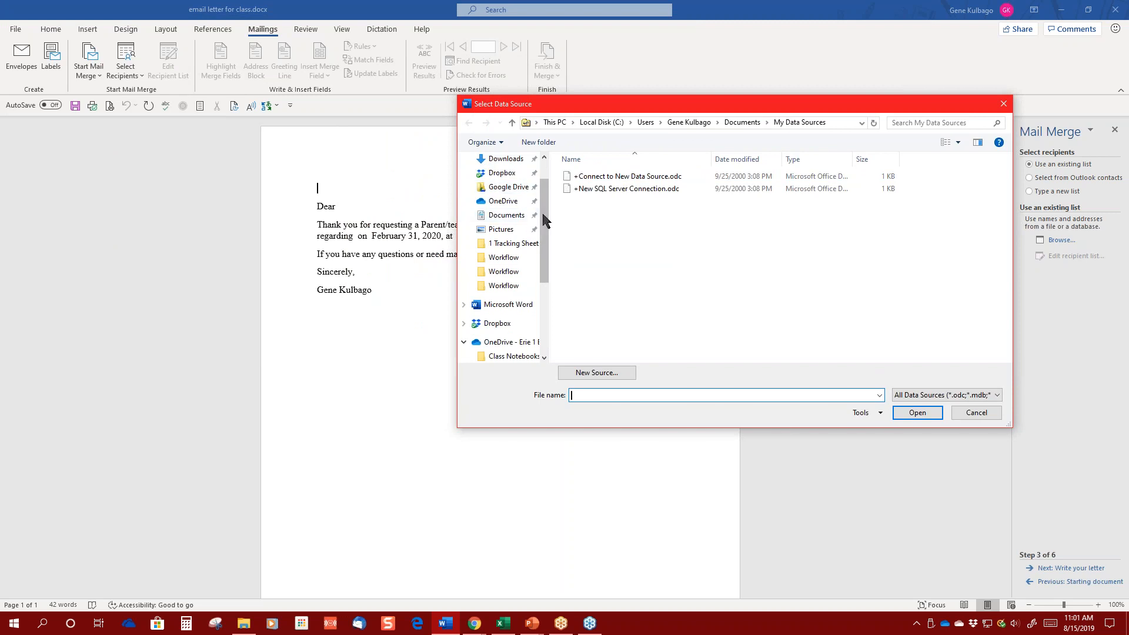
{"action": "scroll", "coordinate": [506, 177], "scroll_direction": "up", "scroll_amount": 2}
{"action": "left_click", "coordinate": [510, 185]}
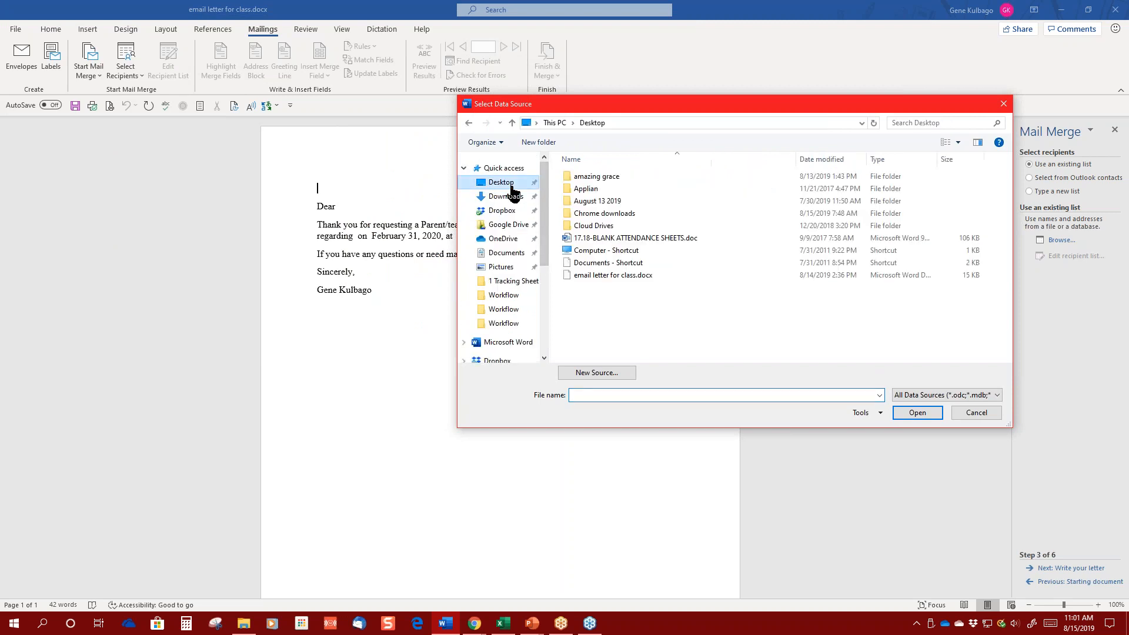
{"action": "scroll", "coordinate": [651, 218], "scroll_direction": "down", "scroll_amount": 1}
{"action": "scroll", "coordinate": [647, 221], "scroll_direction": "down", "scroll_amount": 3}
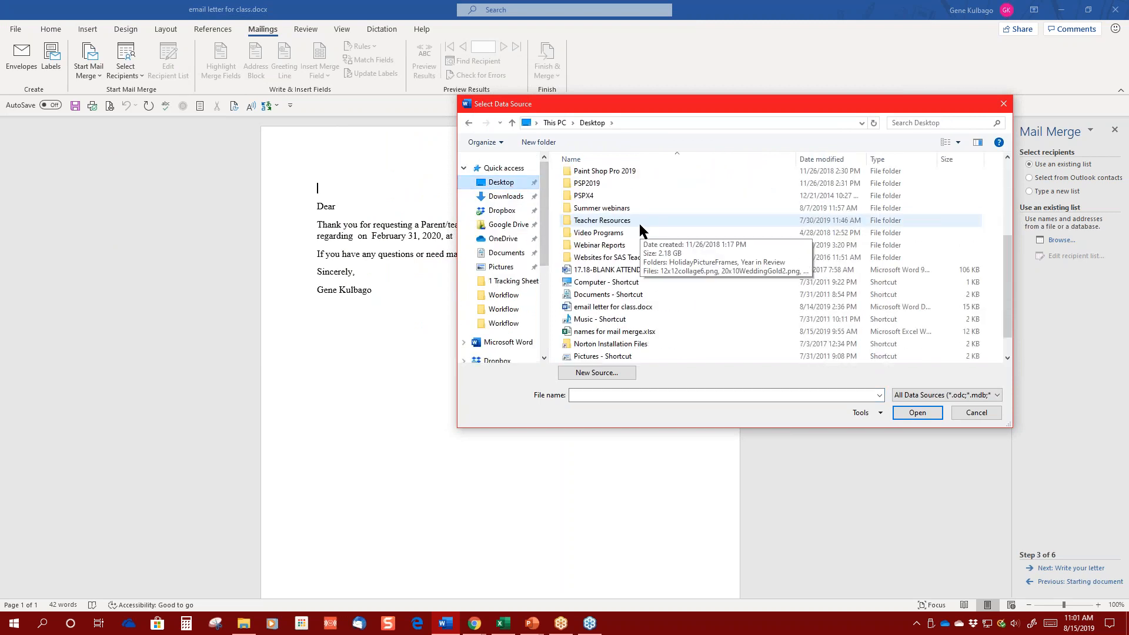
{"action": "left_click", "coordinate": [647, 333]}
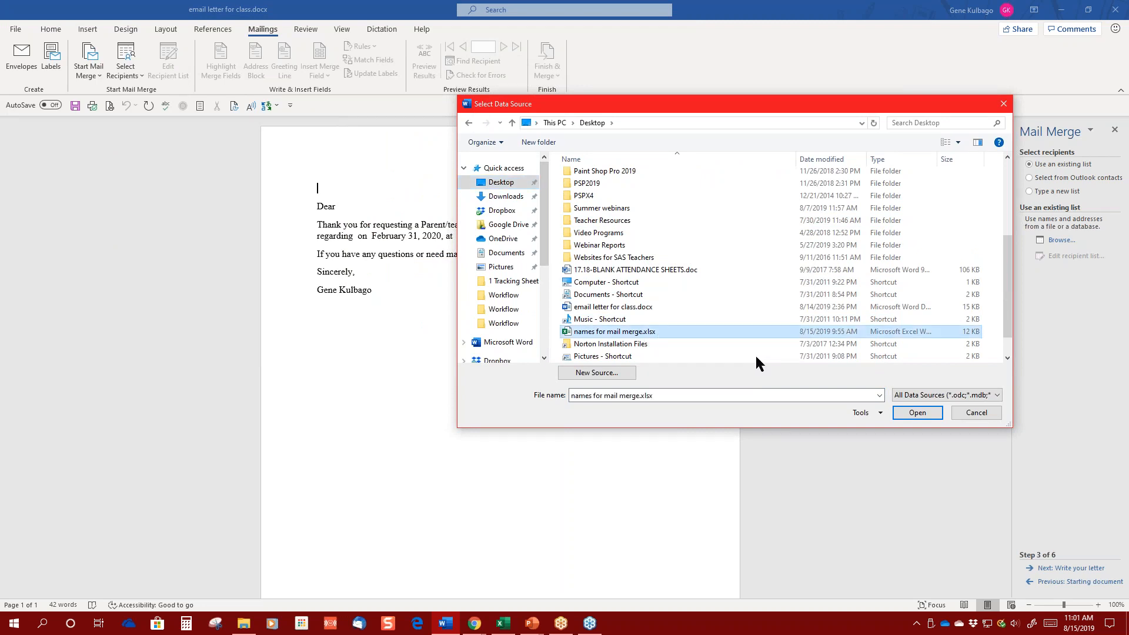
{"action": "left_click", "coordinate": [916, 413]}
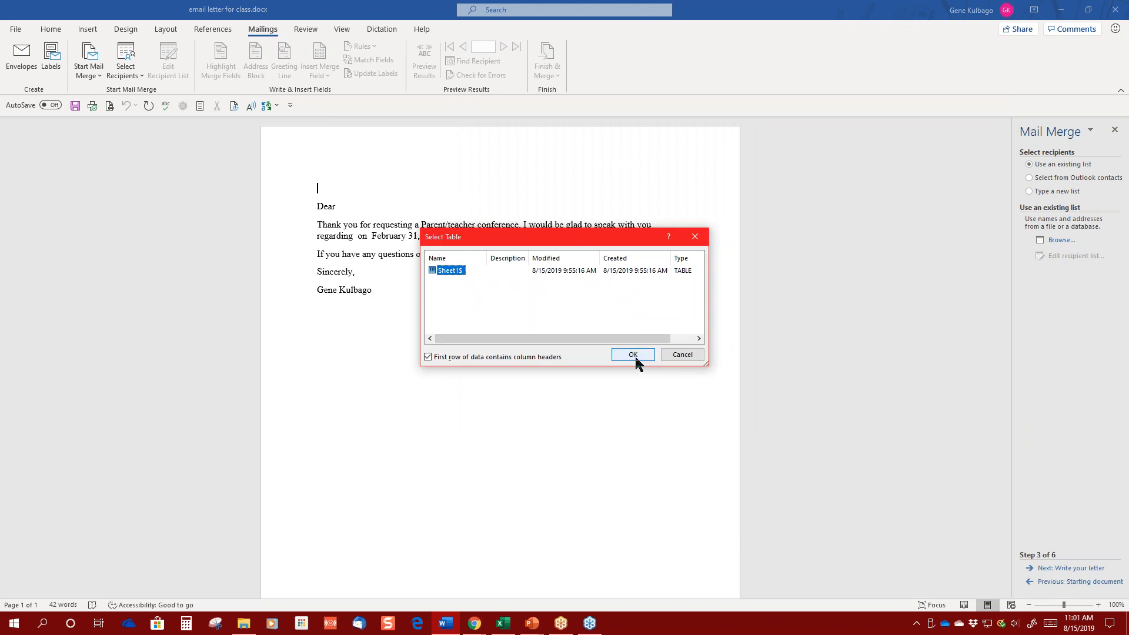
{"action": "left_click", "coordinate": [670, 356]}
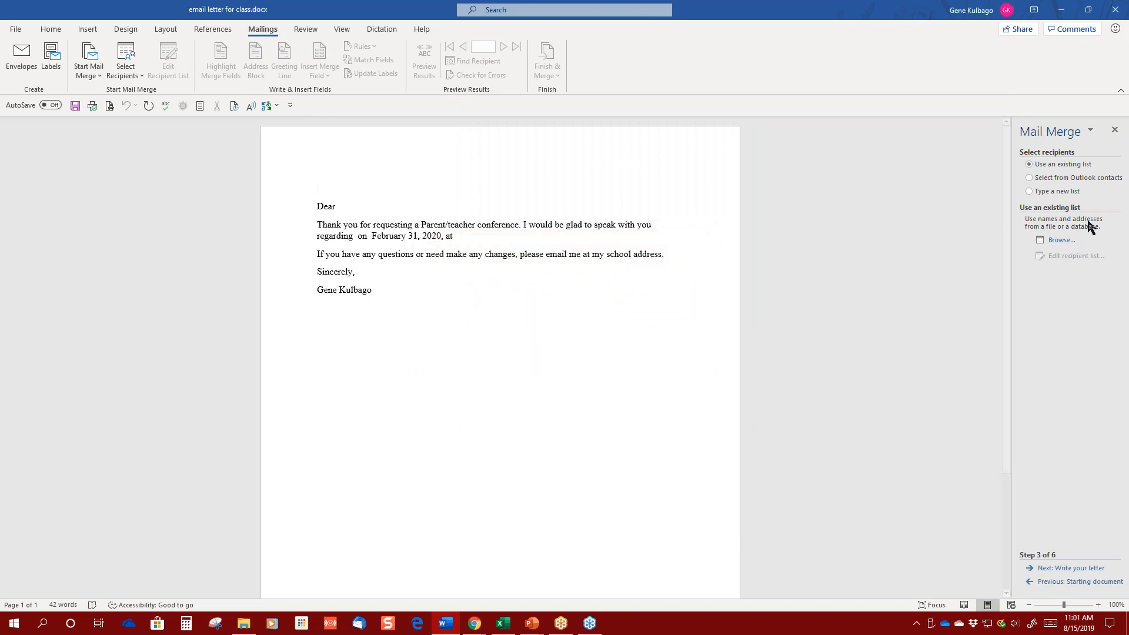
Browse to the Desktop for an existing recipient list and open Sample excel for class.xlsx as the data source.
{"action": "left_click", "coordinate": [1069, 243]}
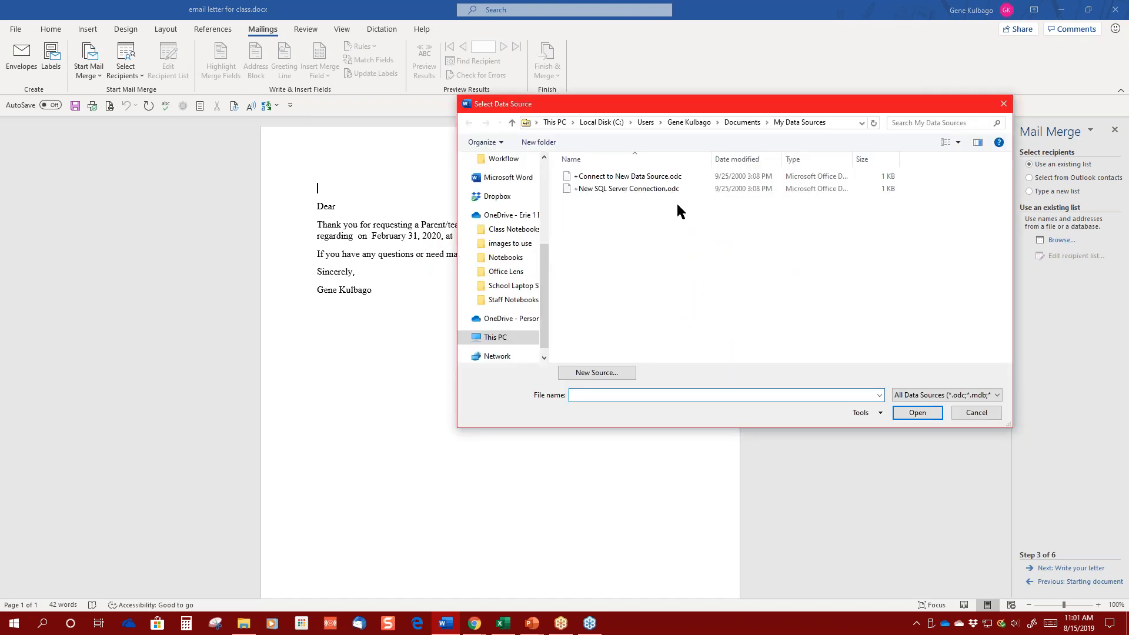
{"action": "left_click_drag", "start_coordinate": [545, 251], "coordinate": [536, 199]}
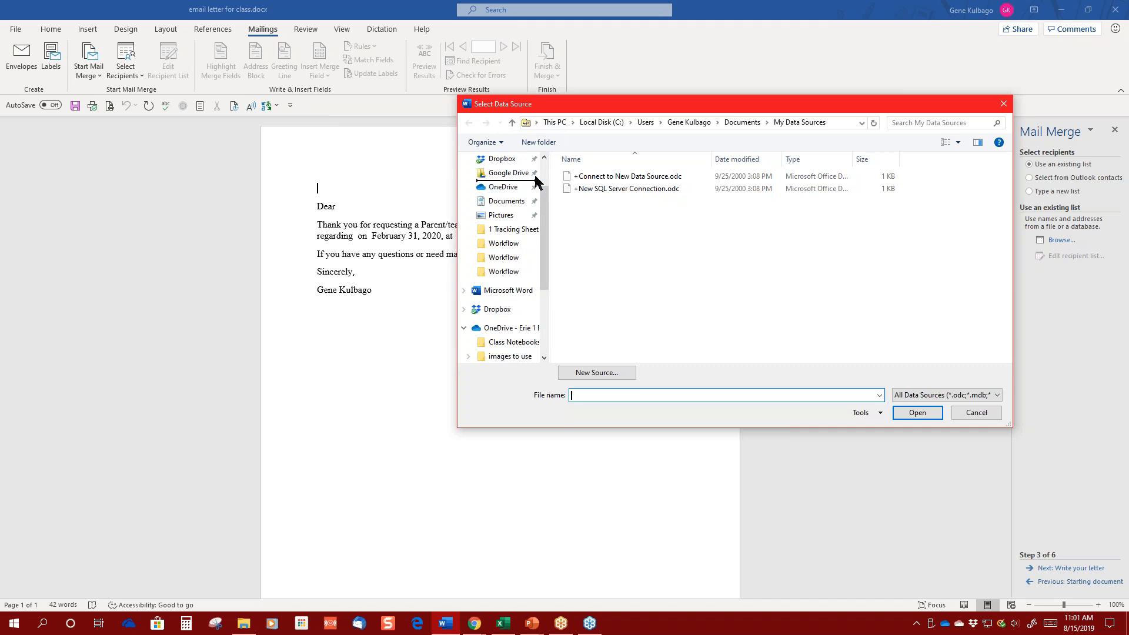
{"action": "left_click_drag", "start_coordinate": [547, 256], "coordinate": [501, 176]}
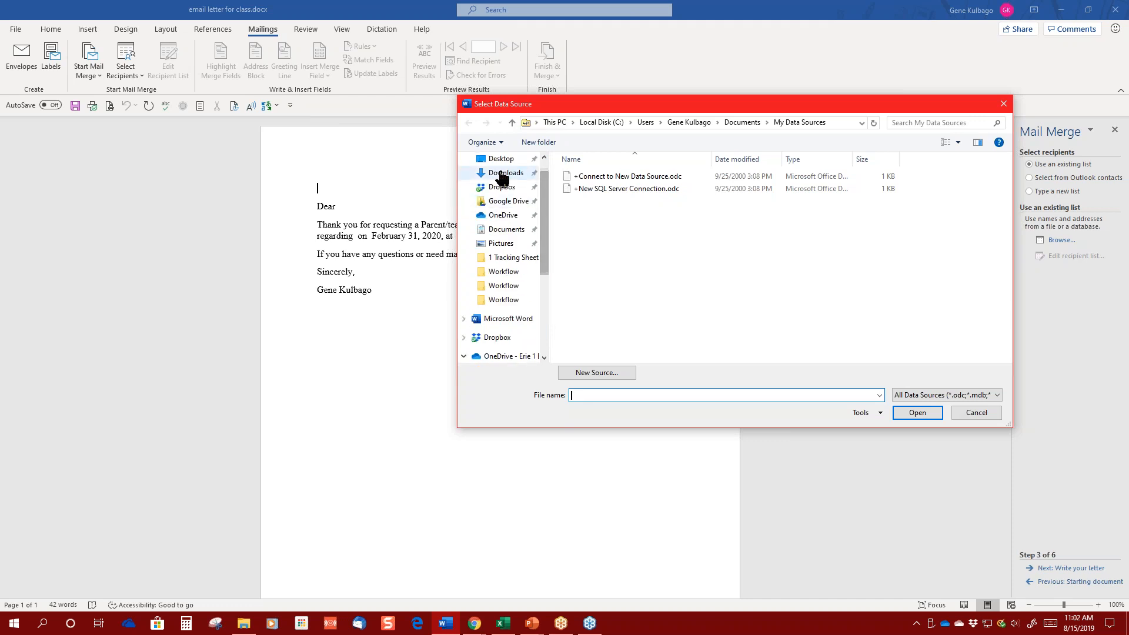
{"action": "left_click", "coordinate": [499, 159]}
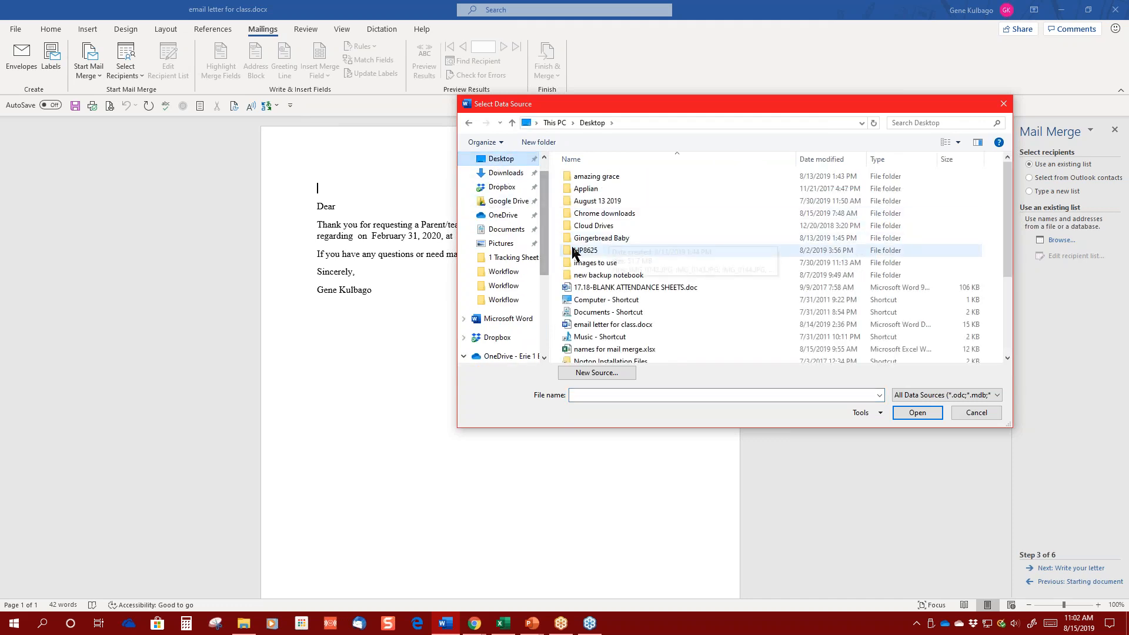
{"action": "scroll", "coordinate": [664, 258], "scroll_direction": "down", "scroll_amount": 4}
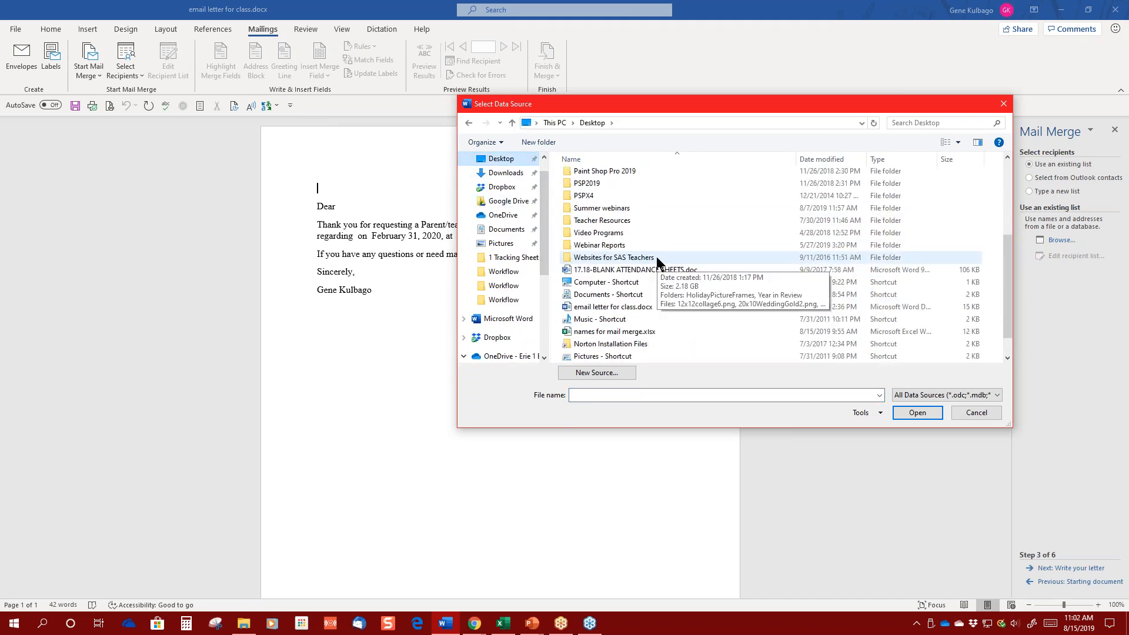
{"action": "scroll", "coordinate": [653, 294], "scroll_direction": "down", "scroll_amount": 1}
{"action": "left_click", "coordinate": [650, 344]}
{"action": "left_click", "coordinate": [900, 415]}
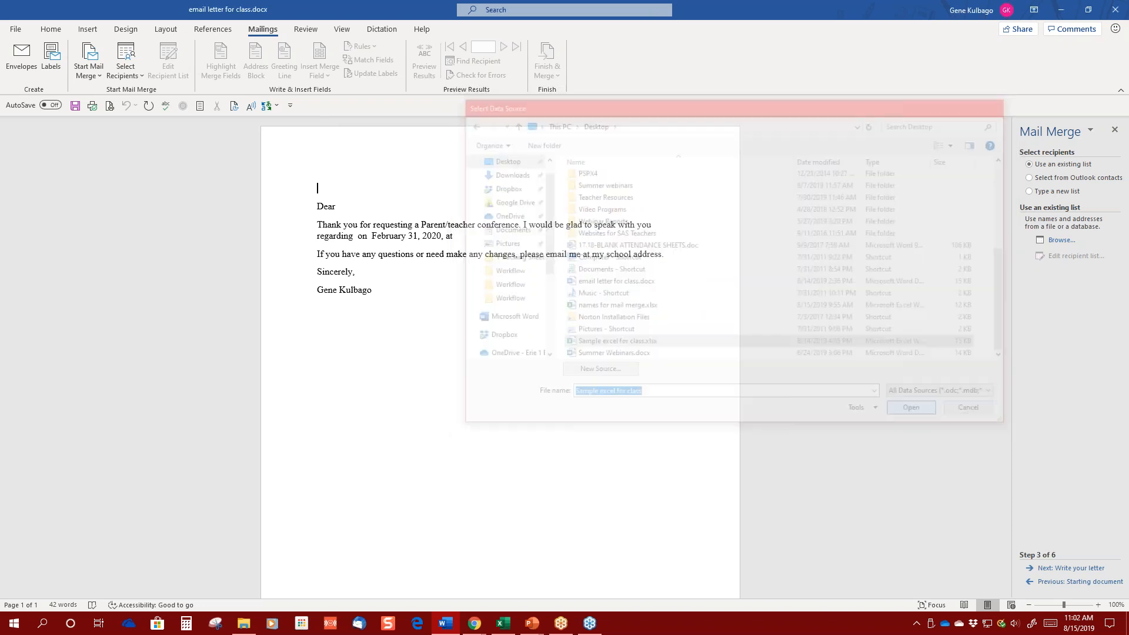
Select the Parent Information$ table, with the first row as column headers, and accept all its recipients for the merge.
{"action": "left_click", "coordinate": [456, 292]}
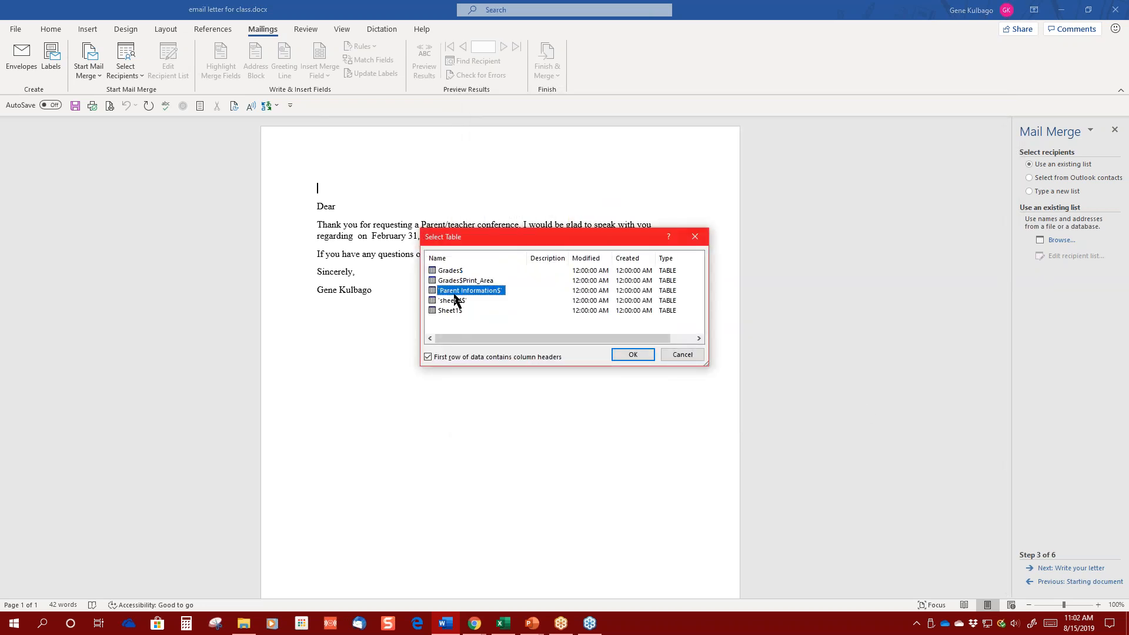
{"action": "left_click", "coordinate": [632, 356]}
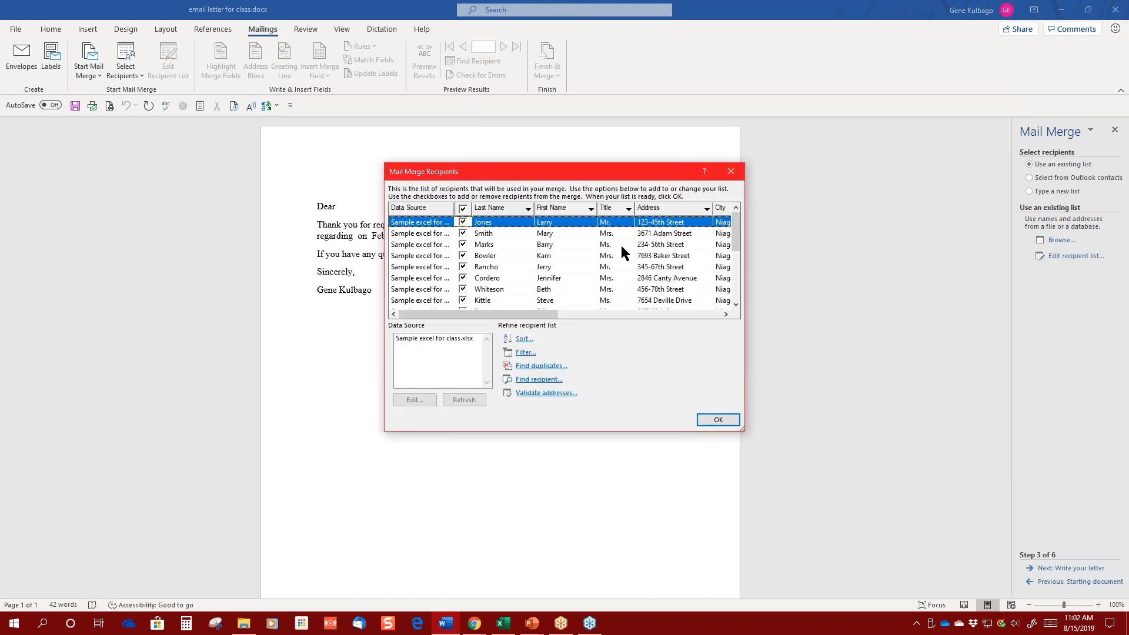
{"action": "left_click", "coordinate": [717, 424]}
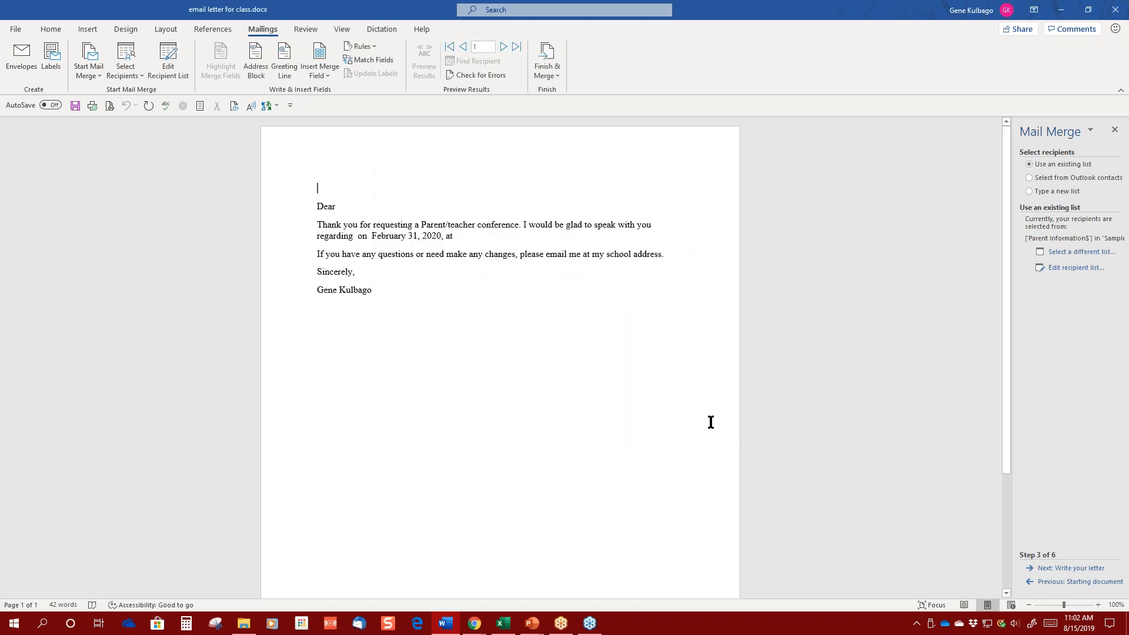
Advance to writing the letter and insert the First Name database field on the blank line above "Dear".
{"action": "left_click", "coordinate": [1061, 569]}
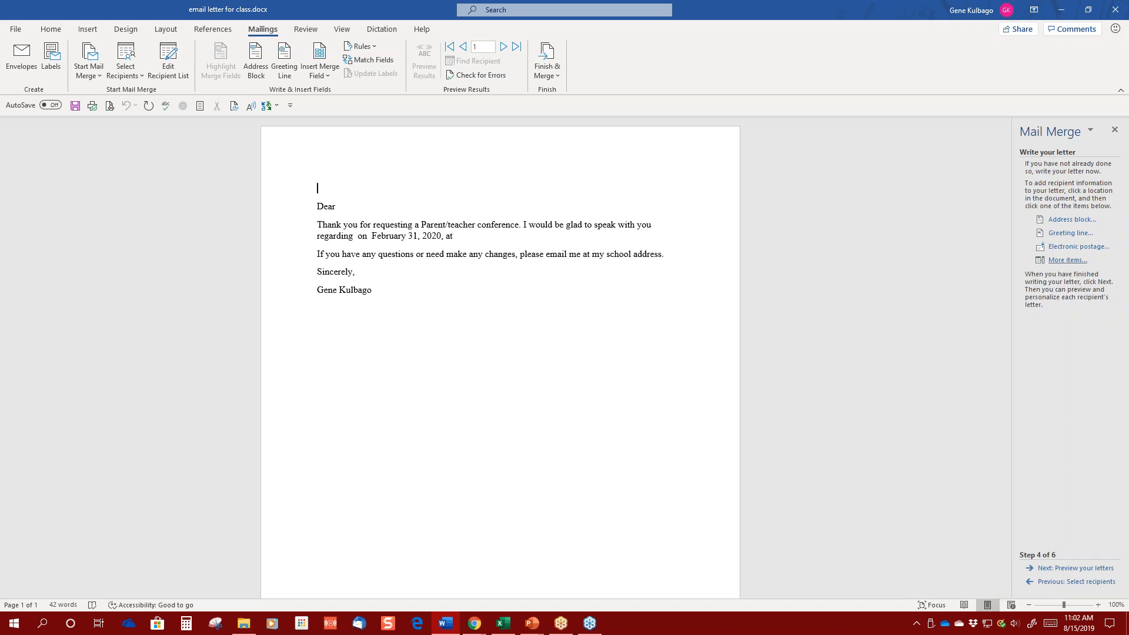
{"action": "left_click", "coordinate": [1068, 260]}
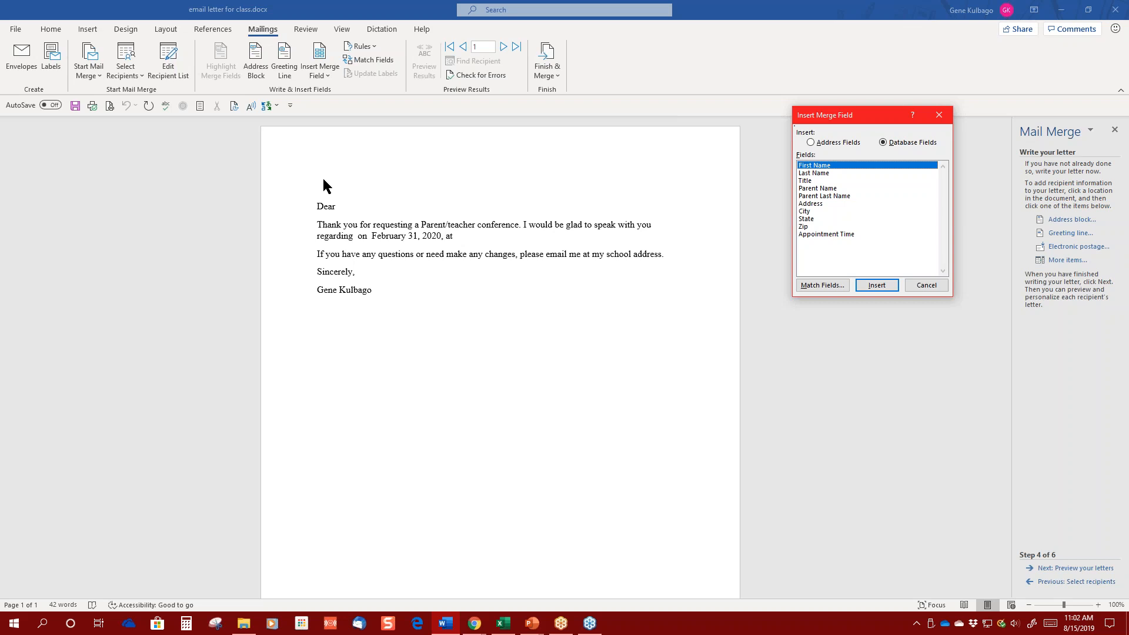
{"action": "left_click", "coordinate": [868, 286]}
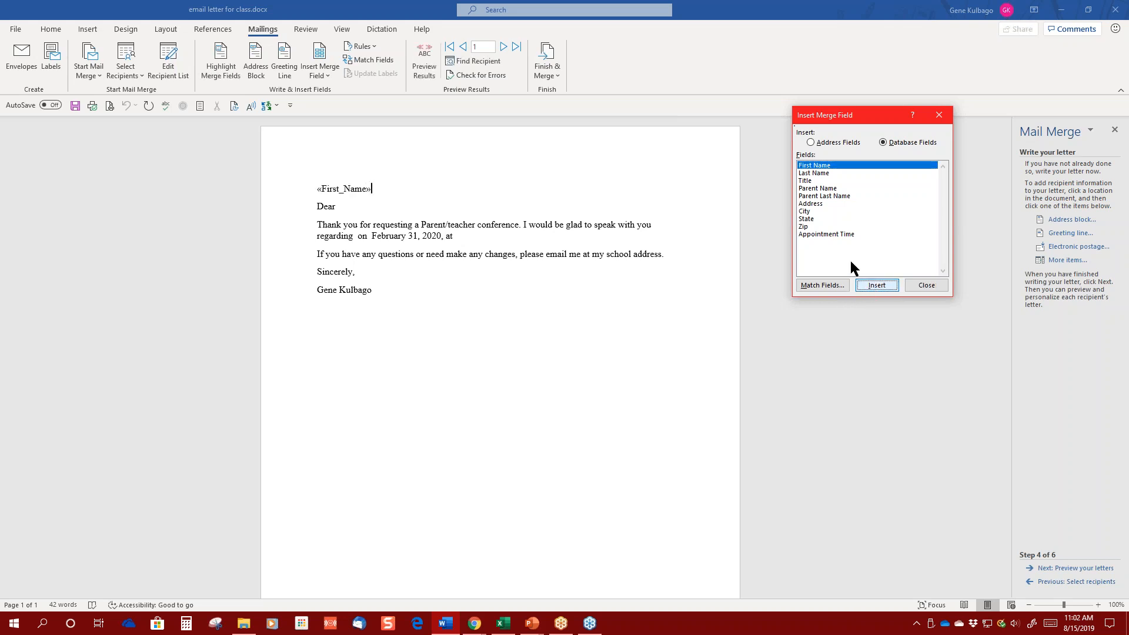
Insert the Last Name database field directly after the First Name field.
{"action": "left_click", "coordinate": [810, 173]}
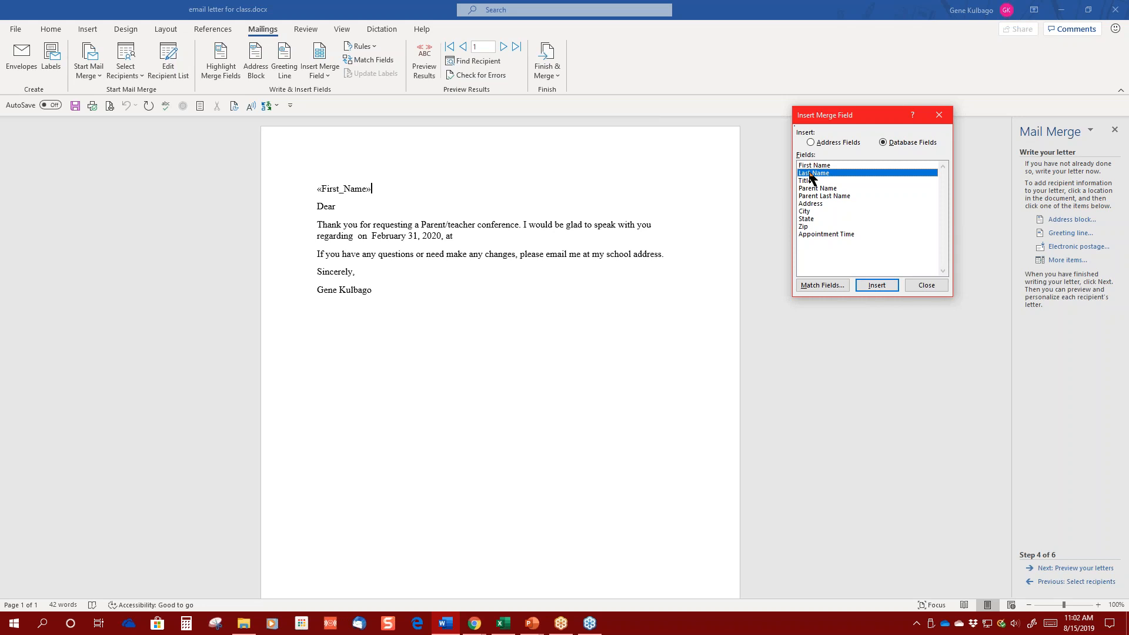
{"action": "left_click", "coordinate": [876, 285]}
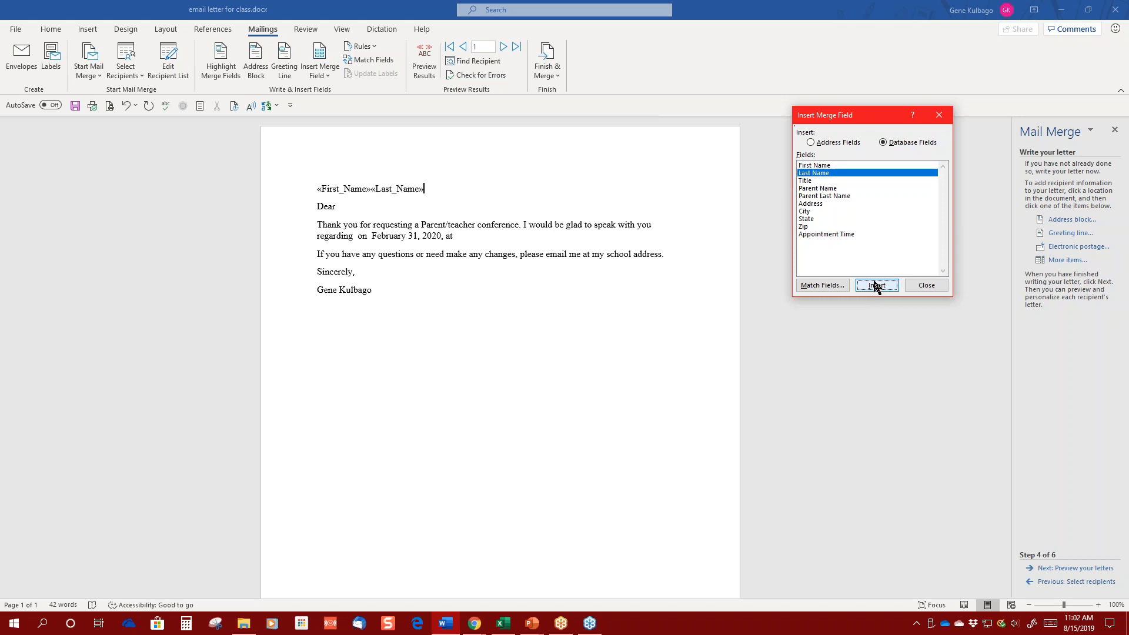
{"action": "left_click", "coordinate": [928, 287]}
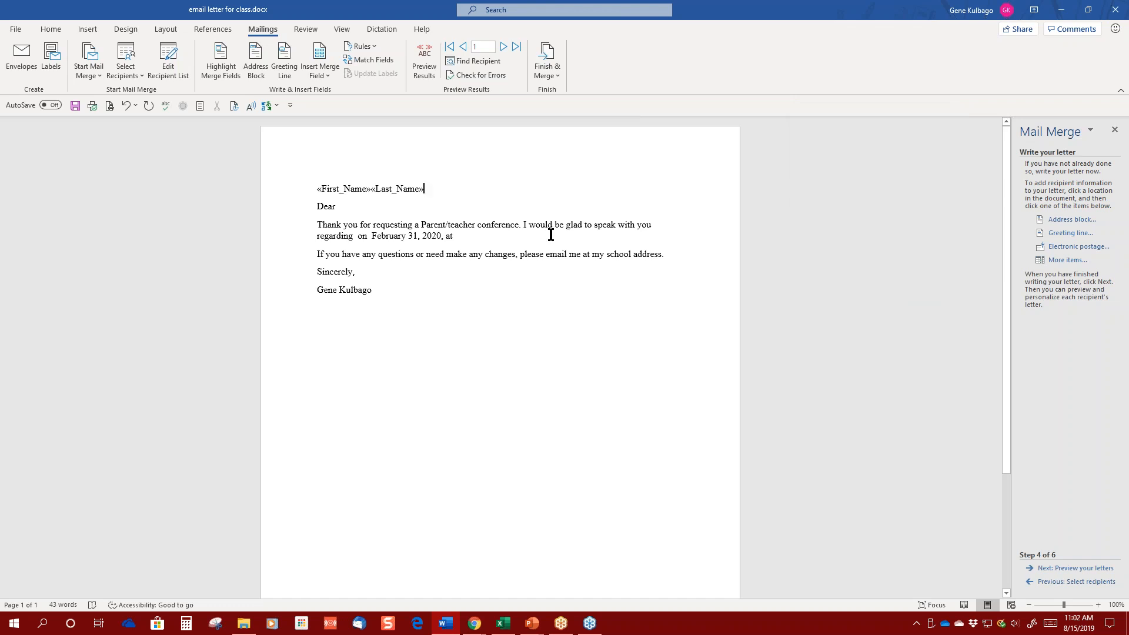
Insert the Address database field on a new line below the name fields.
{"action": "key", "text": "Return"}
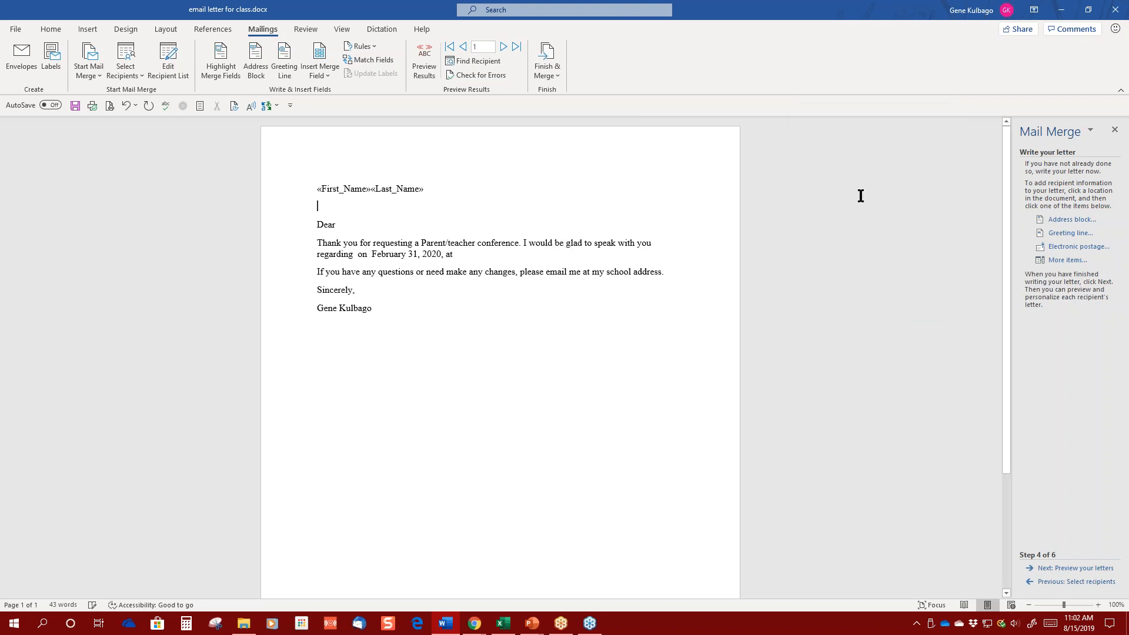
{"action": "left_click", "coordinate": [1068, 260]}
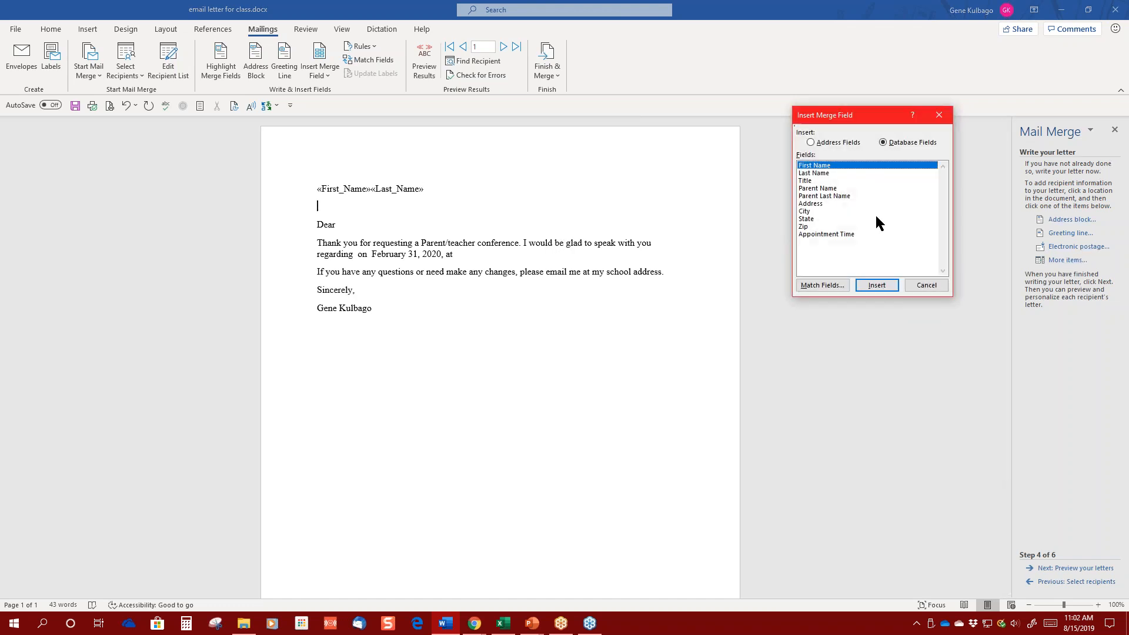
{"action": "left_click", "coordinate": [817, 204]}
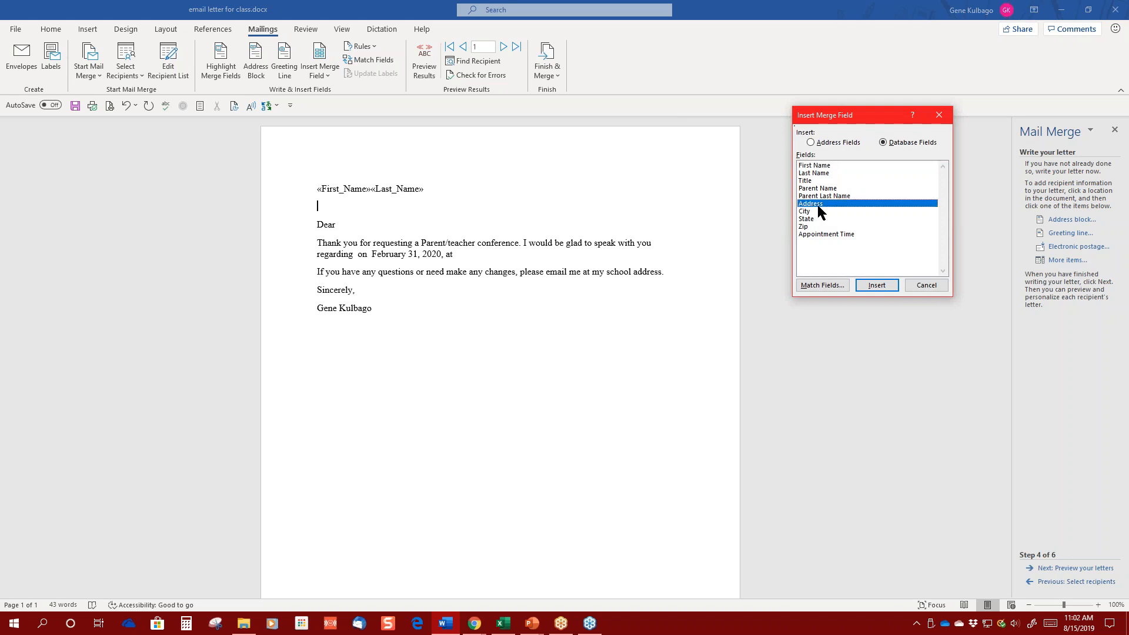
{"action": "left_click", "coordinate": [880, 287]}
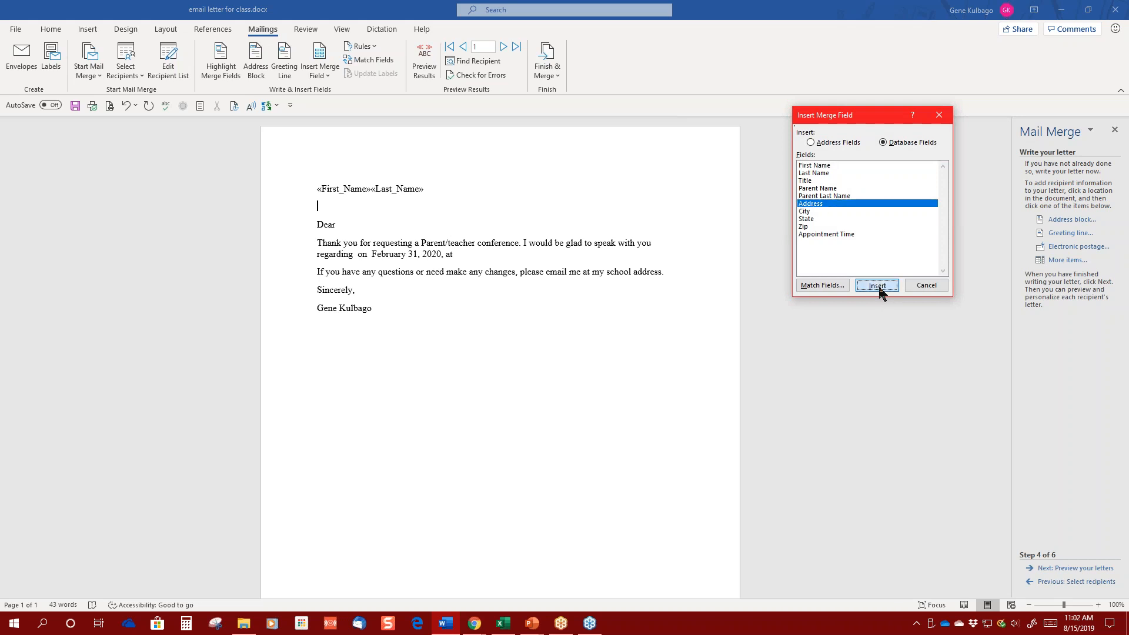
{"action": "left_click", "coordinate": [926, 285]}
Insert the State and Zip database fields on a new line below the Address field.
{"action": "key", "text": "Return"}
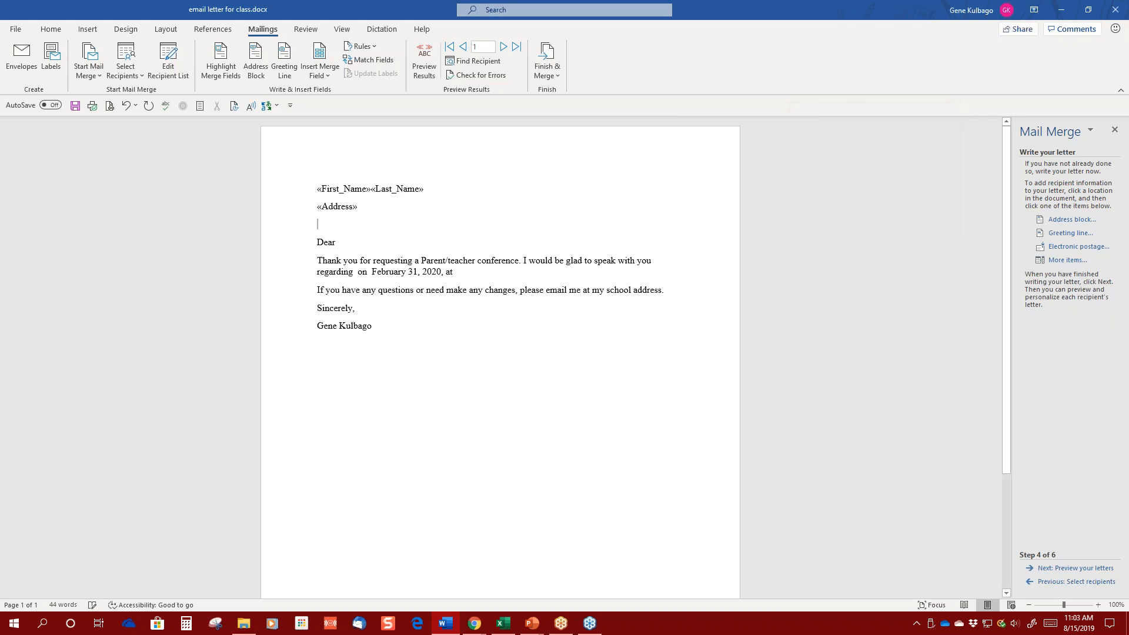
{"action": "left_click", "coordinate": [1055, 263]}
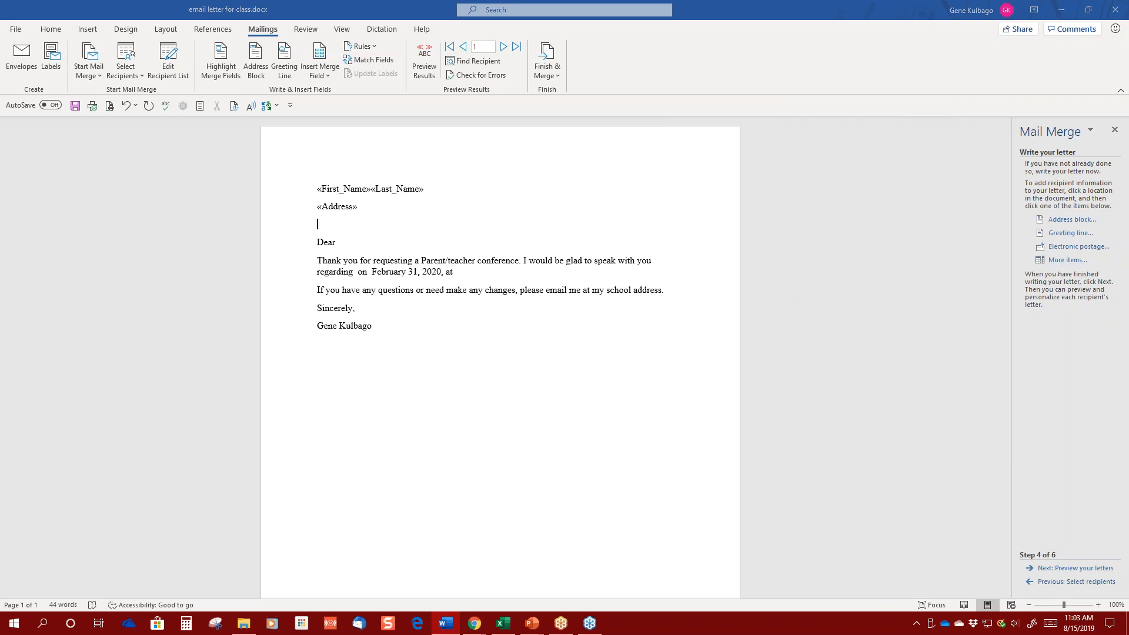
{"action": "left_click", "coordinate": [810, 212]}
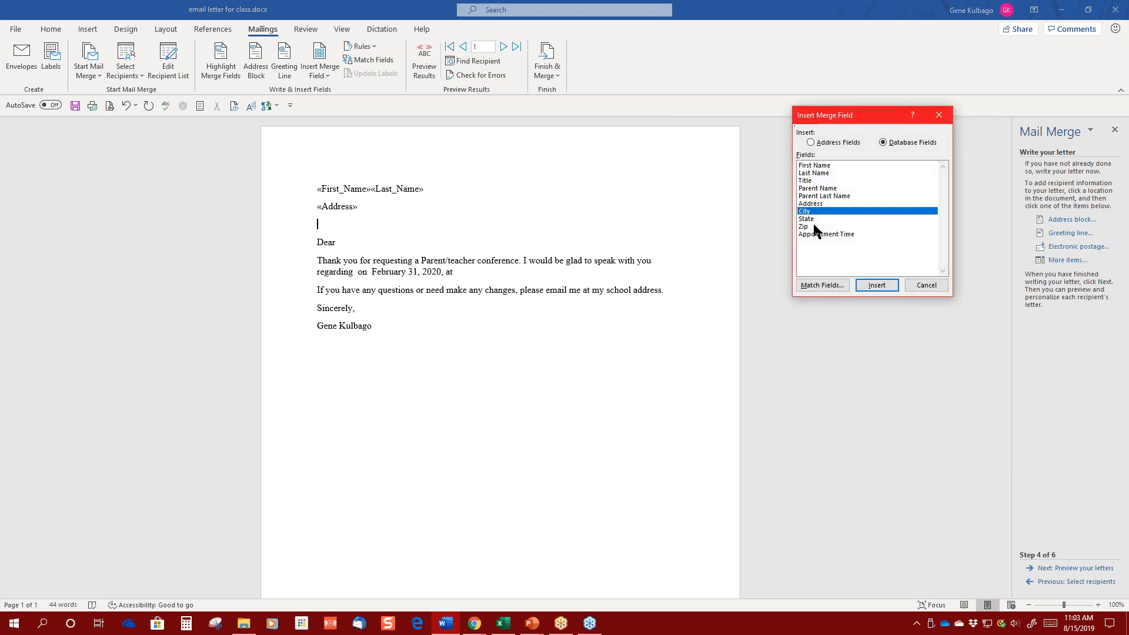
{"action": "left_click", "coordinate": [805, 218]}
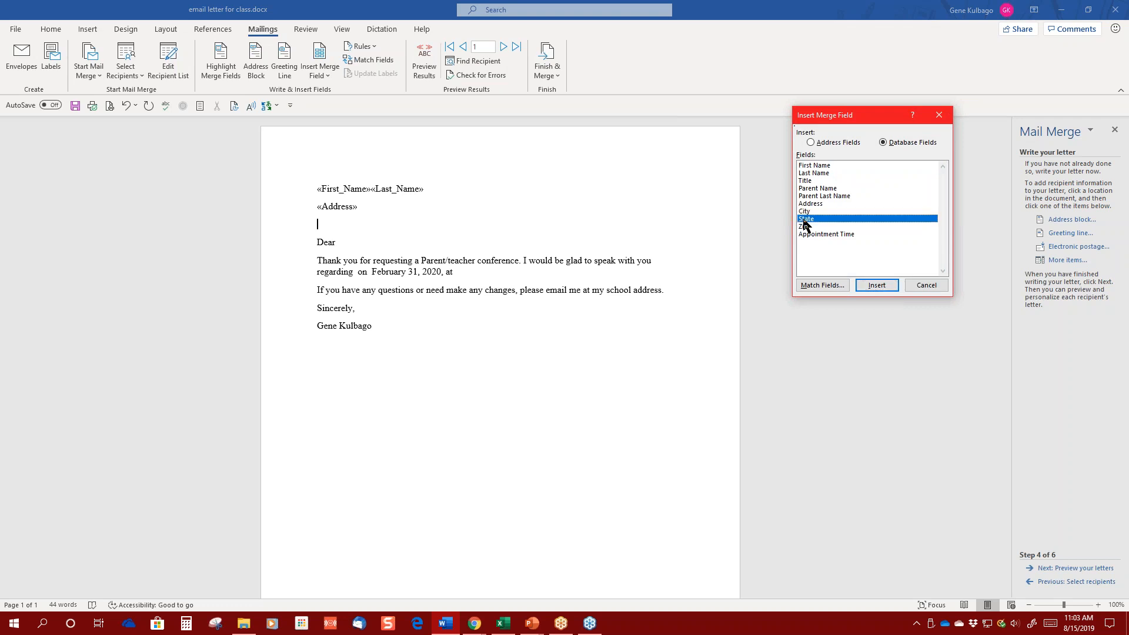
{"action": "left_click", "coordinate": [877, 285]}
{"action": "left_click", "coordinate": [803, 226]}
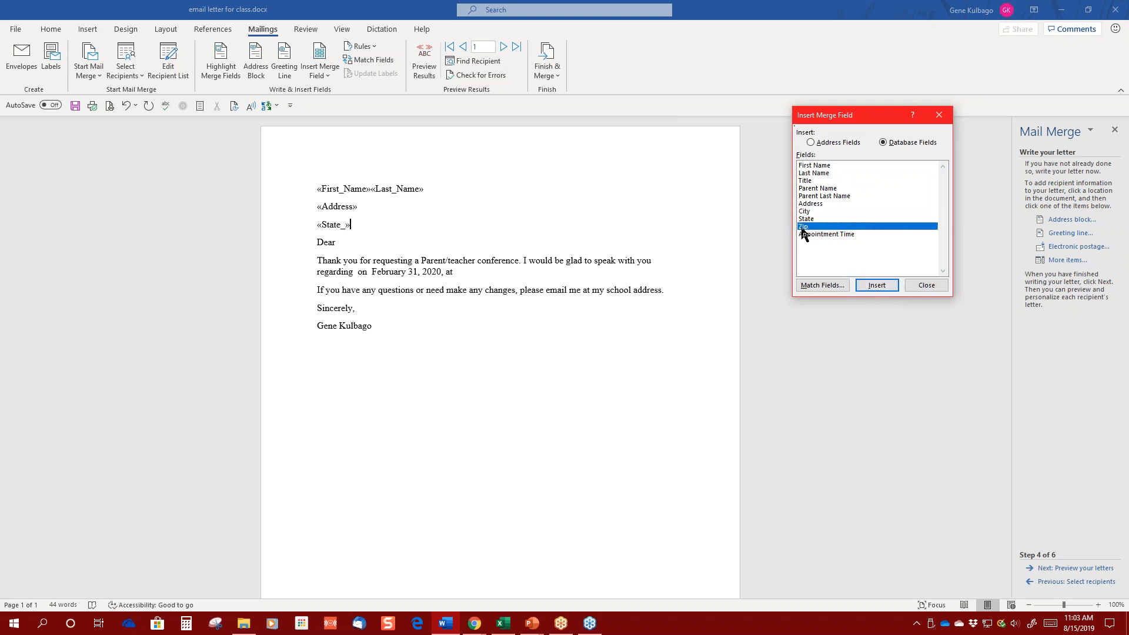
{"action": "left_click", "coordinate": [877, 285]}
{"action": "left_click", "coordinate": [924, 286]}
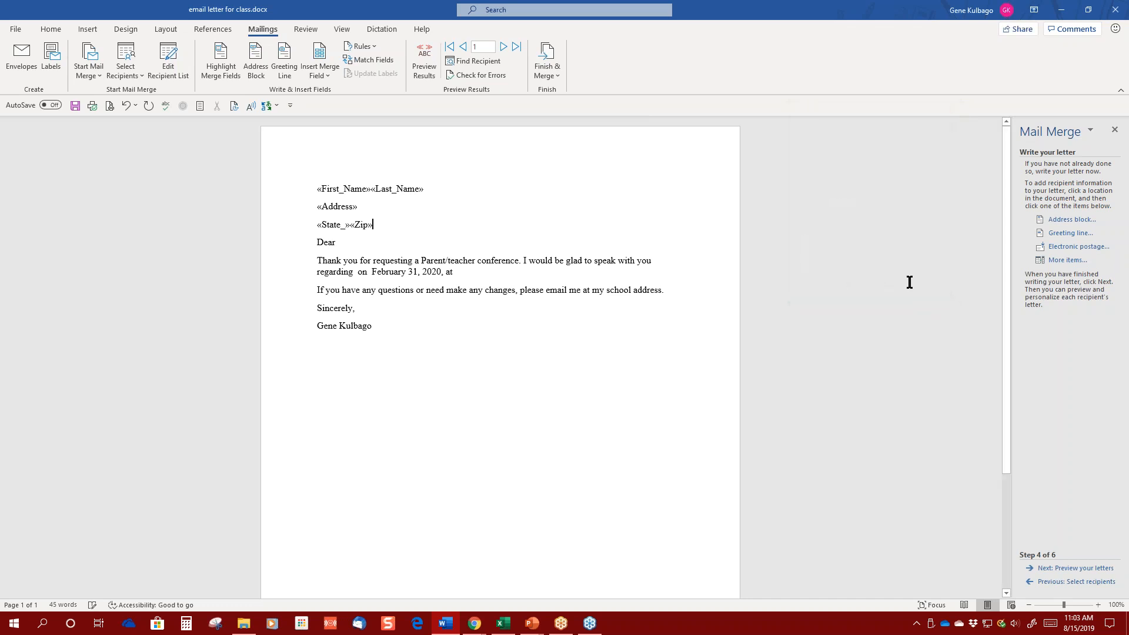
Add a space between the First Name and Last Name fields, and a comma and space after the State field.
{"action": "left_click", "coordinate": [373, 192]}
{"action": "left_click", "coordinate": [351, 226]}
{"action": "type", "text": ","}
Insert the City database field directly before the Zip field.
{"action": "left_click", "coordinate": [1067, 260]}
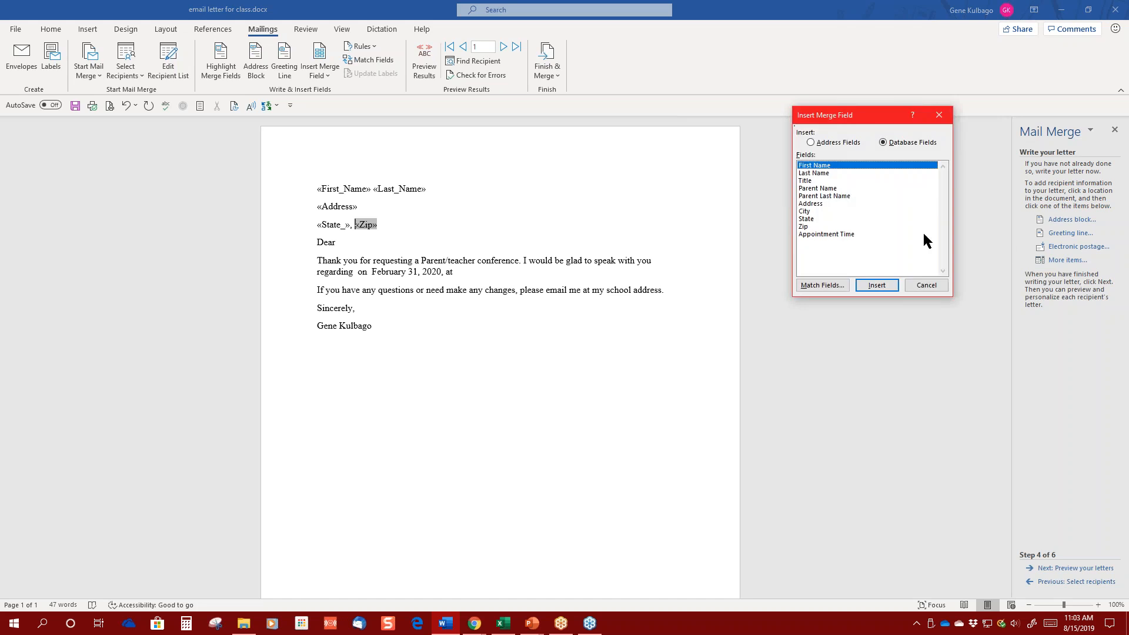
{"action": "left_click", "coordinate": [805, 212]}
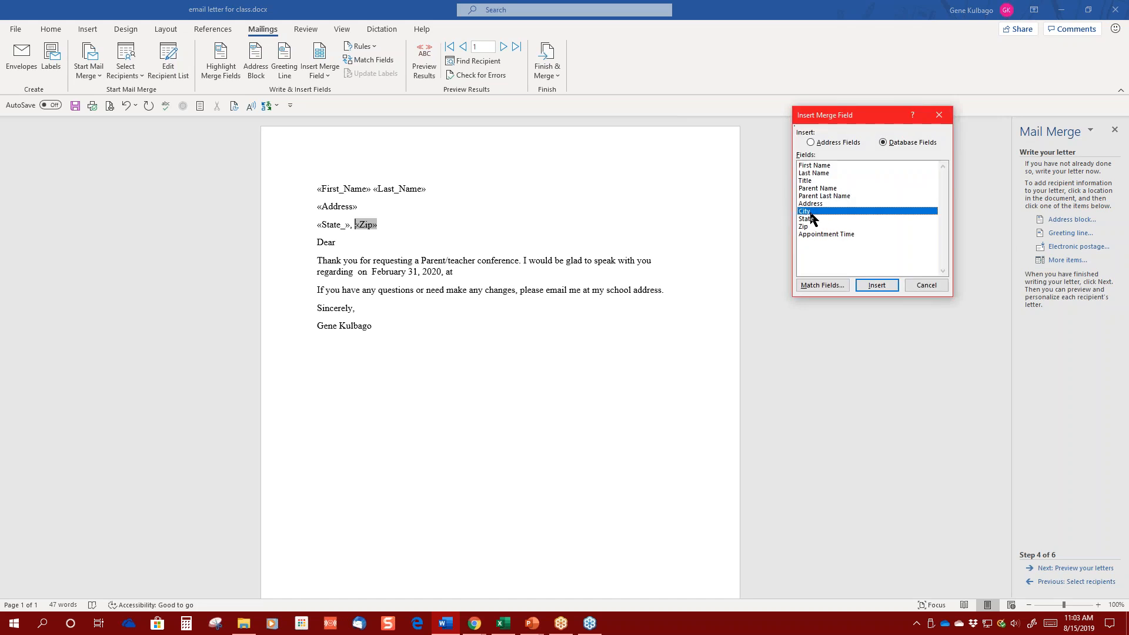
{"action": "left_click", "coordinate": [887, 284]}
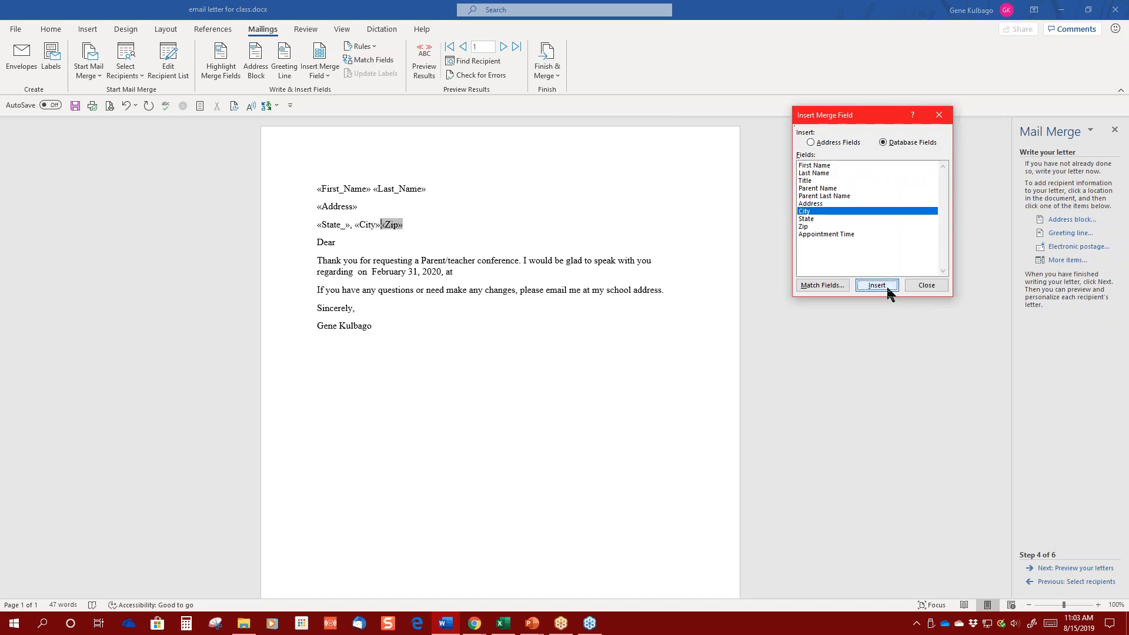
{"action": "left_click", "coordinate": [926, 286]}
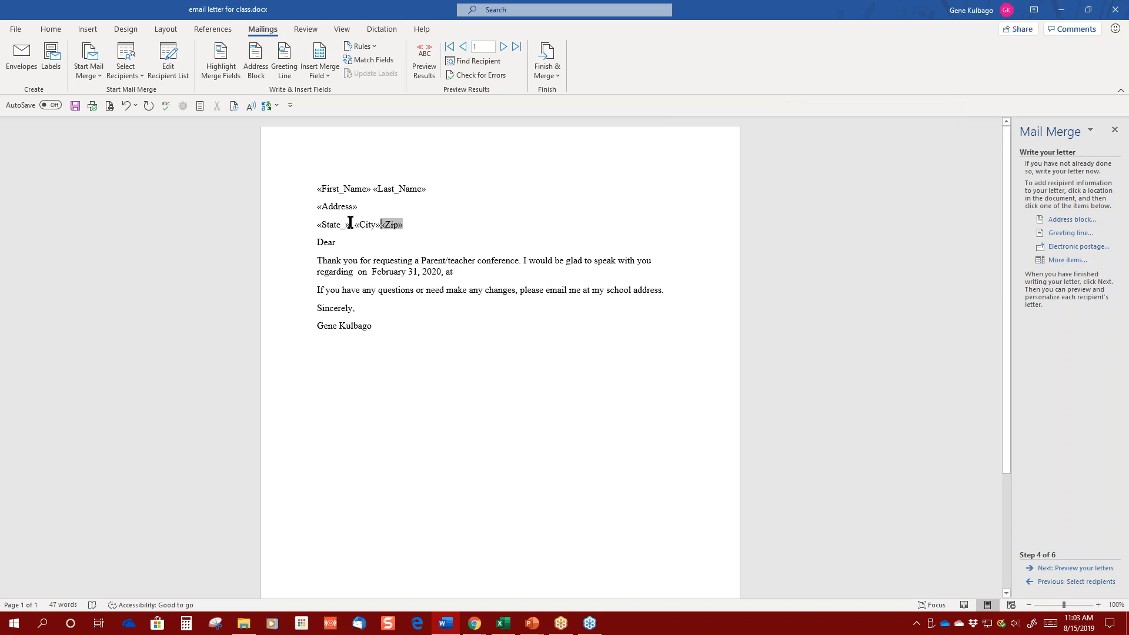
Delete the State field and comma before City, and insert the State field between City and Zip instead.
{"action": "left_click_drag", "start_coordinate": [353, 224], "coordinate": [300, 235]}
{"action": "key", "text": "Delete"}
{"action": "left_click", "coordinate": [343, 225]}
{"action": "left_click", "coordinate": [1067, 260]}
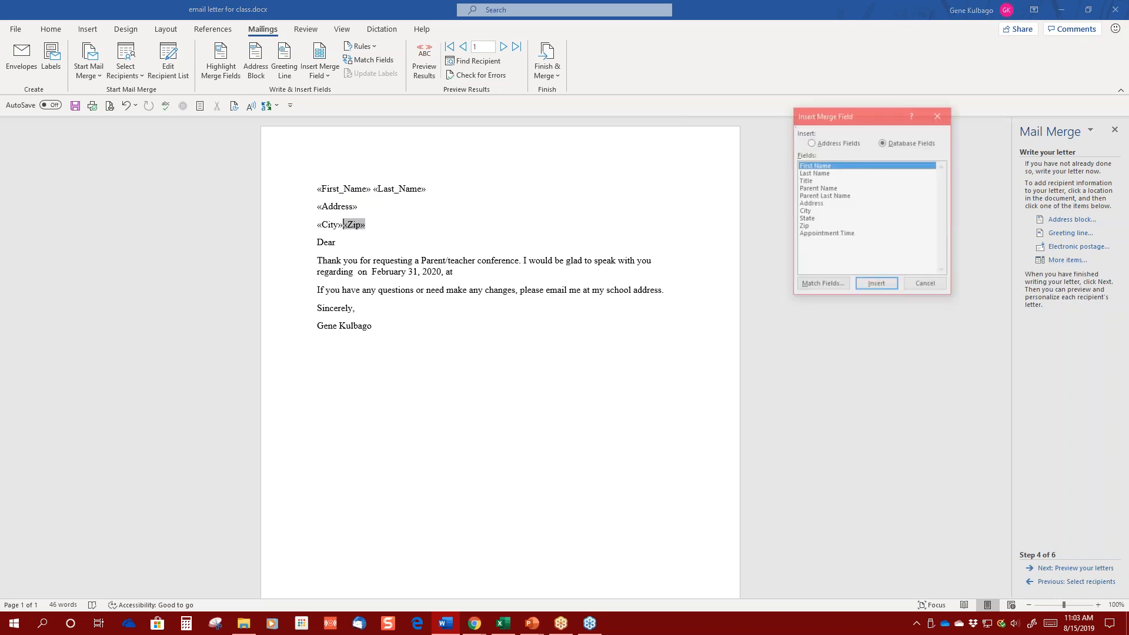
{"action": "left_click", "coordinate": [809, 218]}
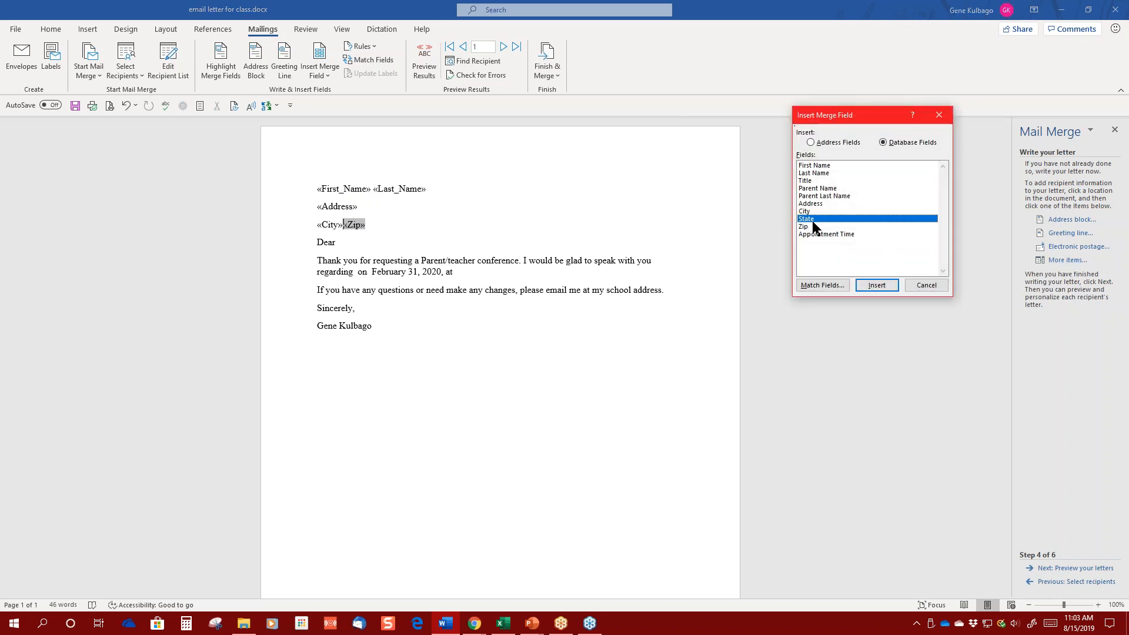
{"action": "left_click", "coordinate": [888, 285]}
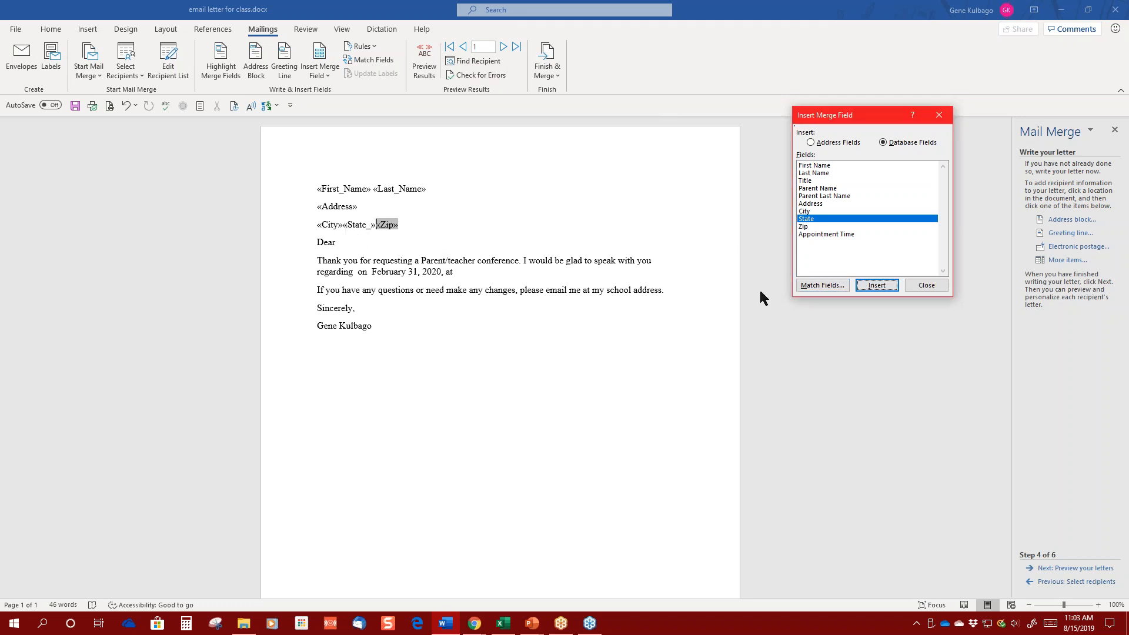
{"action": "left_click", "coordinate": [927, 286]}
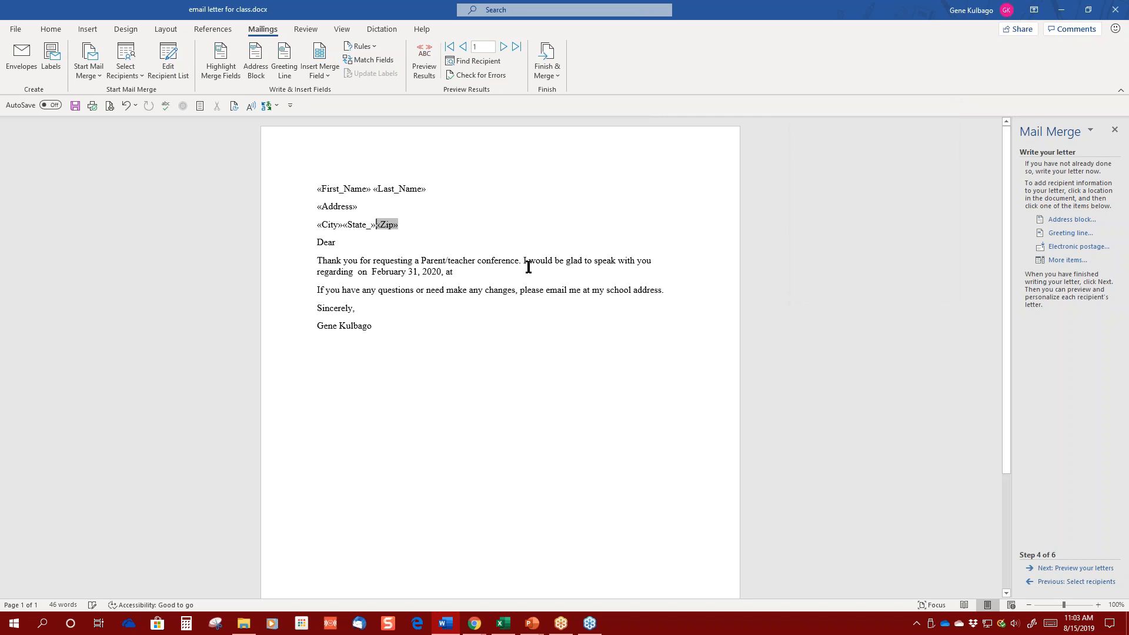
Add a comma and space after the City field and spacing between the State and Zip fields.
{"action": "left_click", "coordinate": [341, 225]}
{"action": "type", "text": ","}
{"action": "left_click", "coordinate": [382, 225]}
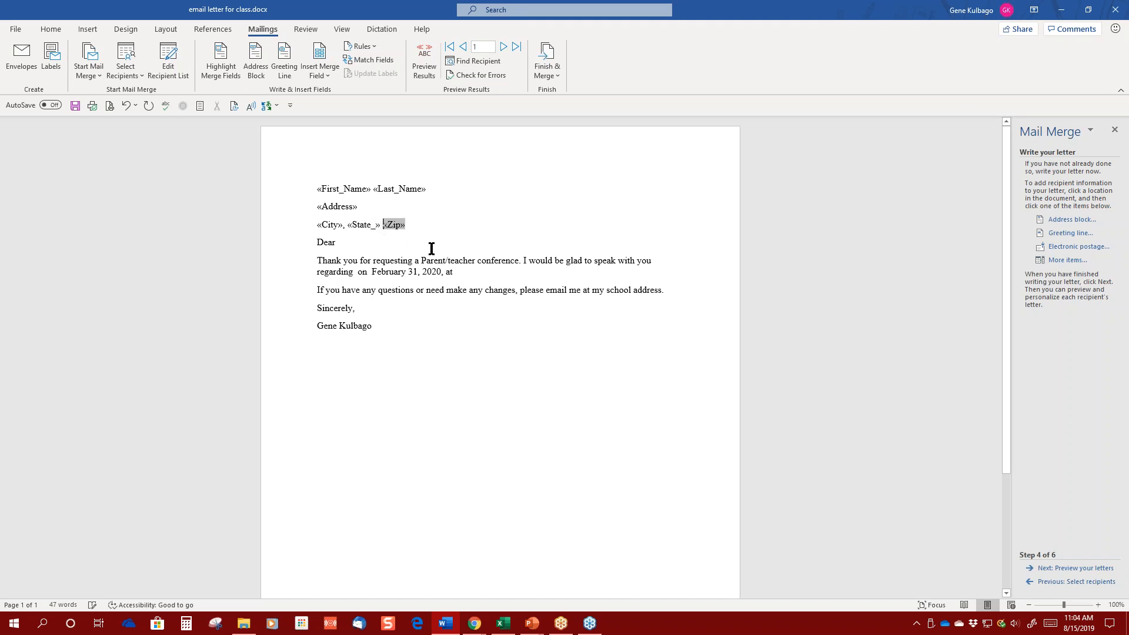
Insert the Title and Parent Last Name database fields after "Dear" in the salutation.
{"action": "left_click", "coordinate": [348, 243]}
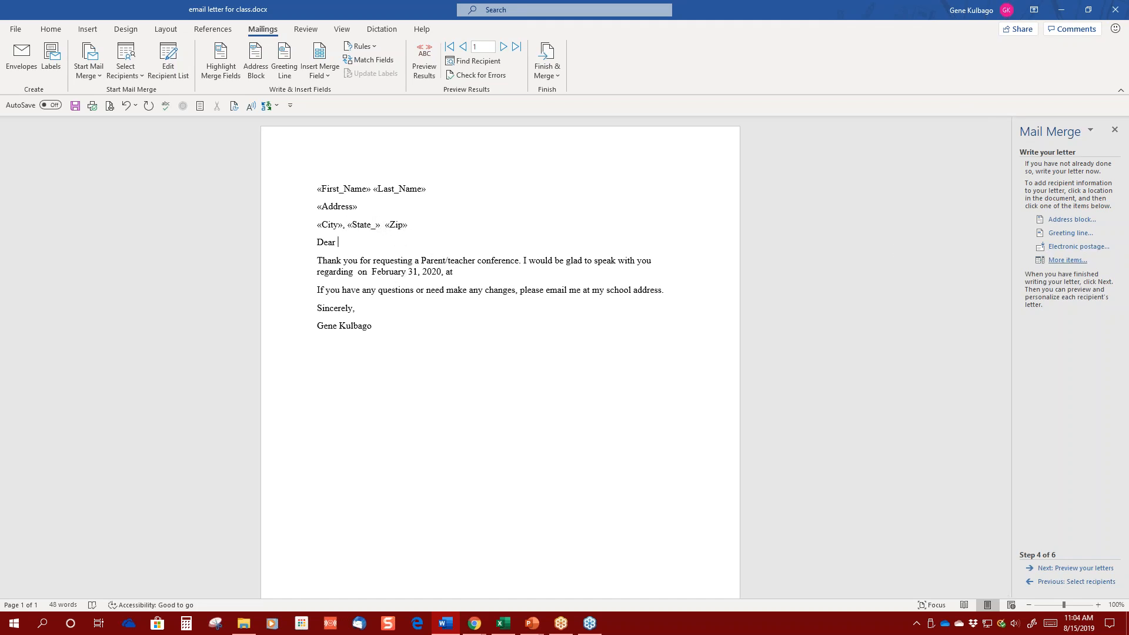
{"action": "left_click", "coordinate": [1053, 260]}
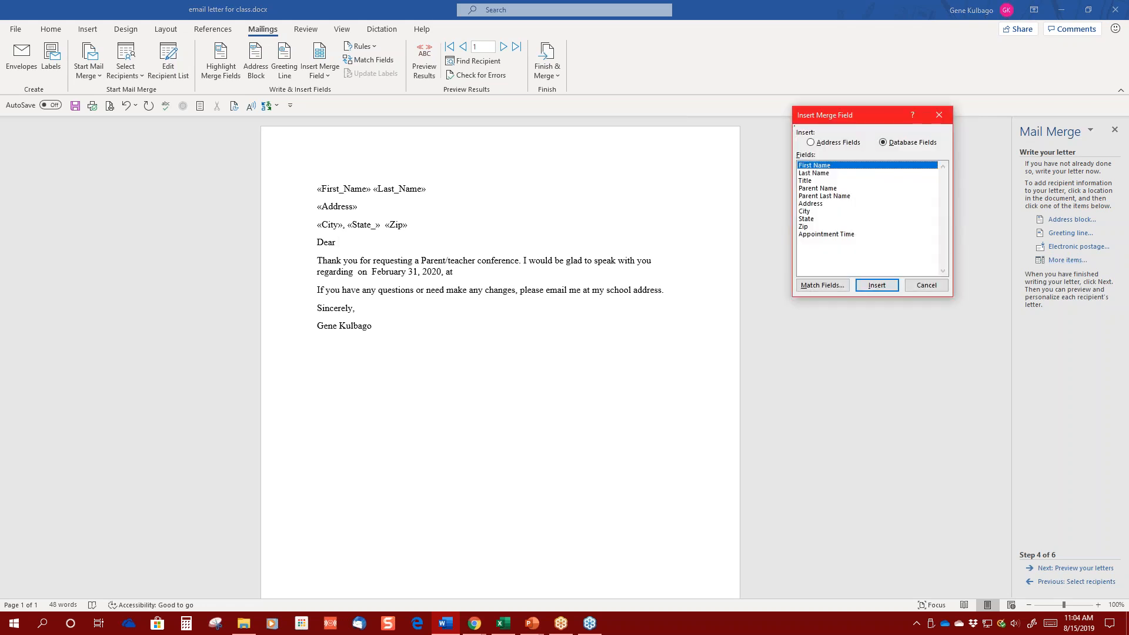
{"action": "left_click", "coordinate": [808, 181]}
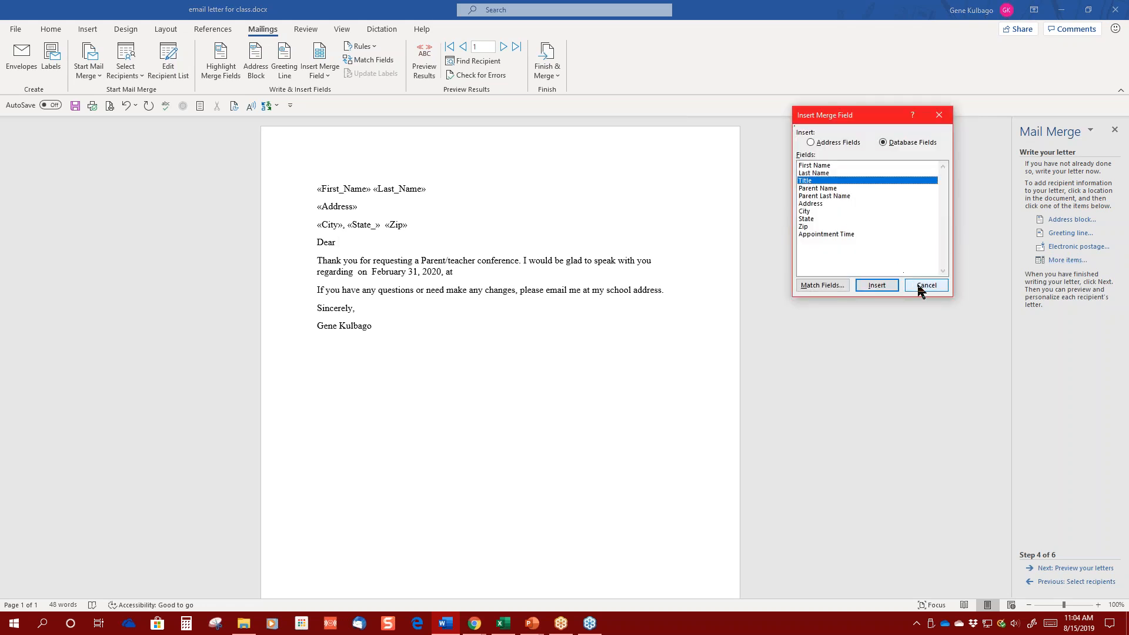
{"action": "left_click", "coordinate": [878, 286]}
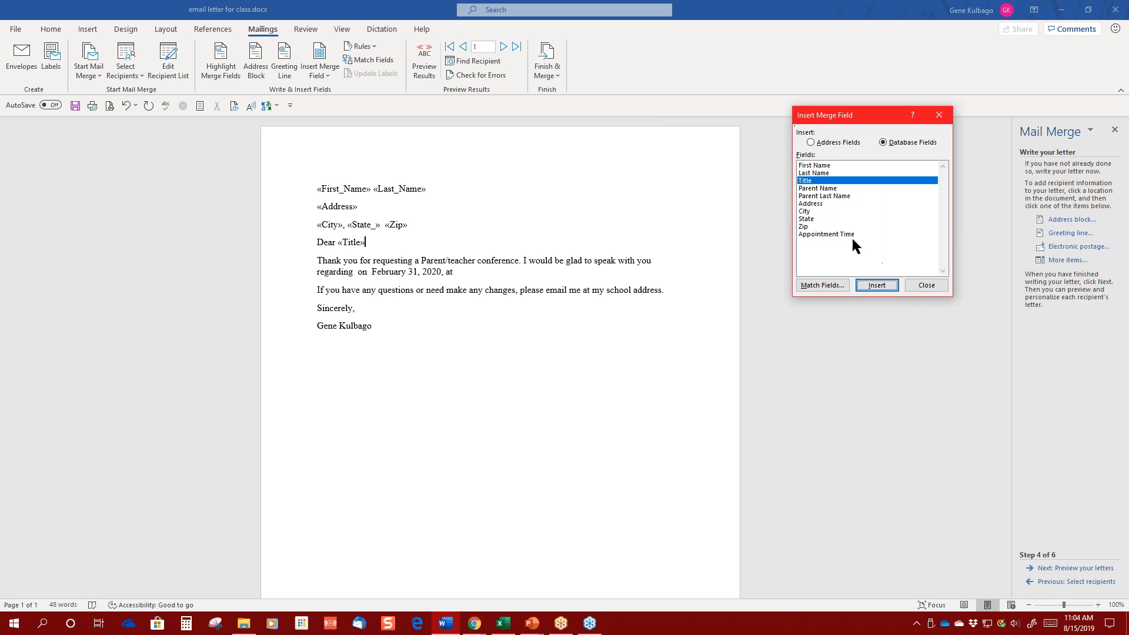
{"action": "left_click", "coordinate": [835, 196]}
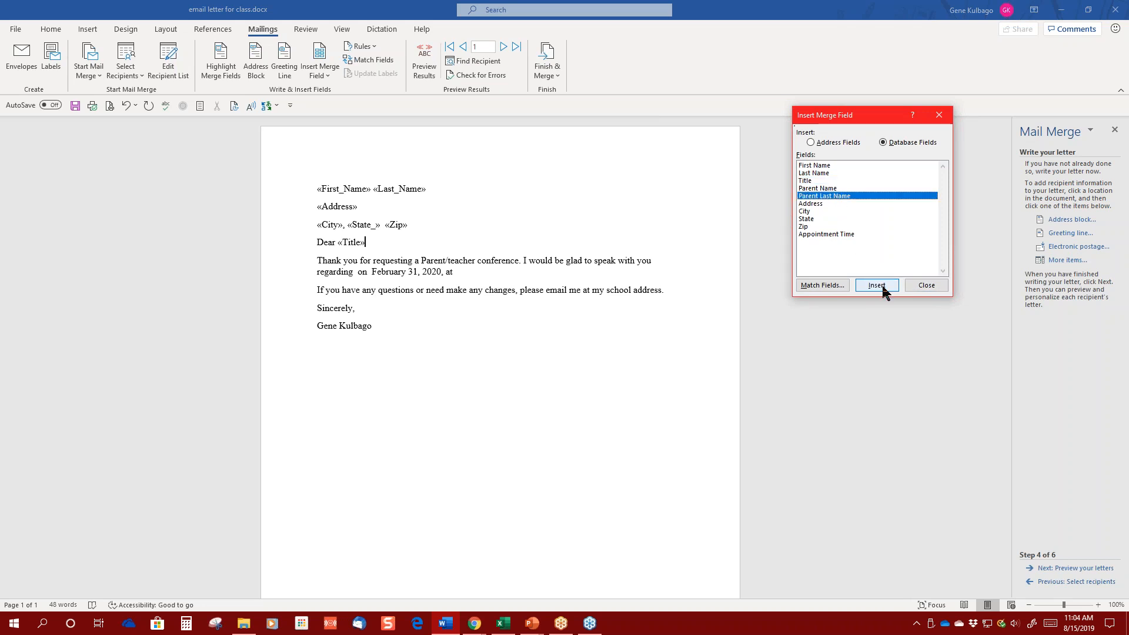
{"action": "left_click", "coordinate": [876, 286]}
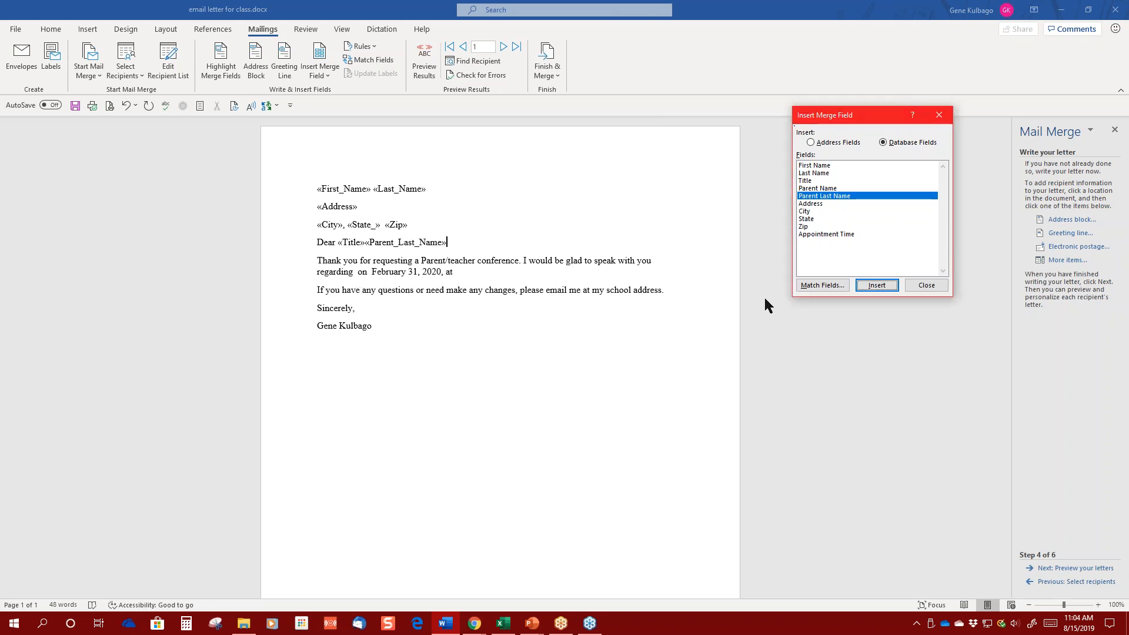
{"action": "left_click", "coordinate": [926, 284]}
Insert the First Name database field after "regarding" in the first body paragraph.
{"action": "left_click", "coordinate": [359, 278]}
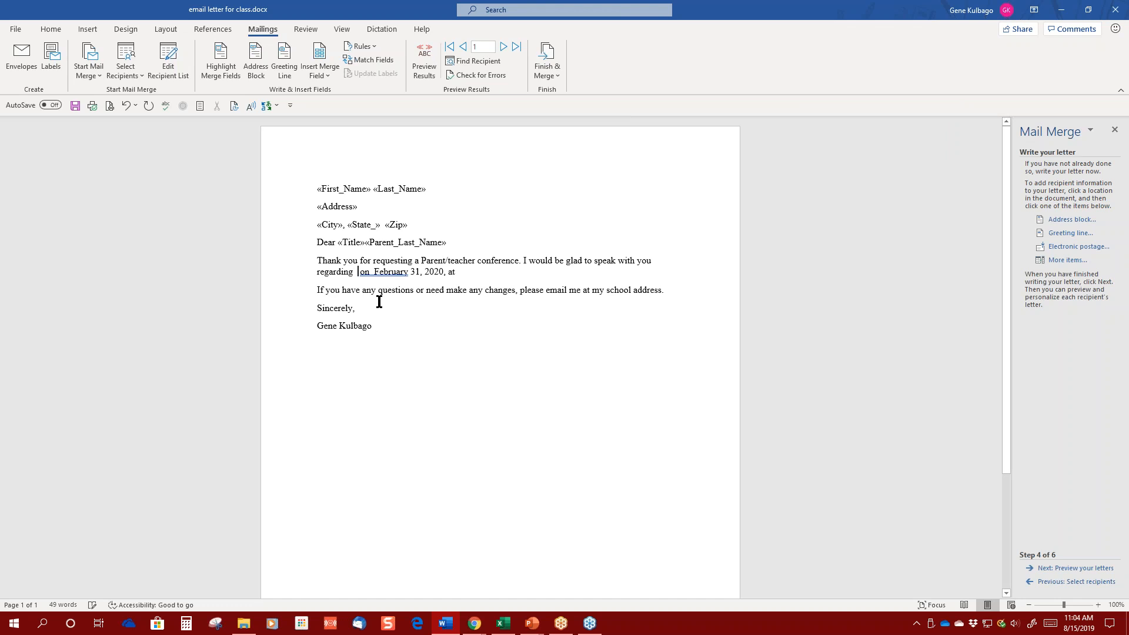
{"action": "left_click", "coordinate": [1070, 260]}
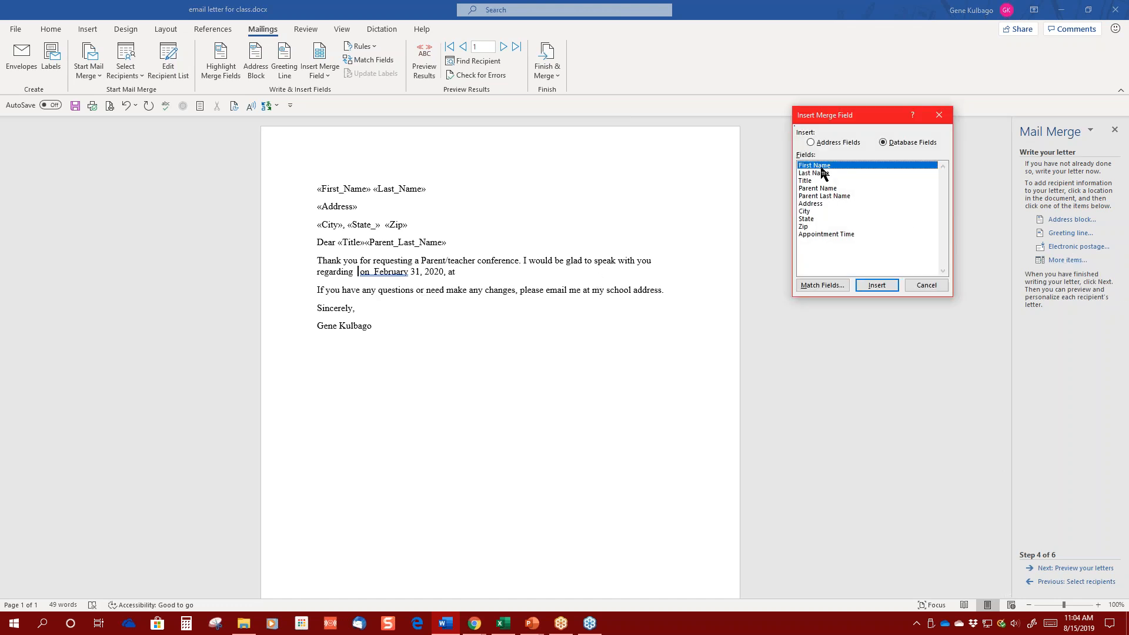
{"action": "left_click", "coordinate": [879, 286]}
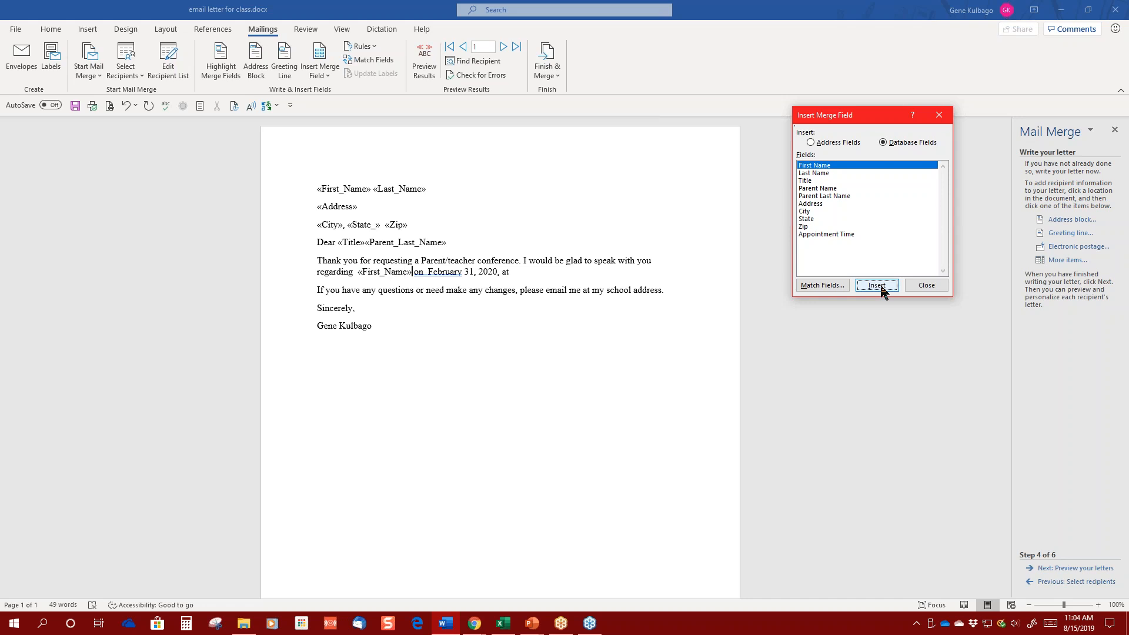
{"action": "left_click", "coordinate": [920, 286]}
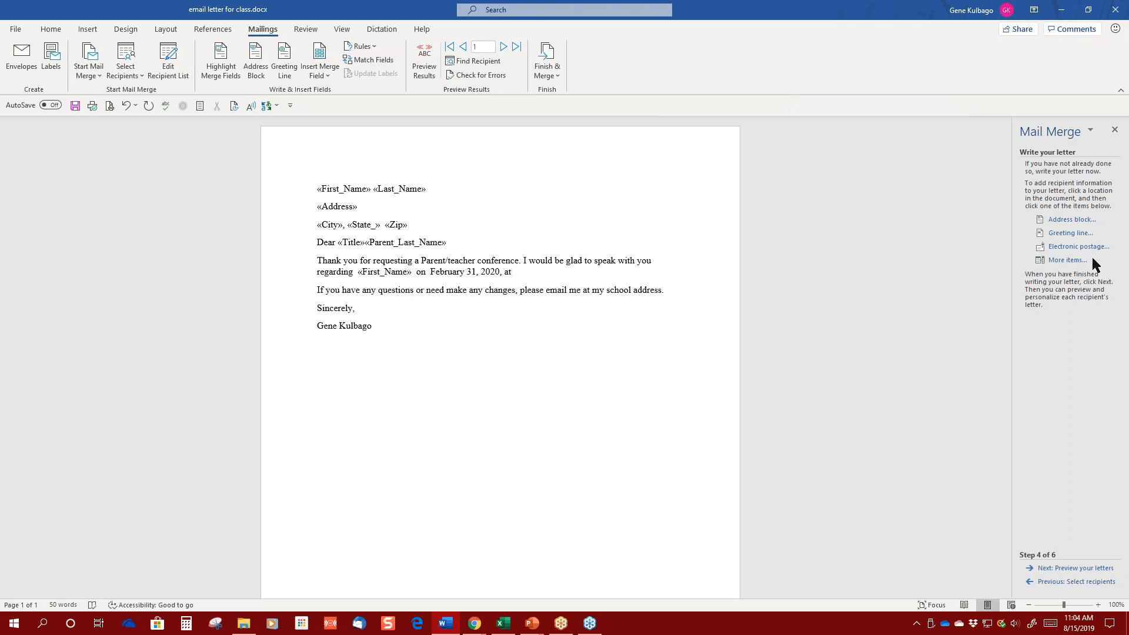
Insert the Appointment Time database field after "February 31, 2020, at".
{"action": "left_click", "coordinate": [1075, 265]}
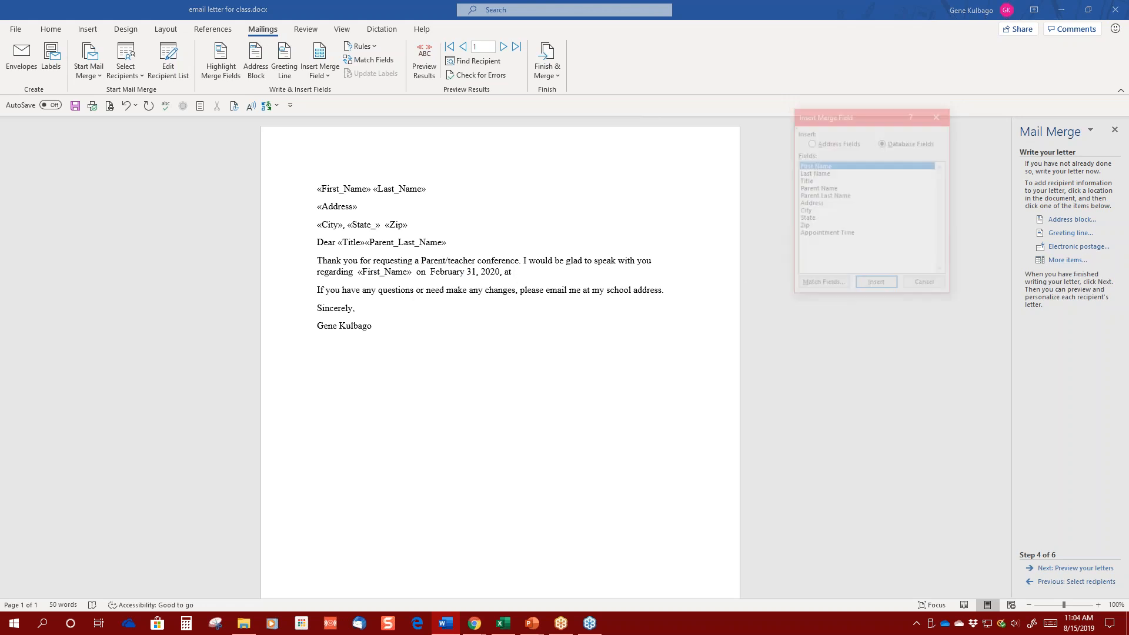
{"action": "left_click", "coordinate": [834, 234]}
{"action": "left_click", "coordinate": [872, 286]}
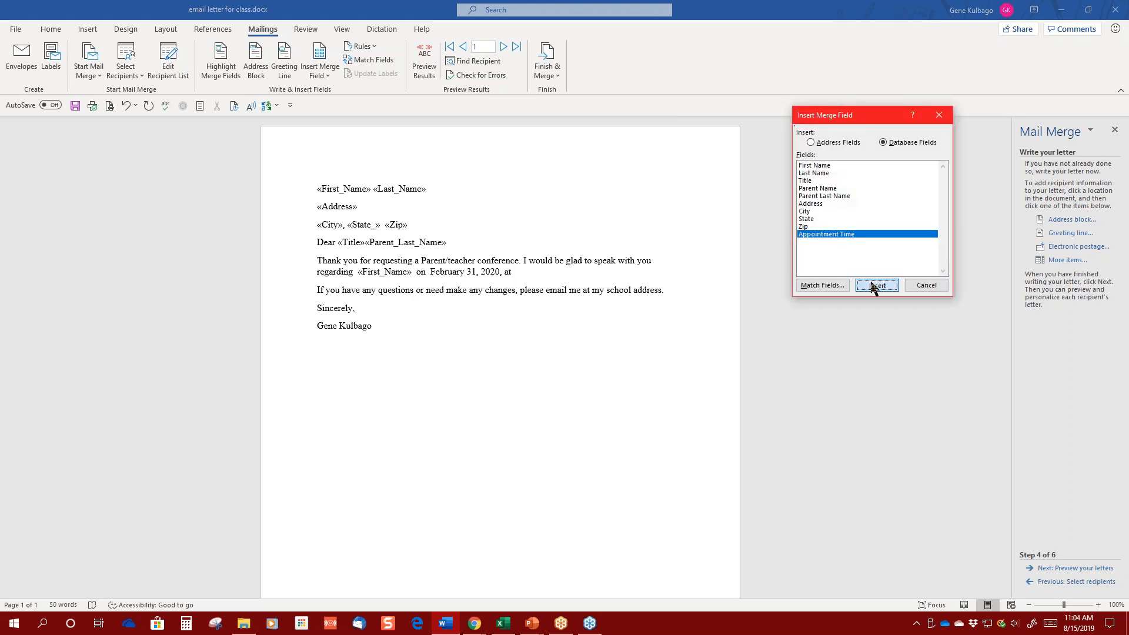
{"action": "left_click", "coordinate": [909, 284]}
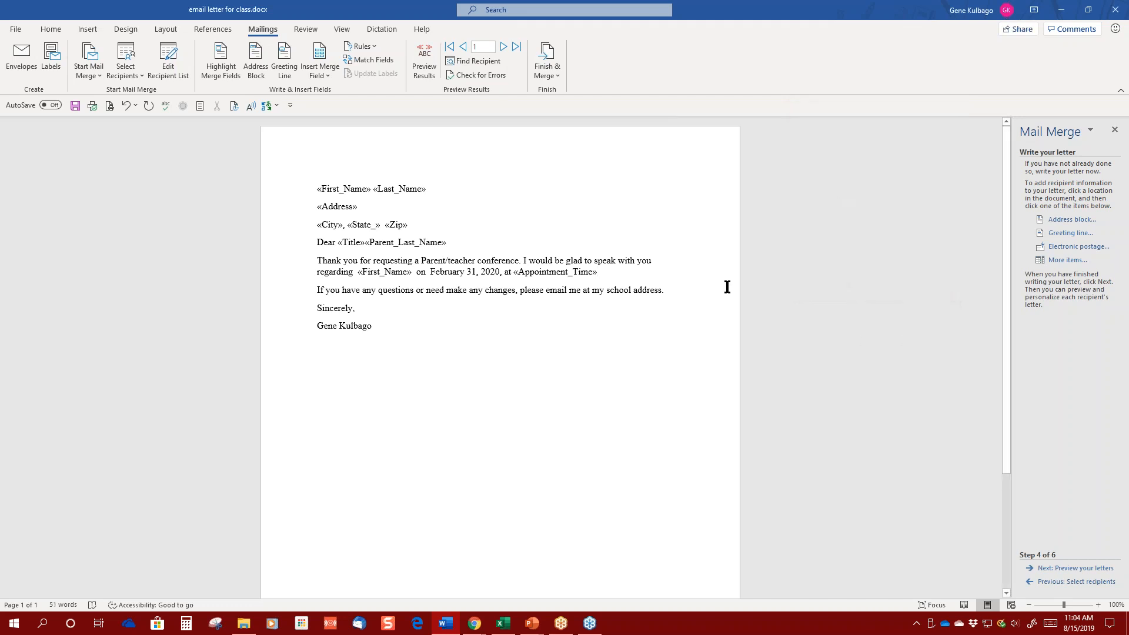
End the first body paragraph with a period after the Appointment Time field and advance the mail merge to previewing the letters.
{"action": "type", "text": "."}
{"action": "left_click", "coordinate": [634, 356]}
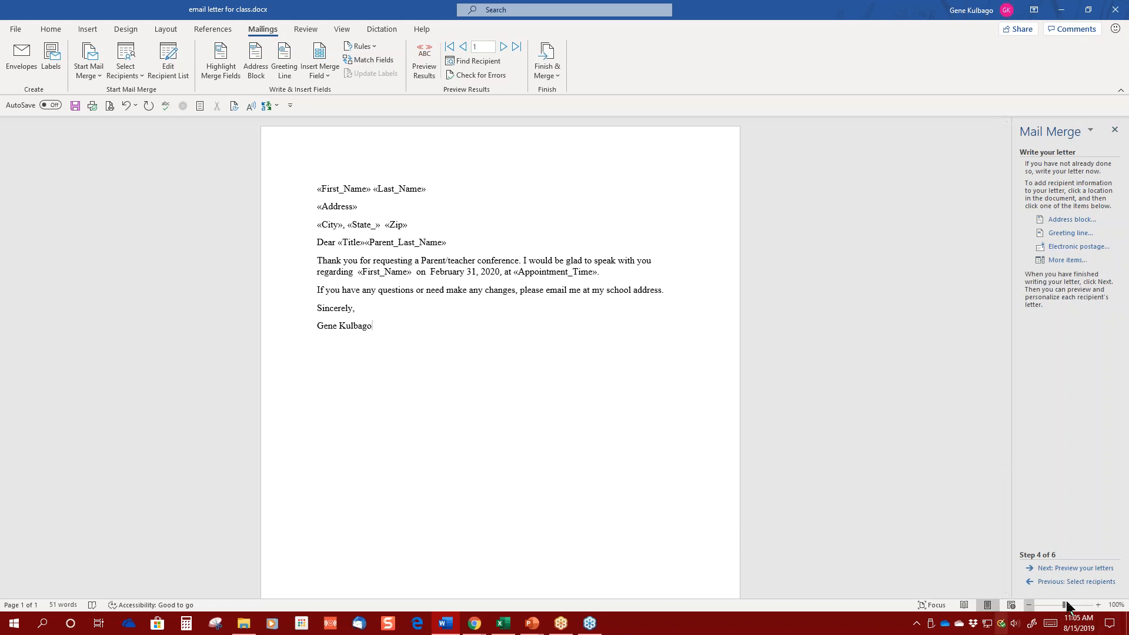
{"action": "left_click", "coordinate": [1044, 568]}
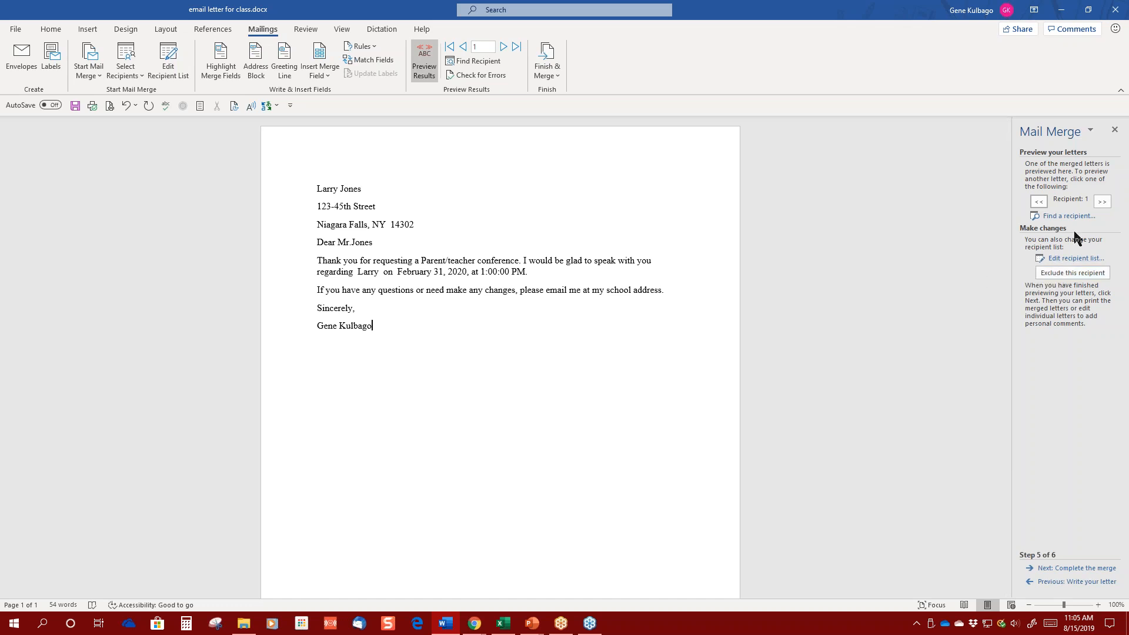
Page through the merged letter previews one recipient at a time up to recipient 16.
{"action": "left_click", "coordinate": [1102, 202]}
{"action": "left_click", "coordinate": [1101, 202]}
{"action": "left_click", "coordinate": [1102, 201]}
{"action": "left_click", "coordinate": [1102, 201]}
{"action": "left_click", "coordinate": [1102, 202]}
{"action": "left_click", "coordinate": [1102, 202]}
{"action": "left_click", "coordinate": [1101, 202]}
{"action": "left_click", "coordinate": [1101, 202]}
{"action": "left_click", "coordinate": [1102, 202]}
{"action": "left_click", "coordinate": [1104, 202]}
{"action": "left_click", "coordinate": [1104, 202]}
{"action": "left_click", "coordinate": [1105, 202]}
{"action": "left_click", "coordinate": [1104, 202]}
{"action": "left_click", "coordinate": [1104, 202]}
{"action": "left_click", "coordinate": [1104, 202]}
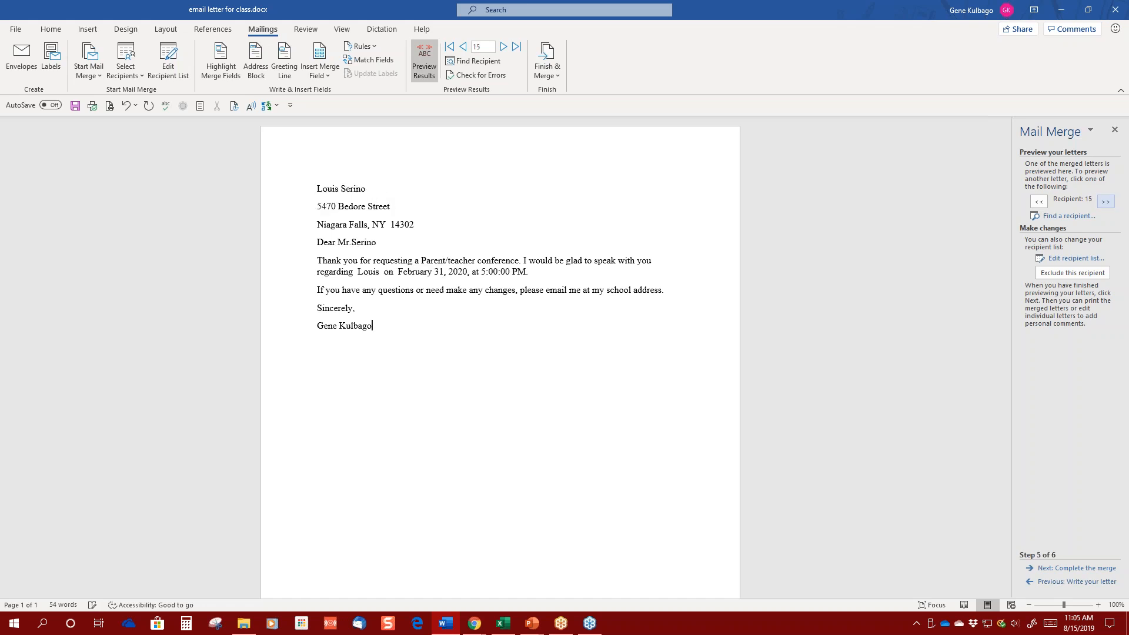
{"action": "left_click", "coordinate": [1104, 202]}
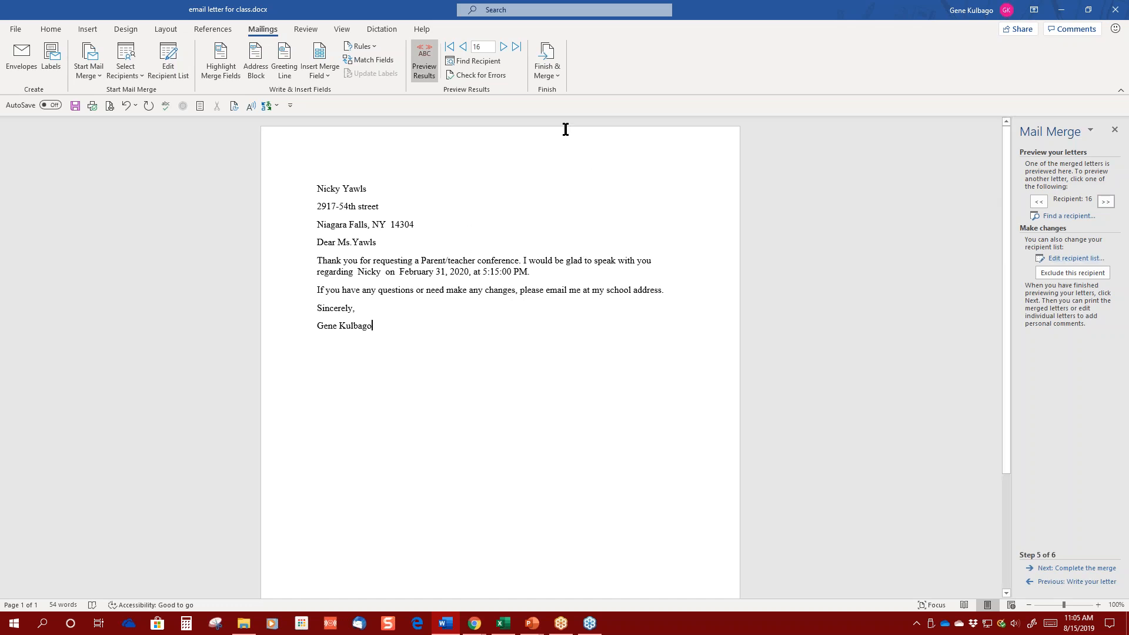
Check the printer settings for merging all records to the printer, and cancel without printing.
{"action": "left_click", "coordinate": [546, 77]}
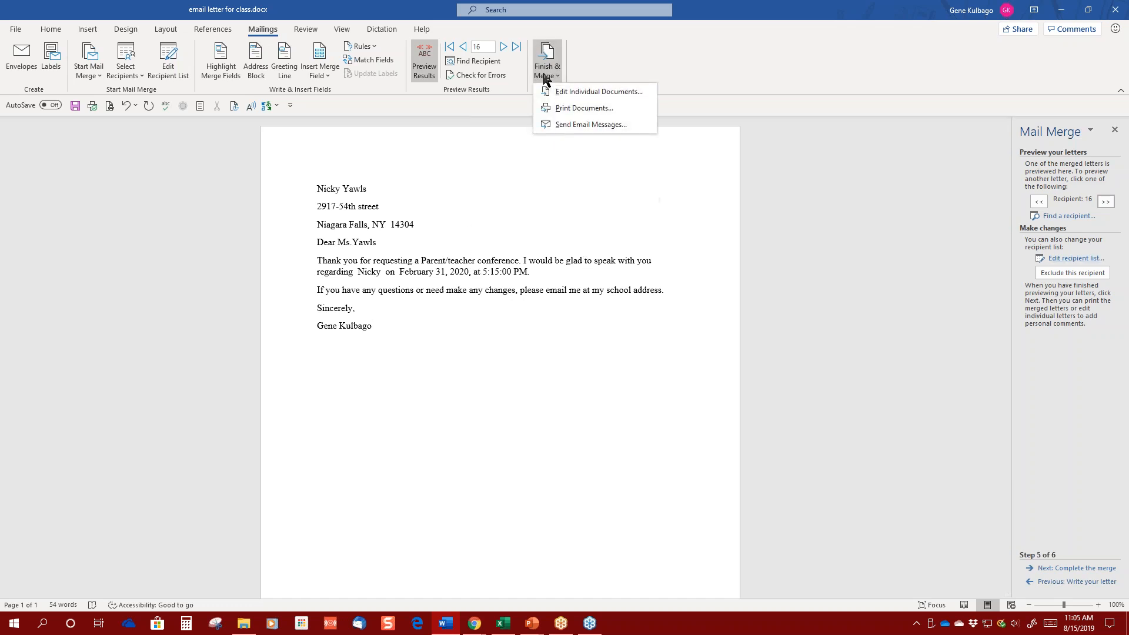
{"action": "left_click", "coordinate": [565, 110]}
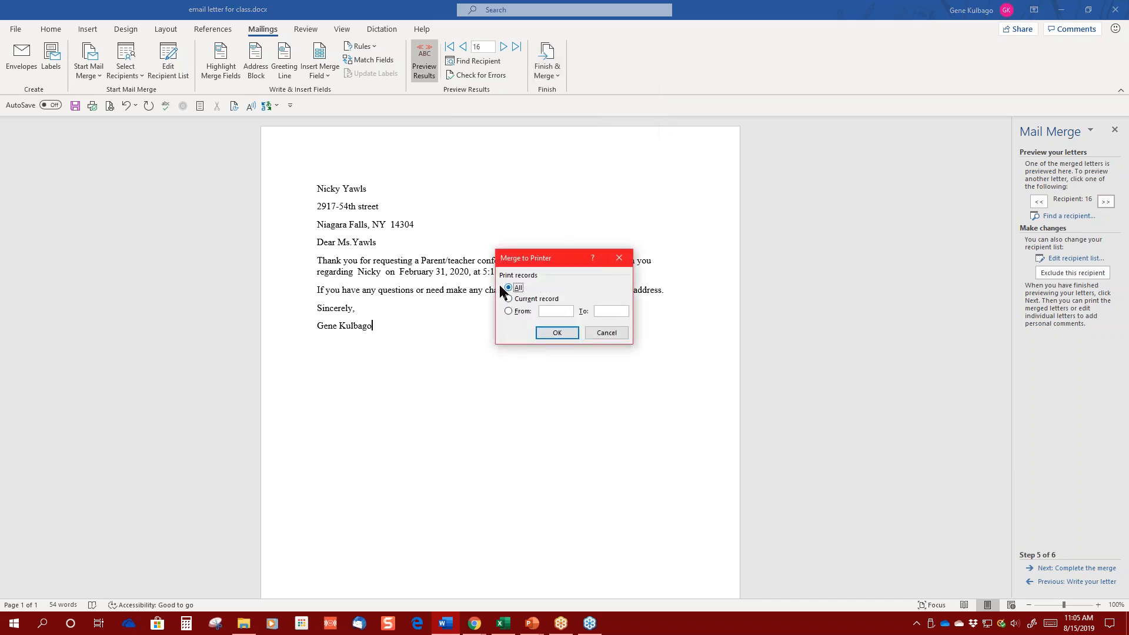
{"action": "left_click", "coordinate": [567, 337]}
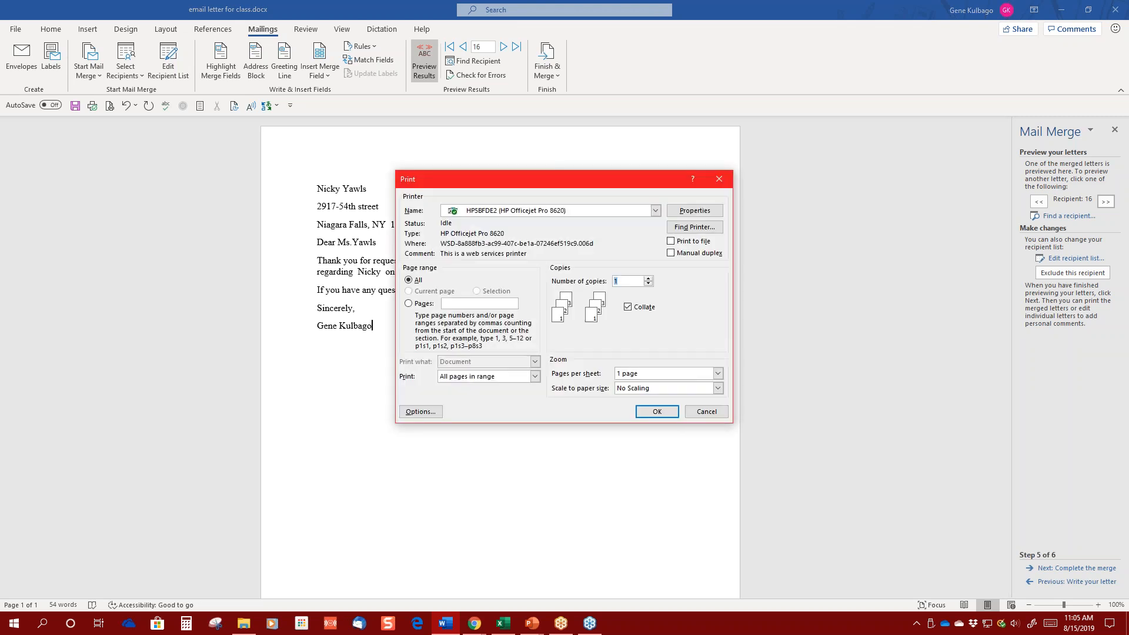
{"action": "left_click", "coordinate": [720, 413]}
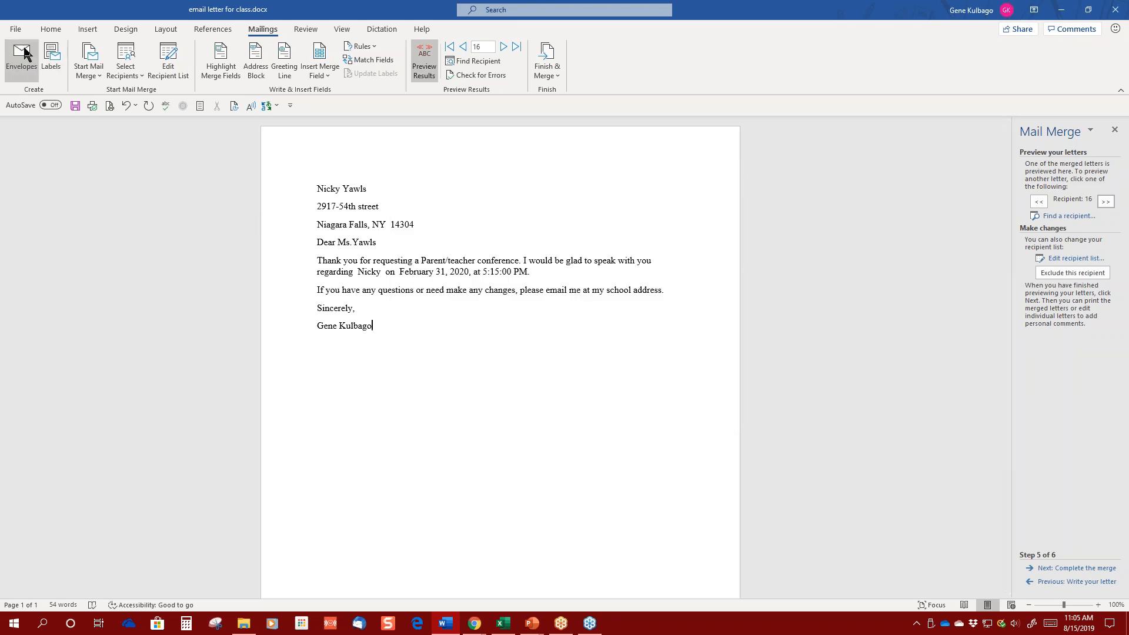
Look at the print preview and print settings of the current letter, and return to the document.
{"action": "left_click", "coordinate": [17, 28]}
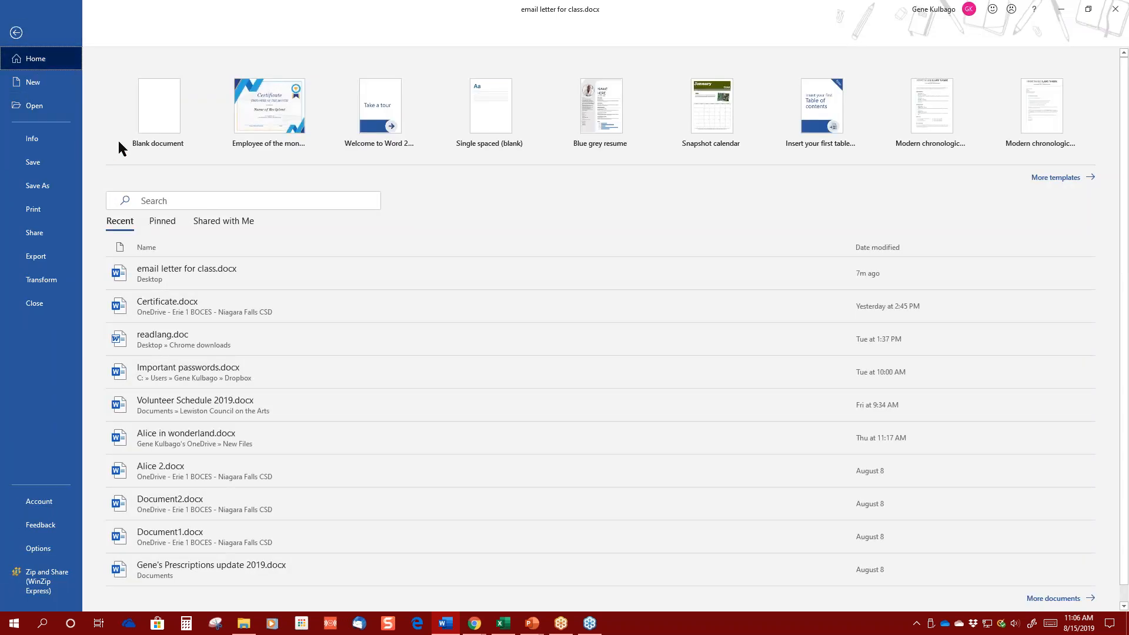
{"action": "left_click", "coordinate": [34, 213]}
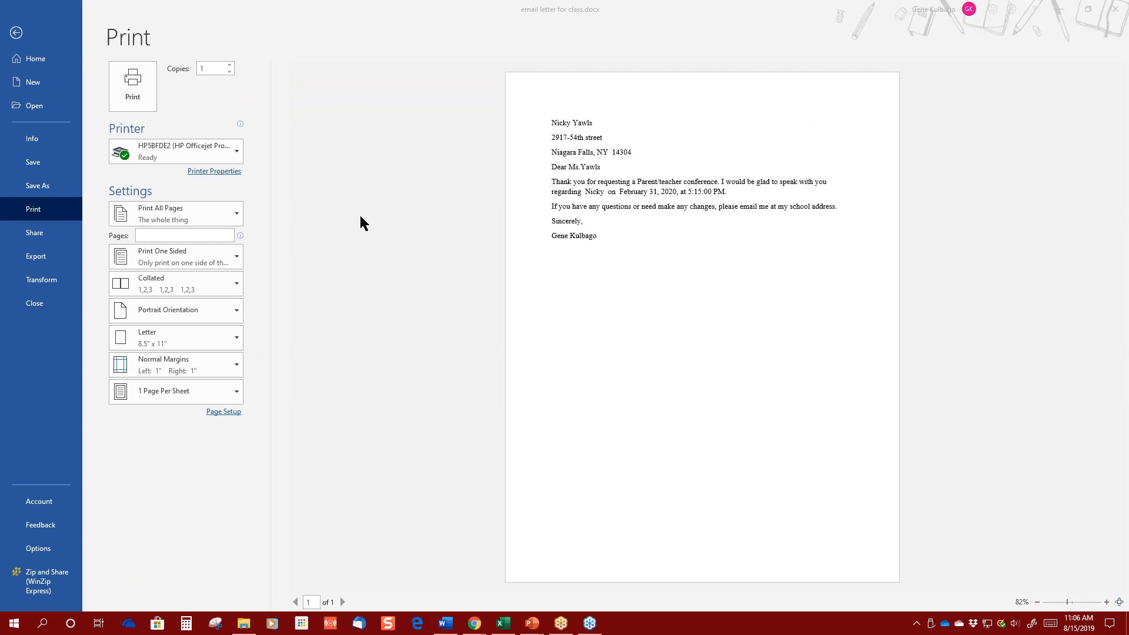
{"action": "left_click", "coordinate": [14, 32]}
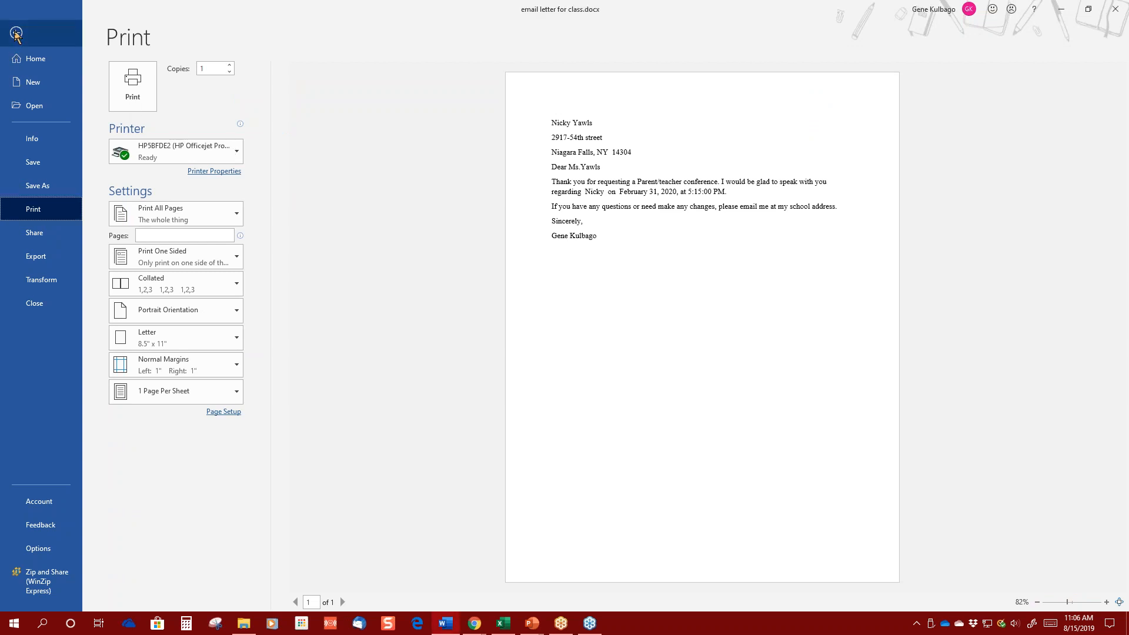
{"action": "left_click", "coordinate": [15, 32]}
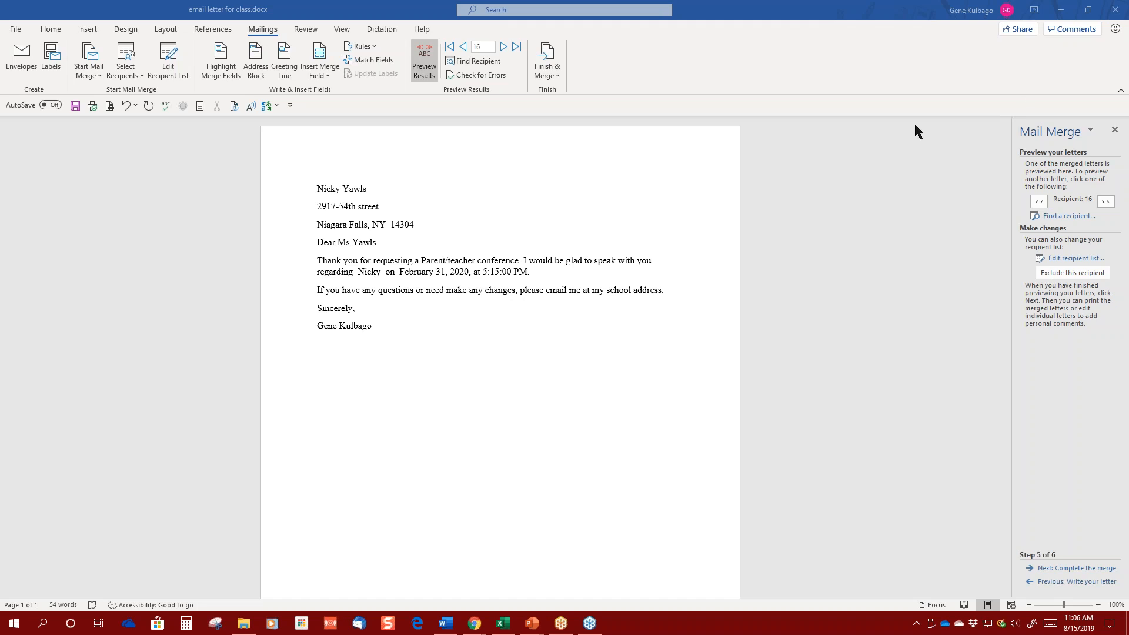
Leave the letter, switch to the Excel workbook and show its Parent Information sheet.
{"action": "left_click", "coordinate": [1116, 15]}
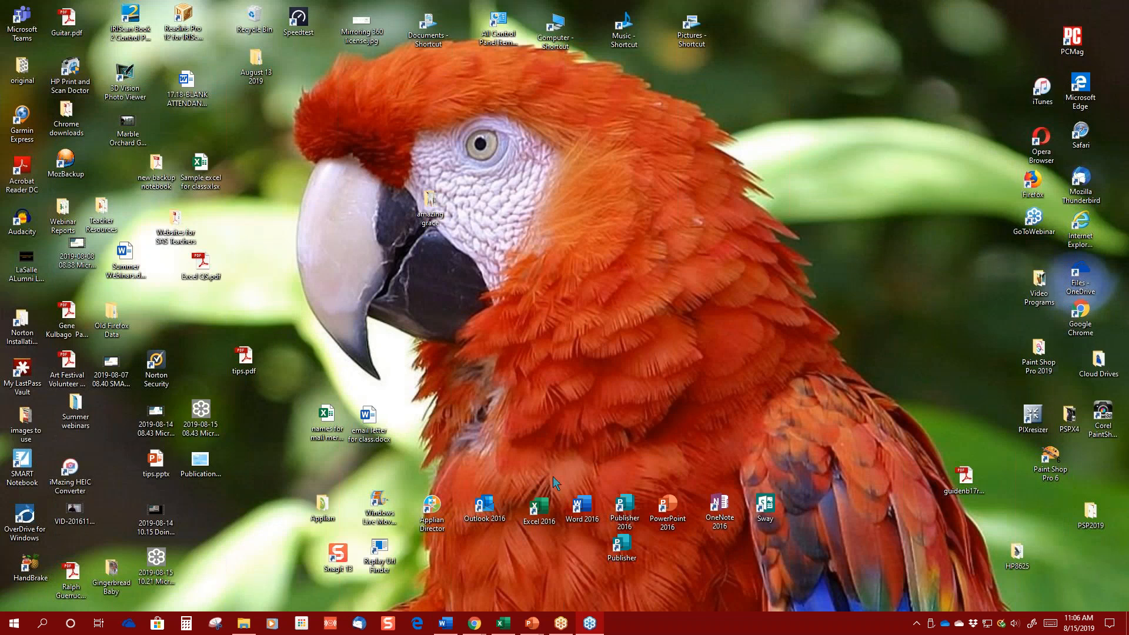
{"action": "left_click", "coordinate": [499, 620]}
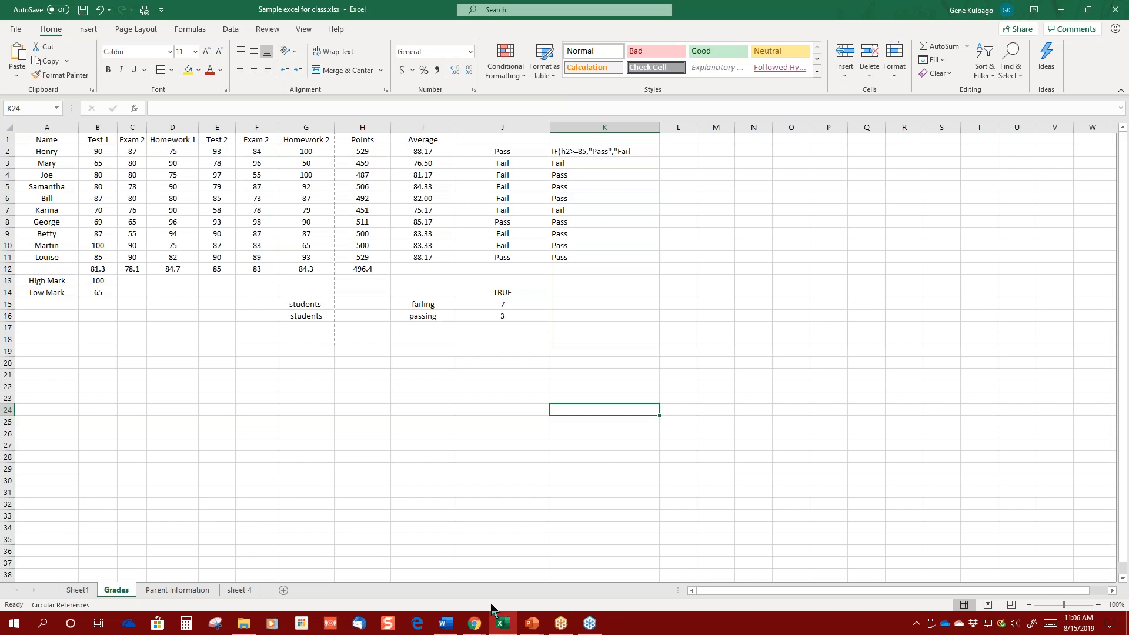
{"action": "left_click", "coordinate": [187, 590]}
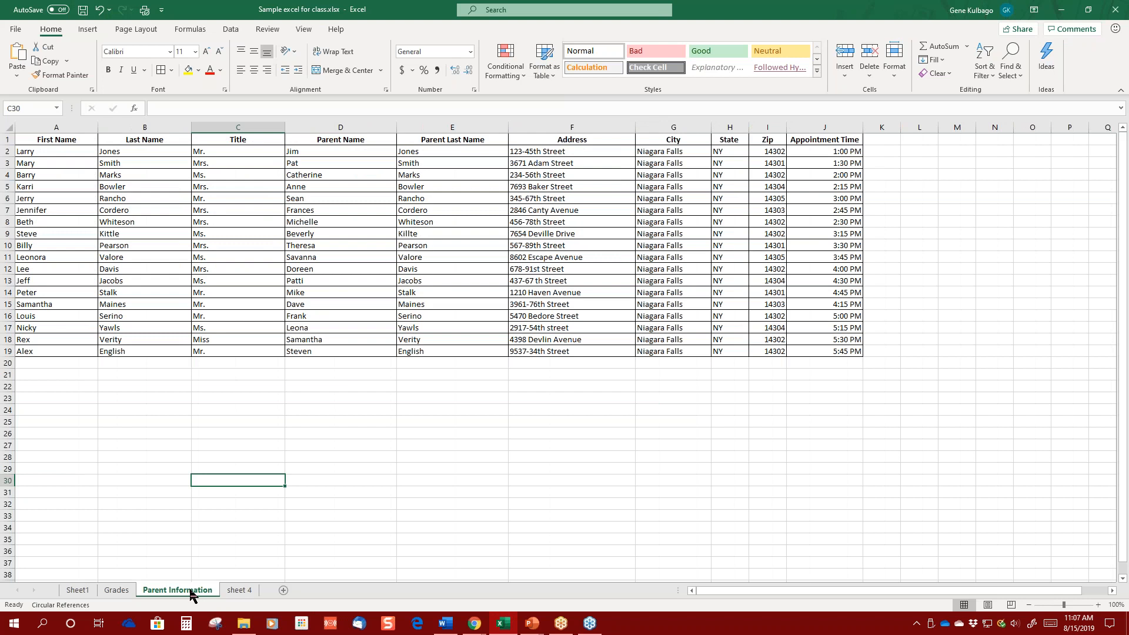
Switch to Chrome, open the Office 365 Training Center and look over its Excel for Windows training topics.
{"action": "left_click", "coordinate": [932, 65]}
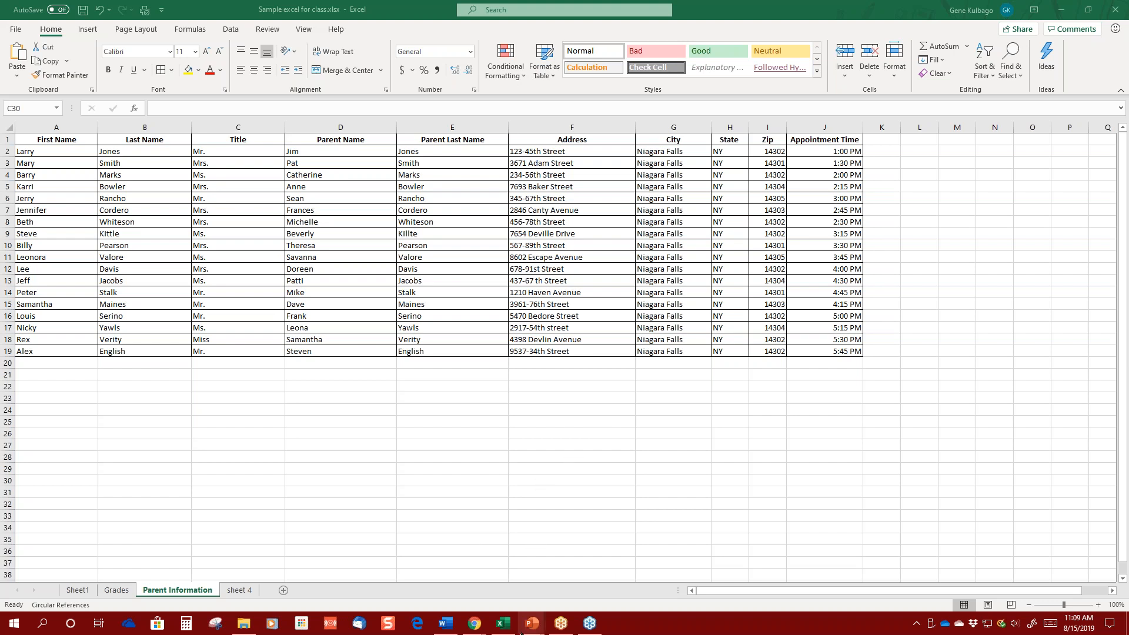
{"action": "mouse_move", "coordinate": [463, 626]}
{"action": "left_click", "coordinate": [447, 608]}
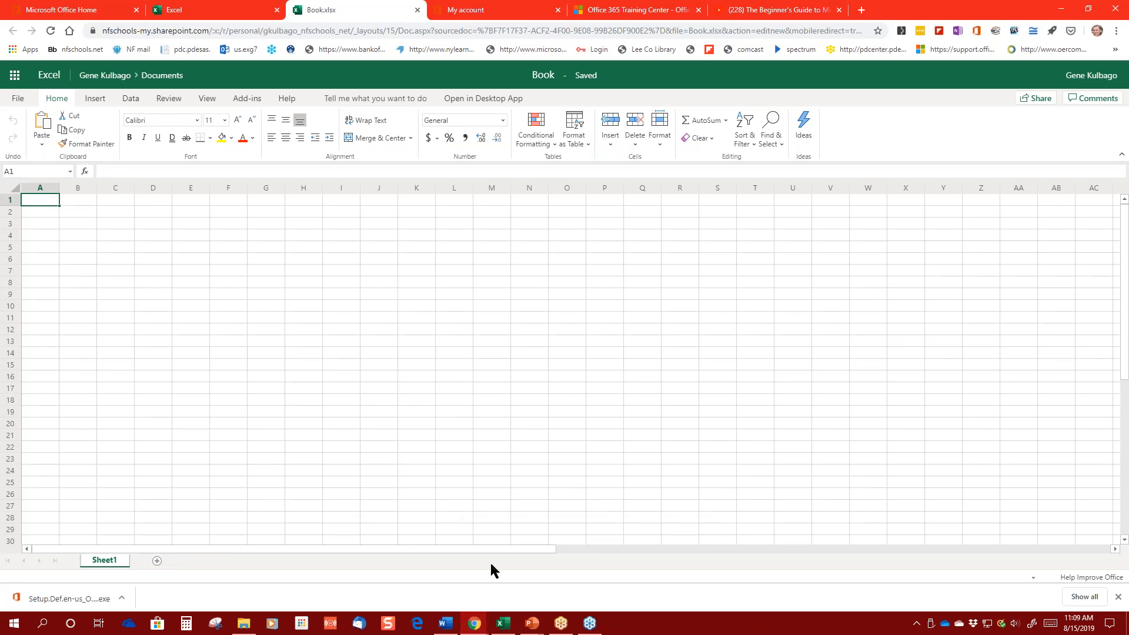
{"action": "left_click", "coordinate": [967, 50]}
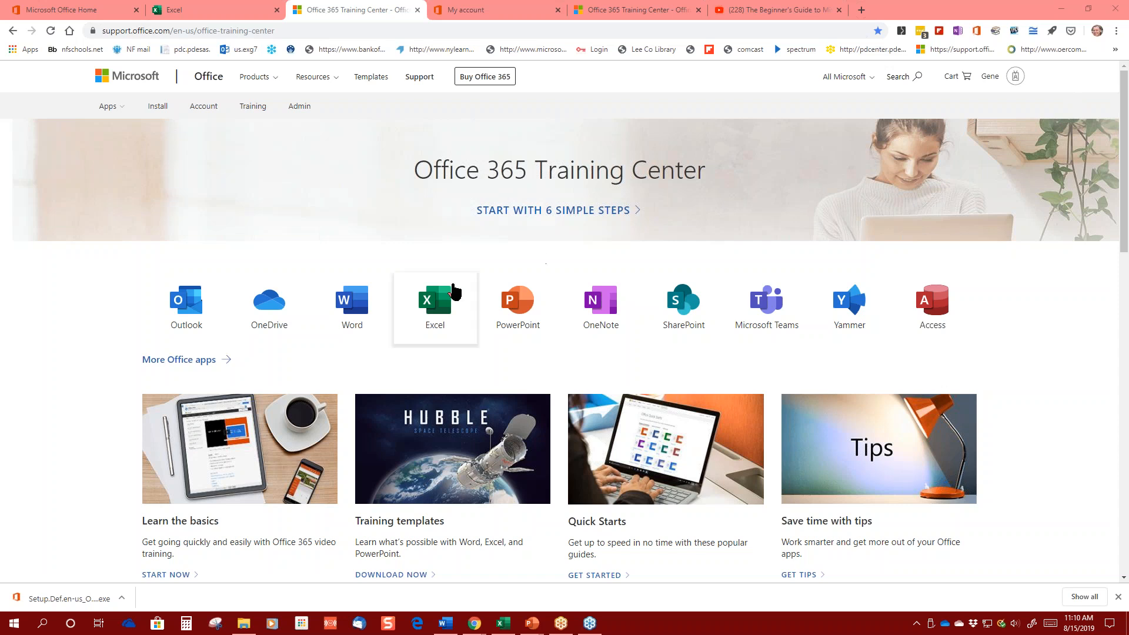
{"action": "left_click", "coordinate": [442, 302]}
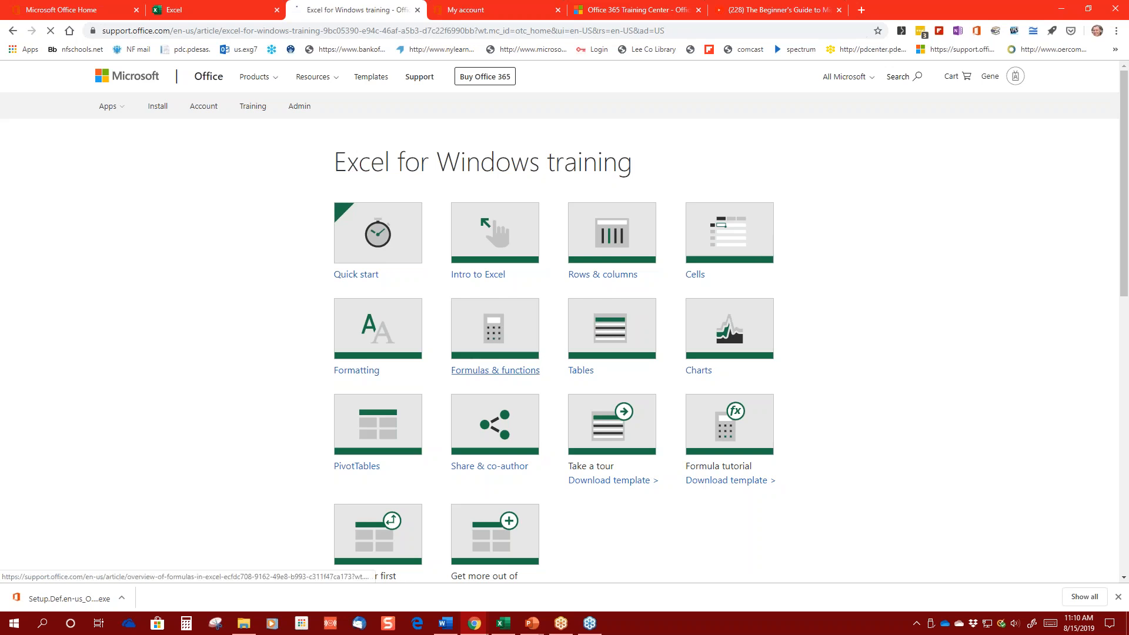
{"action": "scroll", "coordinate": [603, 521], "scroll_direction": "down", "scroll_amount": 1}
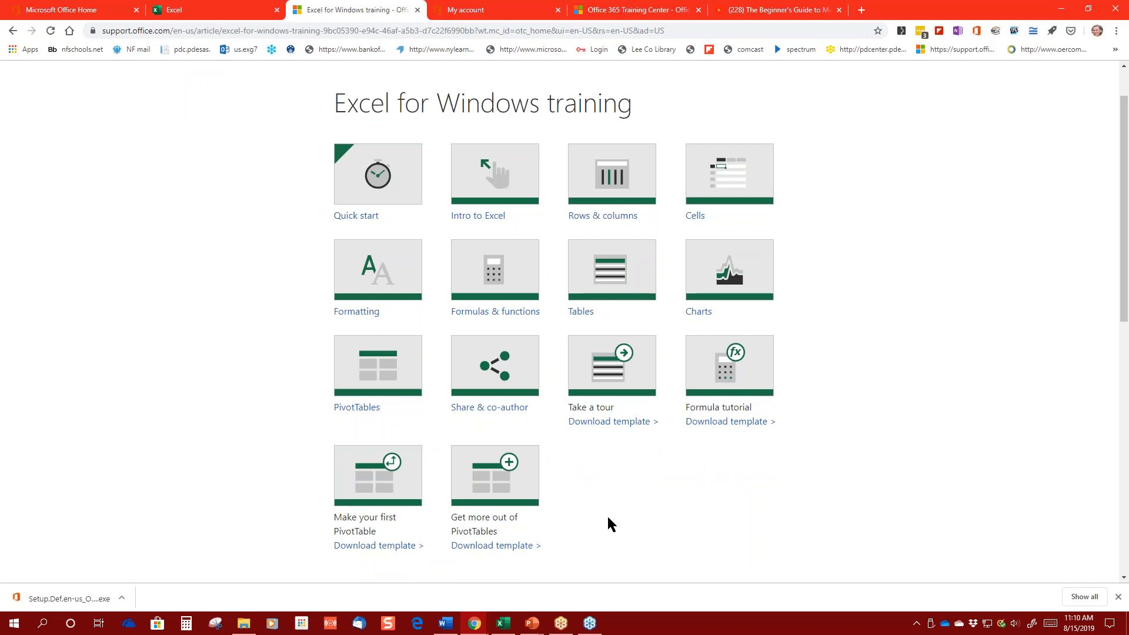
{"action": "scroll", "coordinate": [580, 486], "scroll_direction": "up", "scroll_amount": 1}
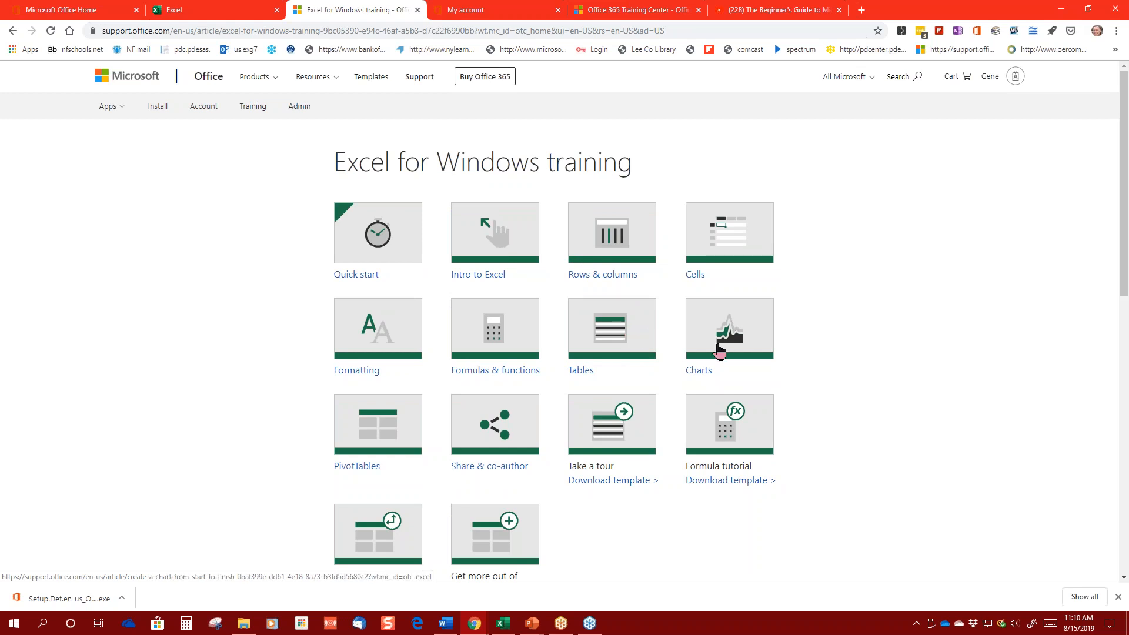
Switch back to the Excel workbook and select range A1:H11 on the Grades sheet.
{"action": "left_click", "coordinate": [505, 626]}
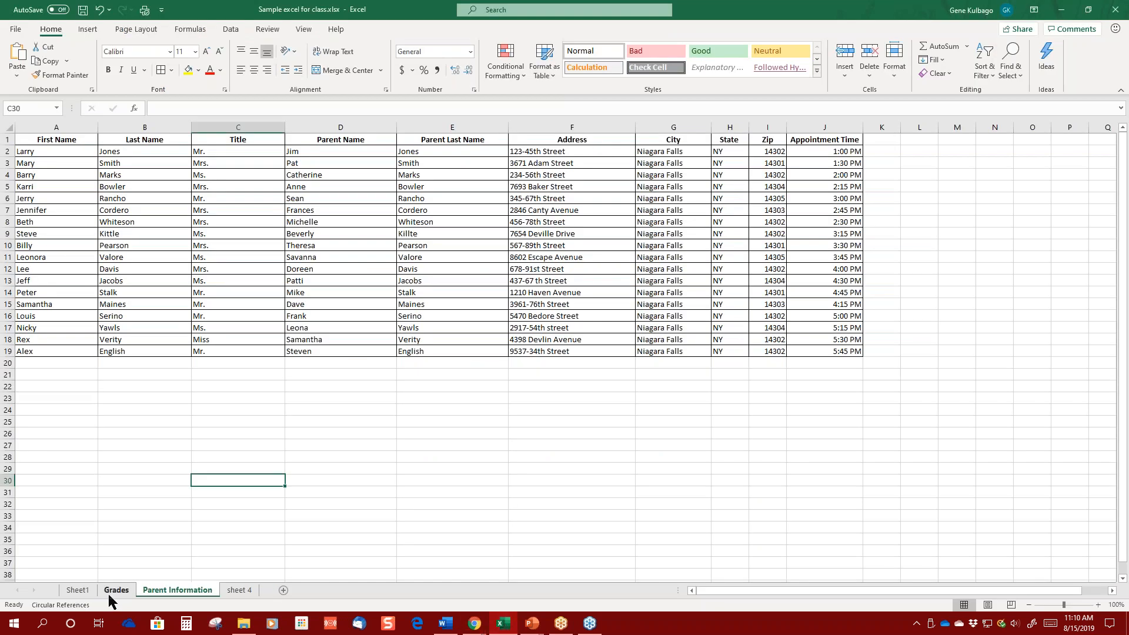
{"action": "left_click", "coordinate": [110, 592]}
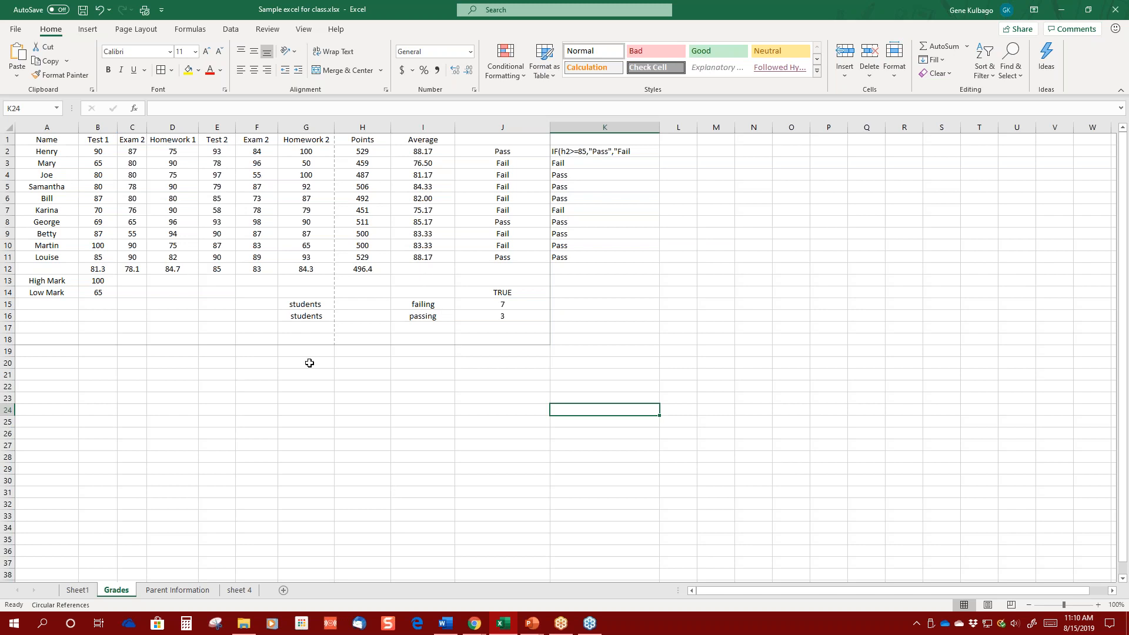
{"action": "left_click_drag", "start_coordinate": [377, 268], "coordinate": [34, 231]}
{"action": "left_click", "coordinate": [374, 255]}
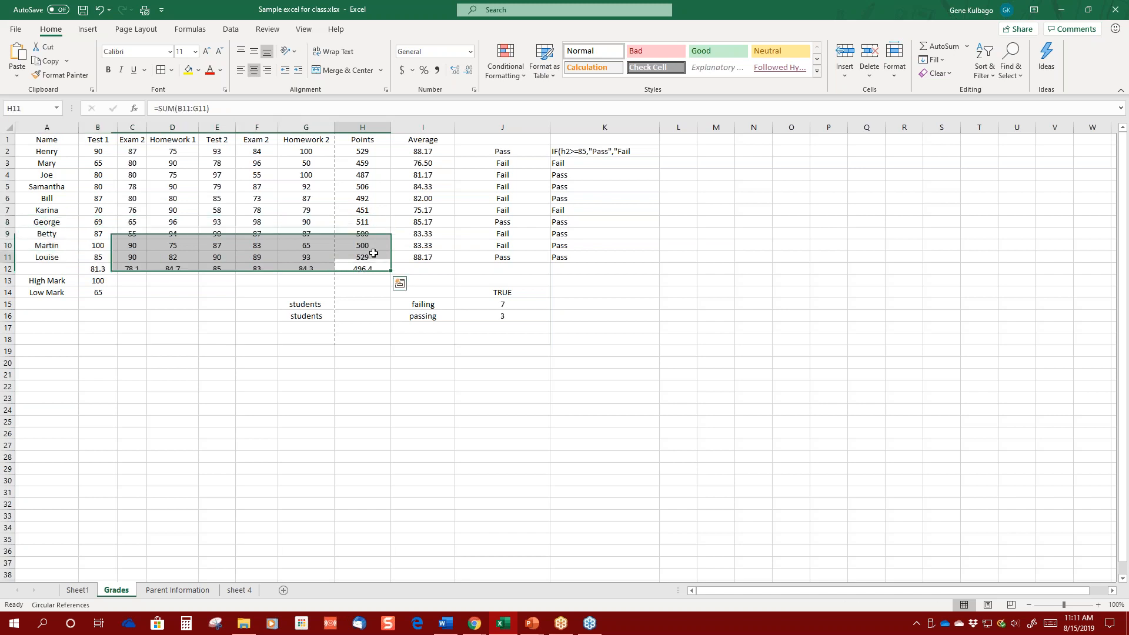
{"action": "left_click_drag", "start_coordinate": [373, 254], "coordinate": [36, 126]}
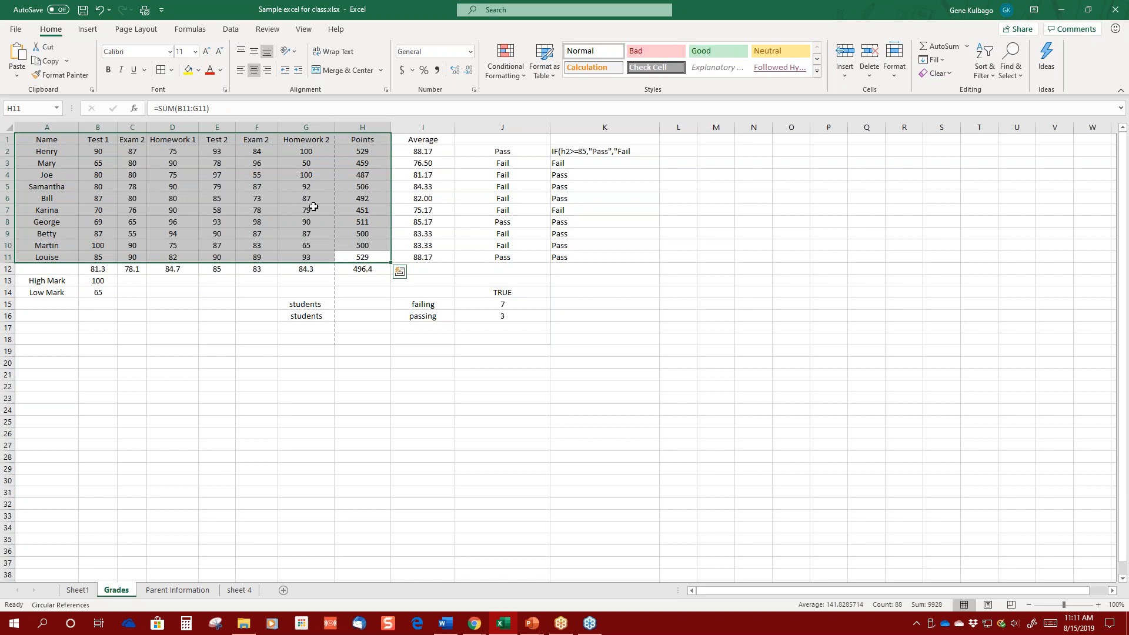
Try the recommended stacked column chart for the selected grades, moving it below the data, and delete it.
{"action": "left_click", "coordinate": [87, 31]}
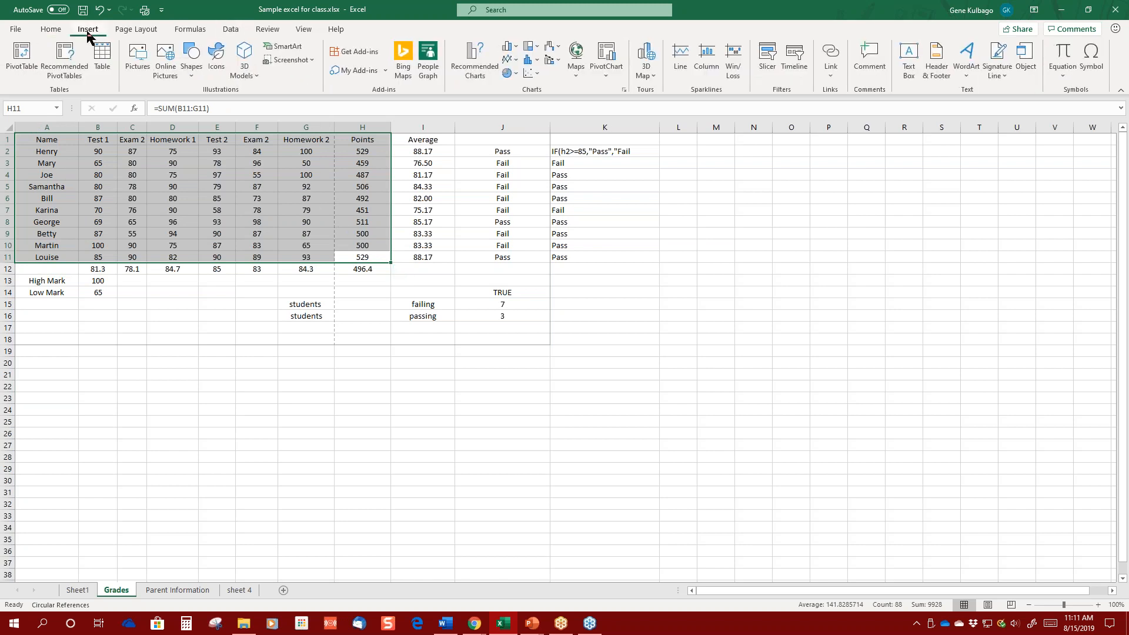
{"action": "left_click", "coordinate": [475, 69]}
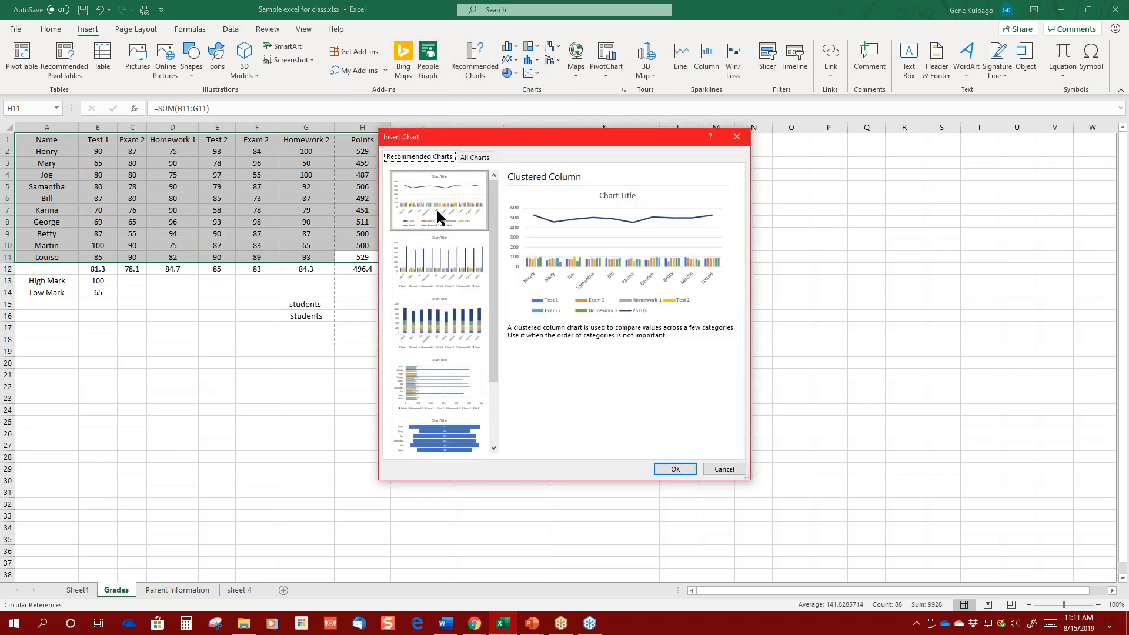
{"action": "left_click", "coordinate": [447, 328]}
{"action": "left_click", "coordinate": [671, 471]}
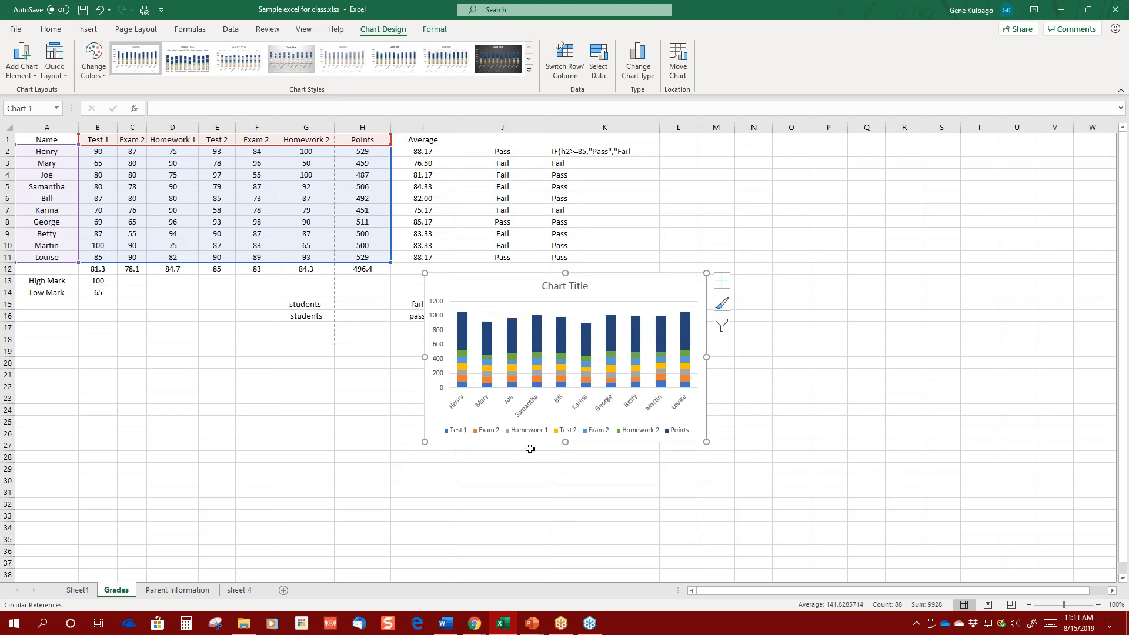
{"action": "left_click_drag", "start_coordinate": [679, 443], "coordinate": [767, 354]}
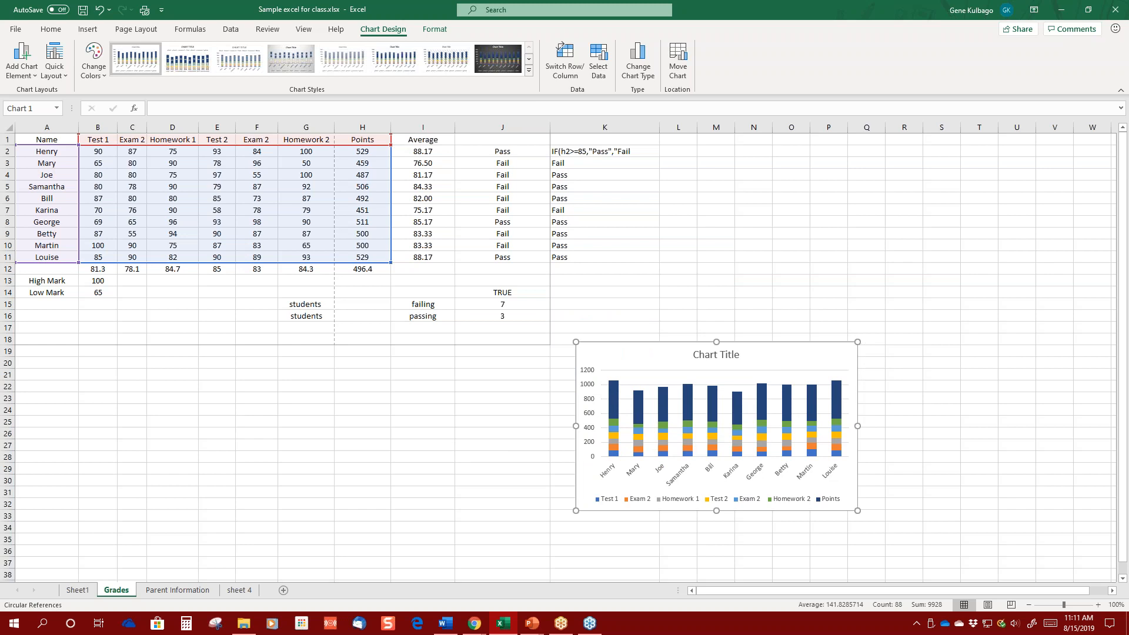
{"action": "key", "text": "Delete"}
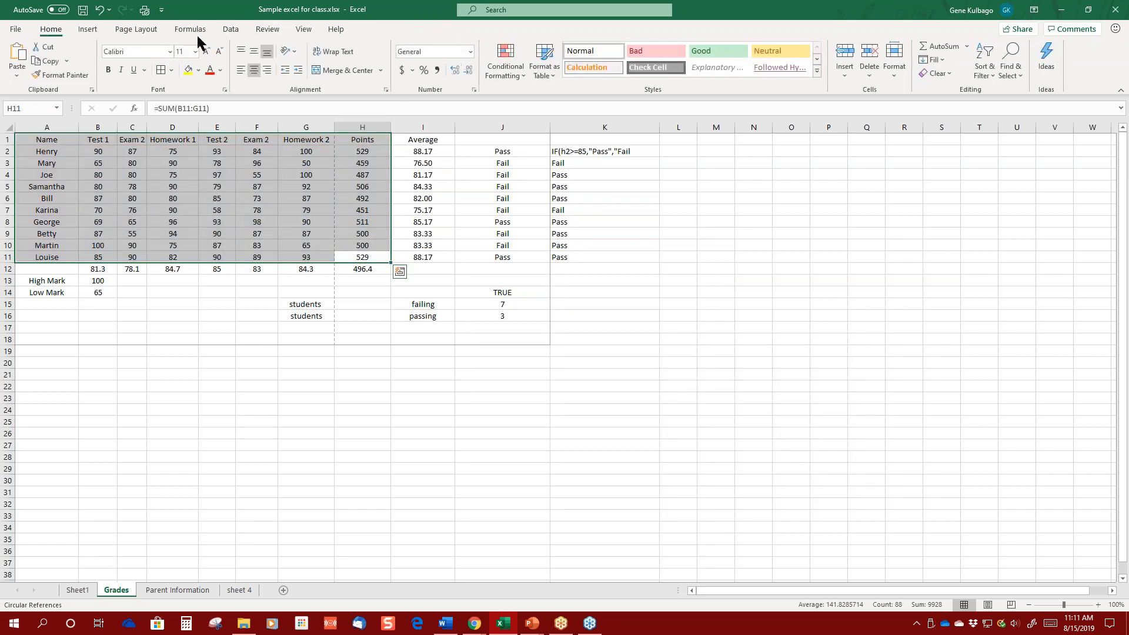
Insert a 2-D clustered column chart of the selected grades and enlarge it to extend down to about row 34.
{"action": "left_click", "coordinate": [88, 30]}
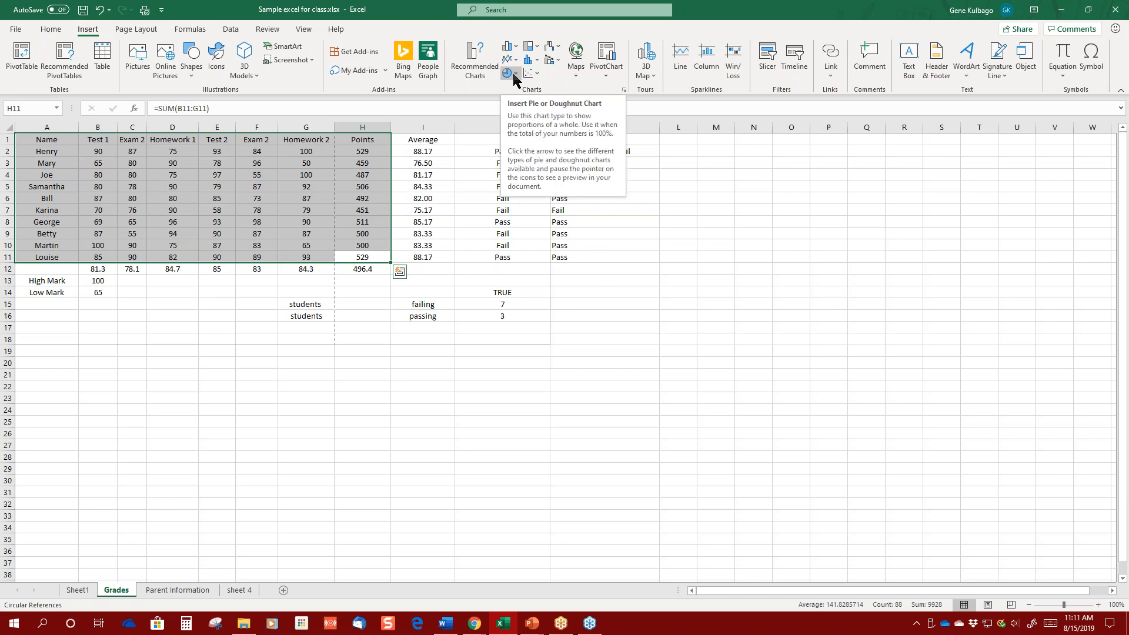
{"action": "left_click", "coordinate": [509, 47]}
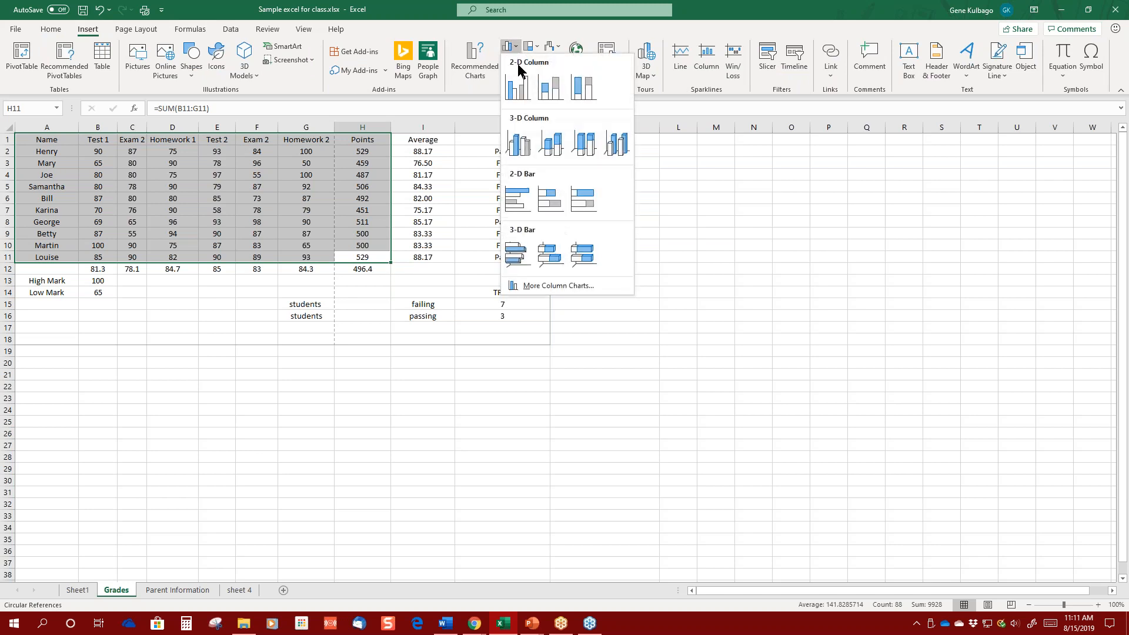
{"action": "left_click", "coordinate": [521, 102]}
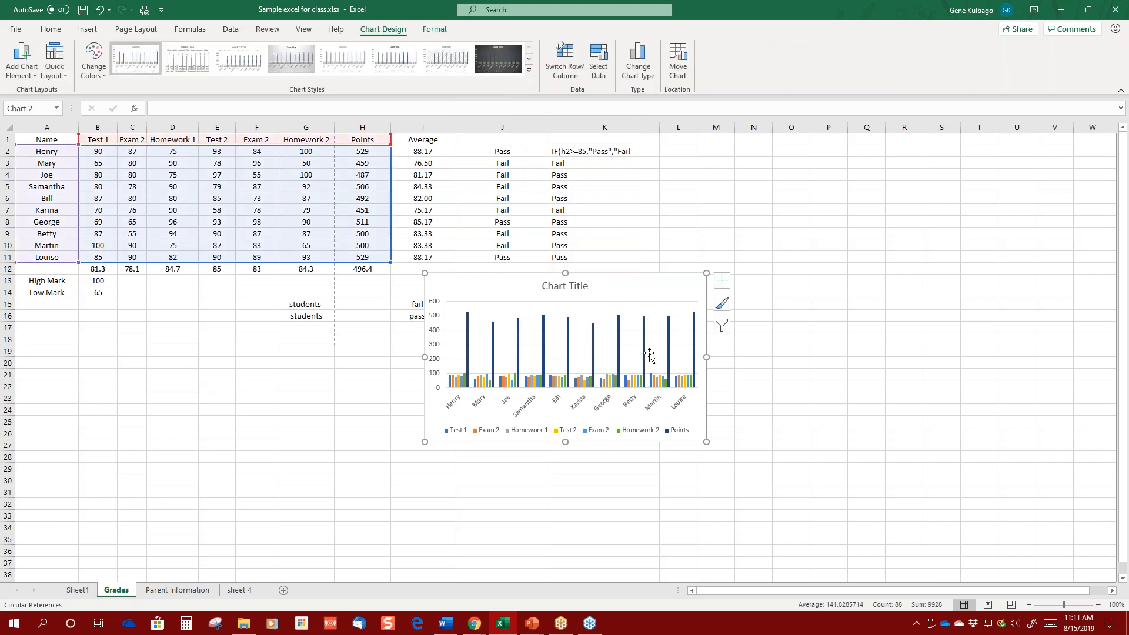
{"action": "left_click_drag", "start_coordinate": [706, 444], "coordinate": [769, 542]}
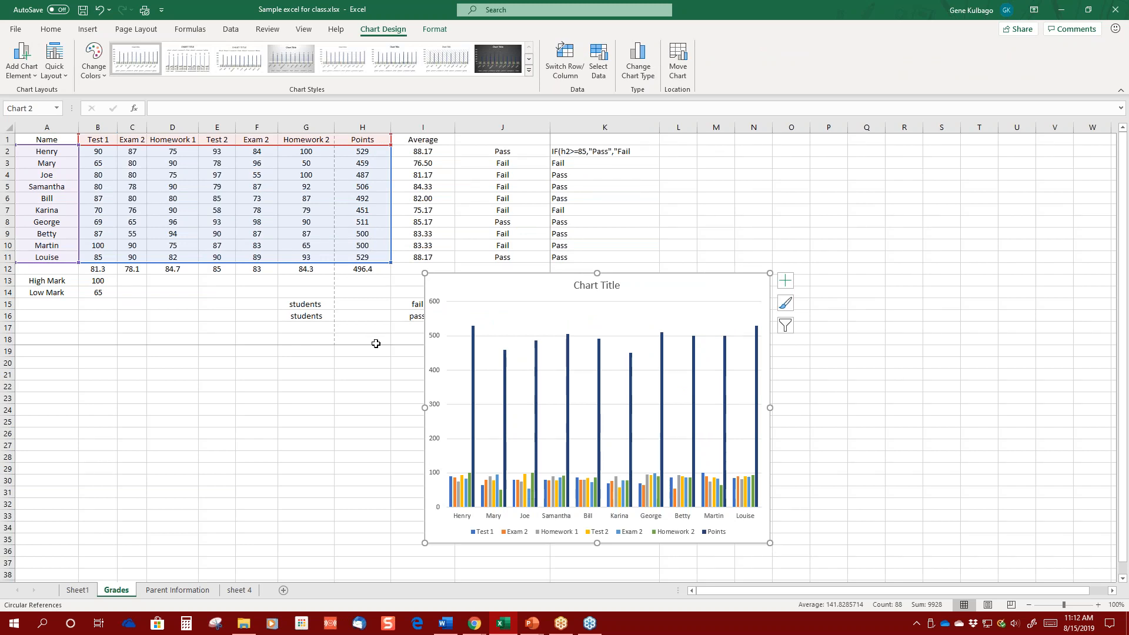
Delete the 2-D clustered column chart from the Grades sheet.
{"action": "left_click", "coordinate": [365, 404]}
{"action": "right_click", "coordinate": [595, 344]}
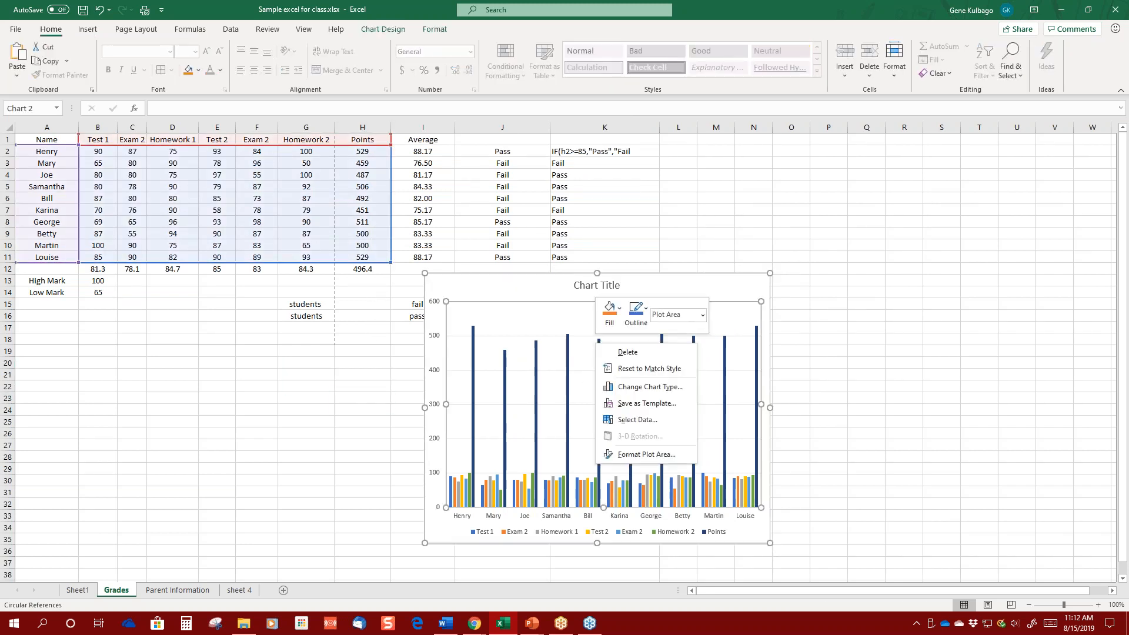
{"action": "left_click", "coordinate": [634, 352]}
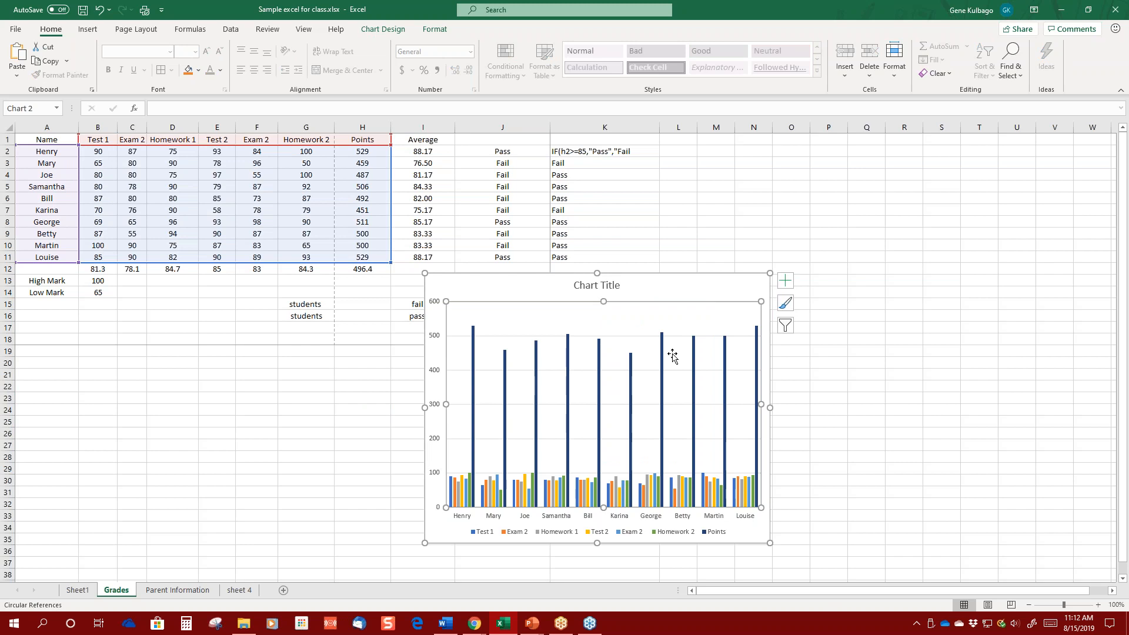
{"action": "key", "text": "Delete"}
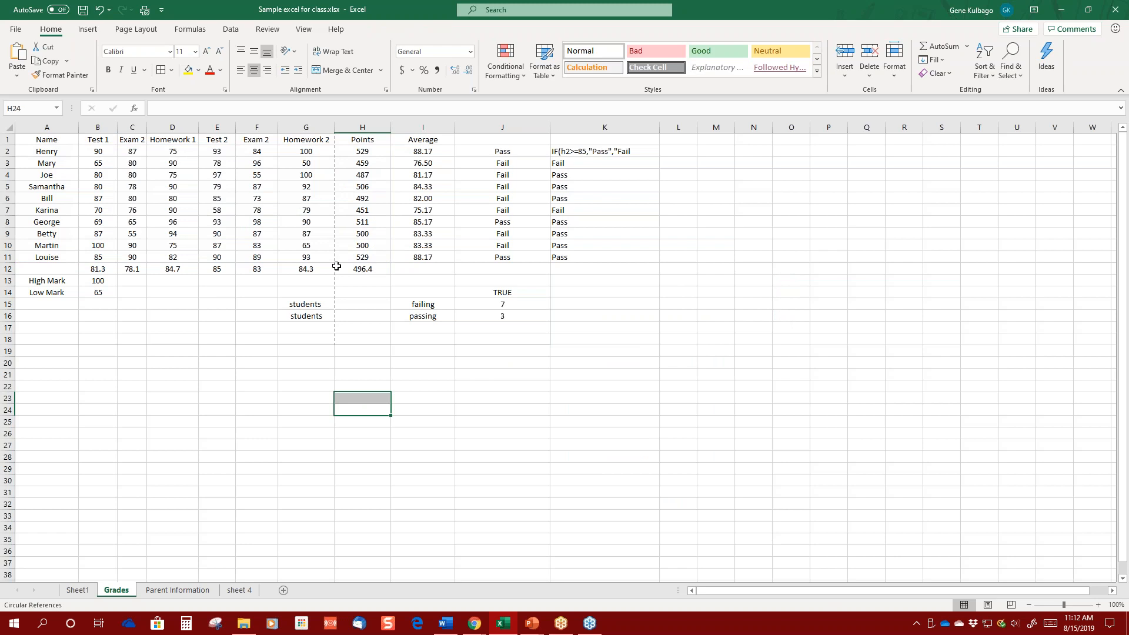
Insert a 3-D clustered column chart of range A1:G12, leaving out the Points column.
{"action": "left_click_drag", "start_coordinate": [327, 266], "coordinate": [43, 134]}
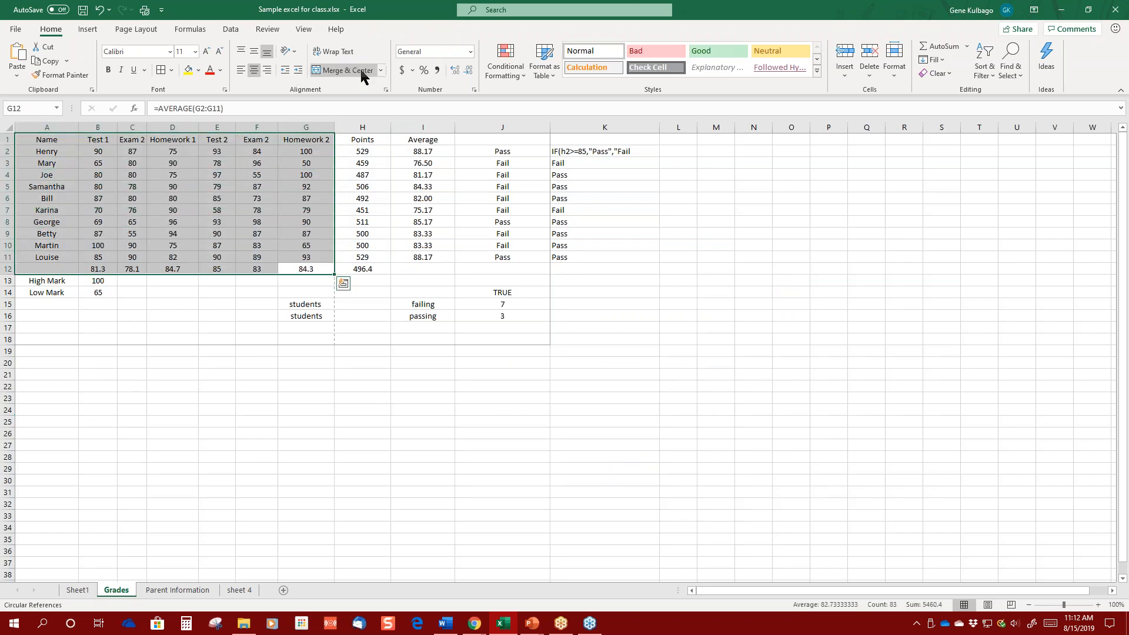
{"action": "left_click", "coordinate": [87, 29]}
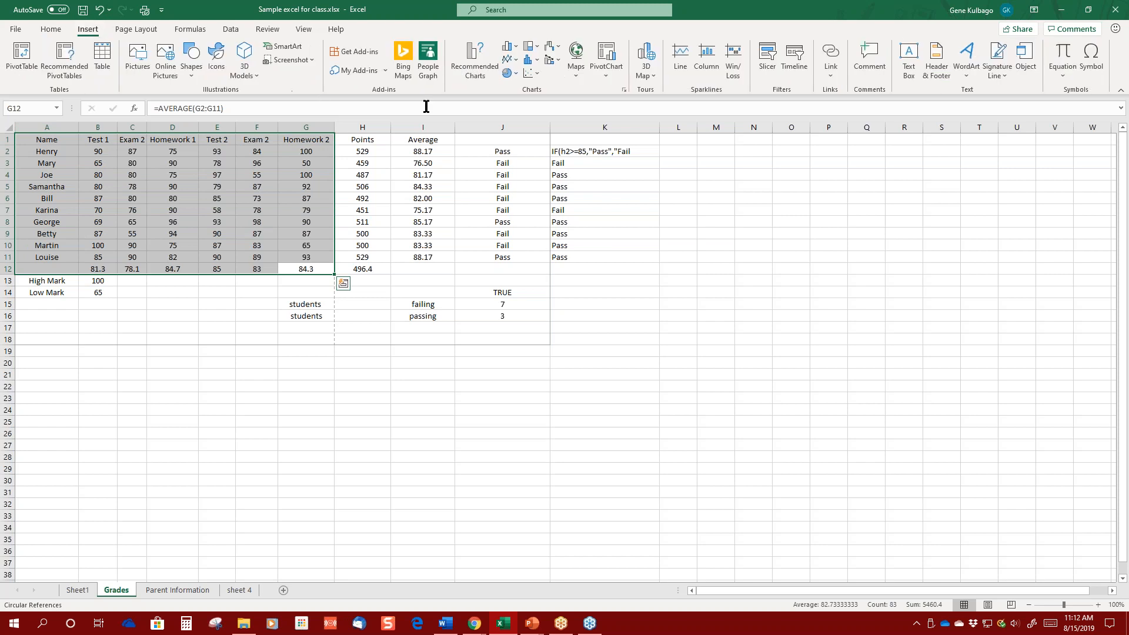
{"action": "left_click", "coordinate": [517, 74]}
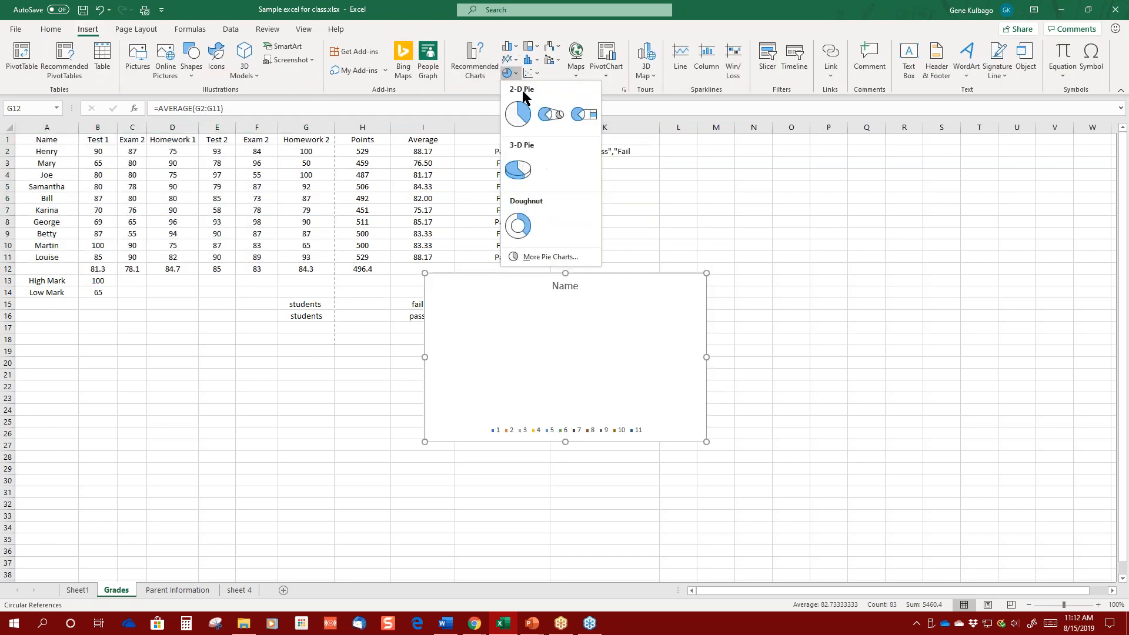
{"action": "left_click", "coordinate": [508, 46]}
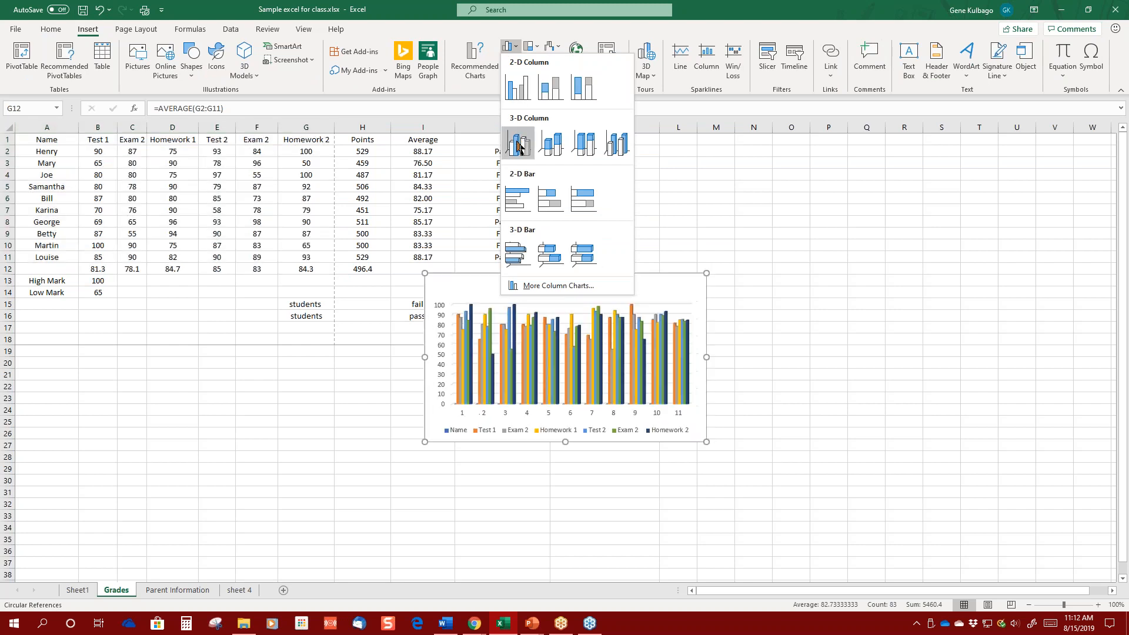
{"action": "left_click", "coordinate": [518, 146]}
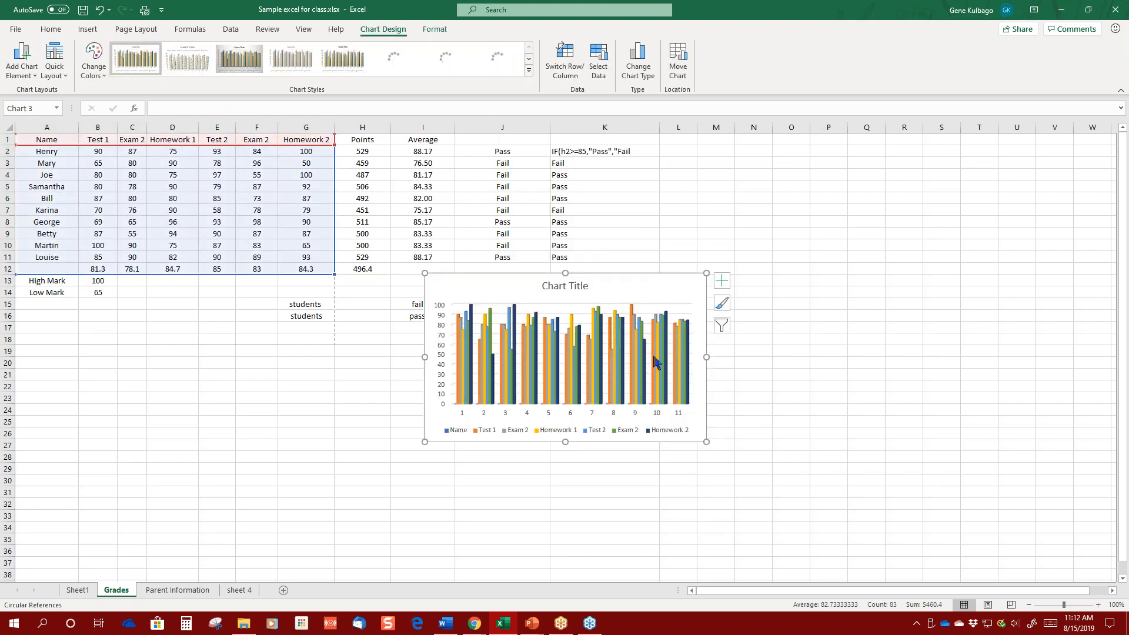
Enlarge the 3-D column chart to reach column O and about row 33, and view its series and category filters.
{"action": "left_click_drag", "start_coordinate": [706, 442], "coordinate": [800, 522]}
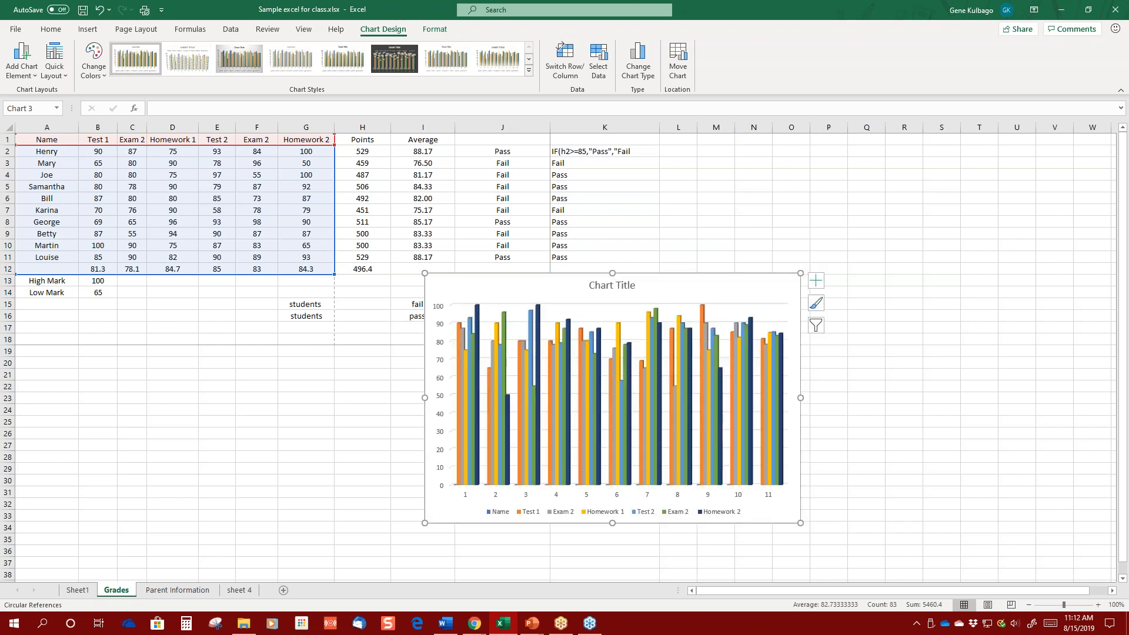
{"action": "left_click", "coordinate": [817, 325]}
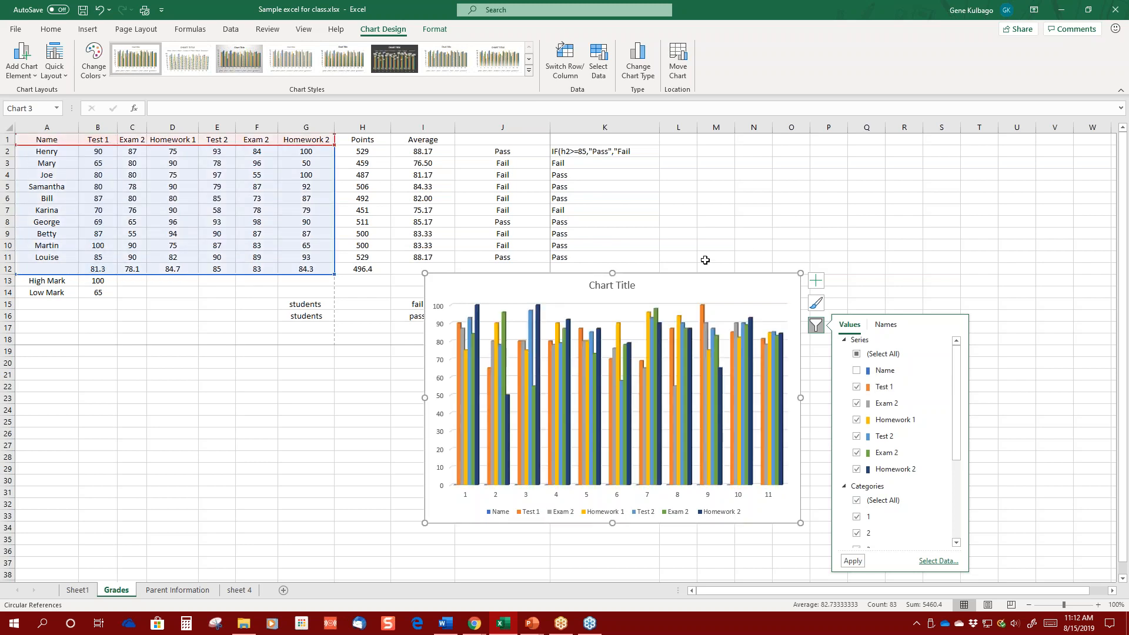
{"action": "left_click", "coordinate": [294, 387]}
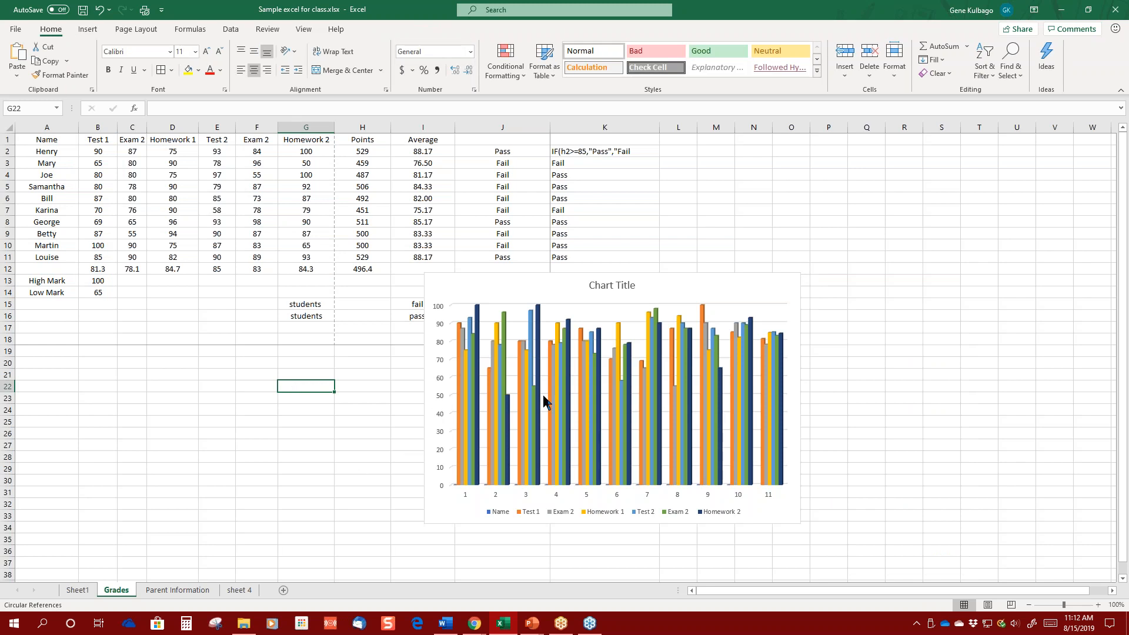
Delete the 3-D clustered column chart from the Grades sheet.
{"action": "right_click", "coordinate": [700, 333]}
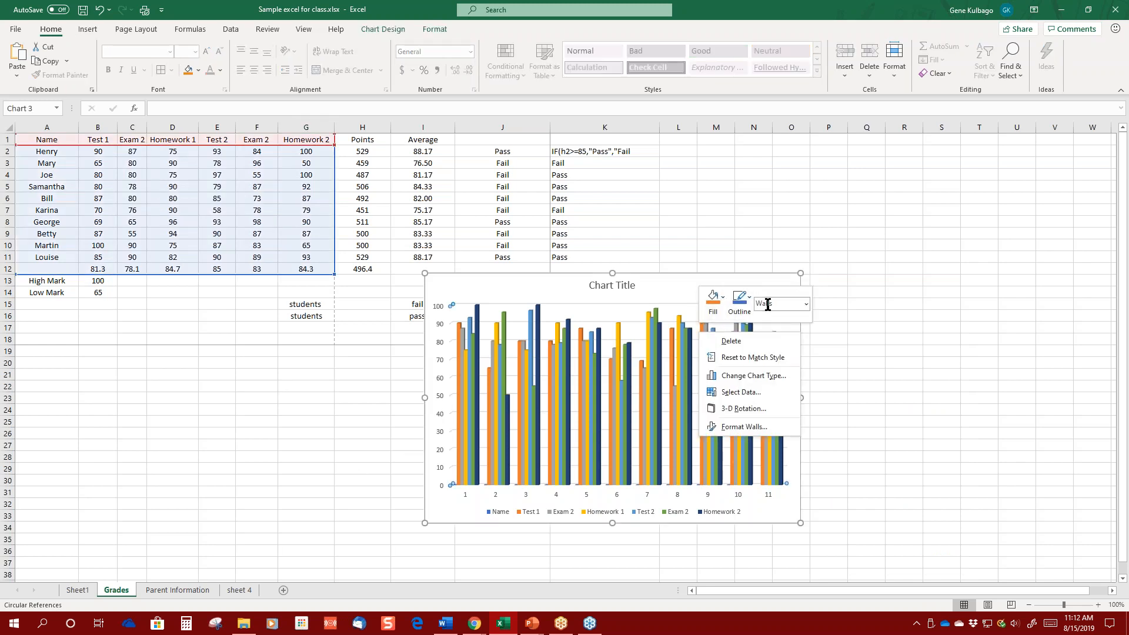
{"action": "right_click", "coordinate": [641, 311]}
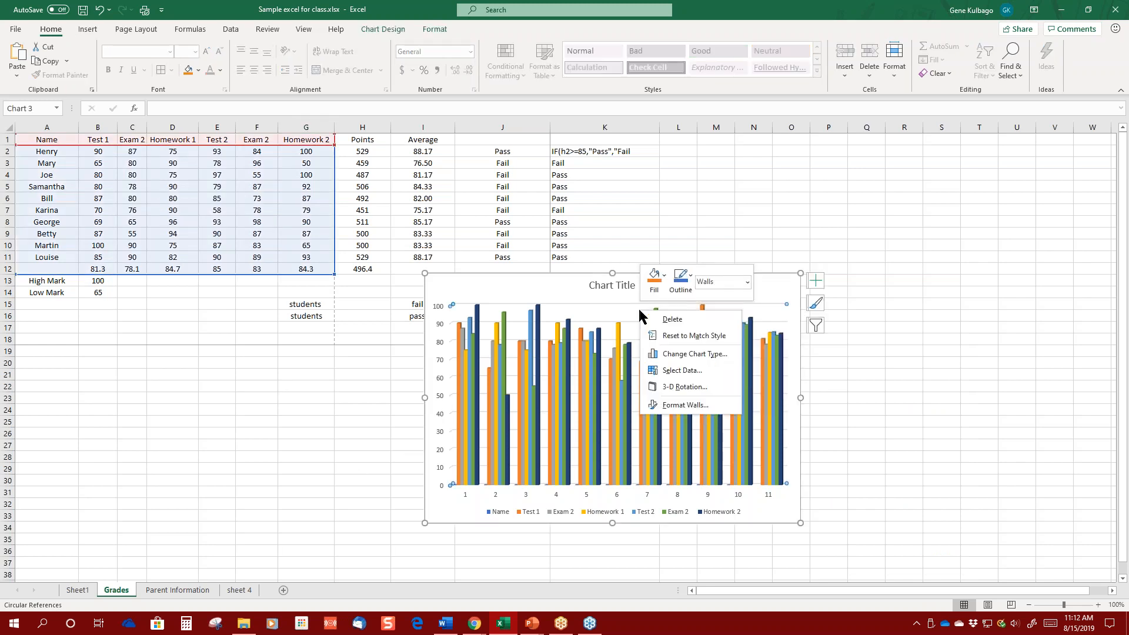
{"action": "left_click", "coordinate": [672, 319]}
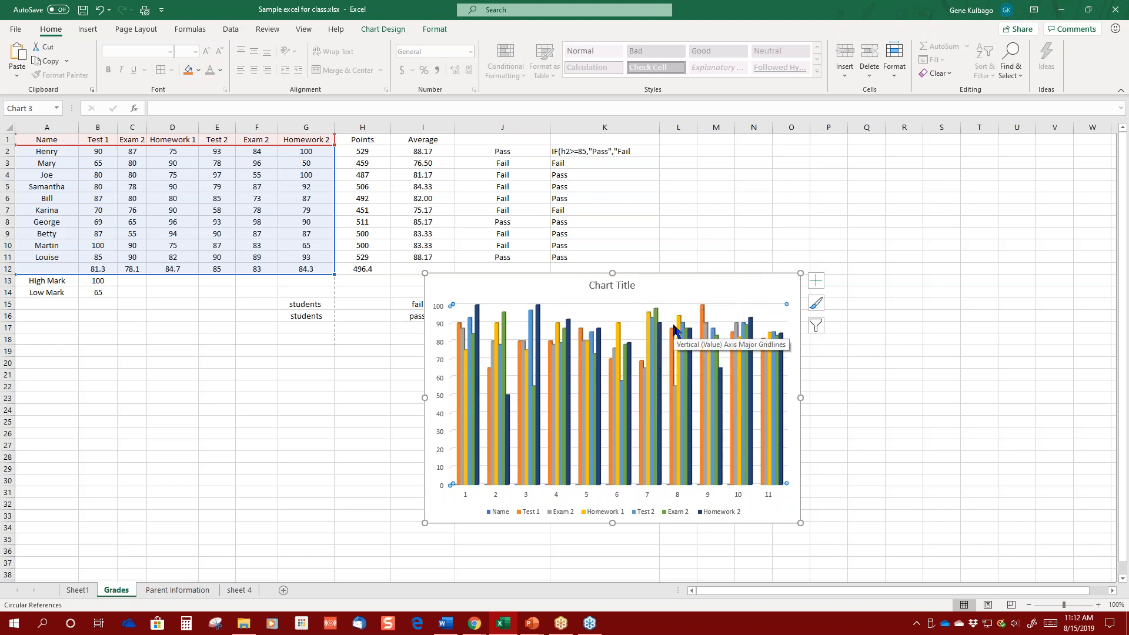
{"action": "left_click", "coordinate": [1119, 356]}
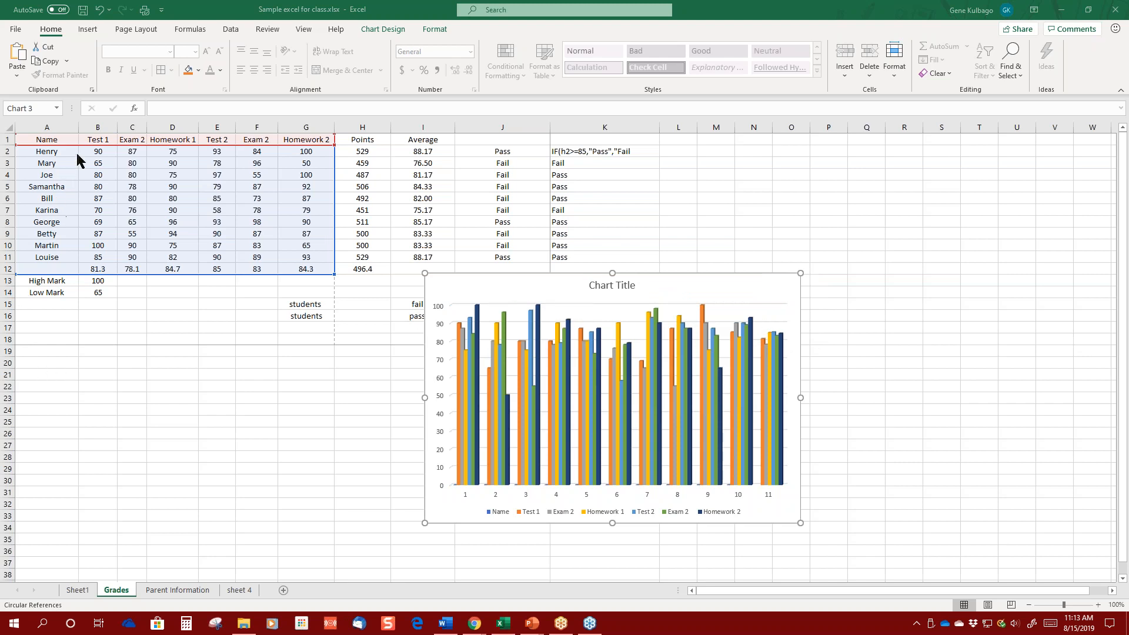
{"action": "left_click", "coordinate": [80, 29]}
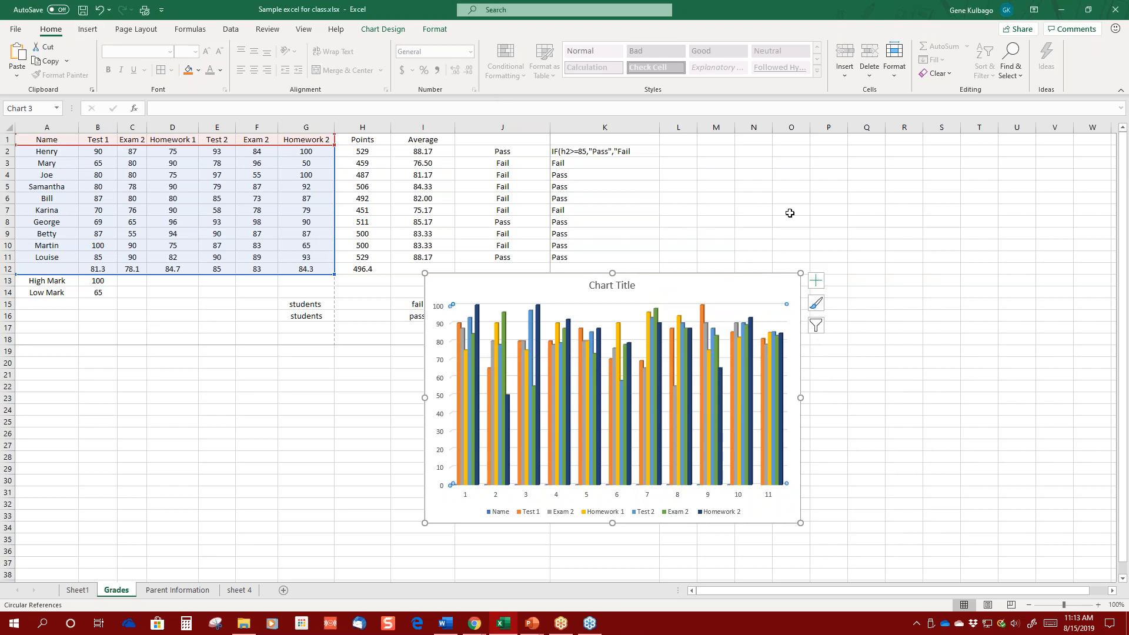
{"action": "right_click", "coordinate": [718, 306]}
{"action": "left_click", "coordinate": [650, 316]}
{"action": "key", "text": "Delete"}
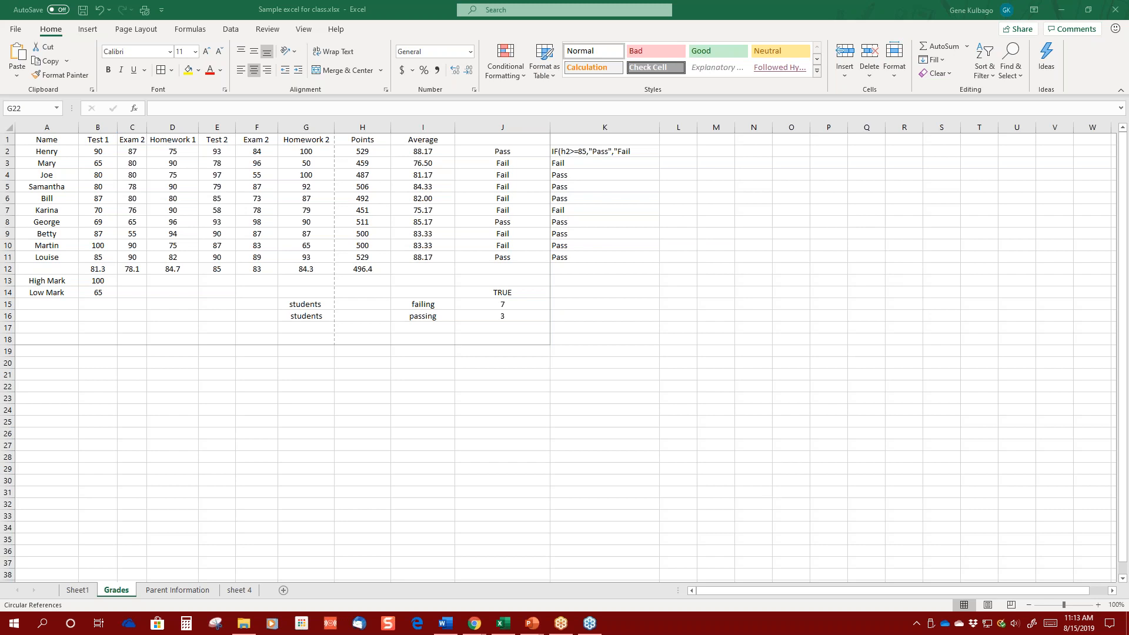
{"action": "mouse_move", "coordinate": [585, 631]}
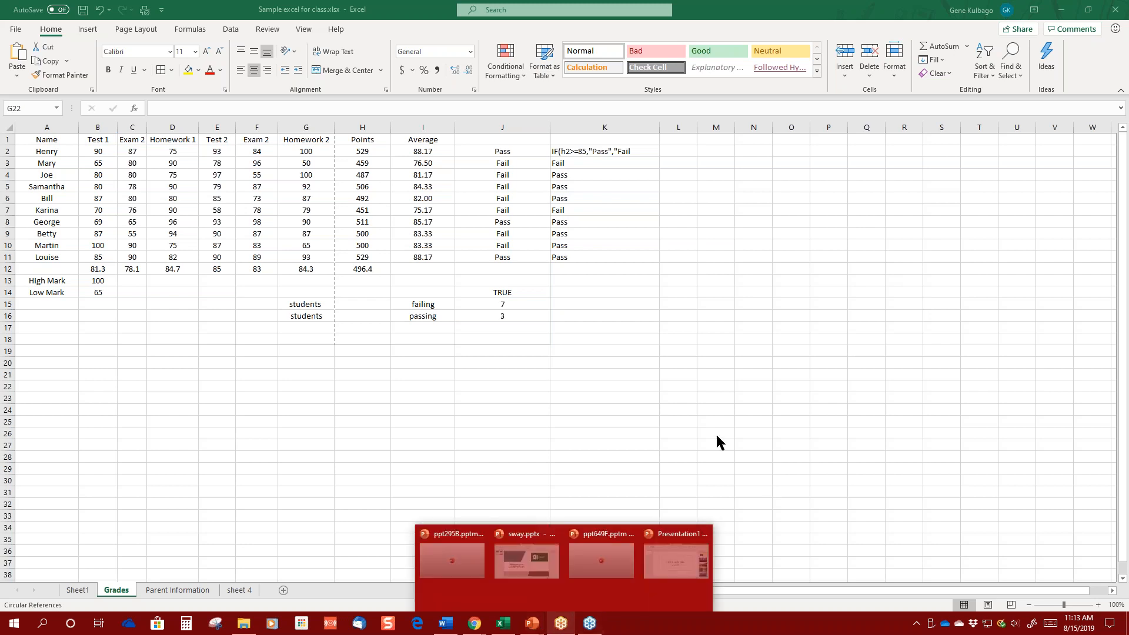